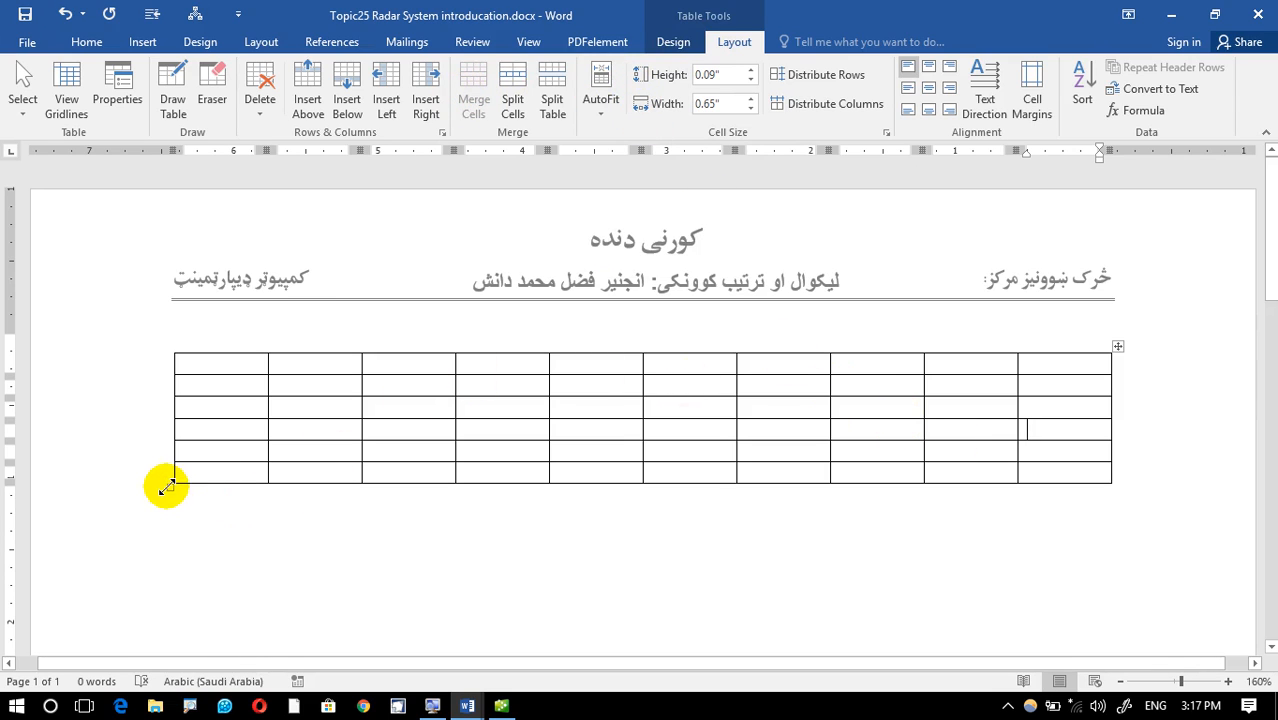
# Enlarge the existing table by its outer corner until cells are about 0.32" high and 0.68" wide
pyautogui.moveTo(170, 486); pyautogui.dragTo(133, 630)
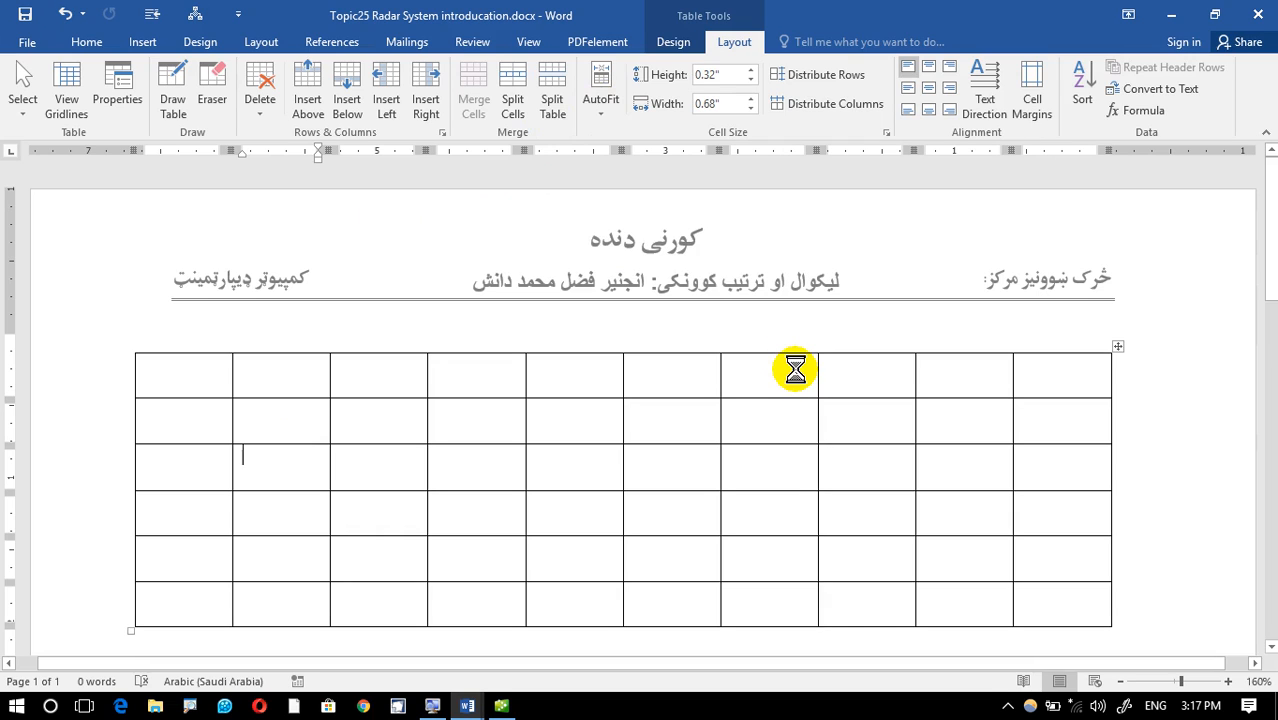
# Create a new blank document and insert a table with six columns and five rows
pyautogui.hotkey('ctrl', 'n')
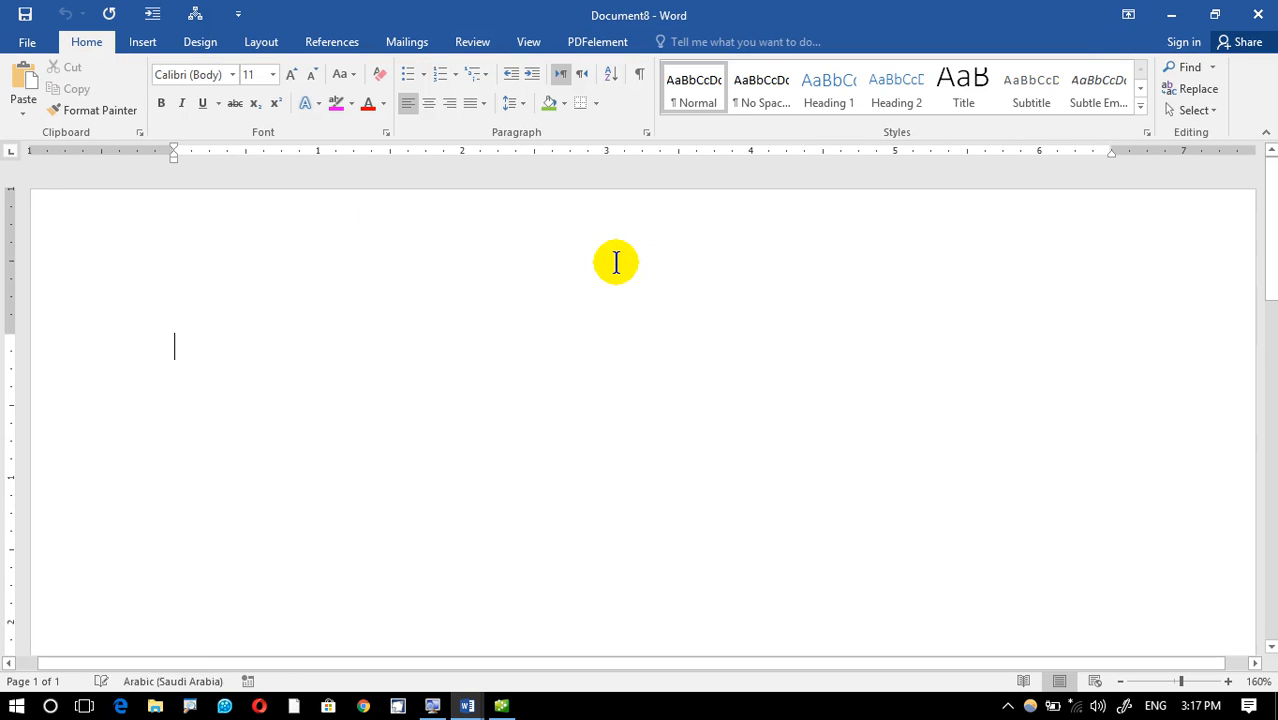
pyautogui.click(128, 44)
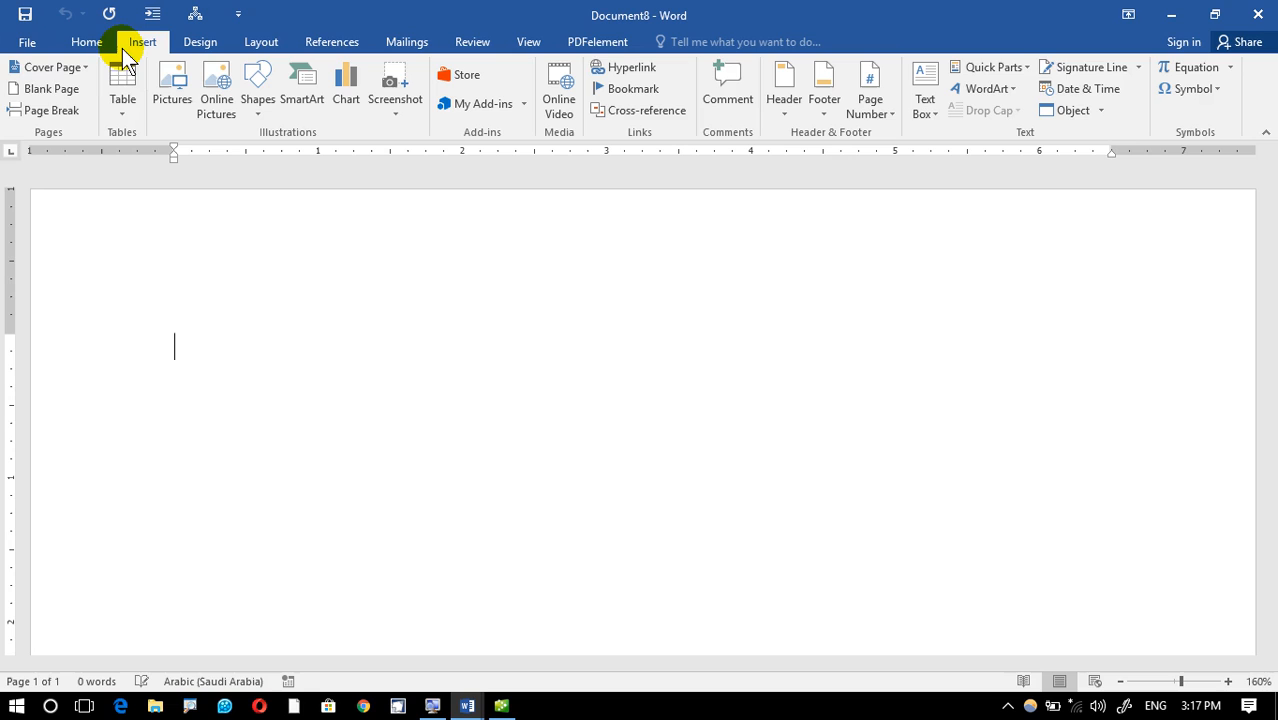
pyautogui.click(119, 103)
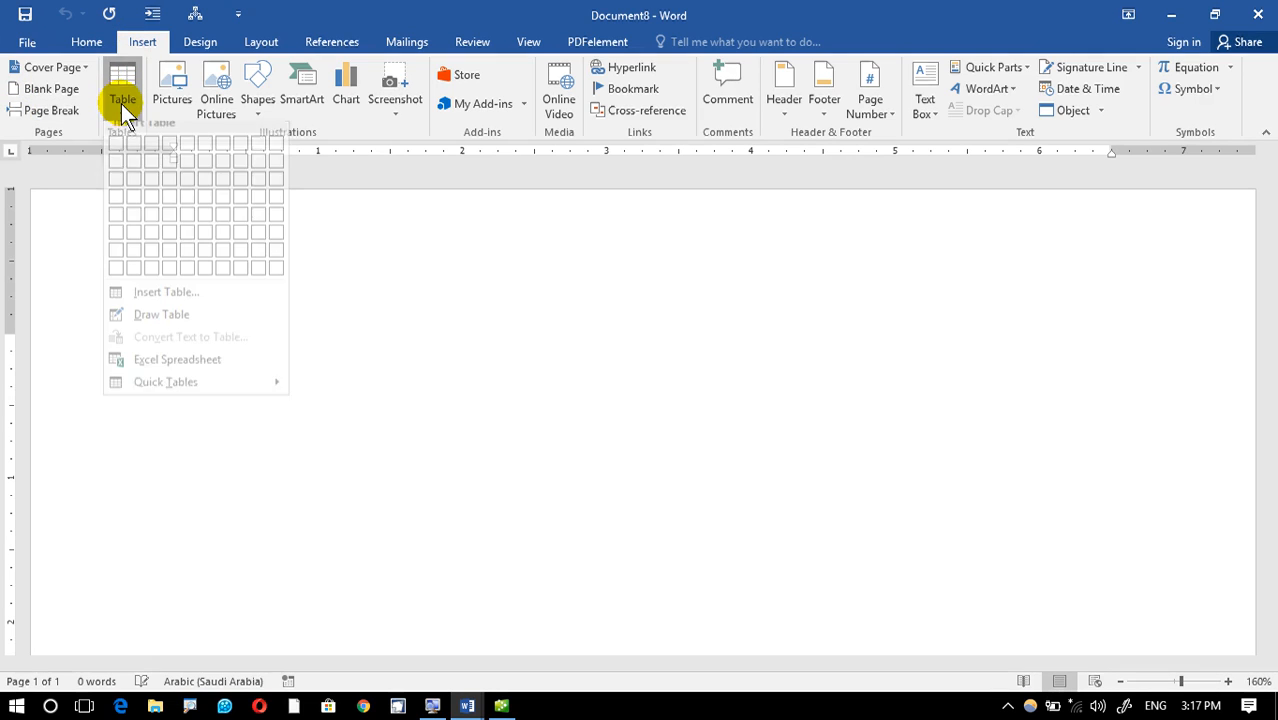
pyautogui.click(204, 226)
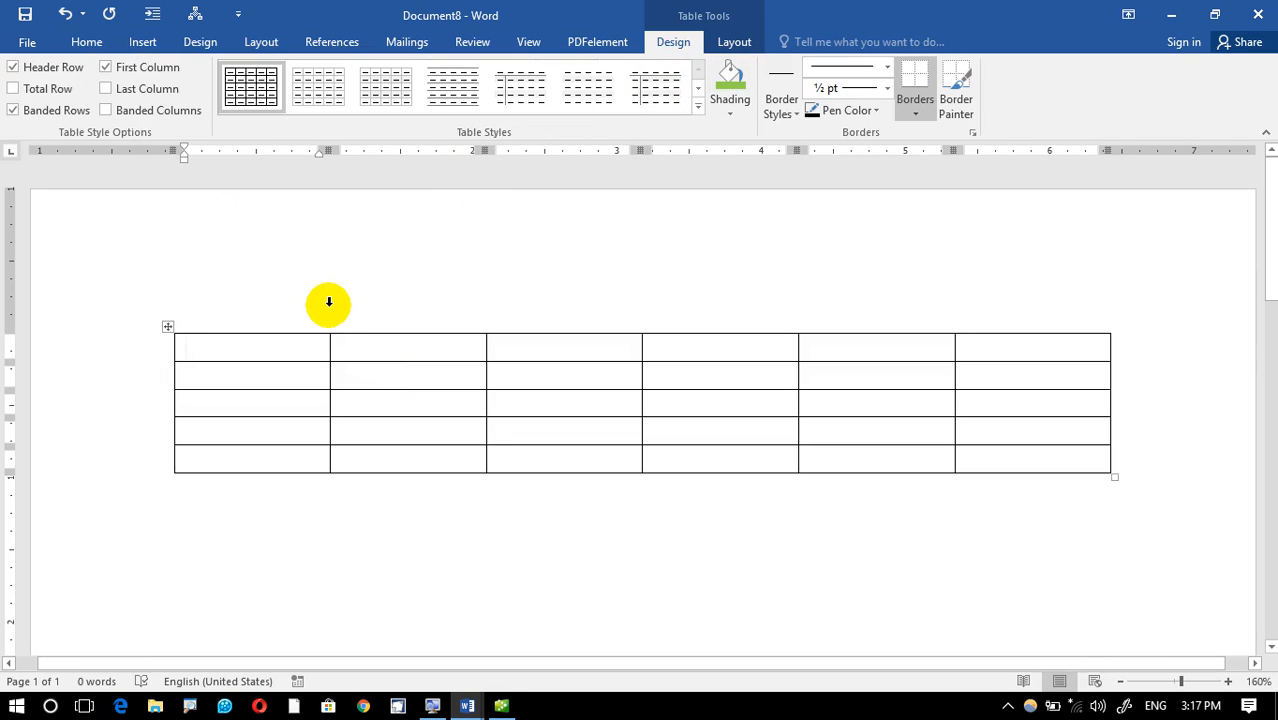
# Fill the table's header row with Id, Name, Pro, Fee, Piad and Remian
pyautogui.write('Id')
pyautogui.press('Tab')
pyautogui.write('Name')
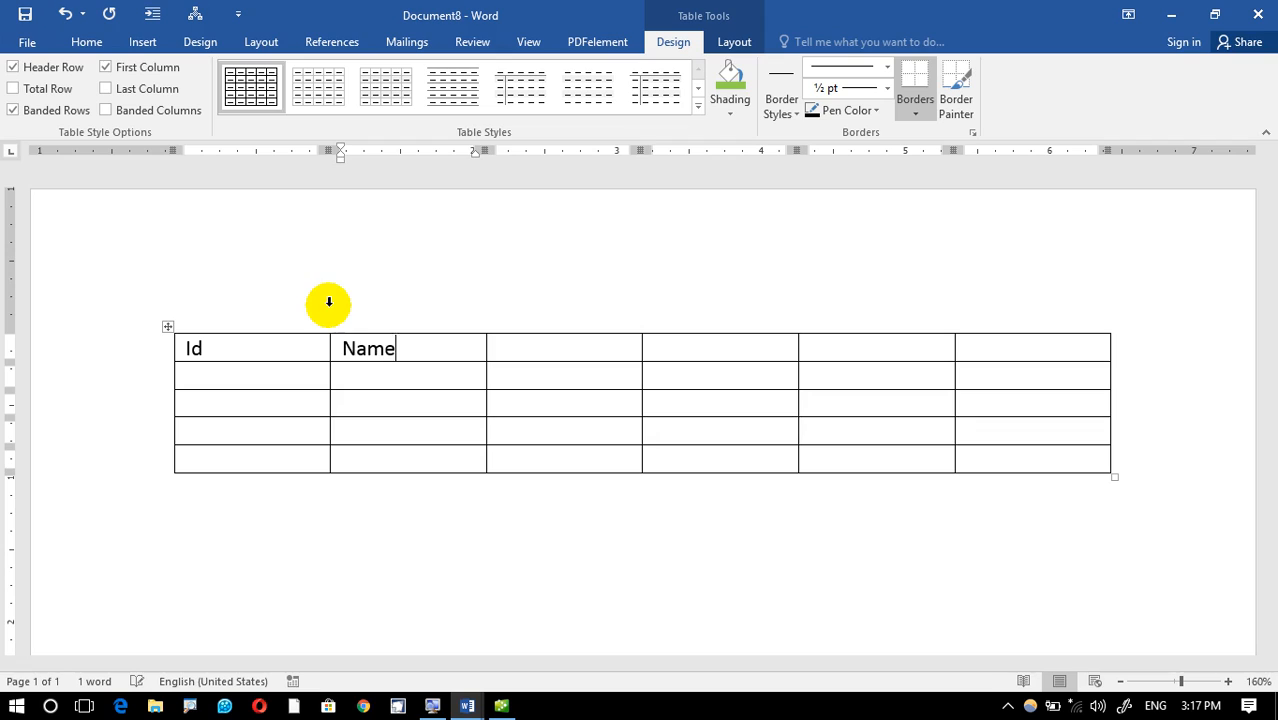
pyautogui.press('Tab')
pyautogui.write('Pro')
pyautogui.press('Tab')
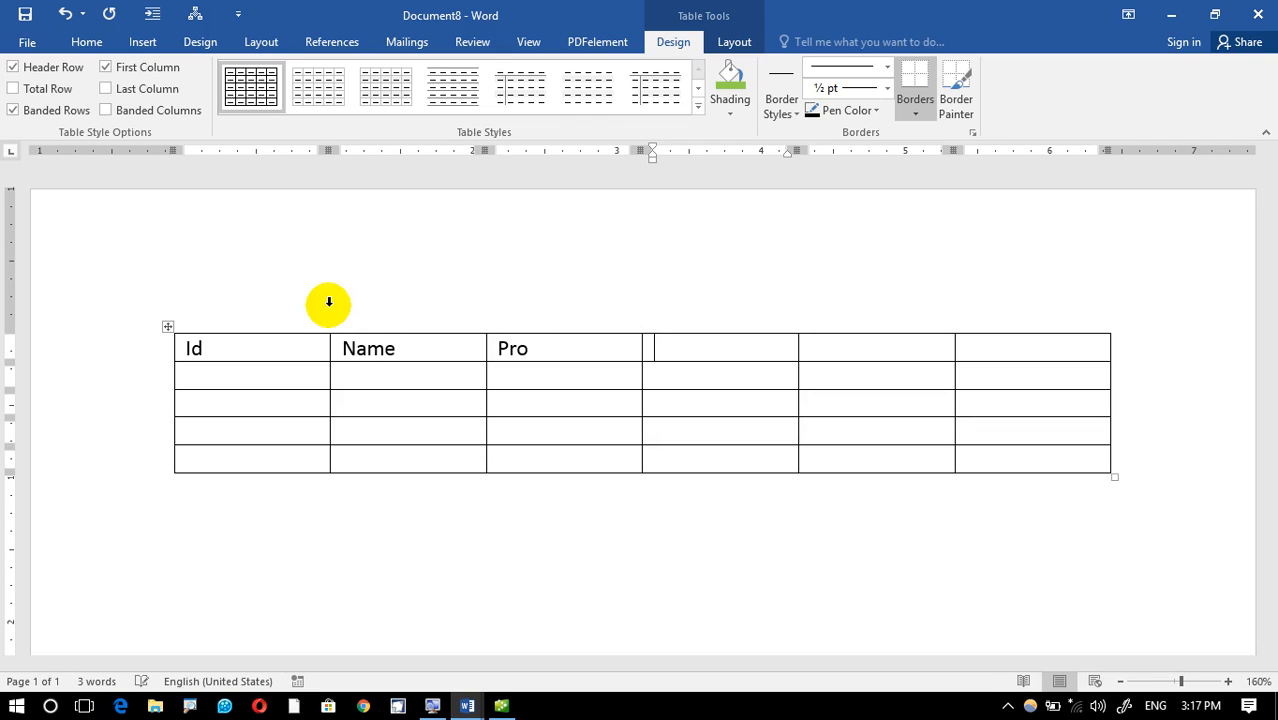
pyautogui.write('Fee')
pyautogui.press('Tab')
pyautogui.write('Piad')
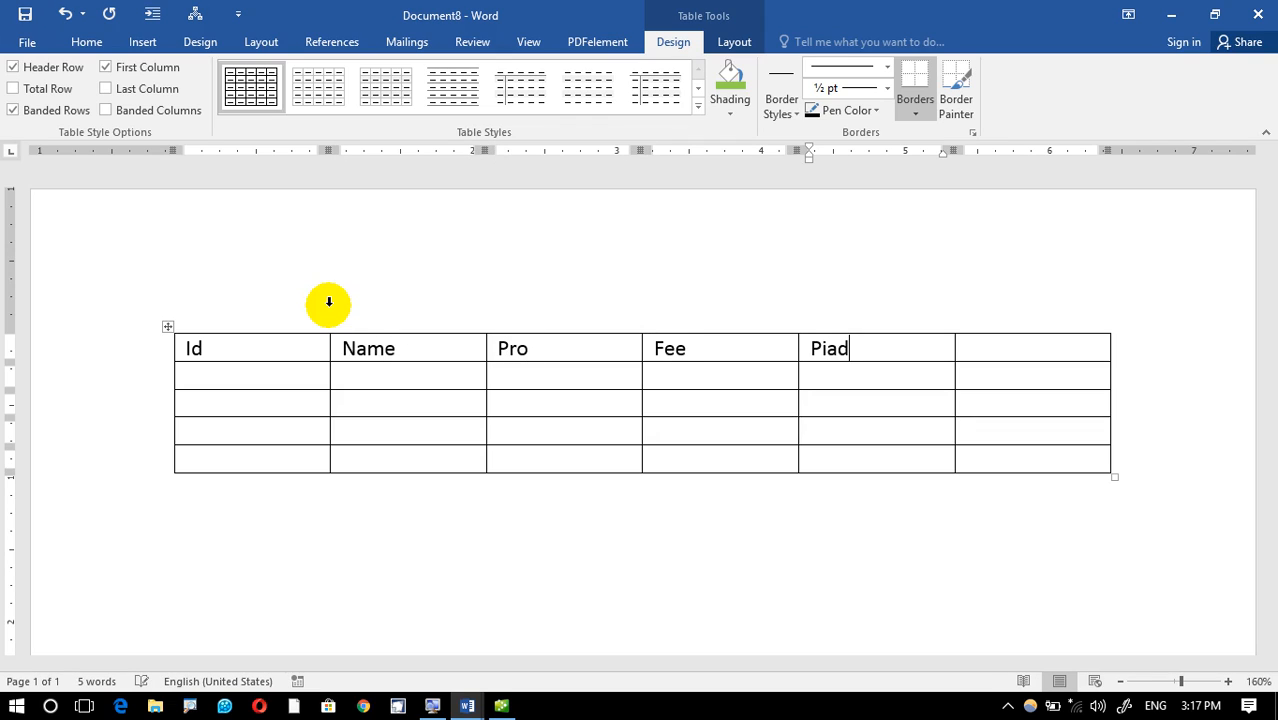
pyautogui.press('Tab')
pyautogui.write('Remian')
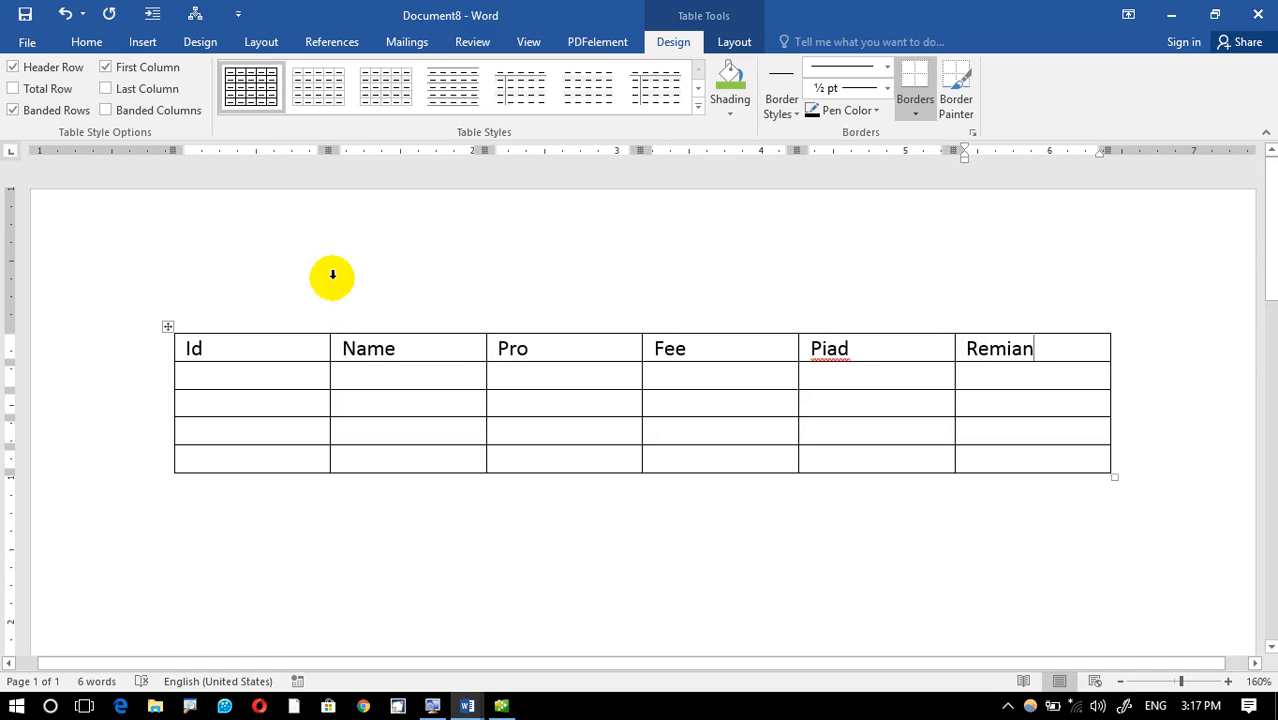
# Correct the misspelled last two headers to Paid and Remain using the spelling suggestions
pyautogui.rightClick(845, 345)
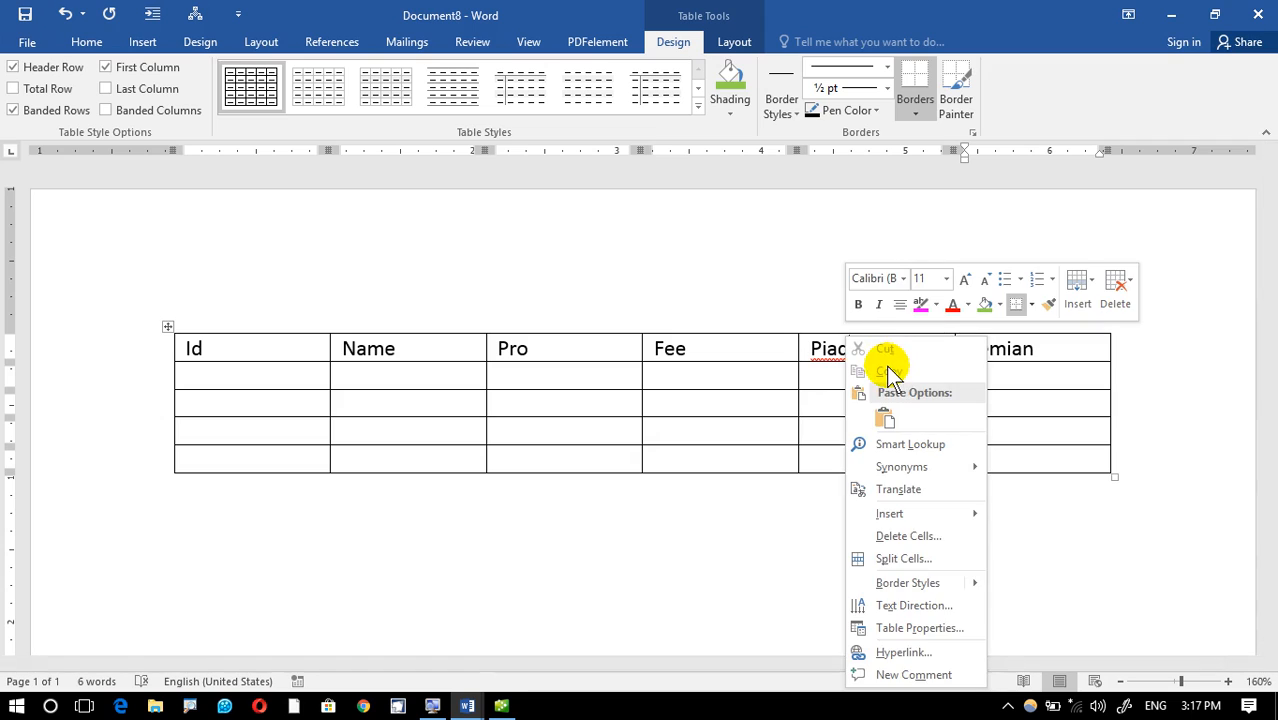
pyautogui.click(735, 367)
pyautogui.click(826, 353)
pyautogui.rightClick(826, 355)
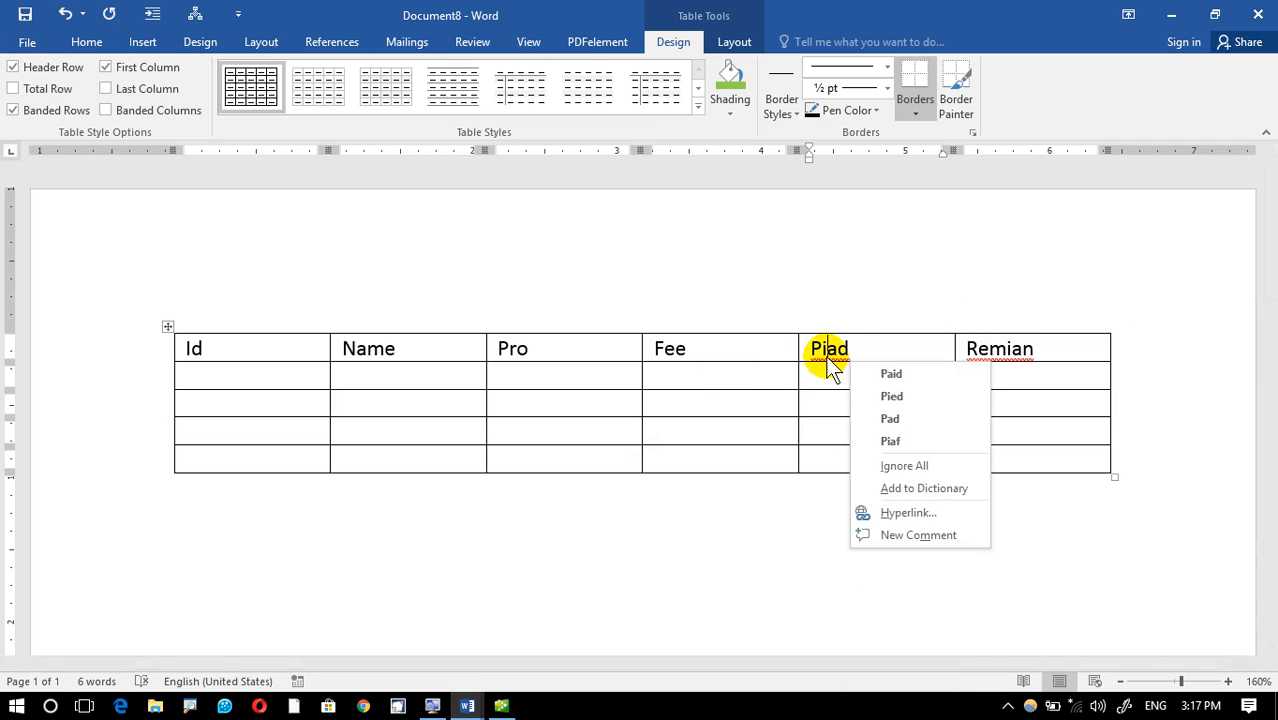
pyautogui.click(890, 369)
pyautogui.rightClick(1003, 345)
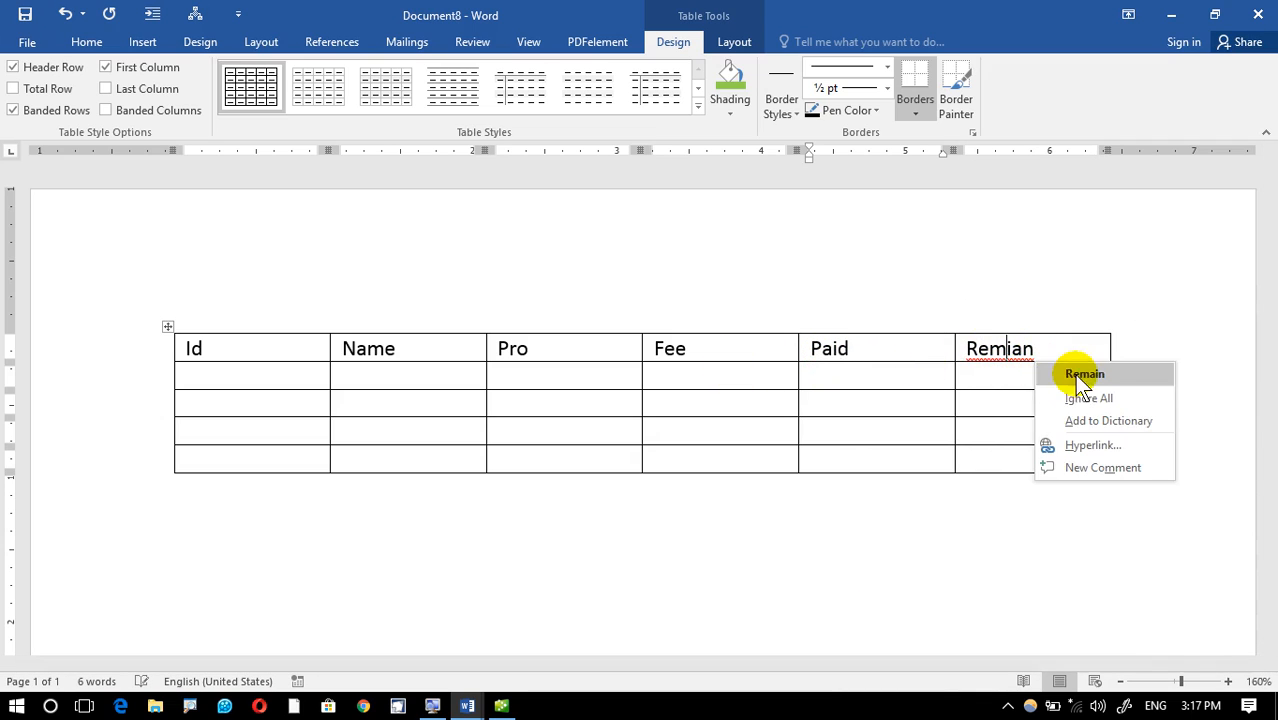
pyautogui.click(1062, 368)
# Launch the On-Screen Keyboard with the run command osk and close it again
pyautogui.press('super+r')
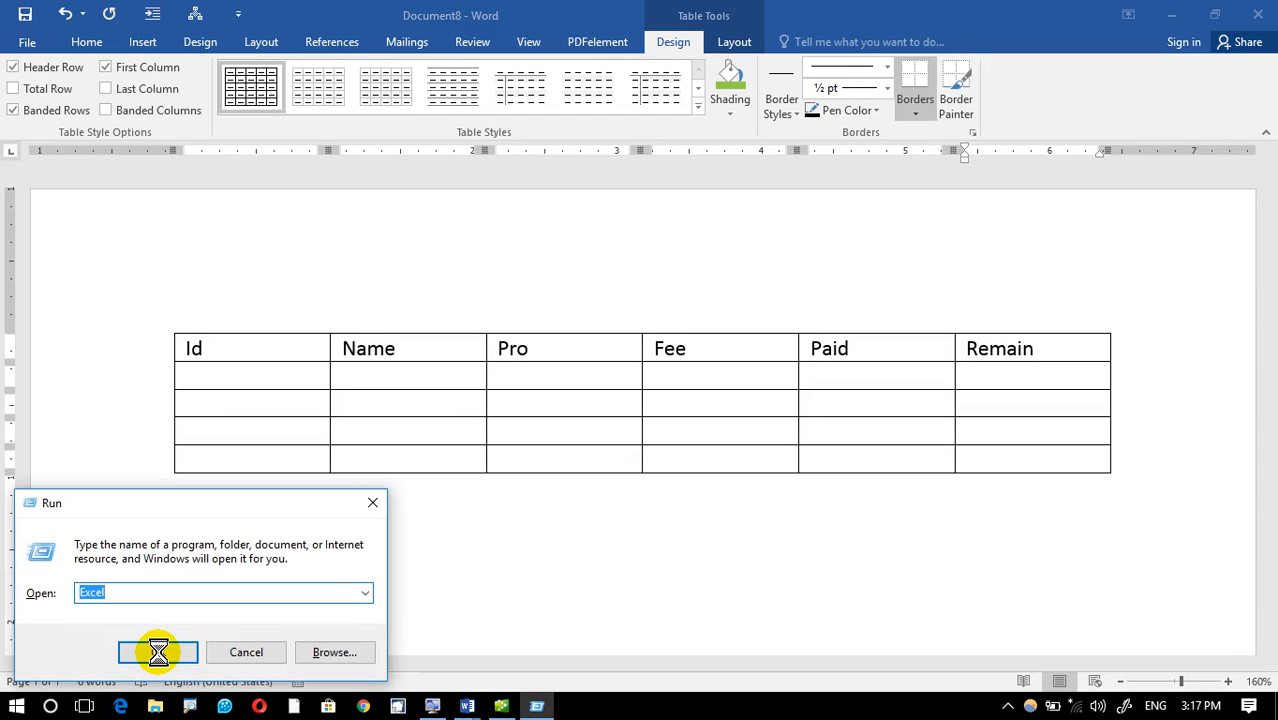
pyautogui.write('osk')
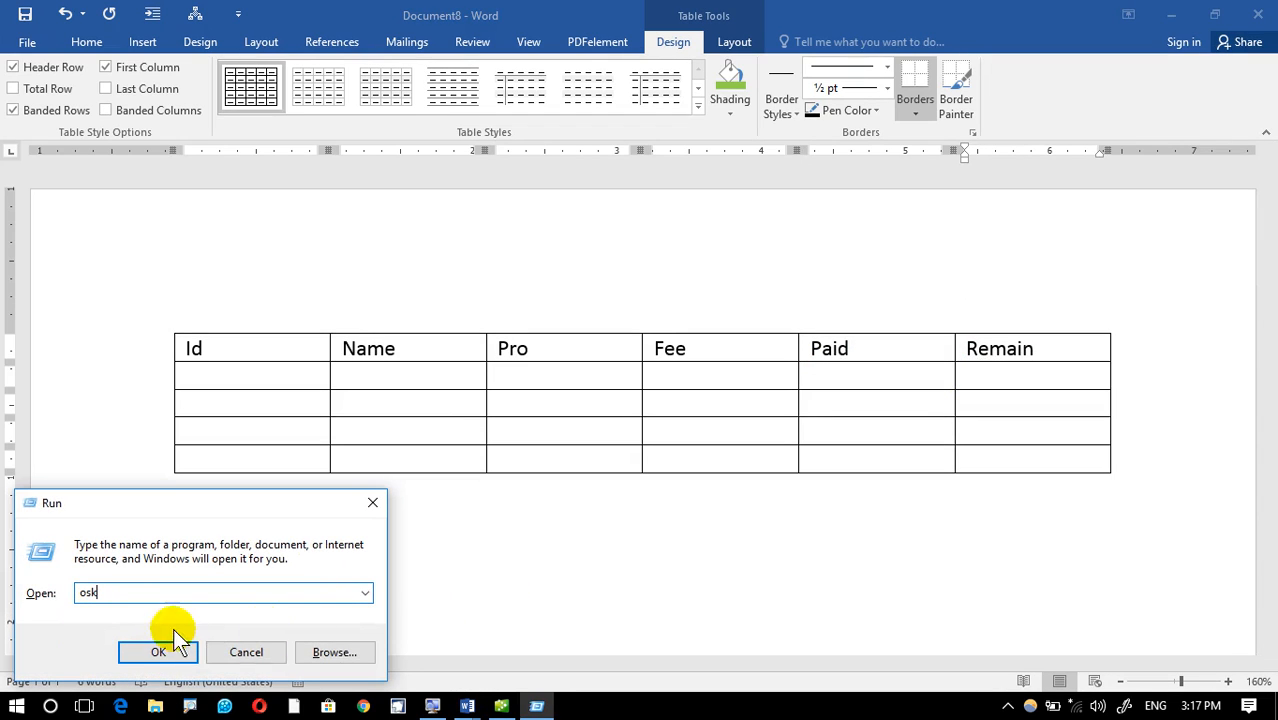
pyautogui.click(159, 651)
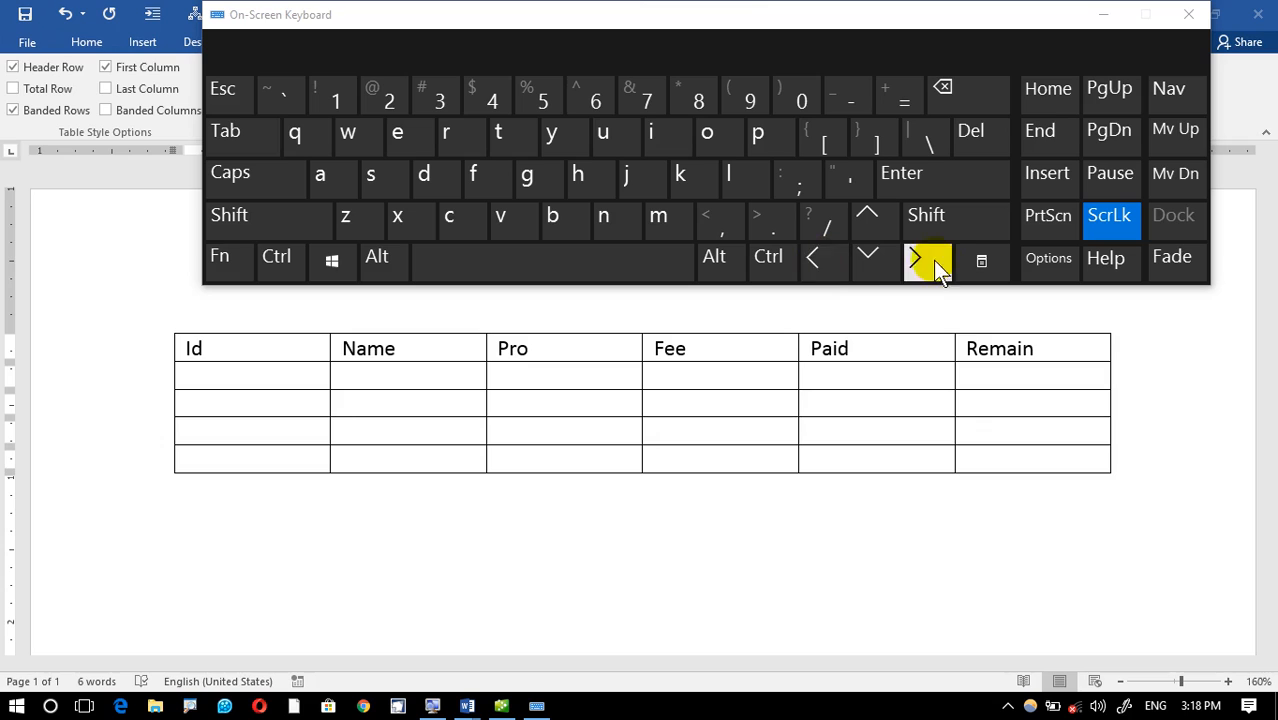
pyautogui.click(1189, 15)
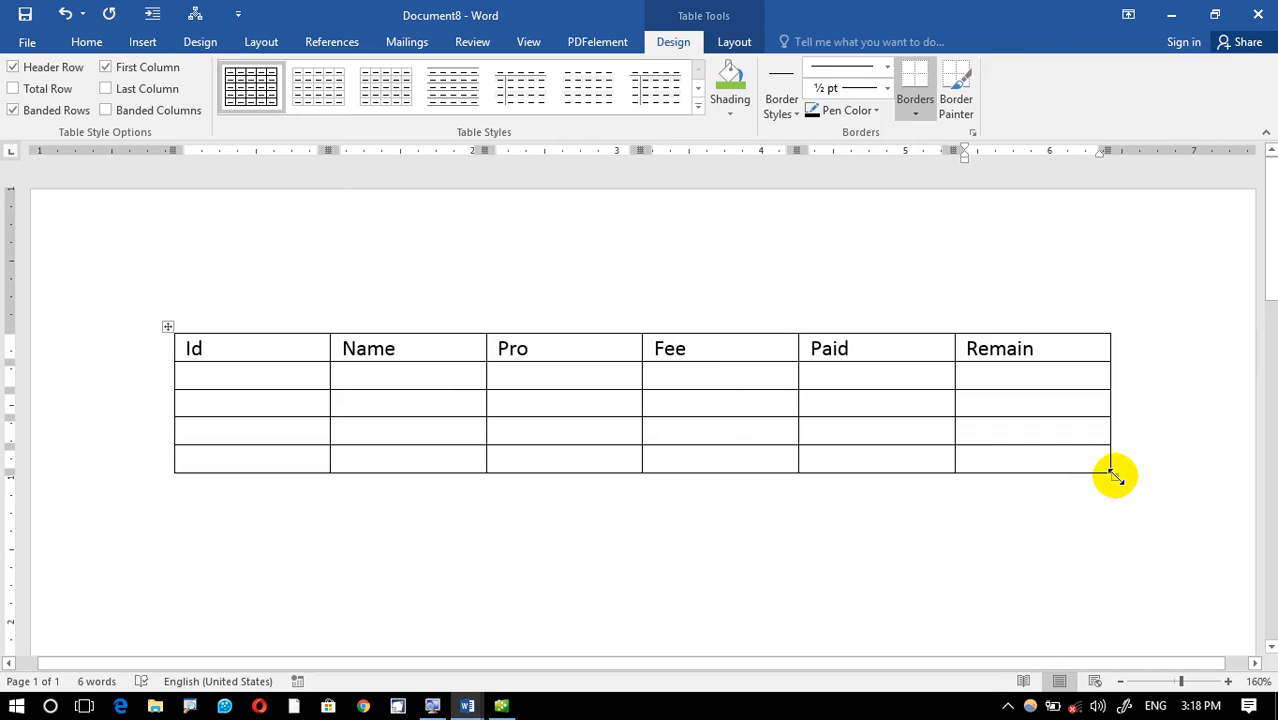
# Enlarge the table by its outer corner until cells are about 0.33" high and 1.14" wide
pyautogui.moveTo(1113, 474); pyautogui.dragTo(1160, 576)
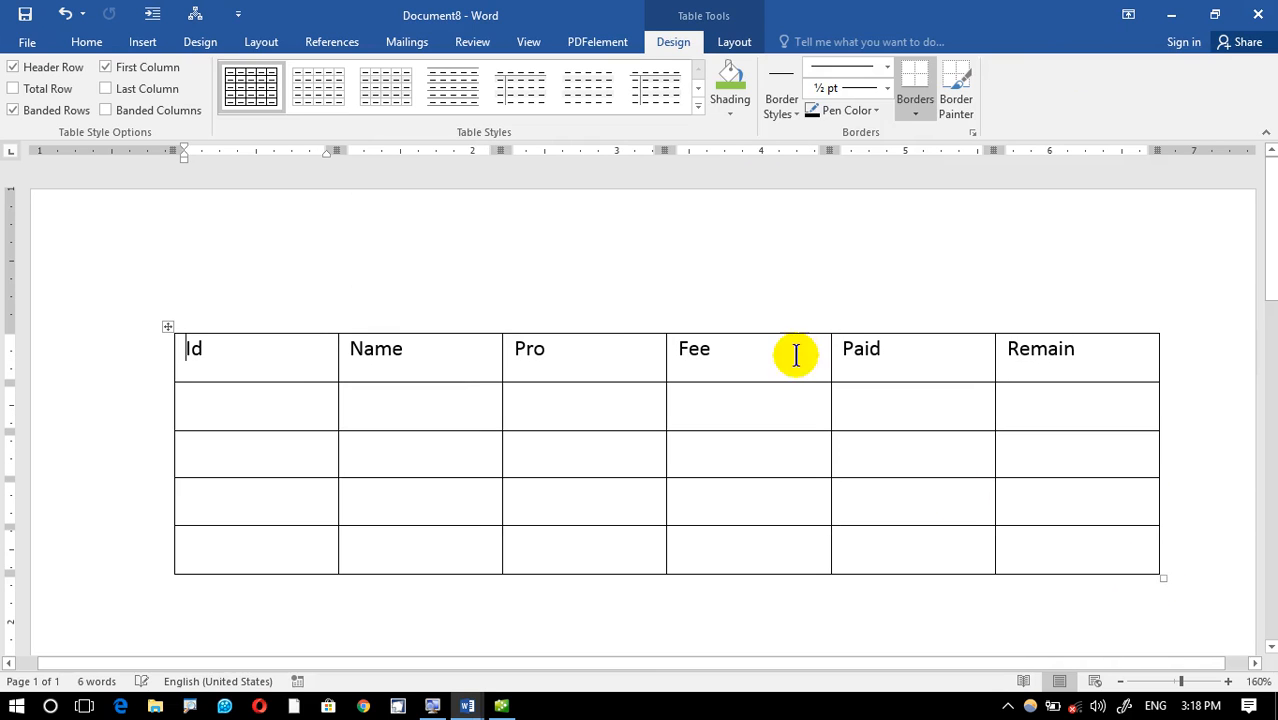
# Examine the AutoFit options and the text in the header cells from Id to Paid
pyautogui.click(733, 42)
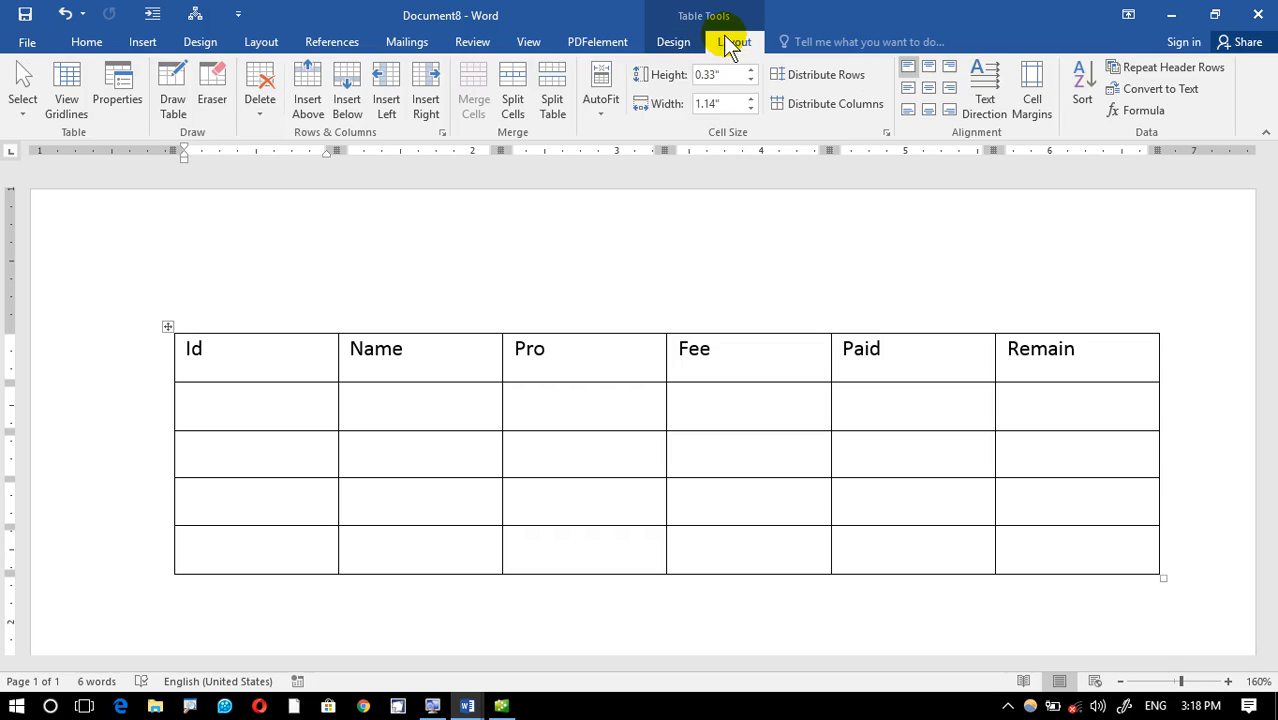
pyautogui.click(599, 110)
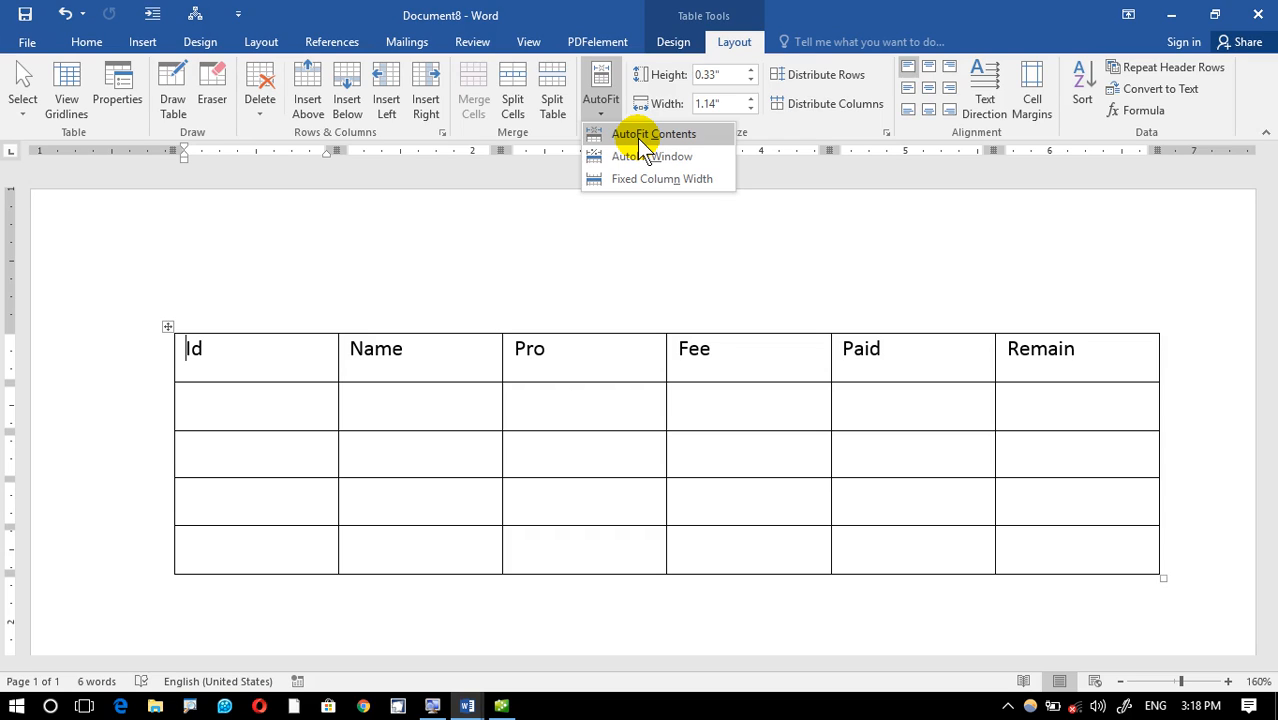
pyautogui.click(290, 360)
pyautogui.moveTo(200, 352); pyautogui.dragTo(901, 351)
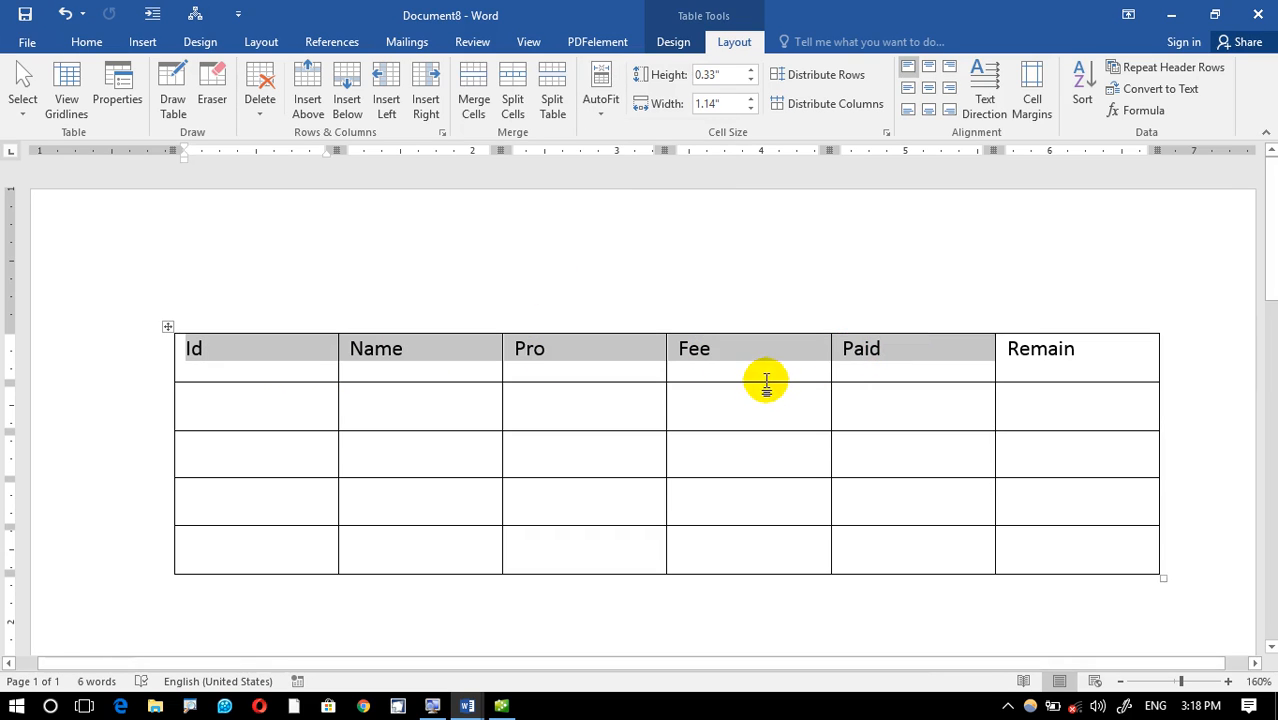
pyautogui.click(214, 351)
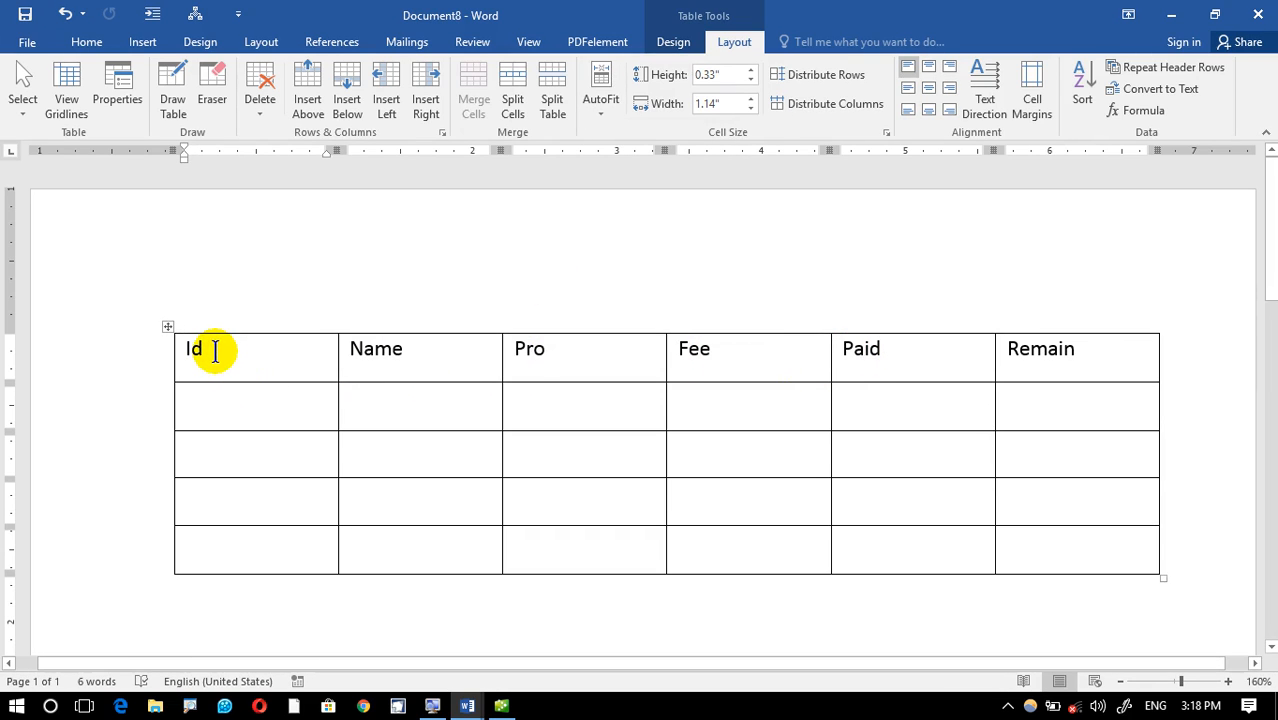
pyautogui.moveTo(190, 348); pyautogui.dragTo(262, 354)
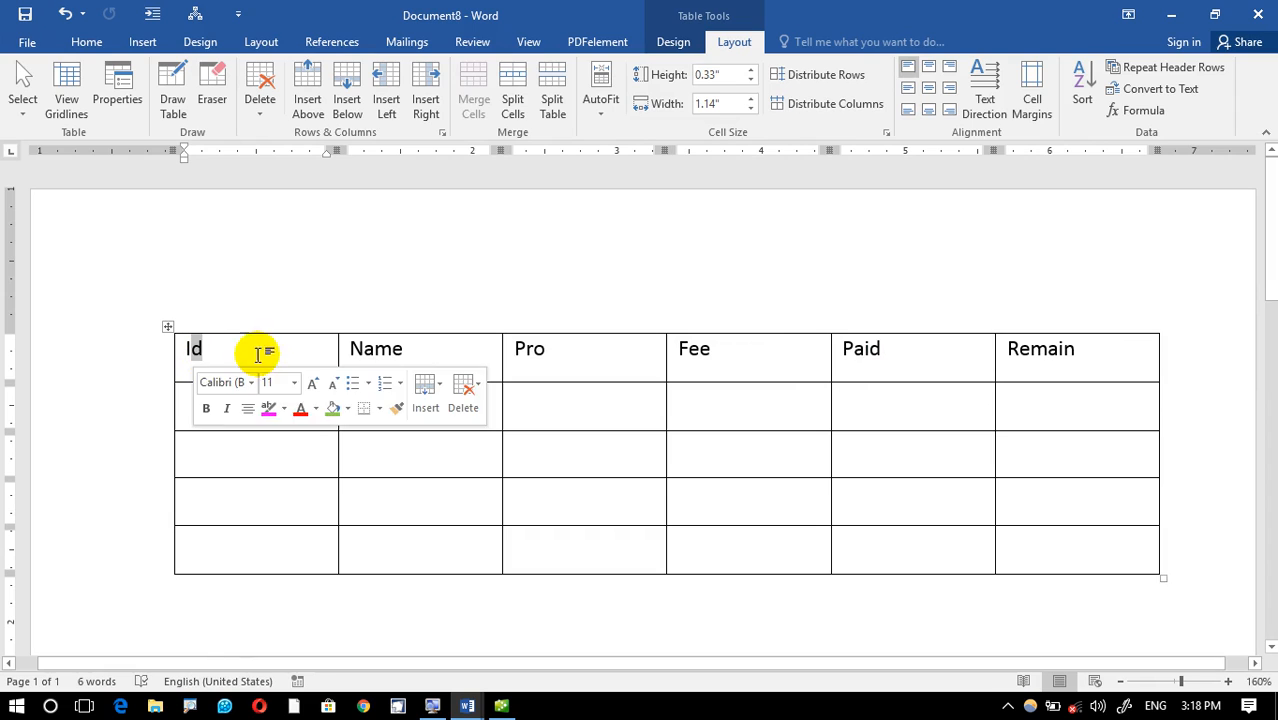
pyautogui.click(297, 459)
pyautogui.click(377, 348)
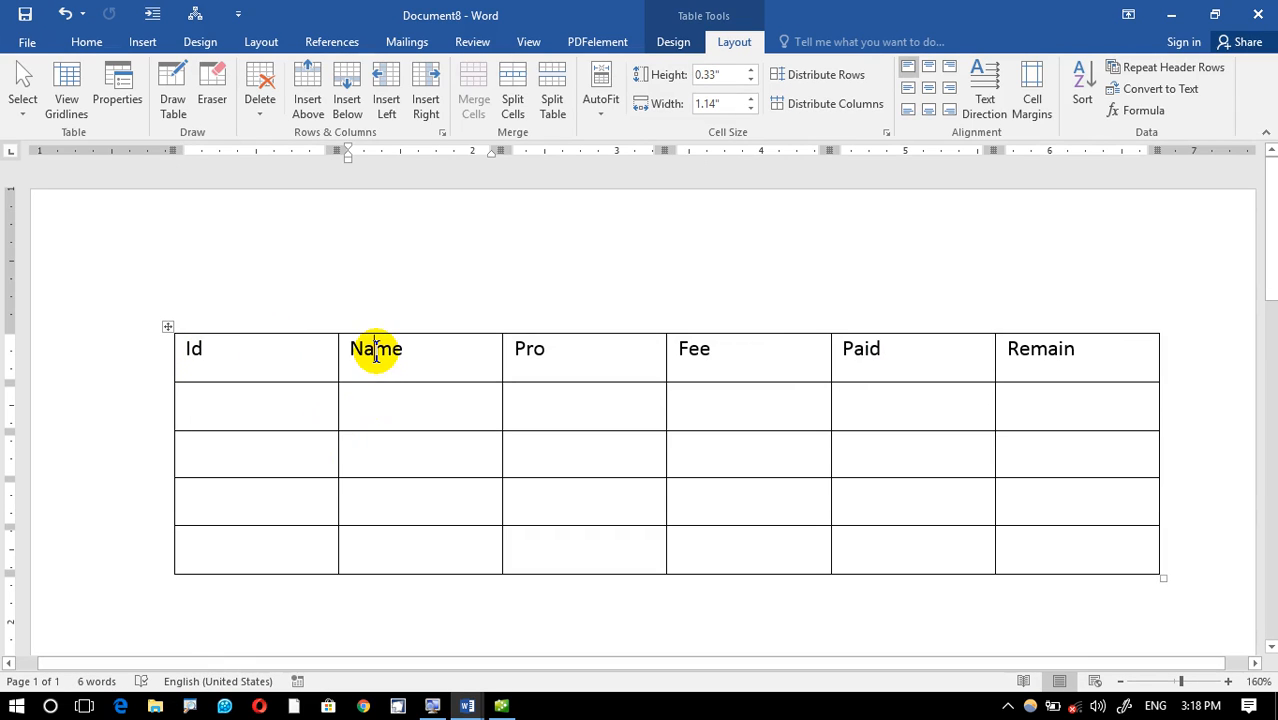
pyautogui.click(560, 349)
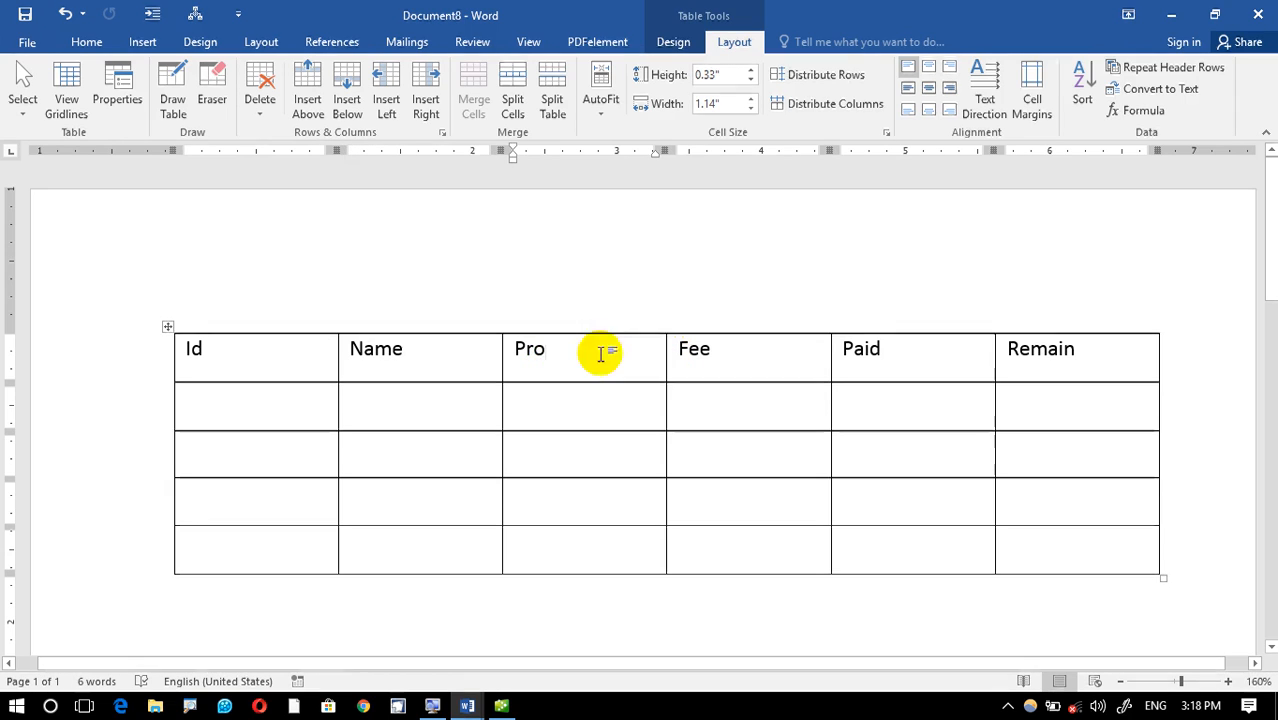
# Apply AutoFit Contents to the whole table and undo the fit
pyautogui.click(167, 331)
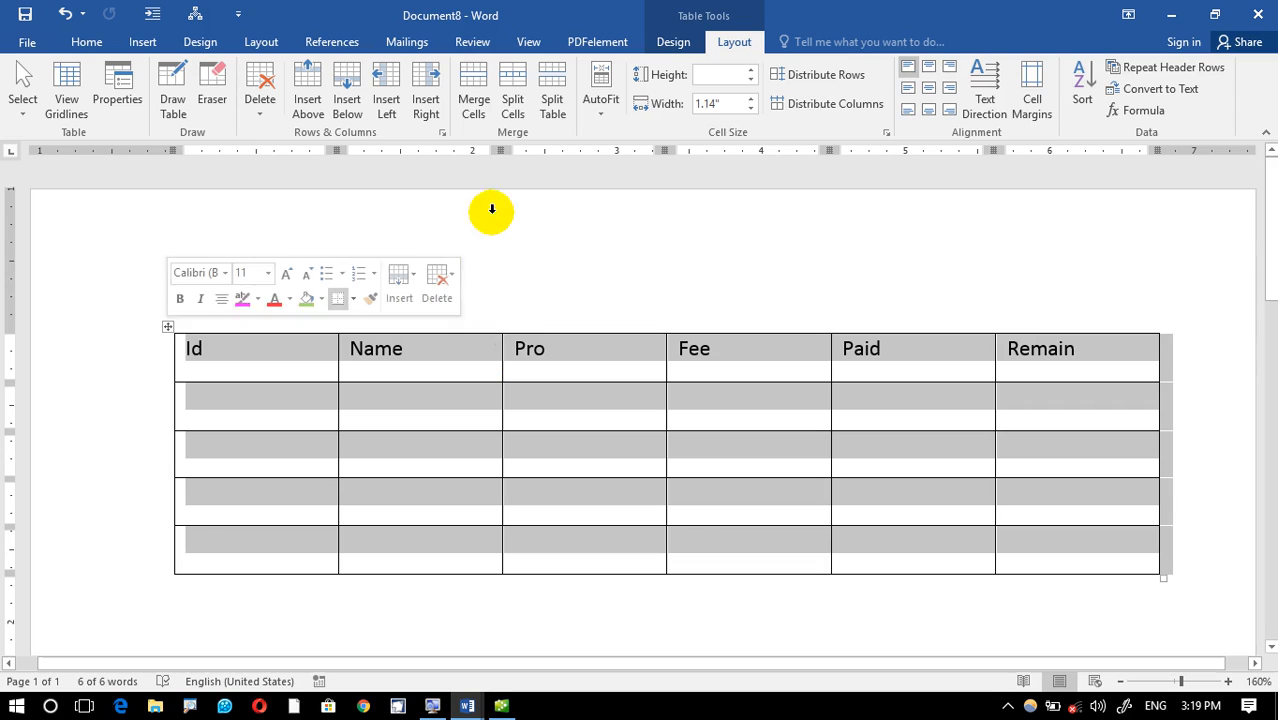
pyautogui.click(600, 118)
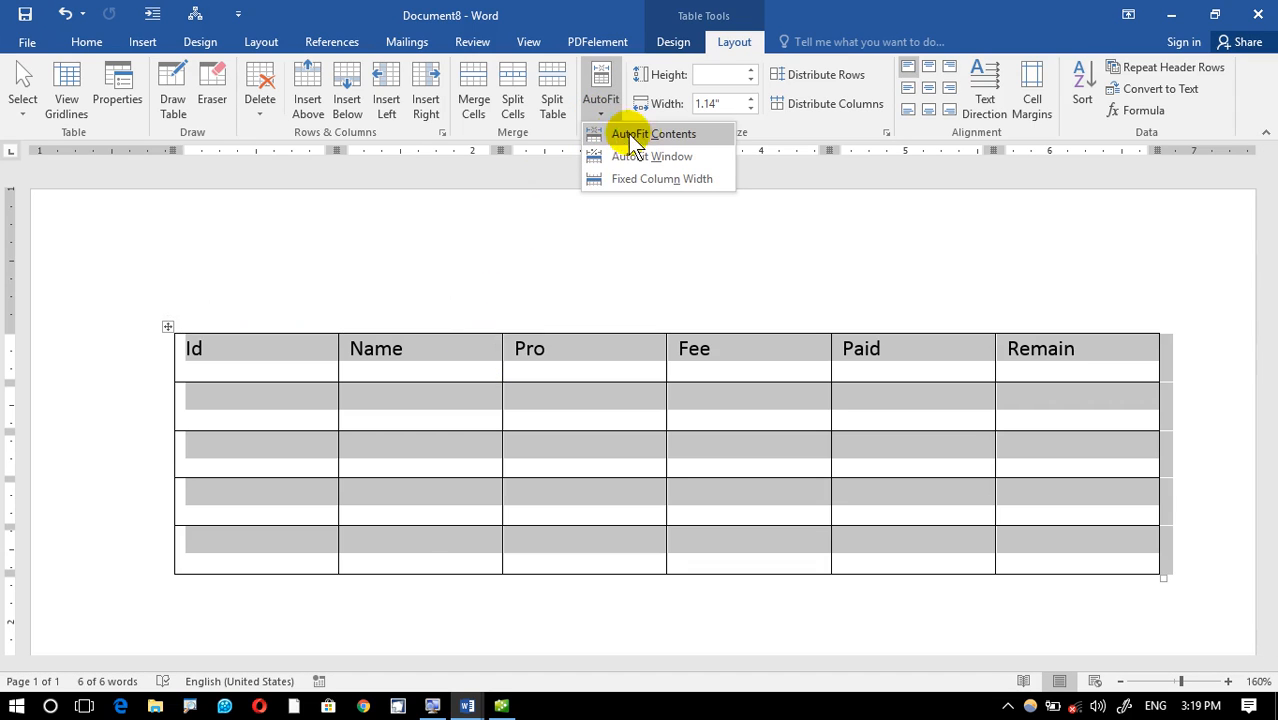
pyautogui.click(648, 140)
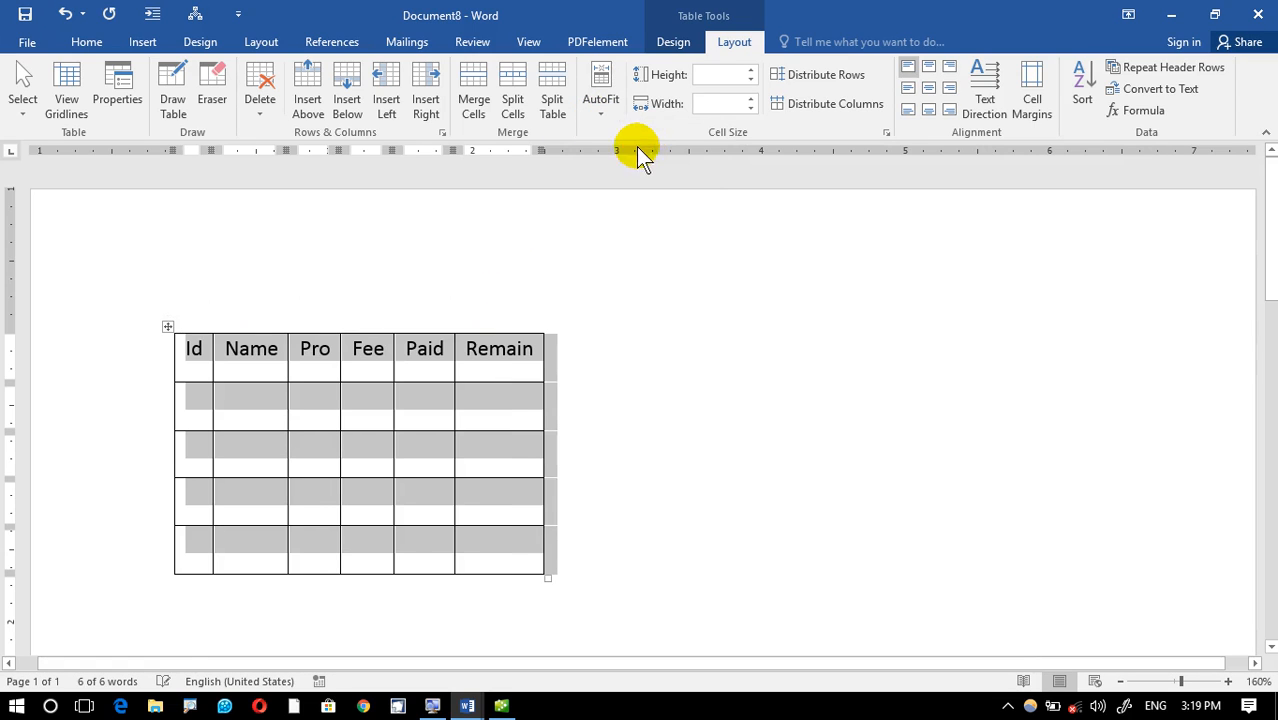
pyautogui.click(283, 410)
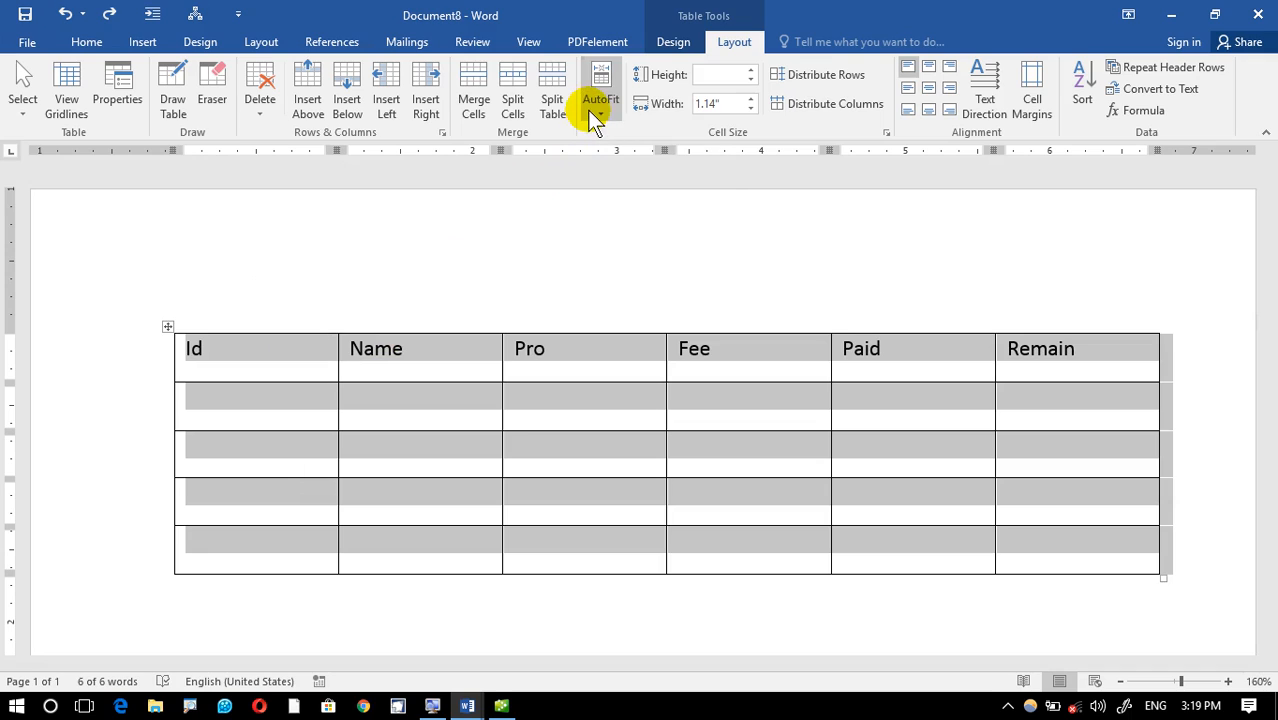
pyautogui.click(597, 115)
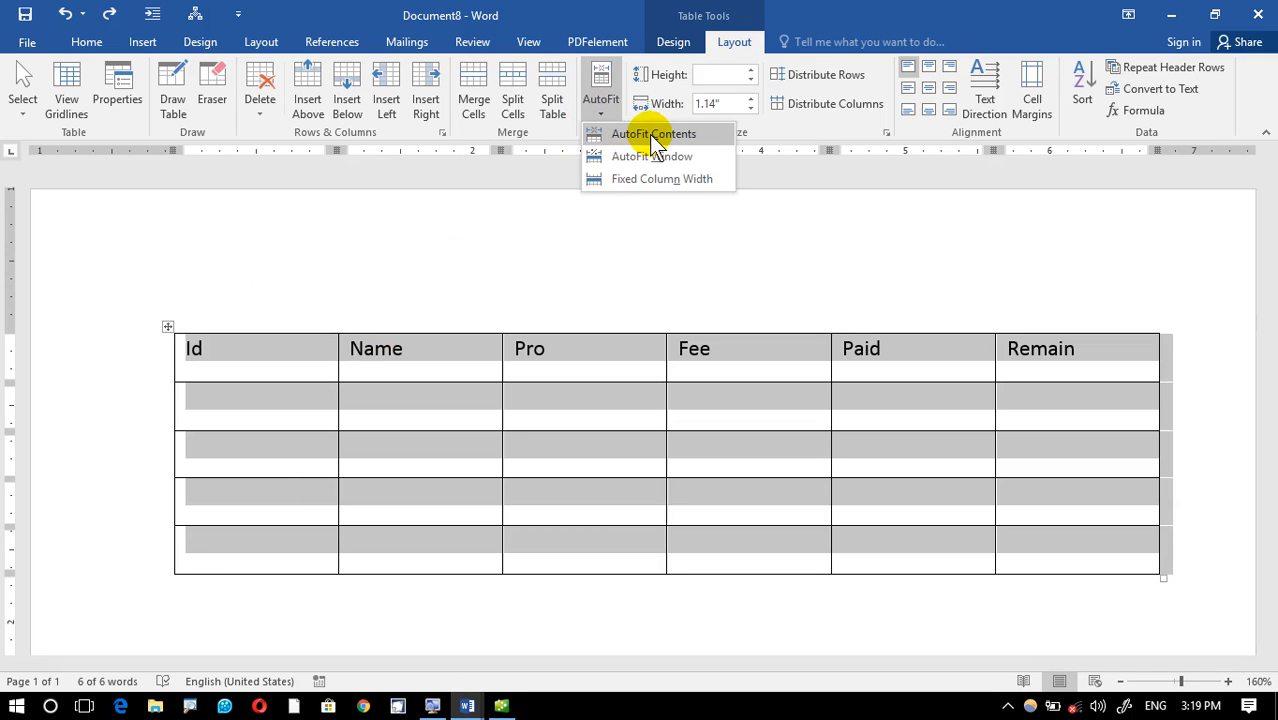
pyautogui.click(614, 346)
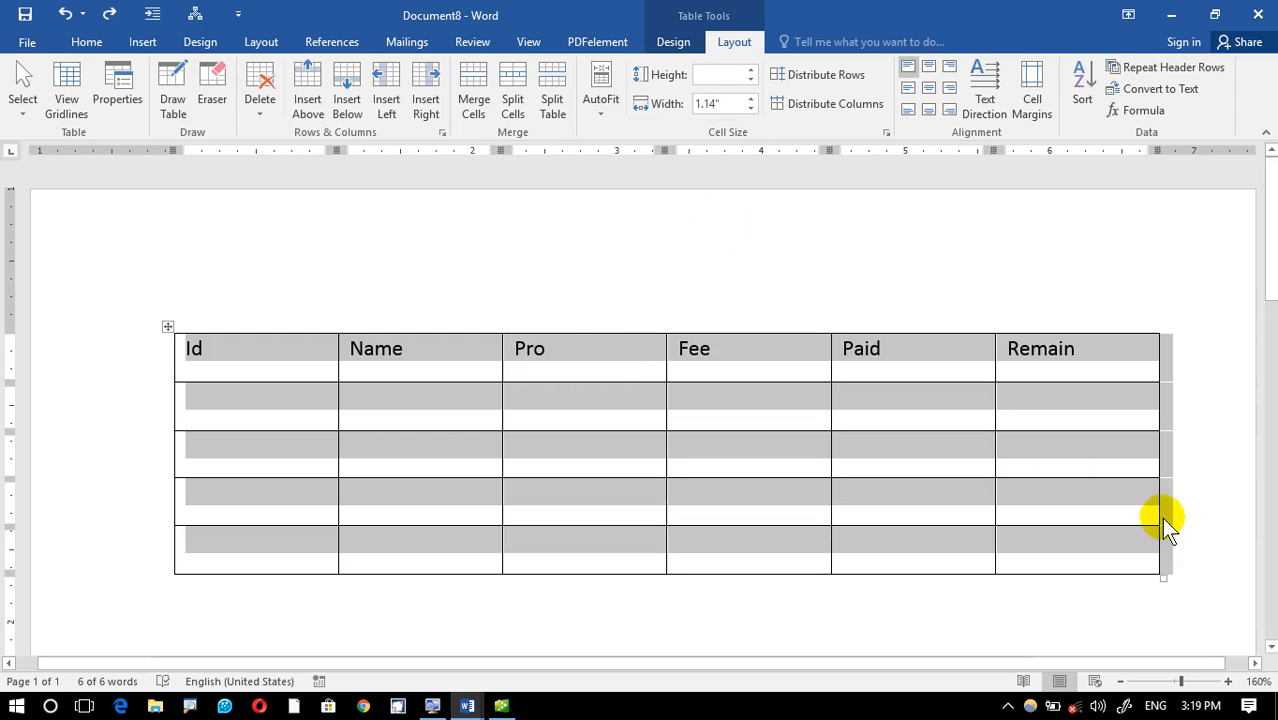
# Shrink the whole table by its corner to its smallest size, with rows about 0.18" high and the Id column about 0.27" wide
pyautogui.click(1143, 544)
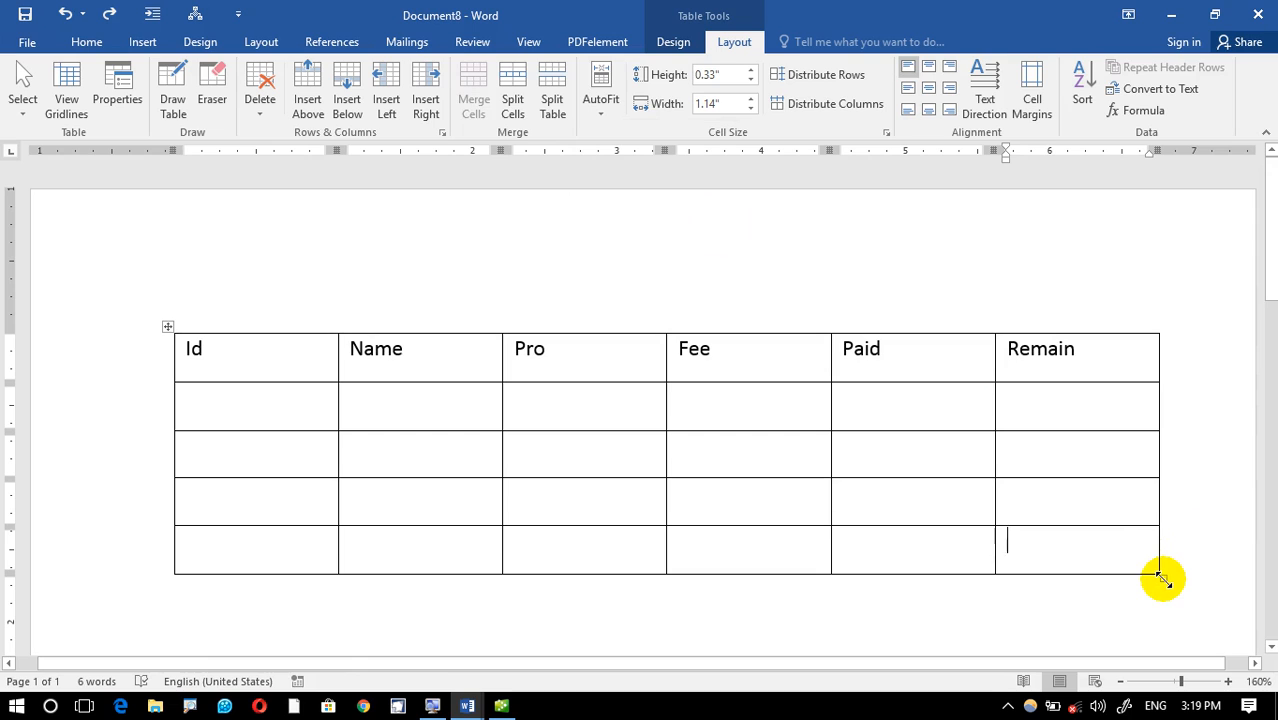
pyautogui.moveTo(1161, 577); pyautogui.dragTo(474, 440)
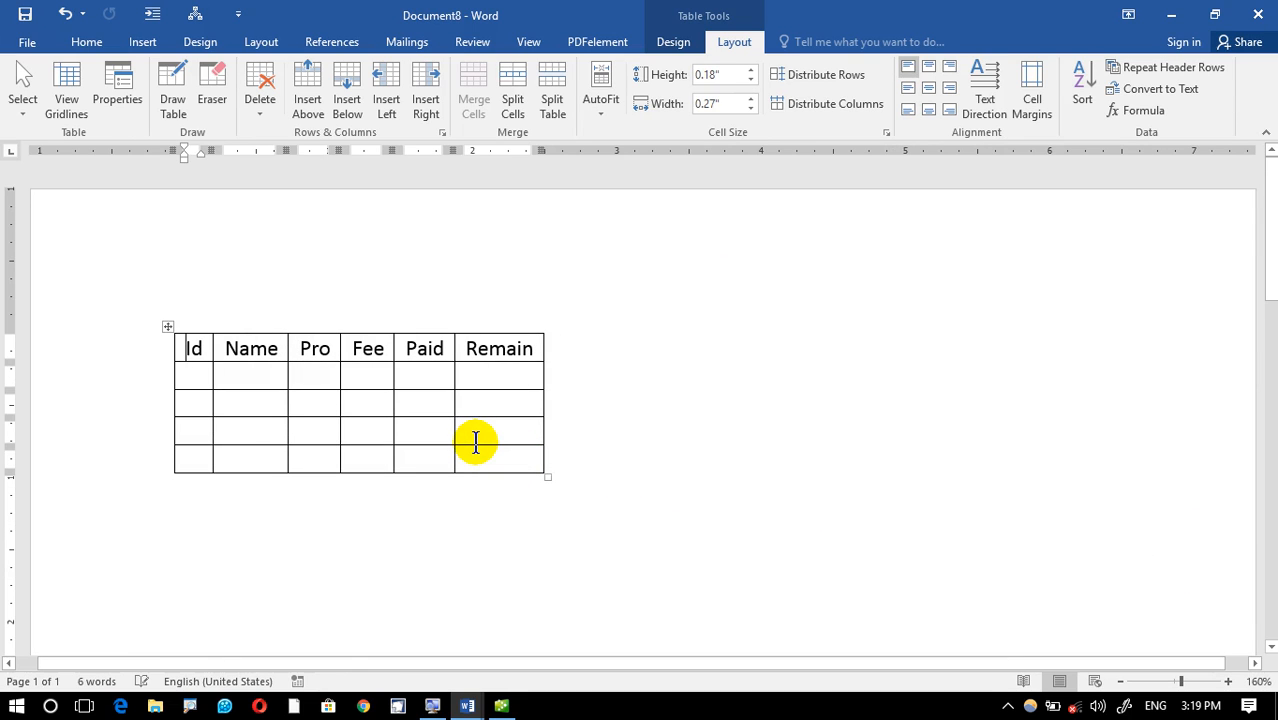
# Stretch the shrunken table across the page's text width with AutoFit Window
pyautogui.click(409, 397)
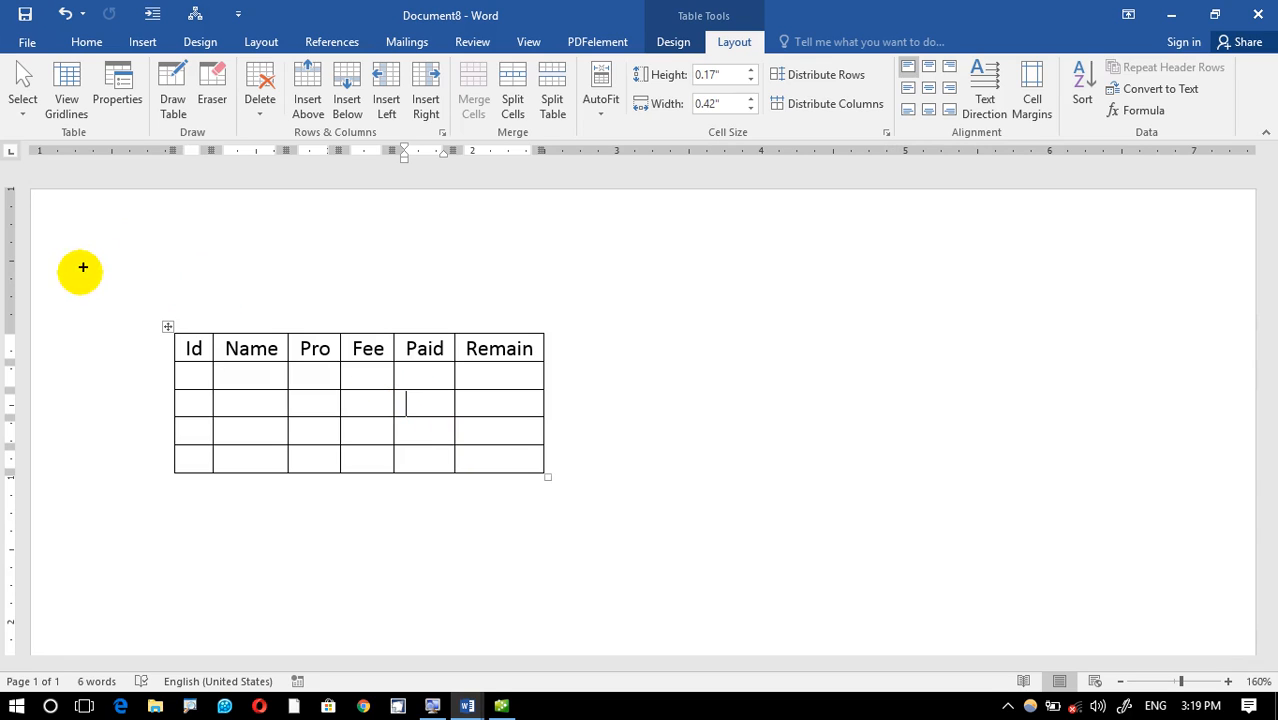
pyautogui.moveTo(80, 275)
pyautogui.mouseDown()
pyautogui.moveTo(765, 522)
pyautogui.moveTo(1243, 538)
pyautogui.moveTo(1205, 541)
pyautogui.mouseUp()
pyautogui.press('Escape')
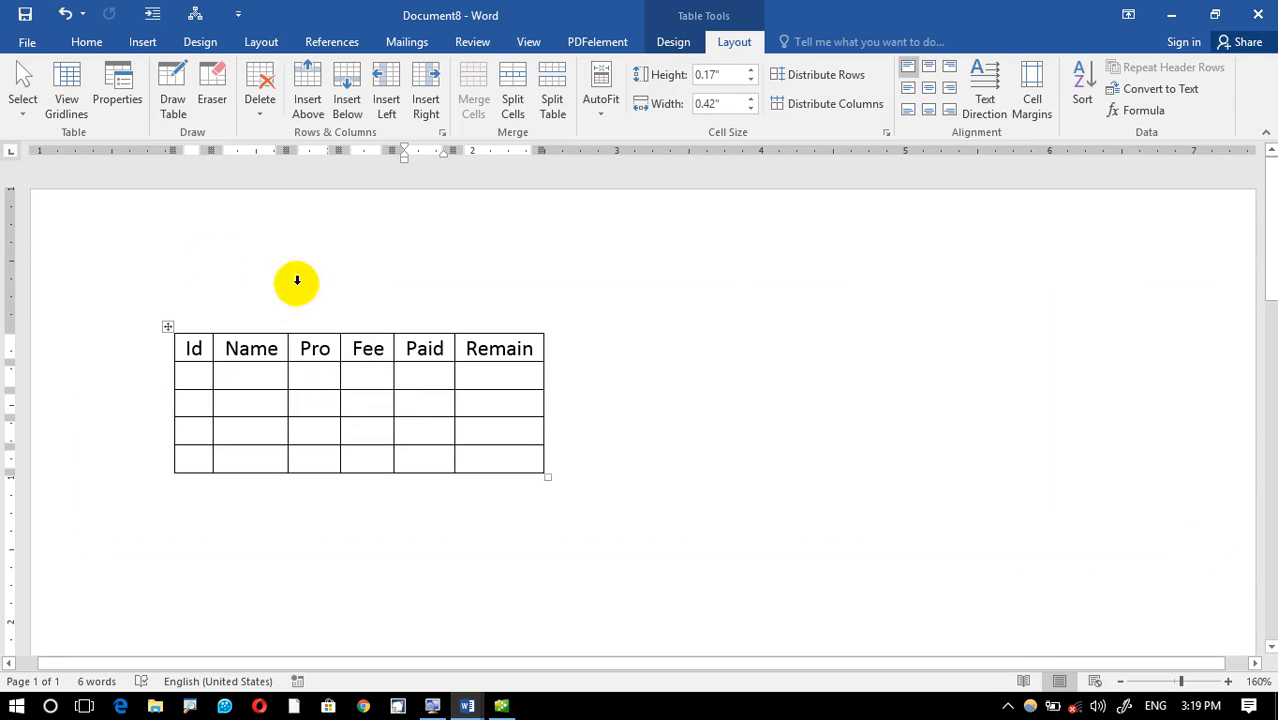
pyautogui.click(606, 116)
pyautogui.click(640, 160)
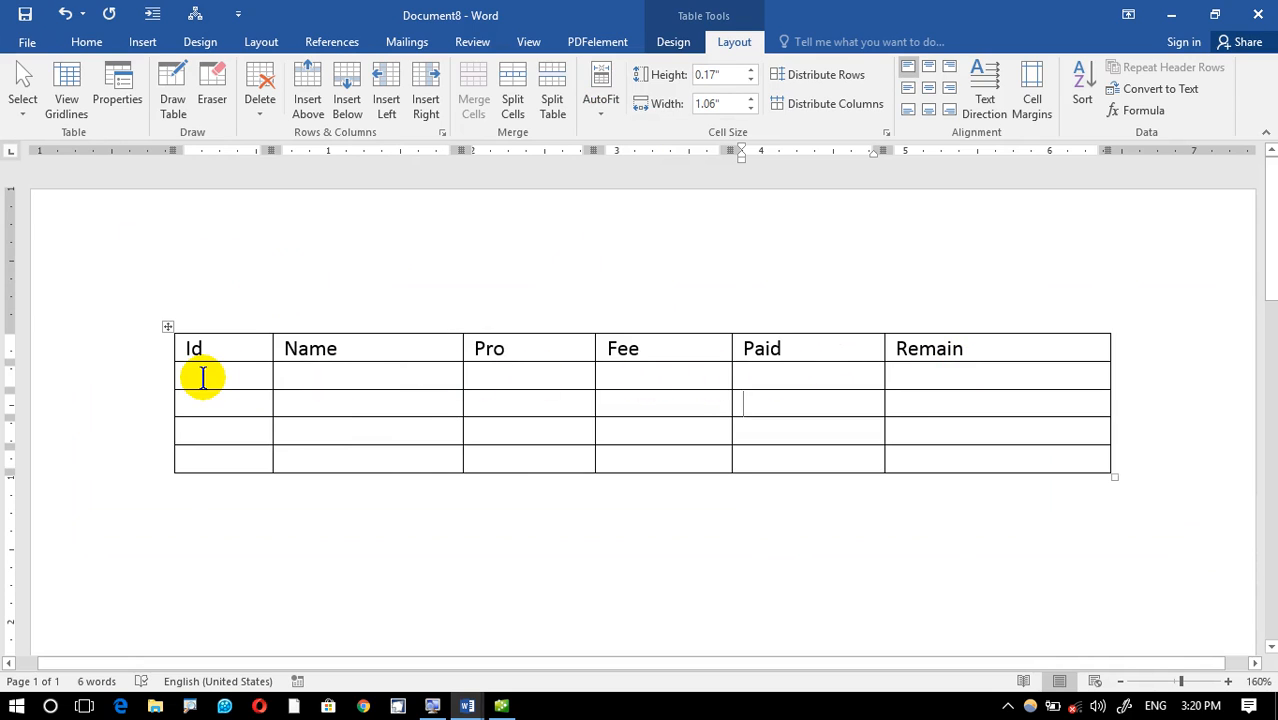
# Shrink the table by its corner until the columns hug their headers, and stretch it back across the page with AutoFit Window
pyautogui.click(174, 499)
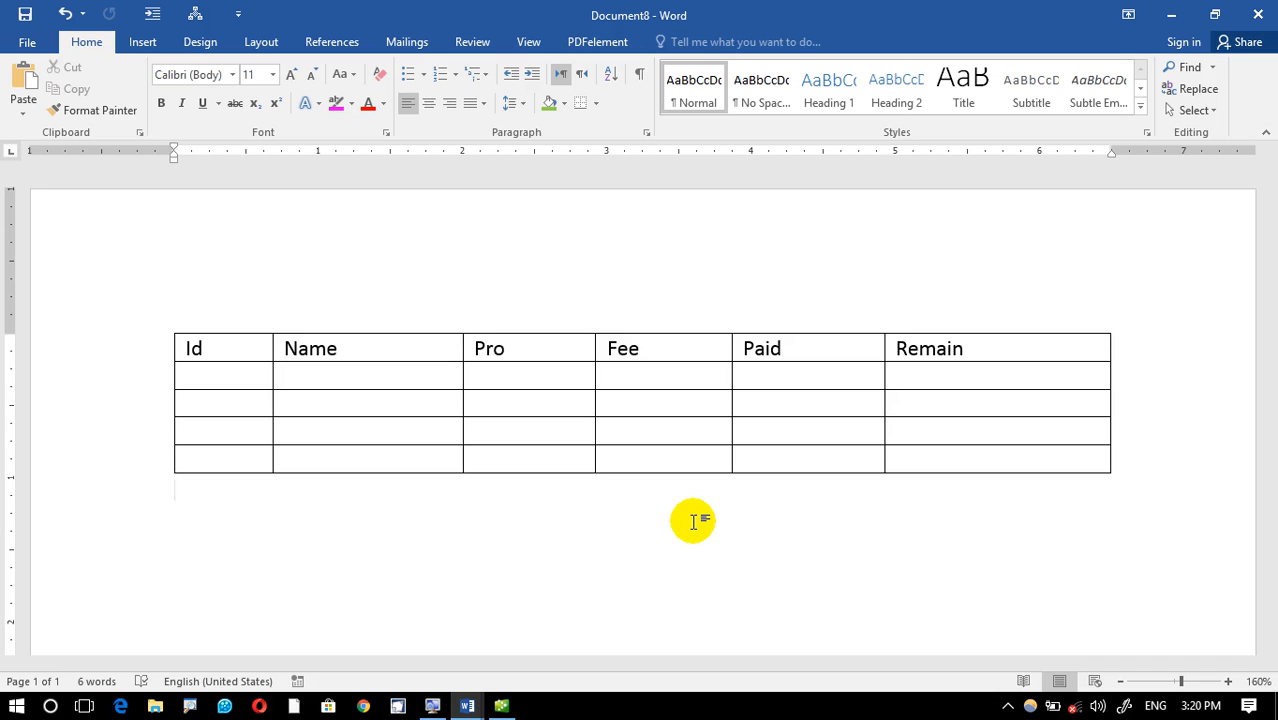
pyautogui.click(812, 405)
pyautogui.moveTo(1118, 482); pyautogui.dragTo(572, 237)
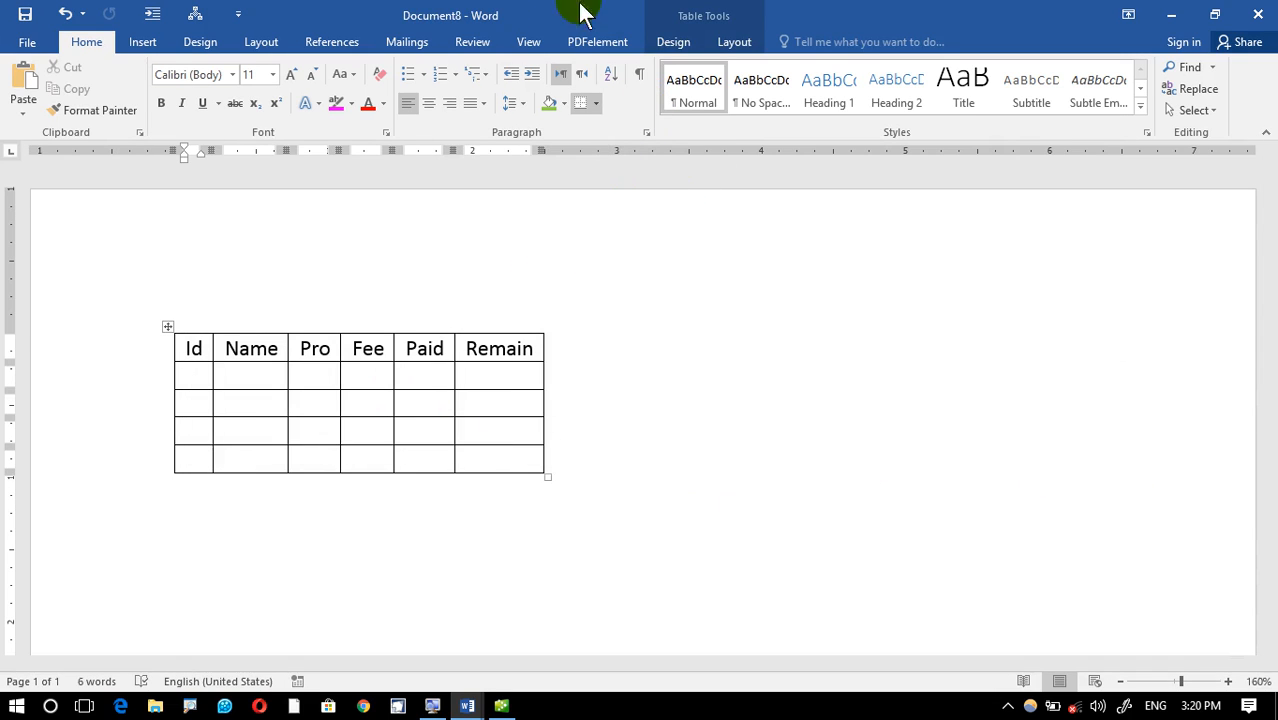
pyautogui.click(733, 42)
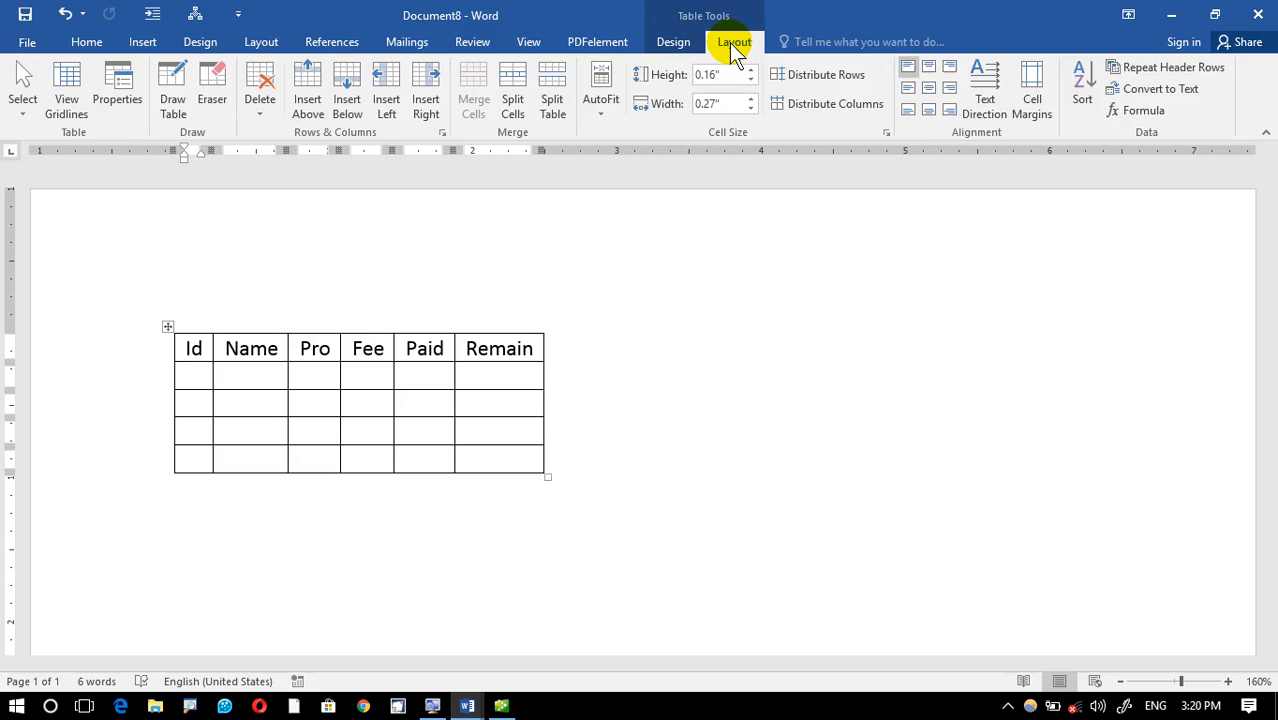
pyautogui.click(606, 110)
pyautogui.click(644, 165)
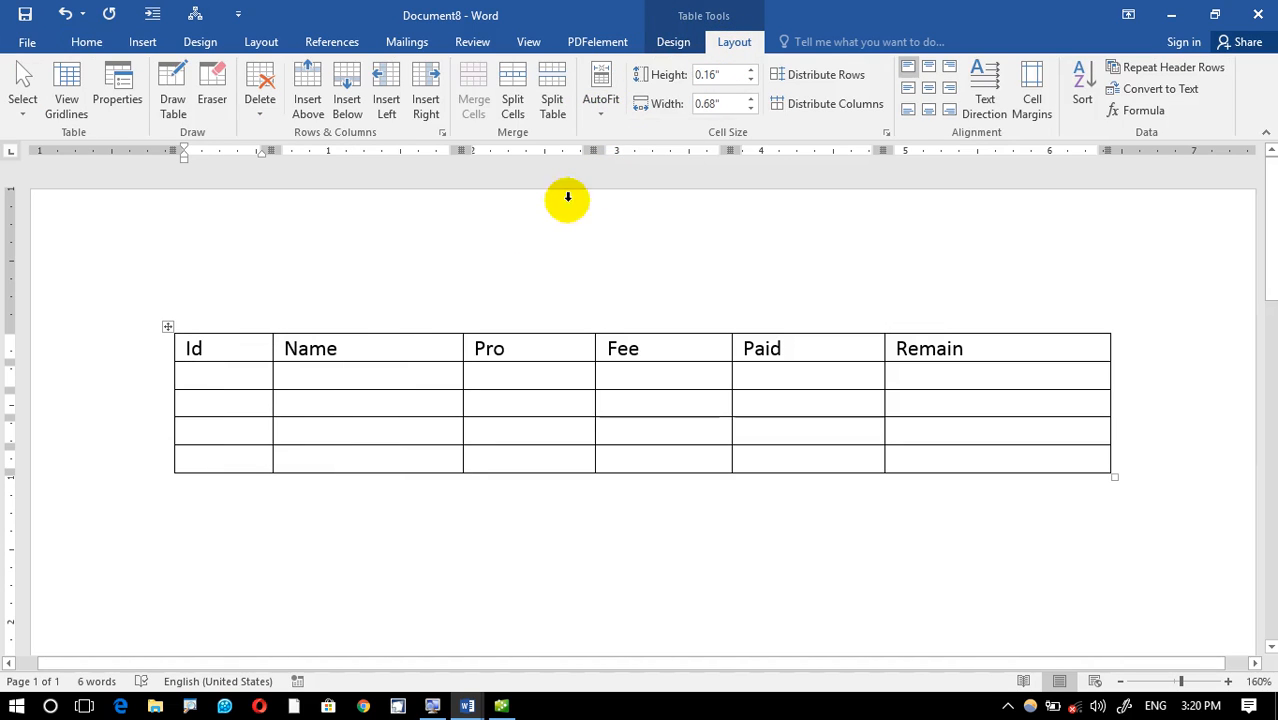
# Examine the Fixed Column Width option and the width setting of the Pro column
pyautogui.click(596, 114)
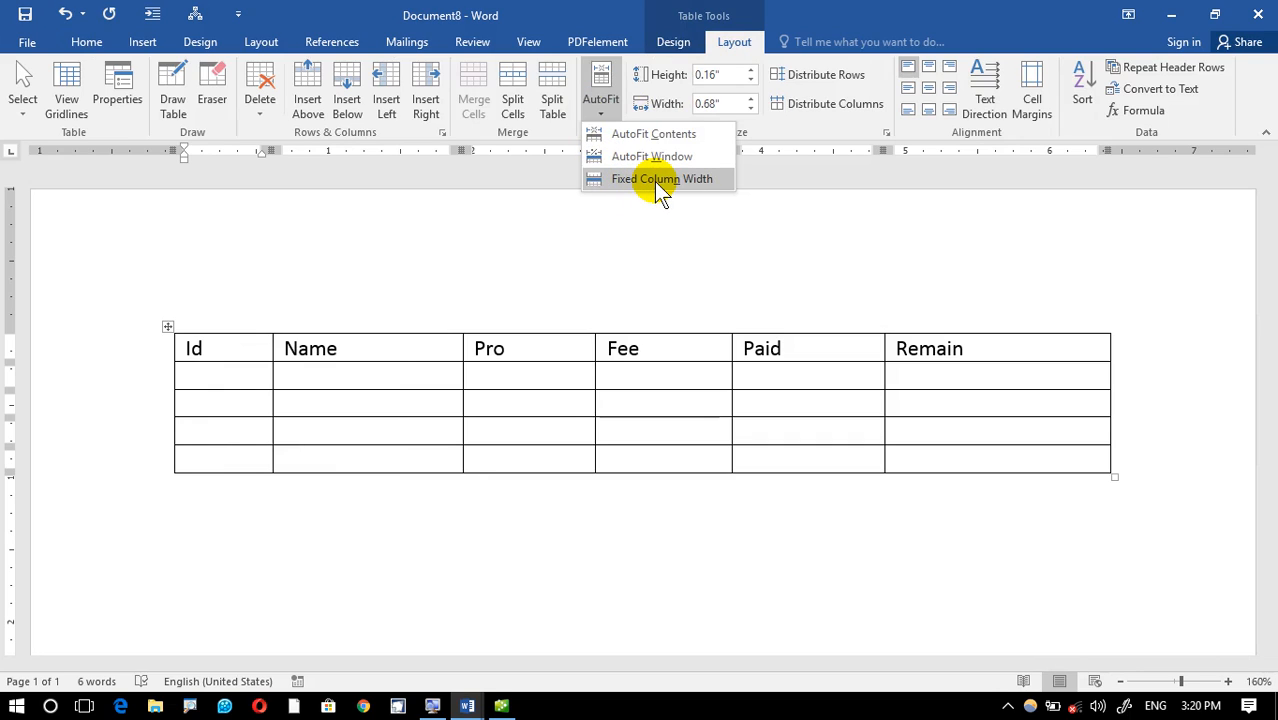
pyautogui.click(523, 342)
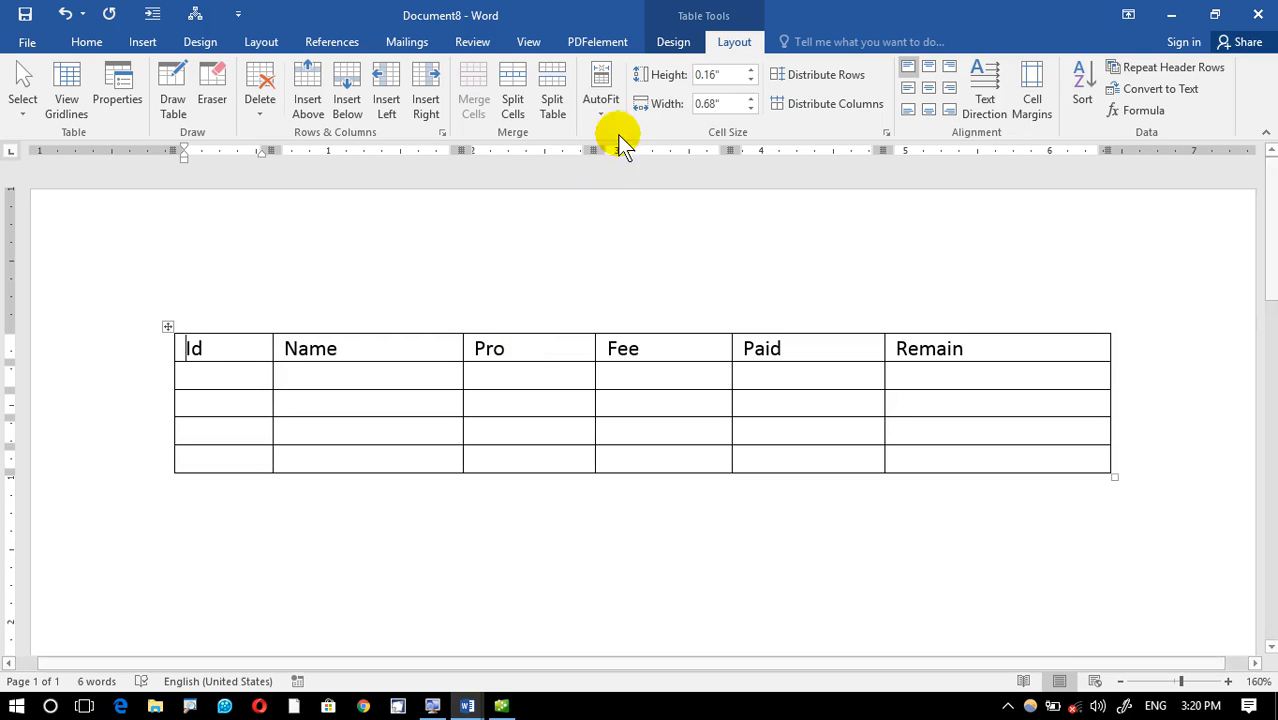
pyautogui.click(579, 348)
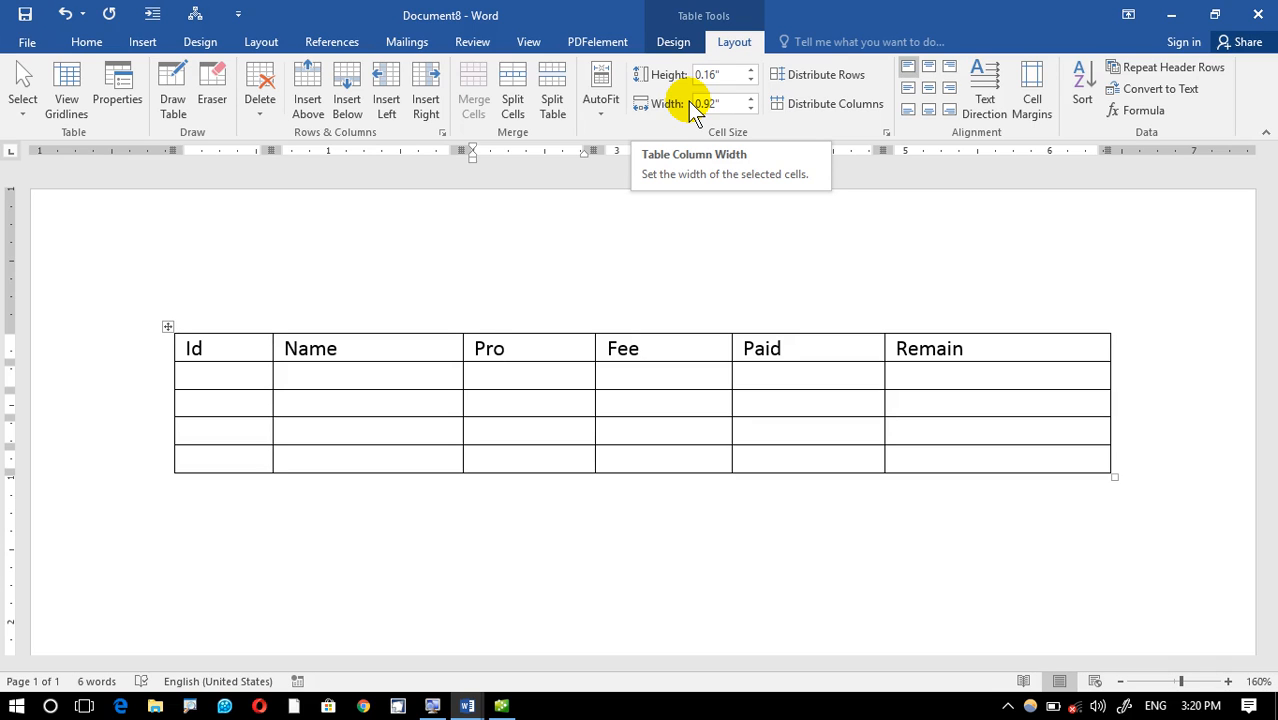
pyautogui.click(165, 327)
pyautogui.click(528, 405)
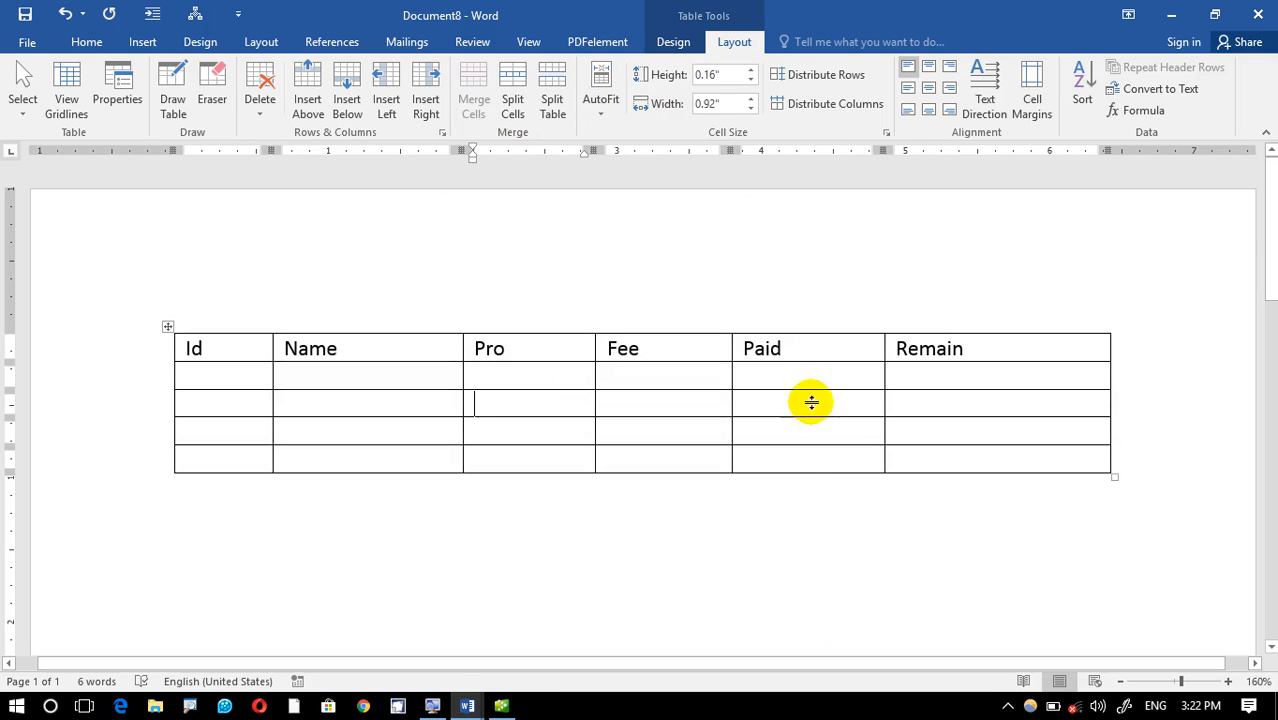
# Raise the header row's height to 0.8" and lower it again to 0.1"
pyautogui.click(213, 354)
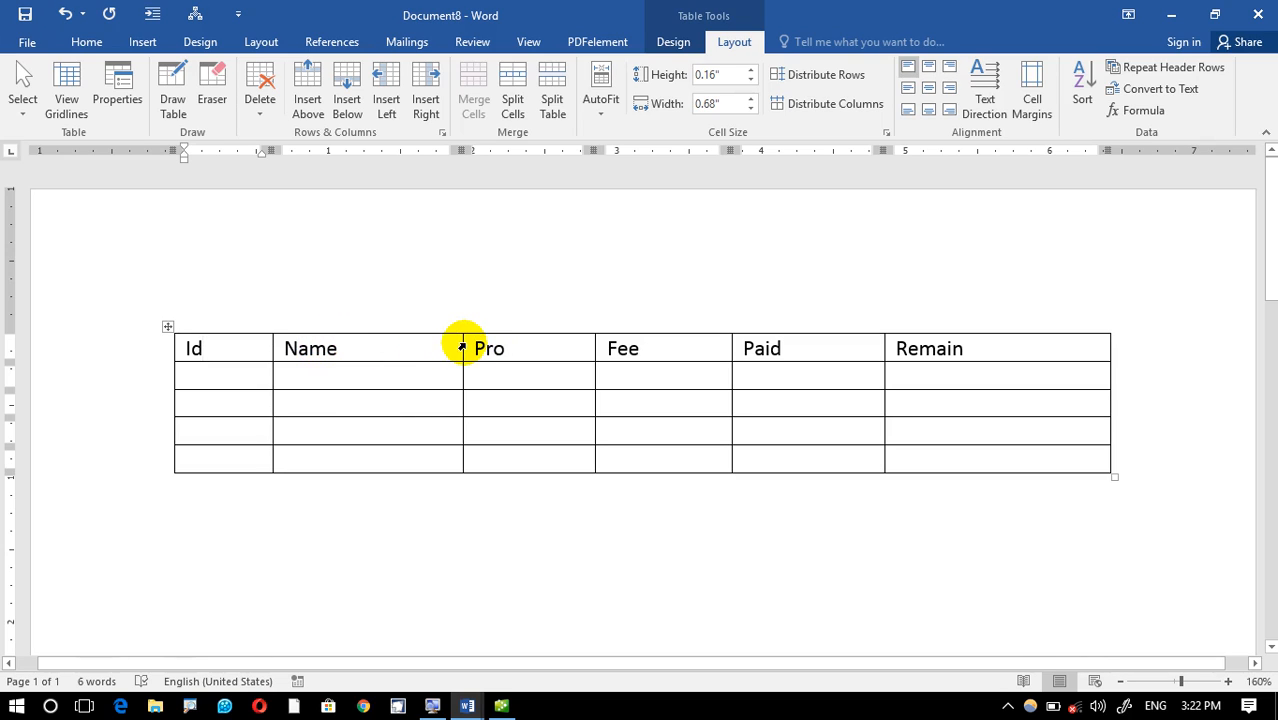
pyautogui.click(753, 66)
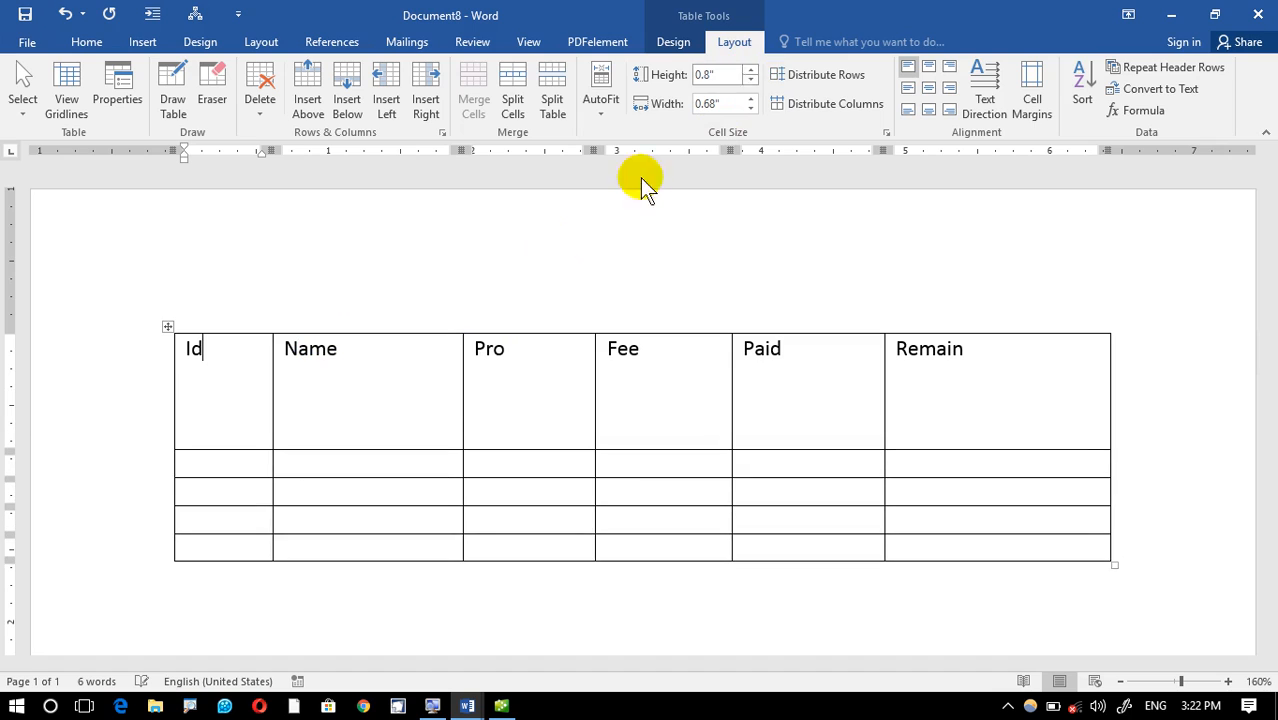
pyautogui.moveTo(965, 388); pyautogui.dragTo(318, 409)
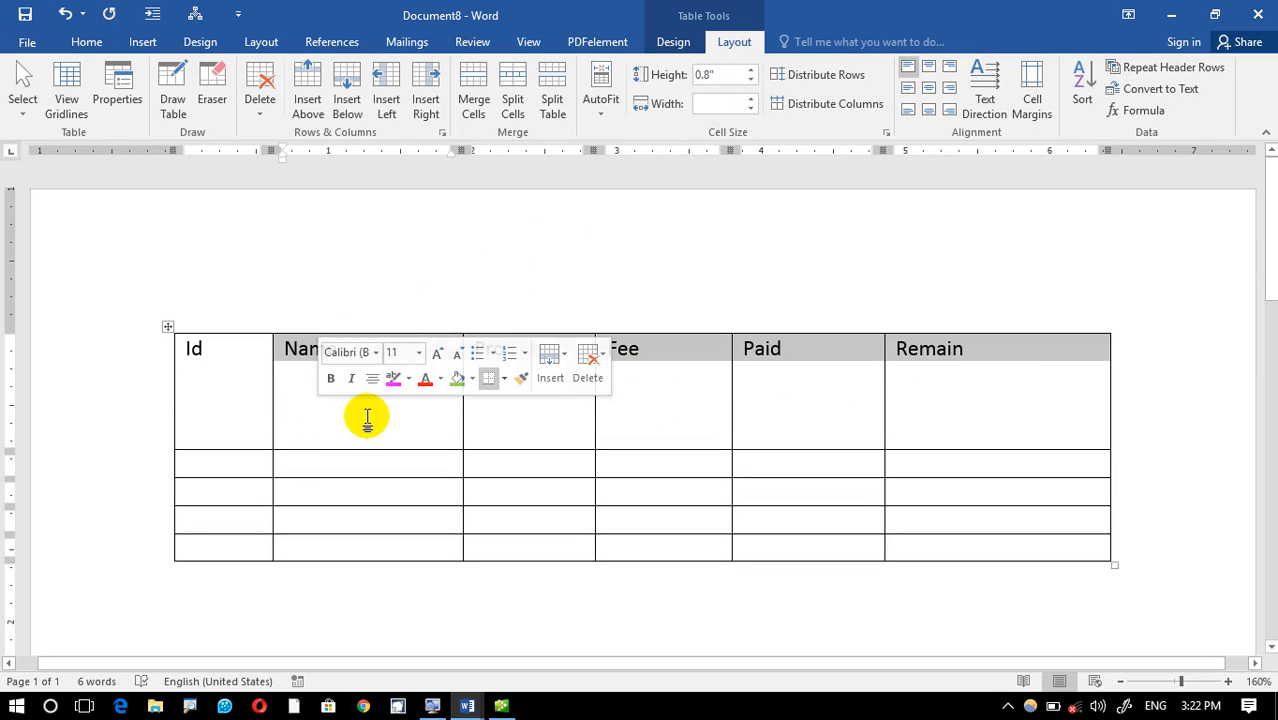
pyautogui.click(365, 415)
pyautogui.click(750, 80)
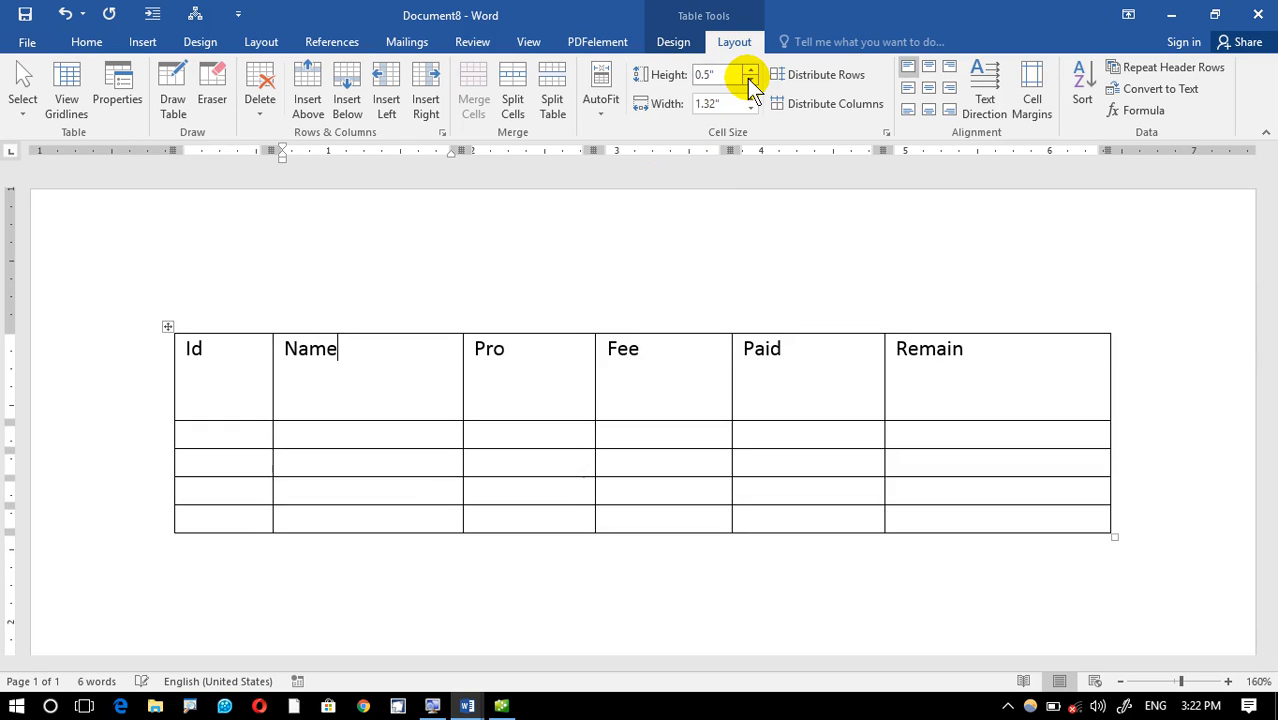
pyautogui.click(750, 80)
pyautogui.click(750, 80)
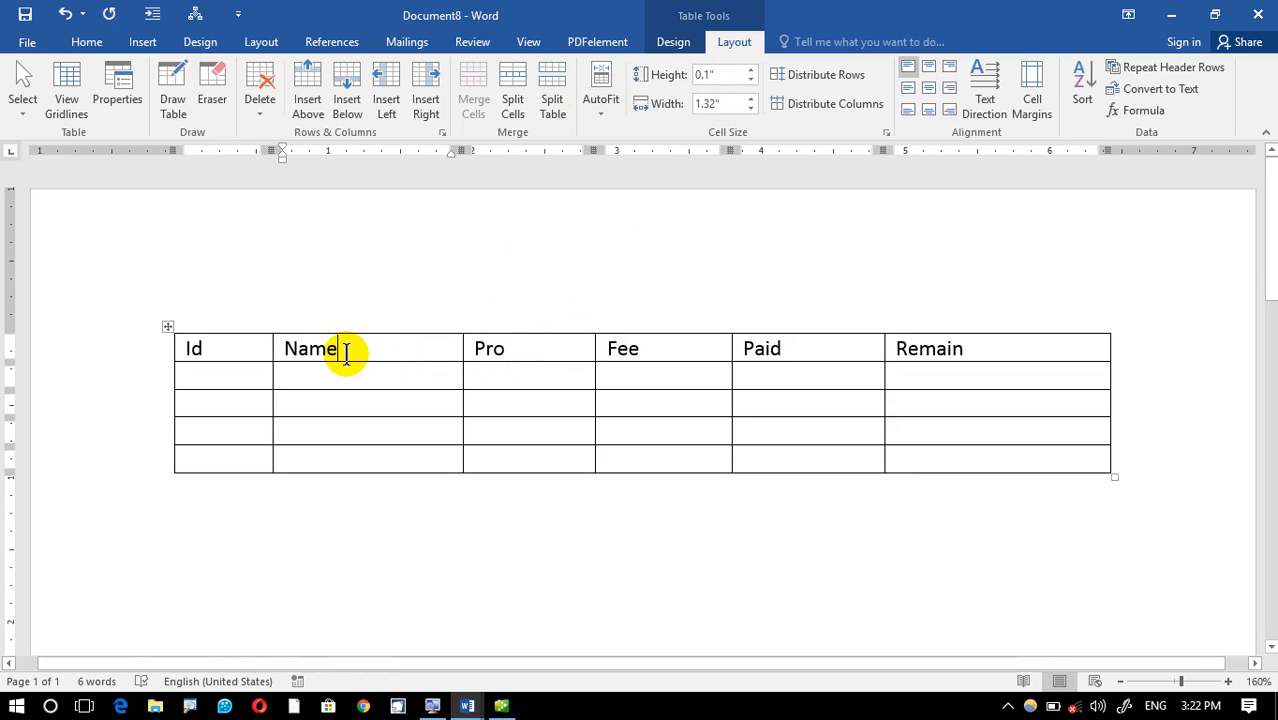
# Reduce the Name column's width to 0.52"
pyautogui.click(751, 108)
pyautogui.click(751, 108)
pyautogui.click(751, 108)
pyautogui.click(751, 108)
pyautogui.click(751, 108)
pyautogui.click(751, 108)
pyautogui.click(751, 108)
pyautogui.click(751, 108)
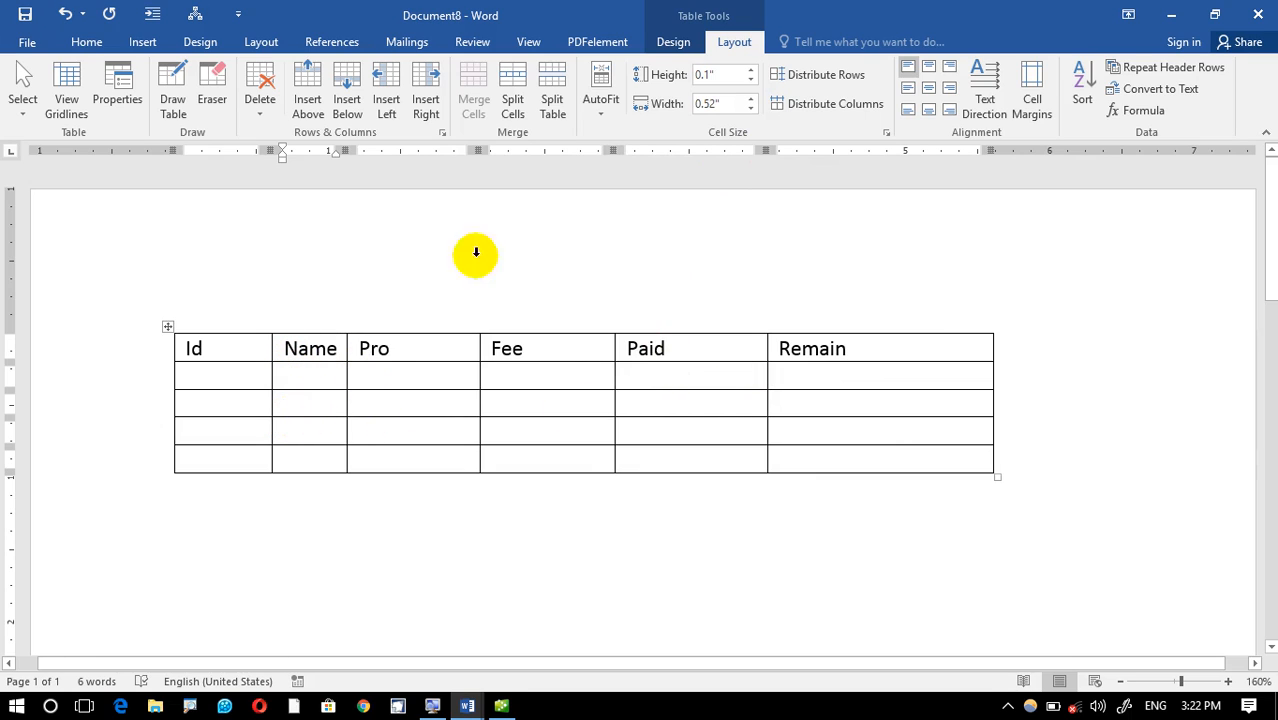
# Widen the Name column to 1.2"
pyautogui.click(750, 99)
pyautogui.click(750, 99)
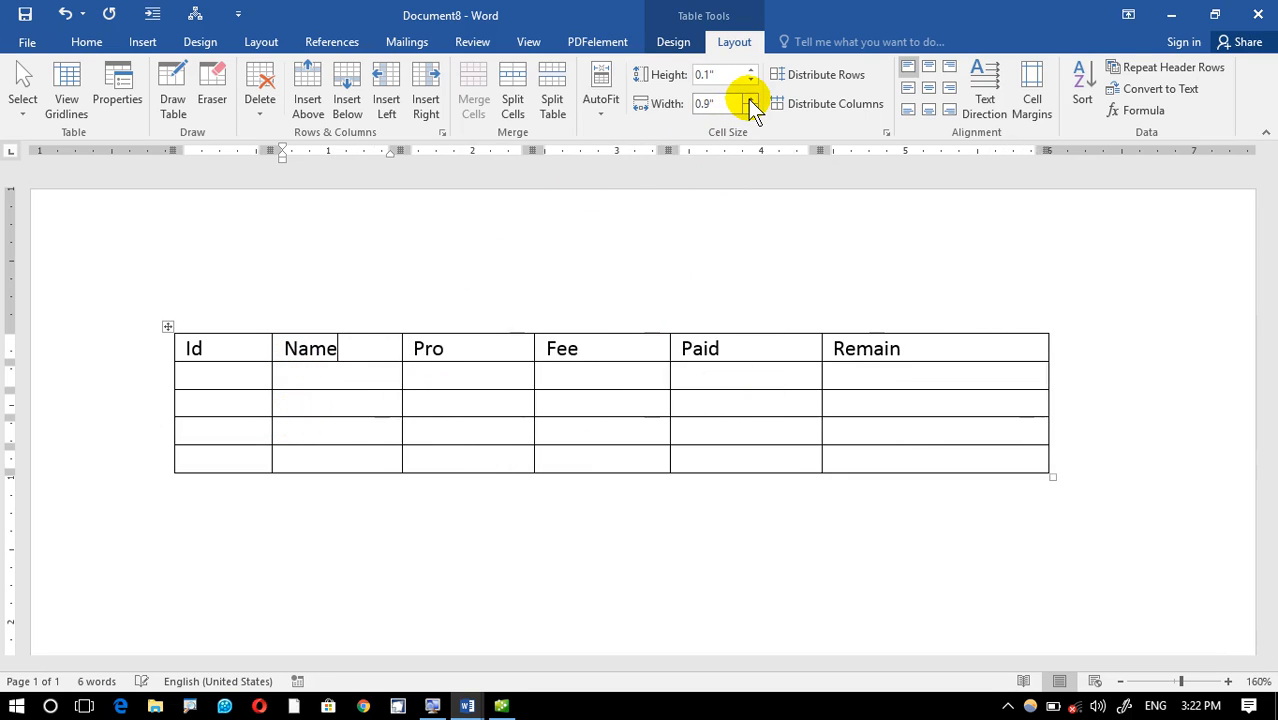
pyautogui.click(750, 99)
pyautogui.click(750, 99)
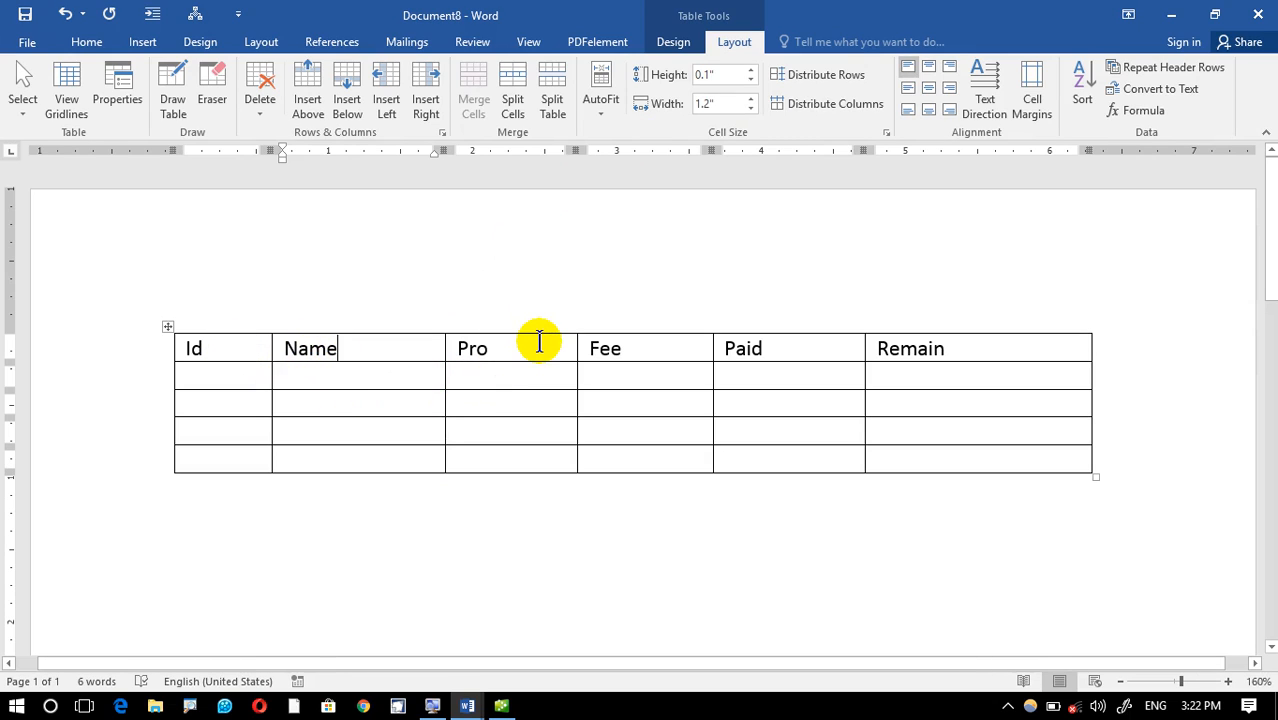
# Set the height of all rows in the table to 0.4"
pyautogui.click(168, 326)
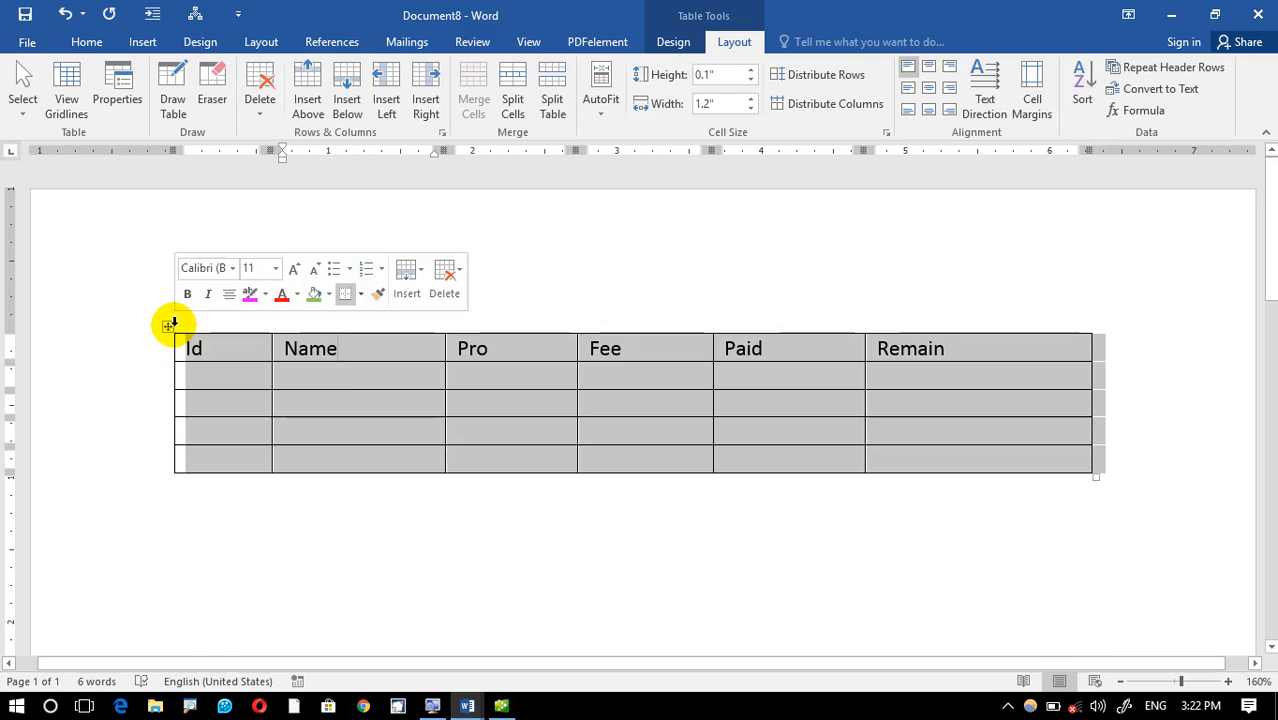
pyautogui.click(750, 71)
pyautogui.click(750, 71)
pyautogui.click(750, 71)
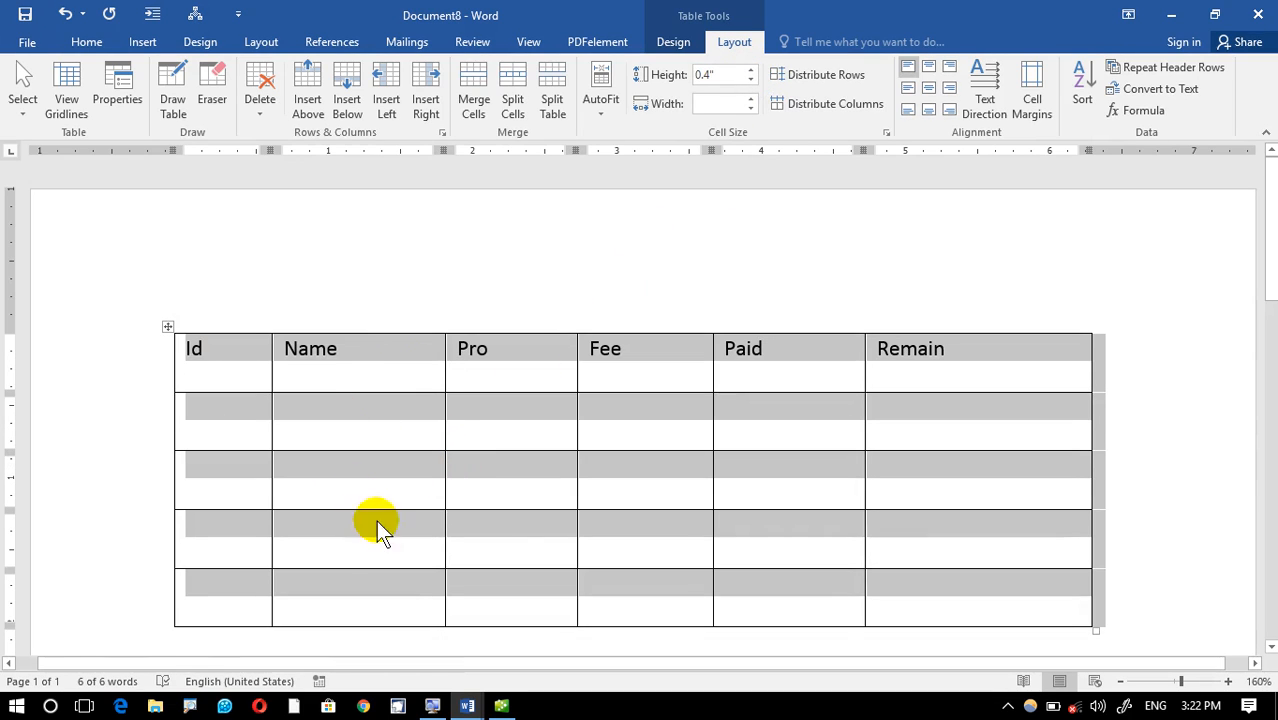
# Reduce all columns to their minimum width and stretch the table across the page with AutoFit Window
pyautogui.click(752, 109)
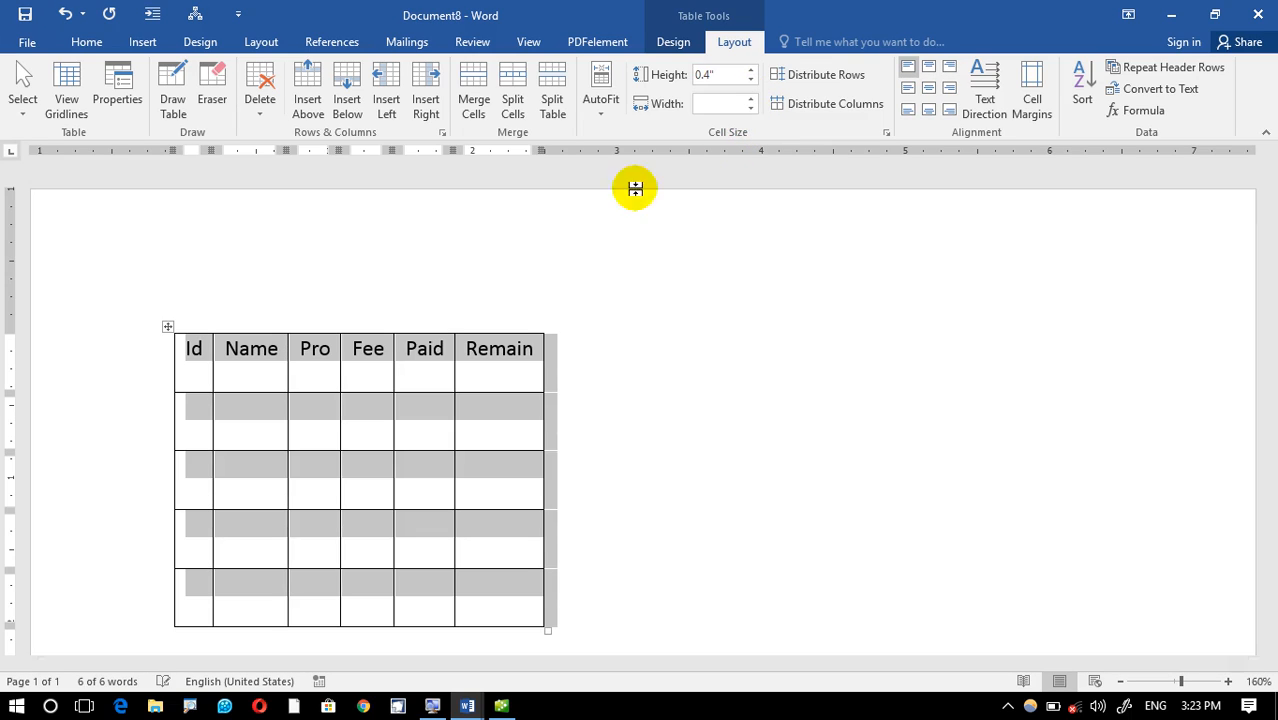
pyautogui.click(600, 104)
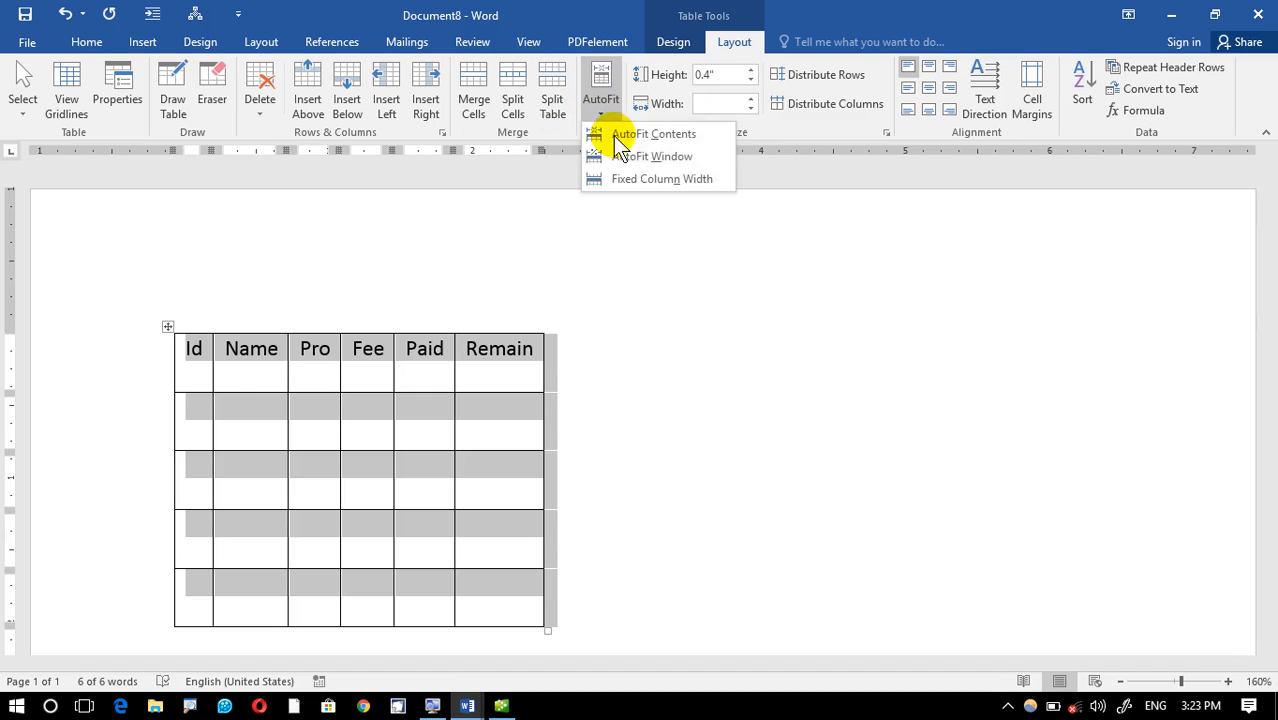
pyautogui.click(612, 155)
pyautogui.click(579, 374)
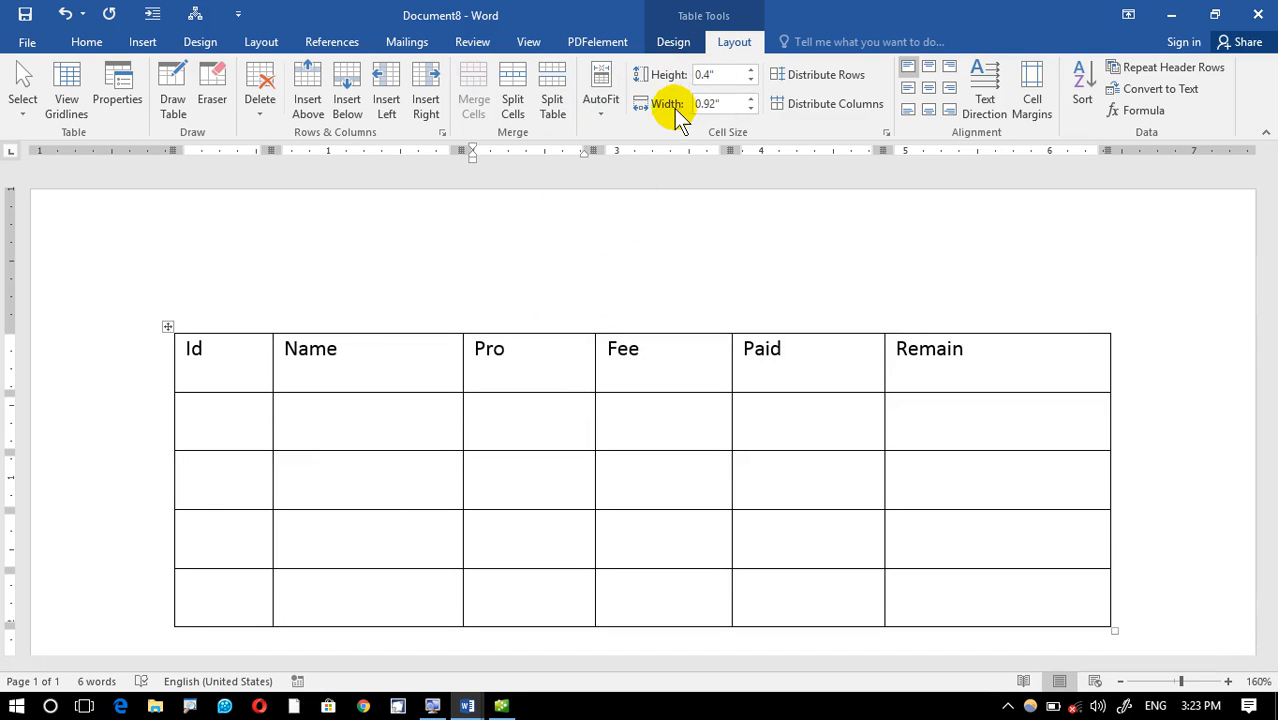
# Narrow the Fee column to about its header text and move the border between the Paid and Remain header cells towards Remain
pyautogui.click(513, 451)
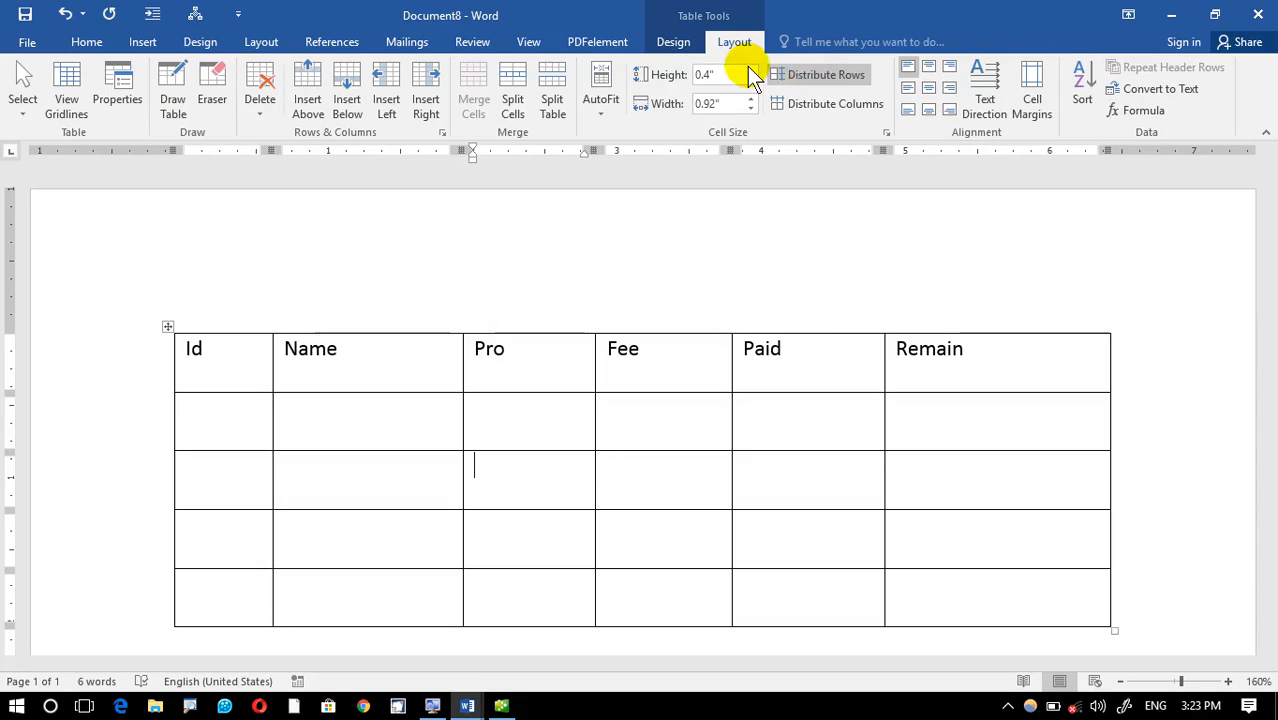
pyautogui.click(688, 366)
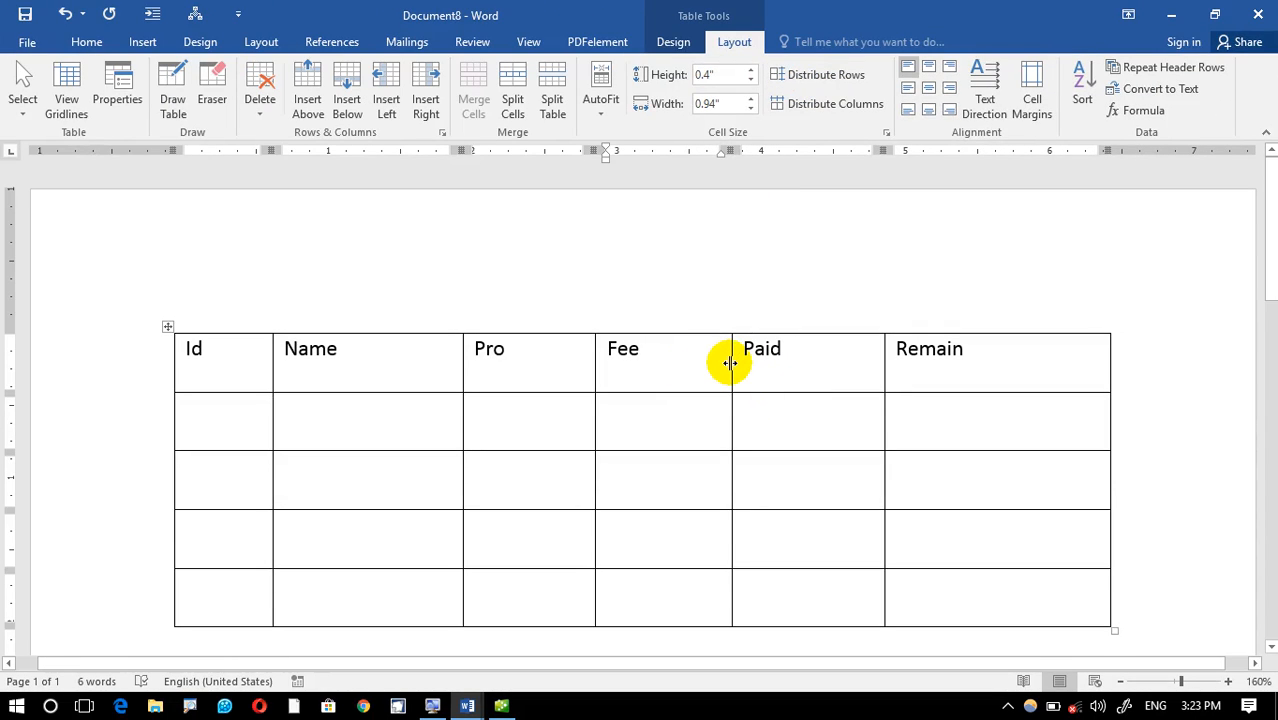
pyautogui.moveTo(730, 362); pyautogui.dragTo(651, 391)
pyautogui.moveTo(878, 375); pyautogui.dragTo(913, 365)
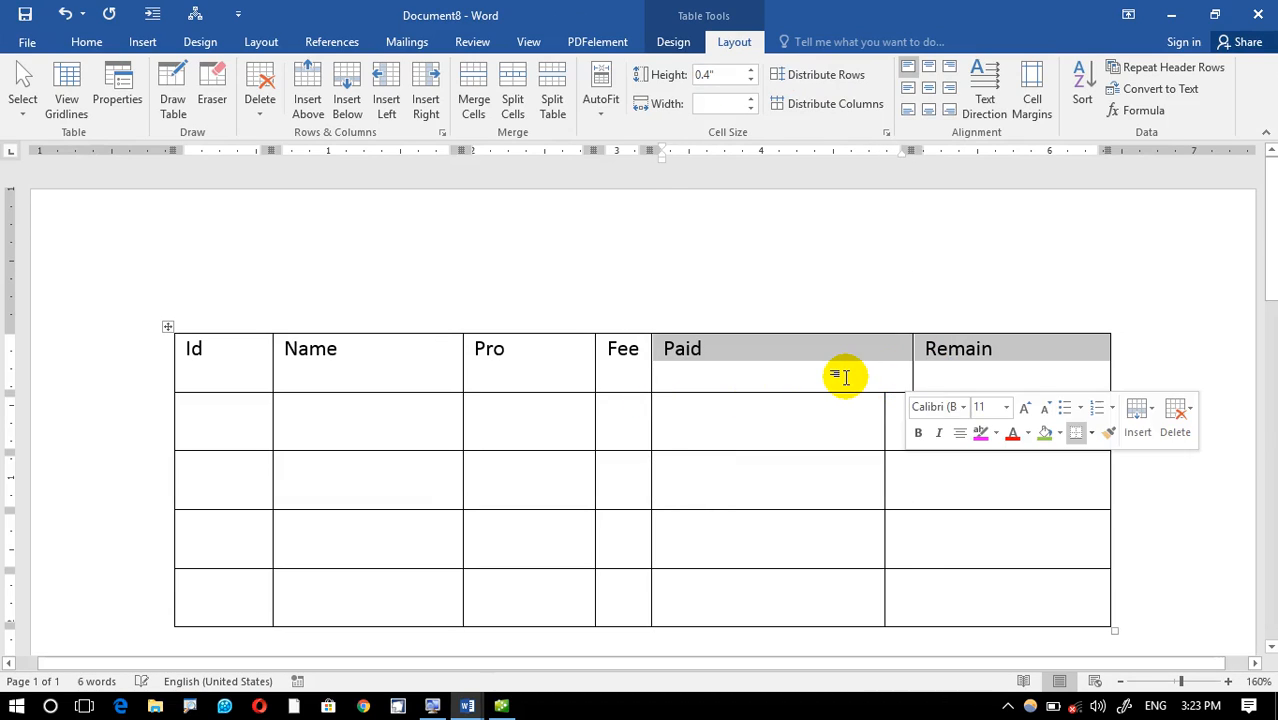
pyautogui.click(844, 374)
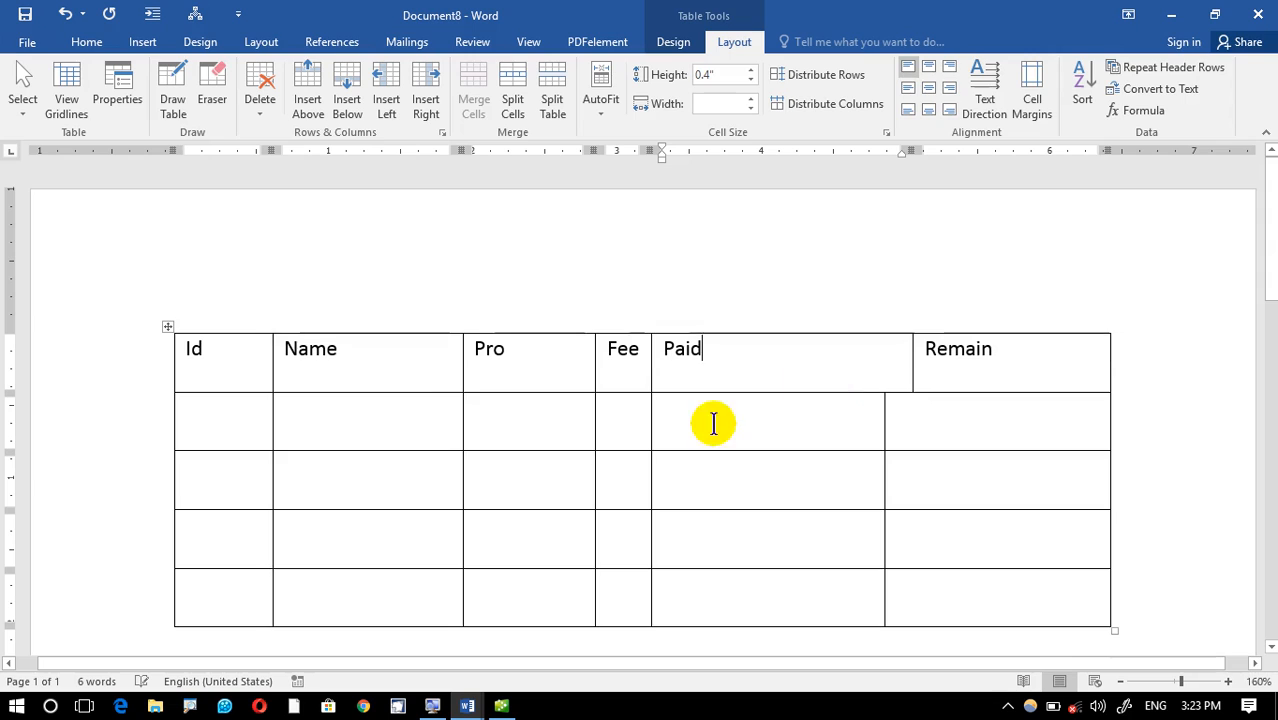
# Distribute all columns of the table evenly
pyautogui.click(167, 326)
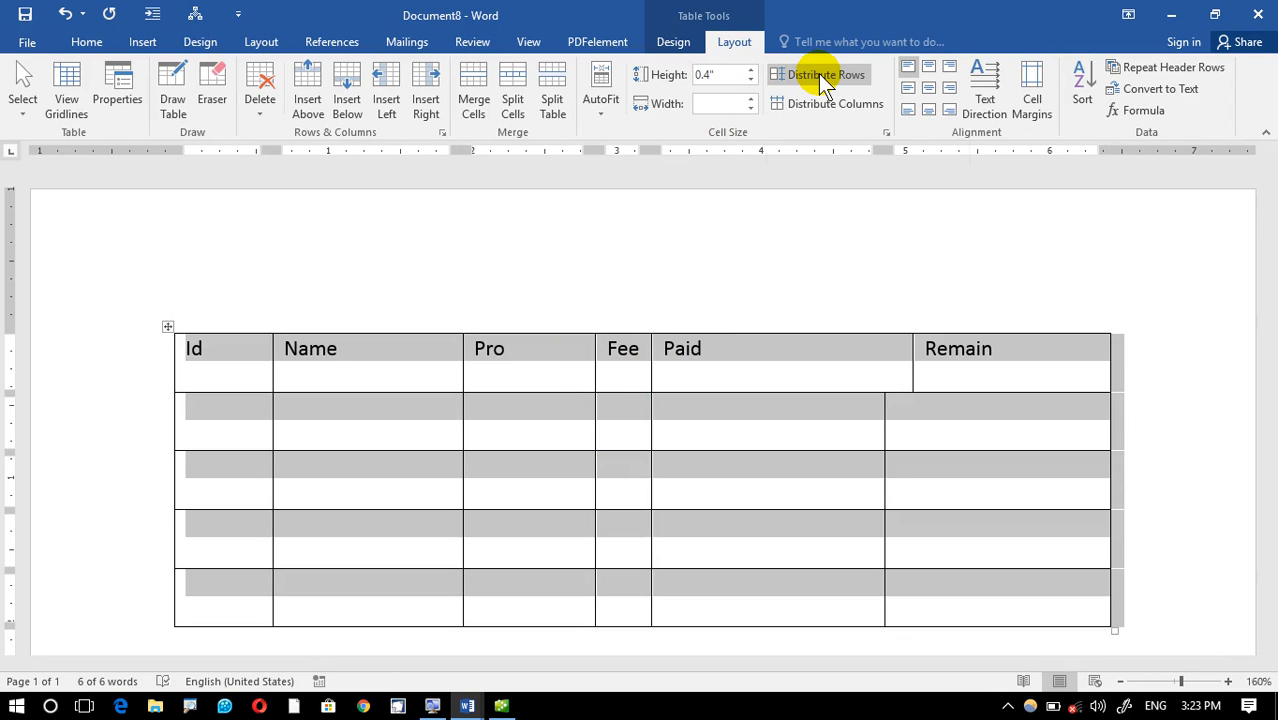
pyautogui.click(822, 102)
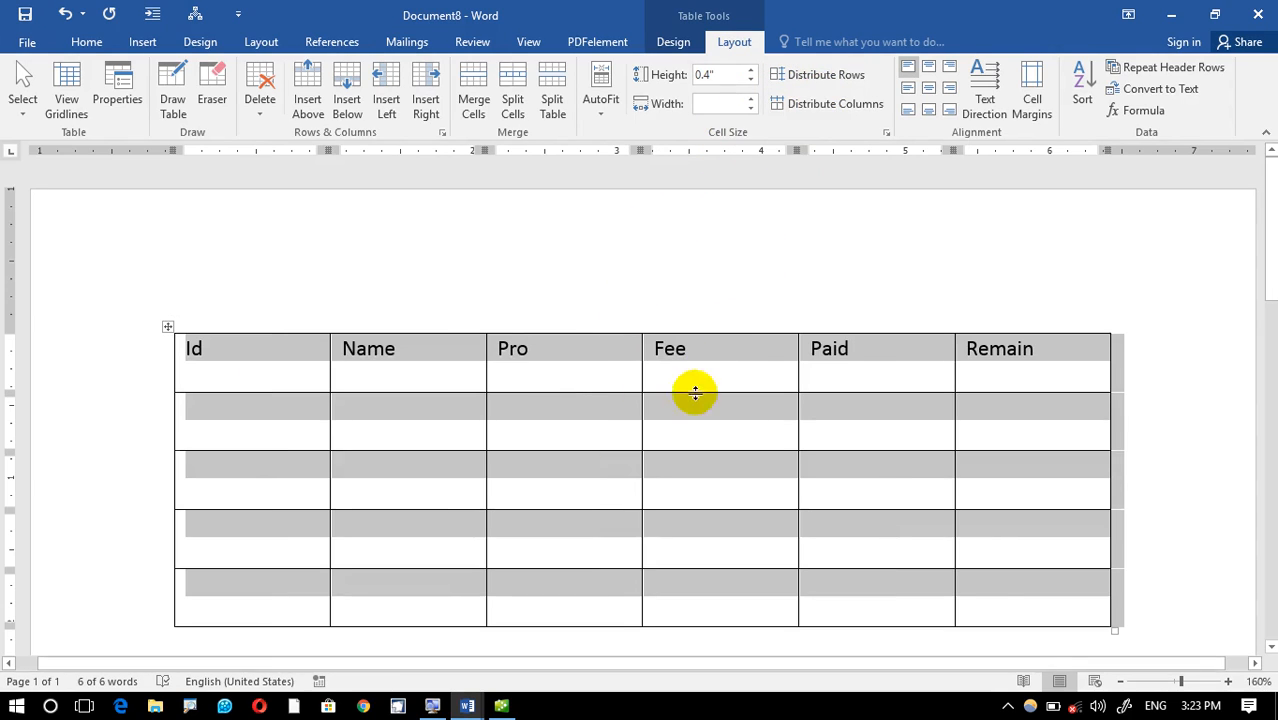
pyautogui.click(297, 391)
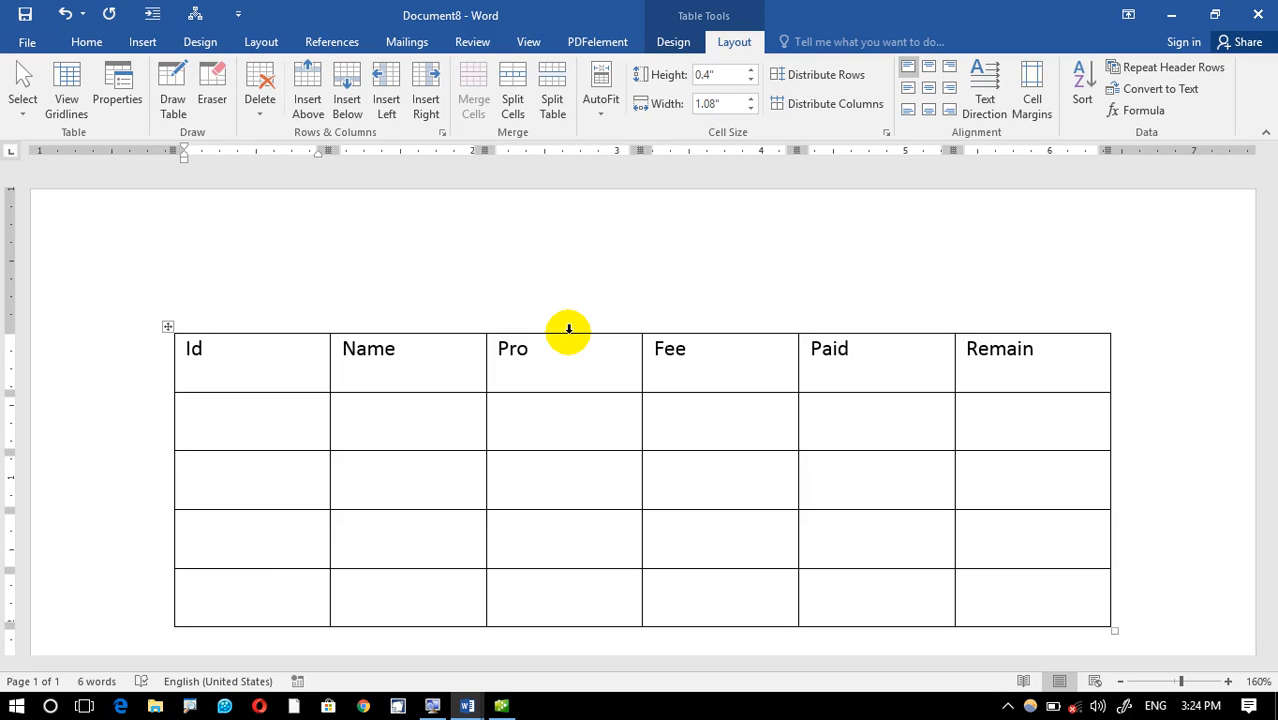
# Number the four rows under the Id header from 1 to 4
pyautogui.click(286, 427)
pyautogui.write('1')
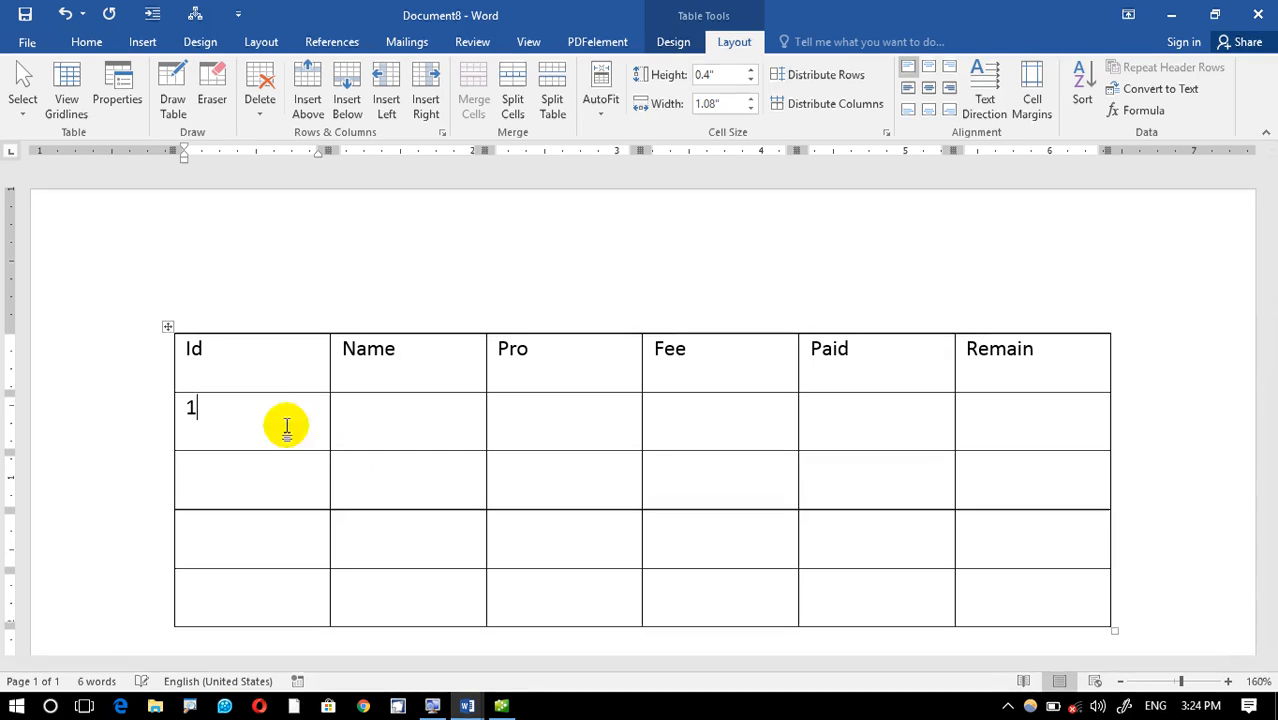
pyautogui.press('Down')
pyautogui.write('2')
pyautogui.press('Down')
pyautogui.write('3')
pyautogui.press('Down')
pyautogui.write('4')
pyautogui.press('Down')
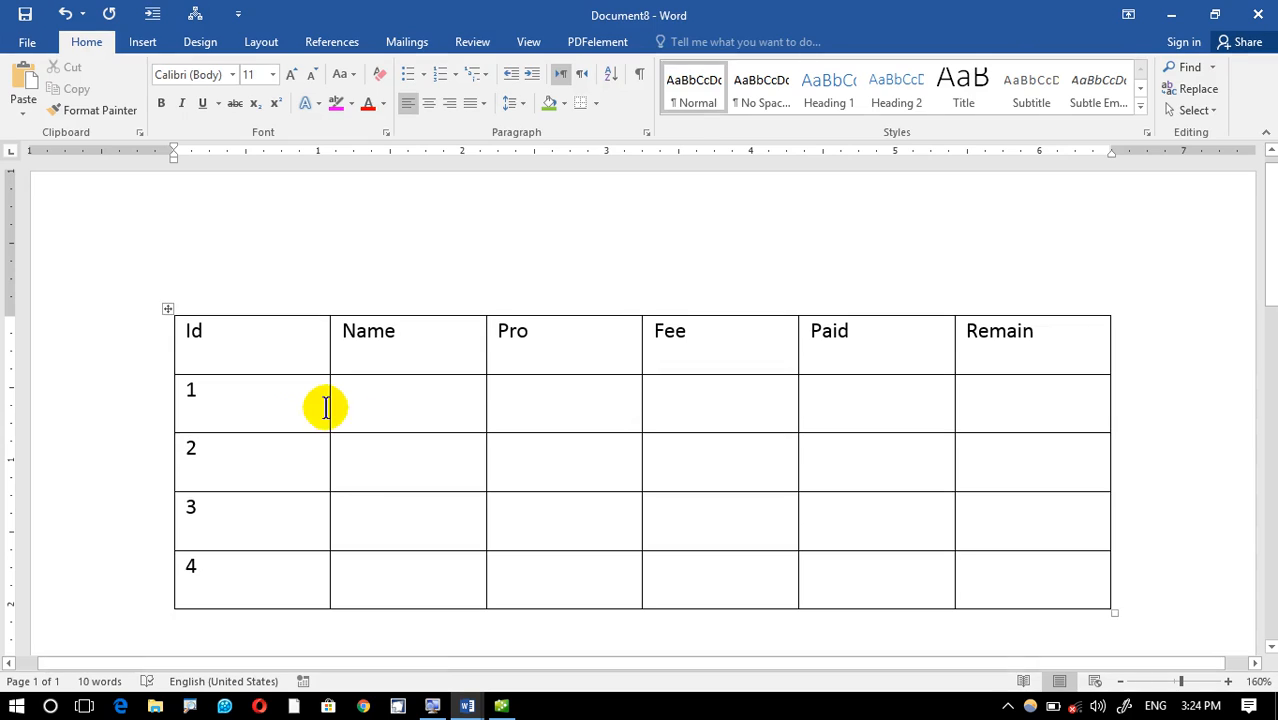
# Enter a person's name in the Name column for rows 1, 2 and 3
pyautogui.click(362, 400)
pyautogui.write('khna')
pyautogui.click(356, 438)
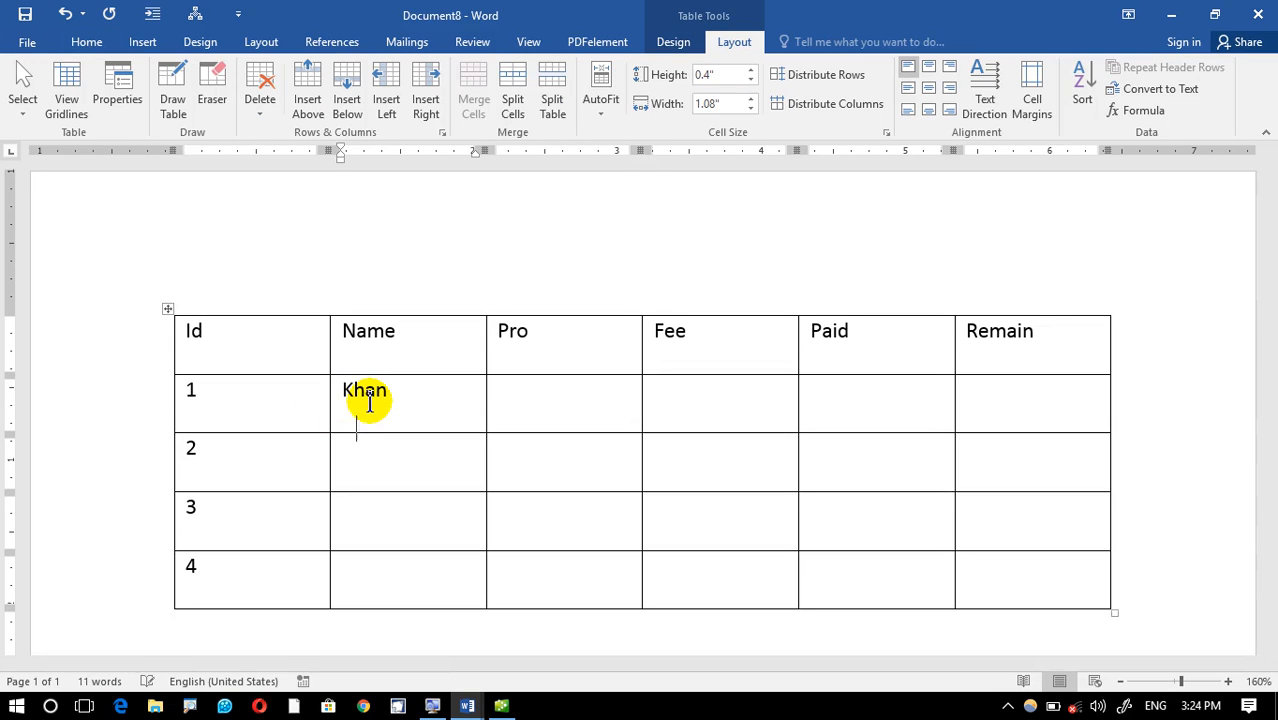
pyautogui.write('Ali')
pyautogui.press('Down')
pyautogui.write('W')
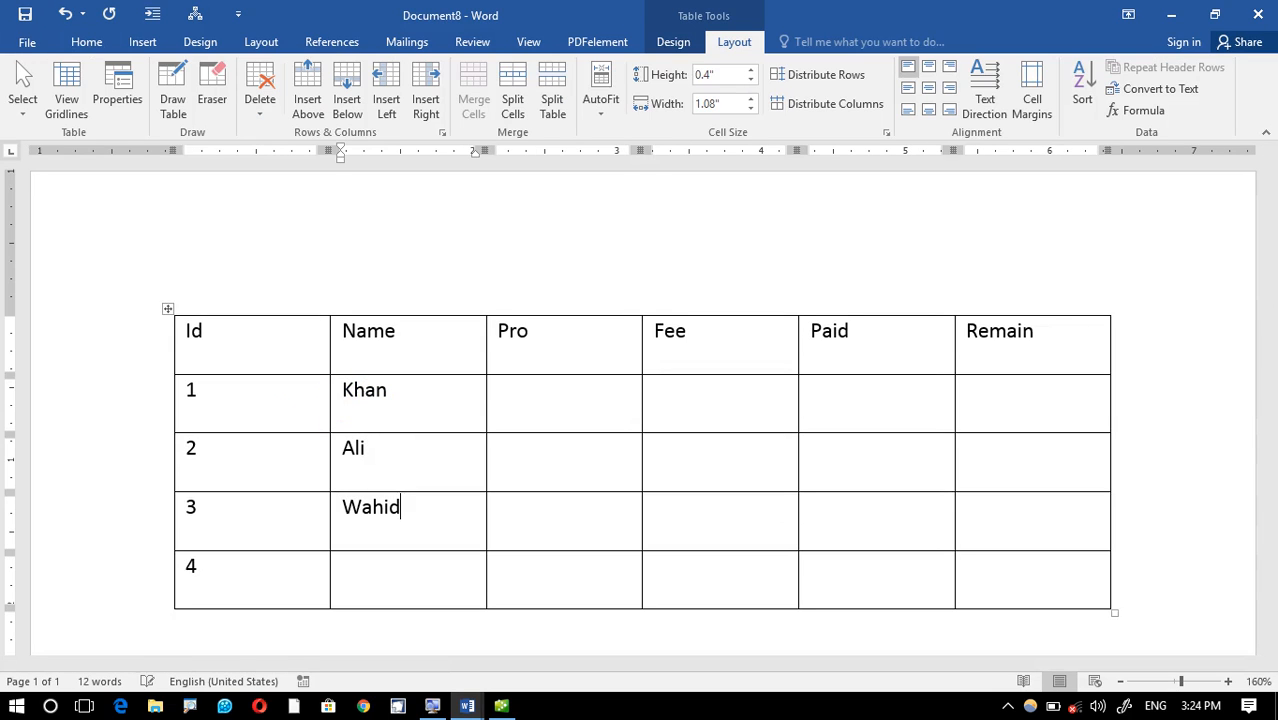
# Fill the Pro column with Word for row 1 and Excel for row 2
pyautogui.click(379, 386)
pyautogui.click(524, 402)
pyautogui.write('wo')
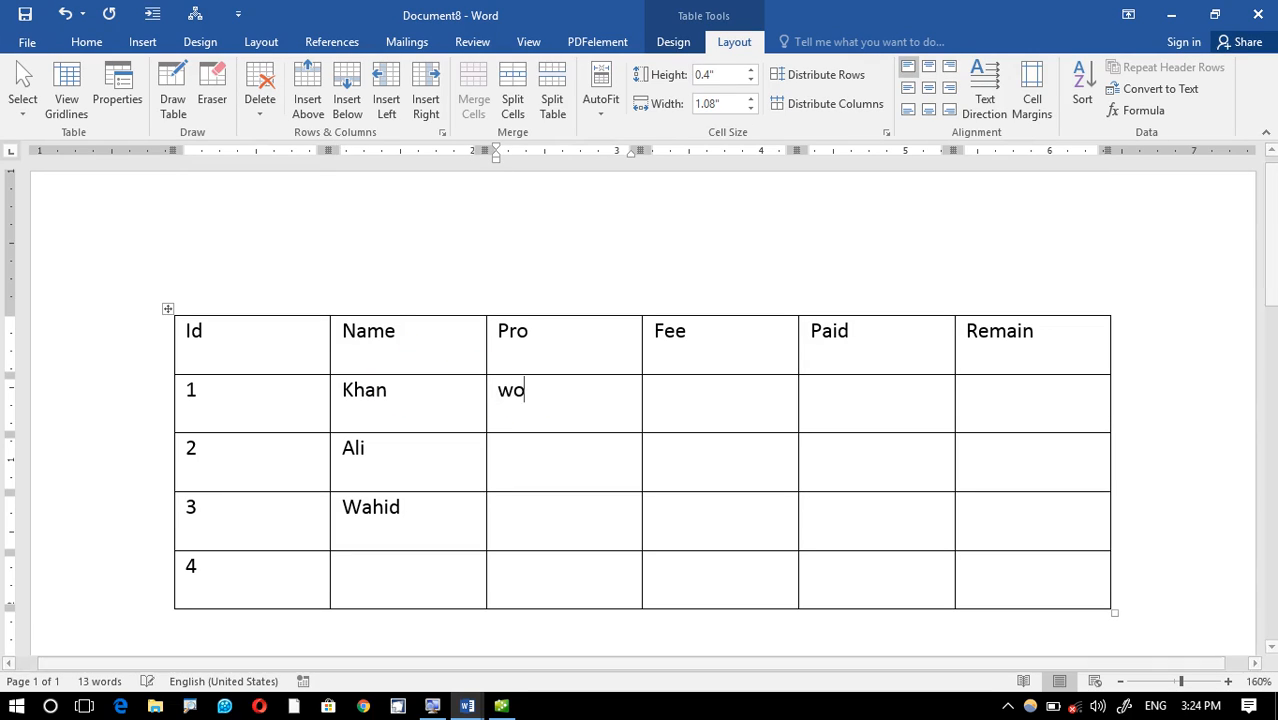
pyautogui.write('rd')
pyautogui.press('Down')
pyautogui.write('Exc')
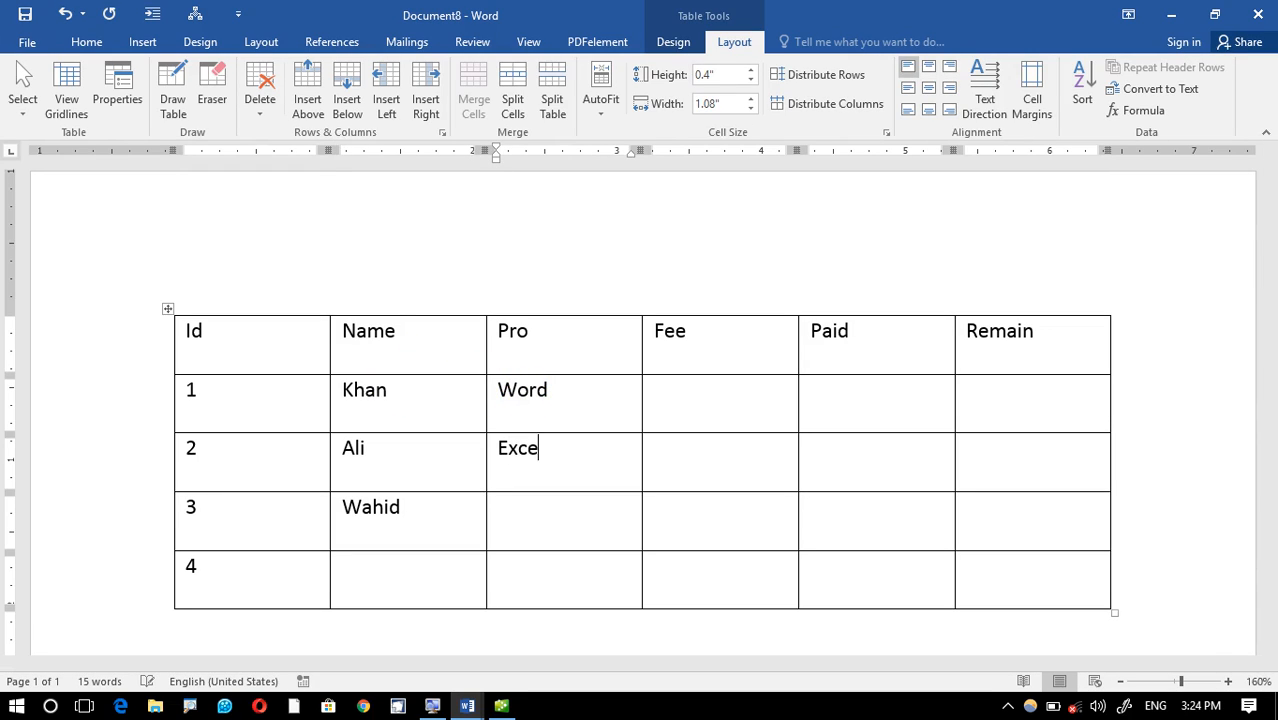
pyautogui.write('el')
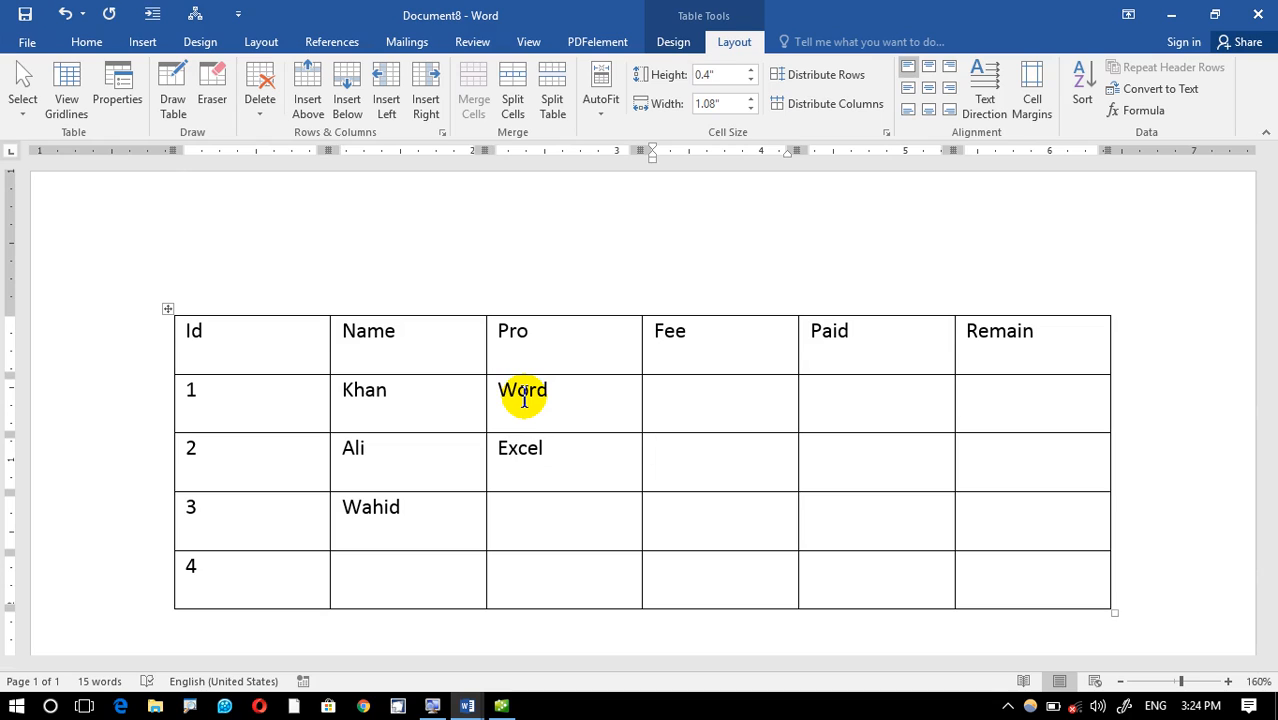
# Enter DIT as the Pro value of row 3 and fill the Fee column with 7, 8, 678 and 7
pyautogui.write('DIT')
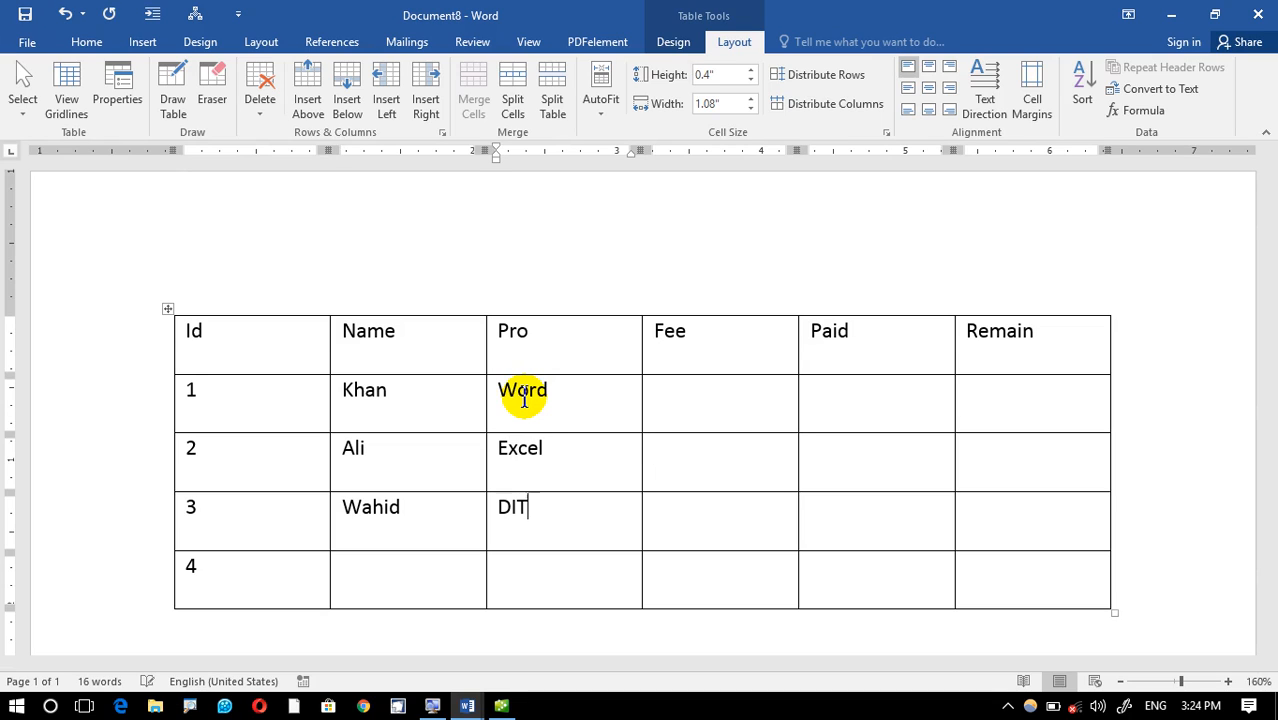
pyautogui.click(688, 393)
pyautogui.write('7')
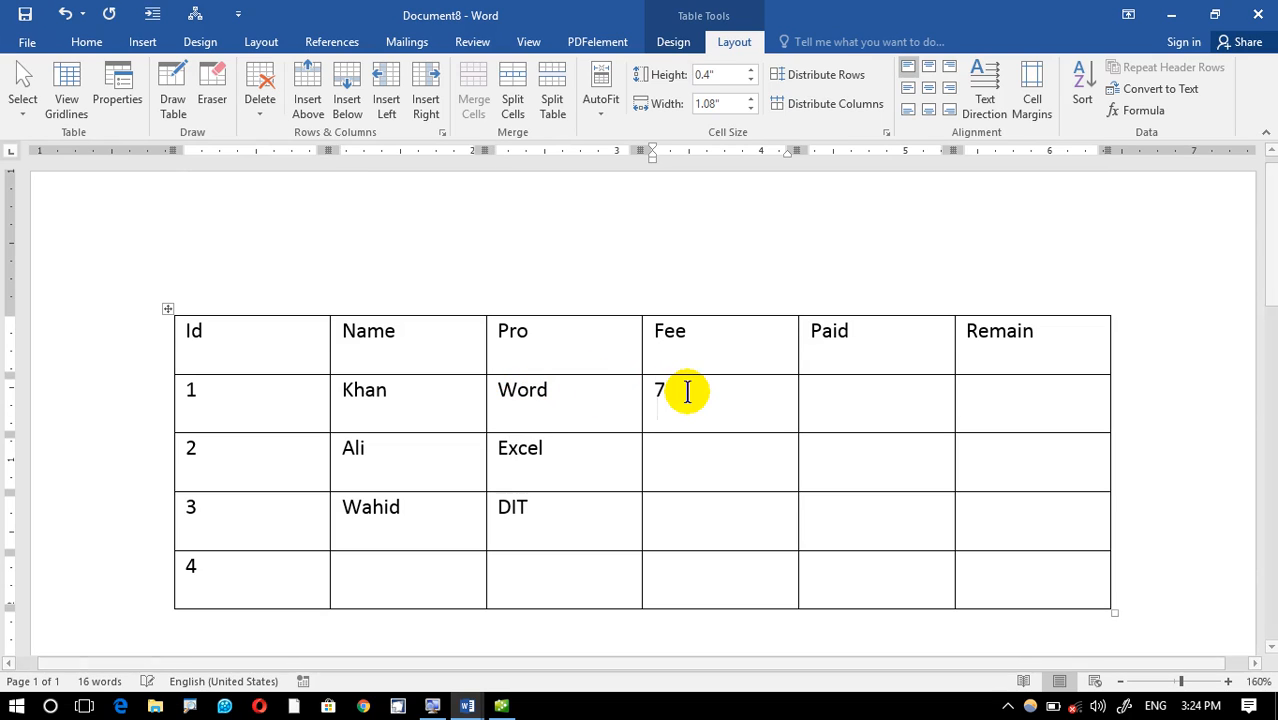
pyautogui.press('Down')
pyautogui.write('8')
pyautogui.press('Down')
pyautogui.write('678')
pyautogui.press('Down')
pyautogui.write('7')
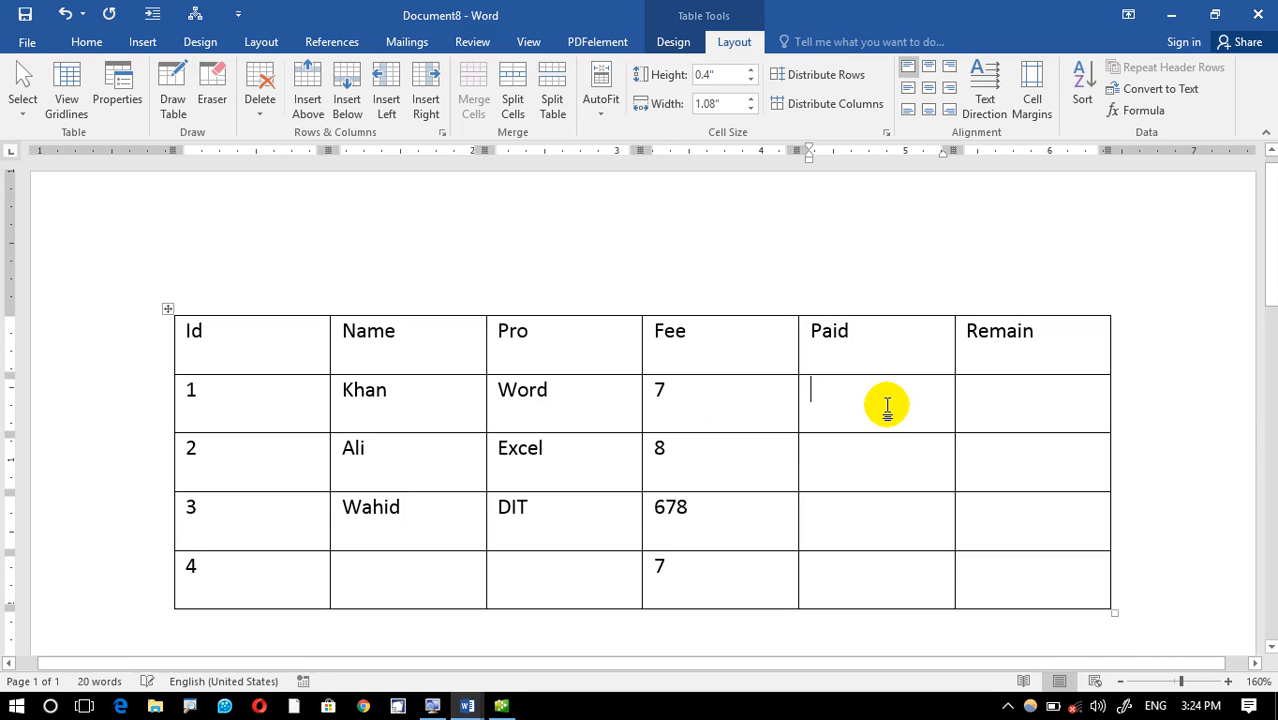
# Fill the Paid column with 8, 78 and 78 for rows 1 to 3
pyautogui.write('8')
pyautogui.press('Down')
pyautogui.write('78')
pyautogui.press('Down')
pyautogui.write('78')
pyautogui.press('Down')
# Fill the Remain column with 8, 7 and 87 for rows 2 to 4, leaving row 1 empty
pyautogui.click(1042, 410)
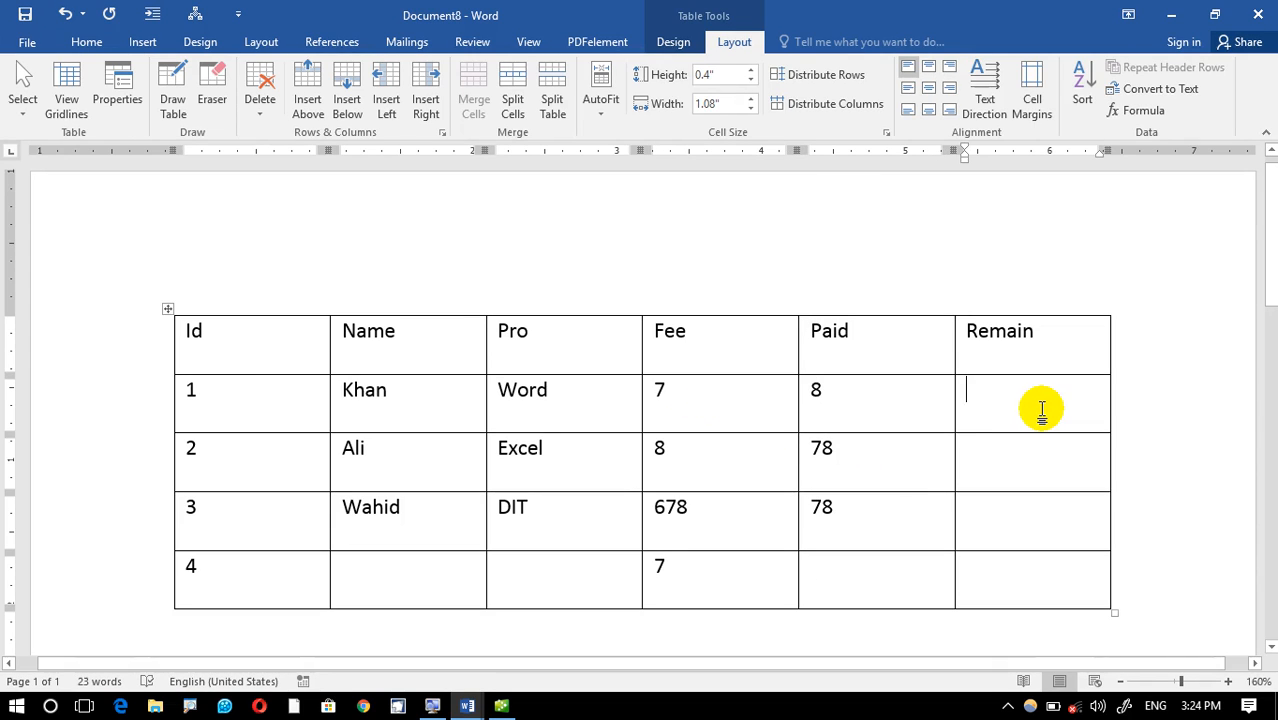
pyautogui.press('Down')
pyautogui.write('8')
pyautogui.press('Down')
pyautogui.write('7')
pyautogui.press('Down')
pyautogui.write('87')
pyautogui.press('Down')
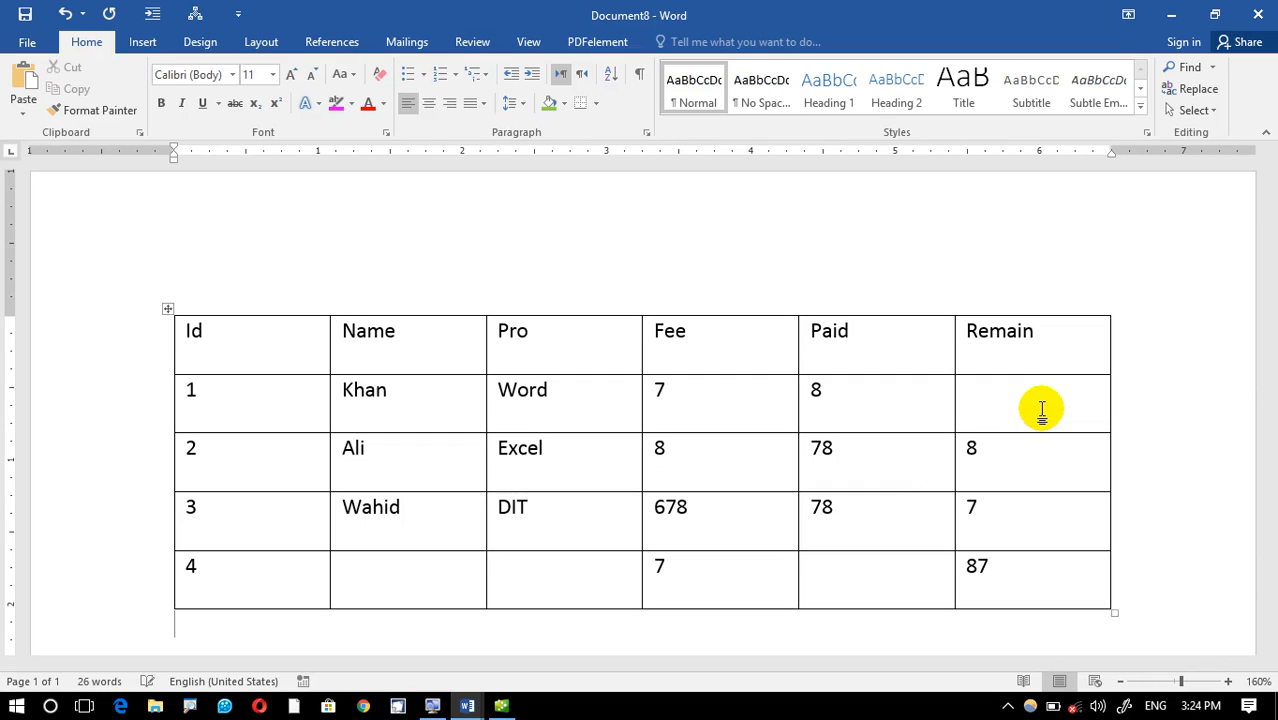
# Try center, top-center, top-right and top-left cell alignment on the whole table
pyautogui.doubleClick(499, 398)
pyautogui.click(542, 440)
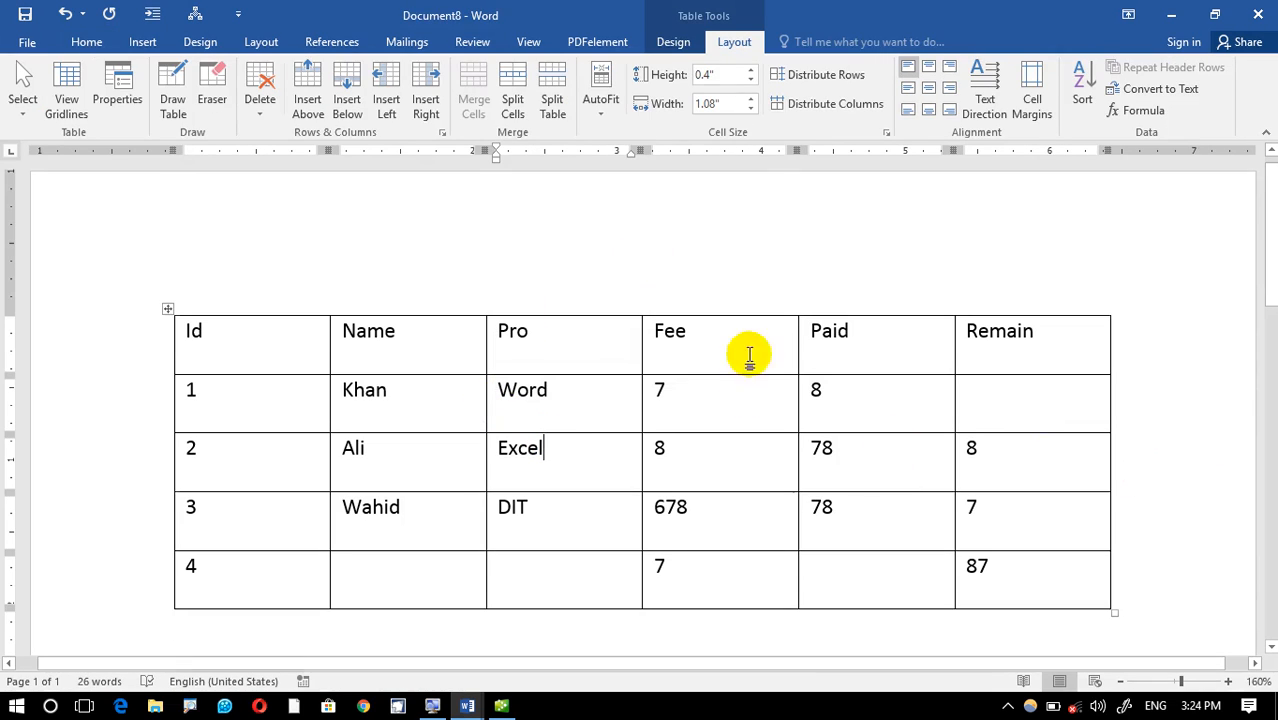
pyautogui.click(167, 309)
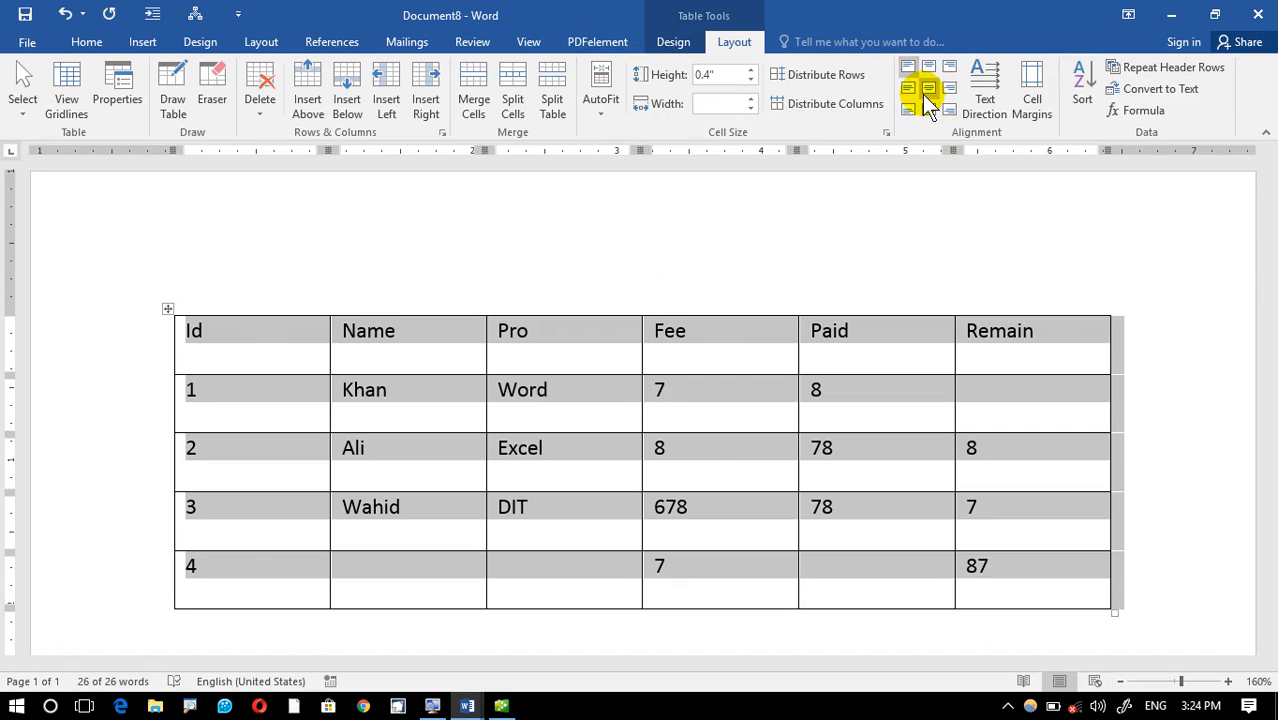
pyautogui.click(928, 90)
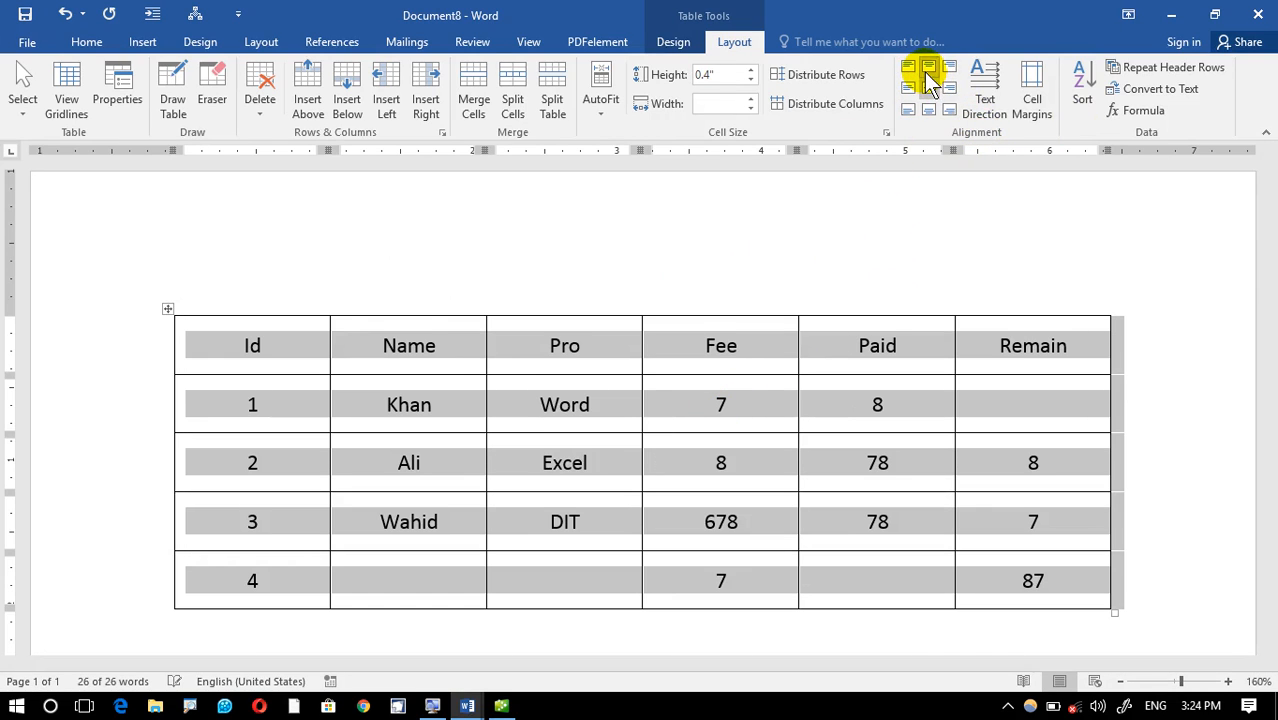
pyautogui.click(928, 70)
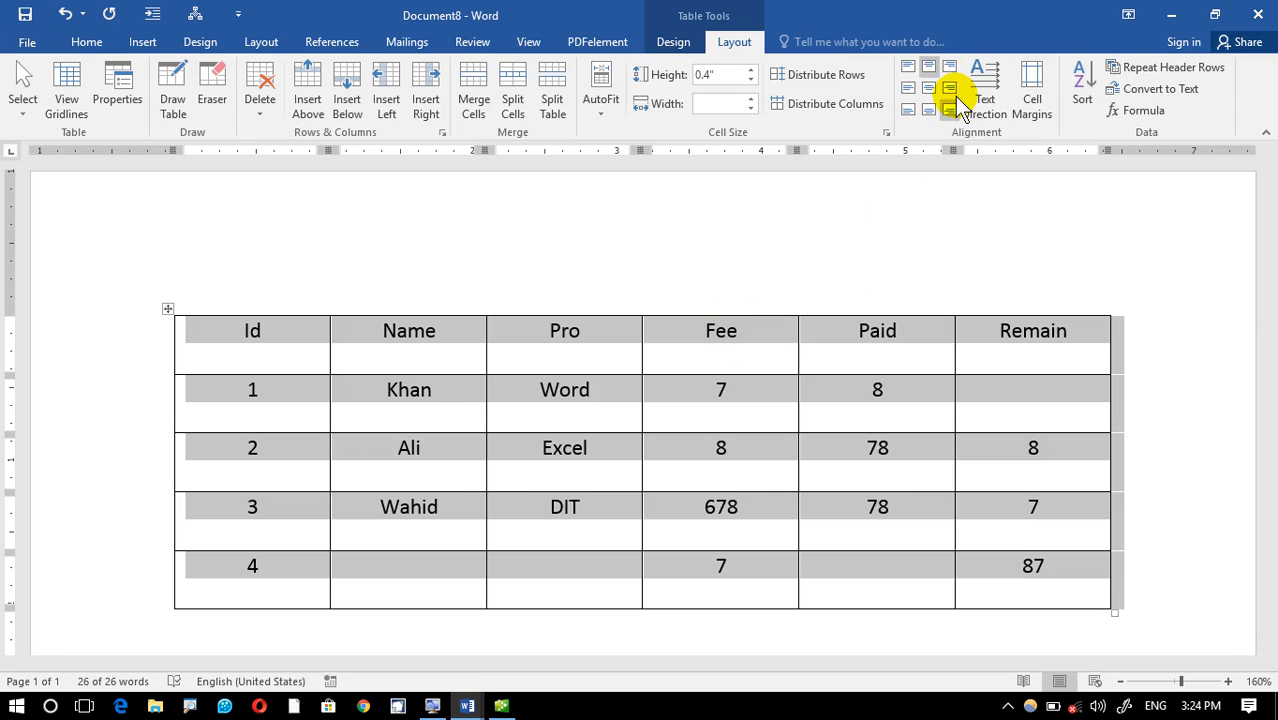
pyautogui.click(950, 67)
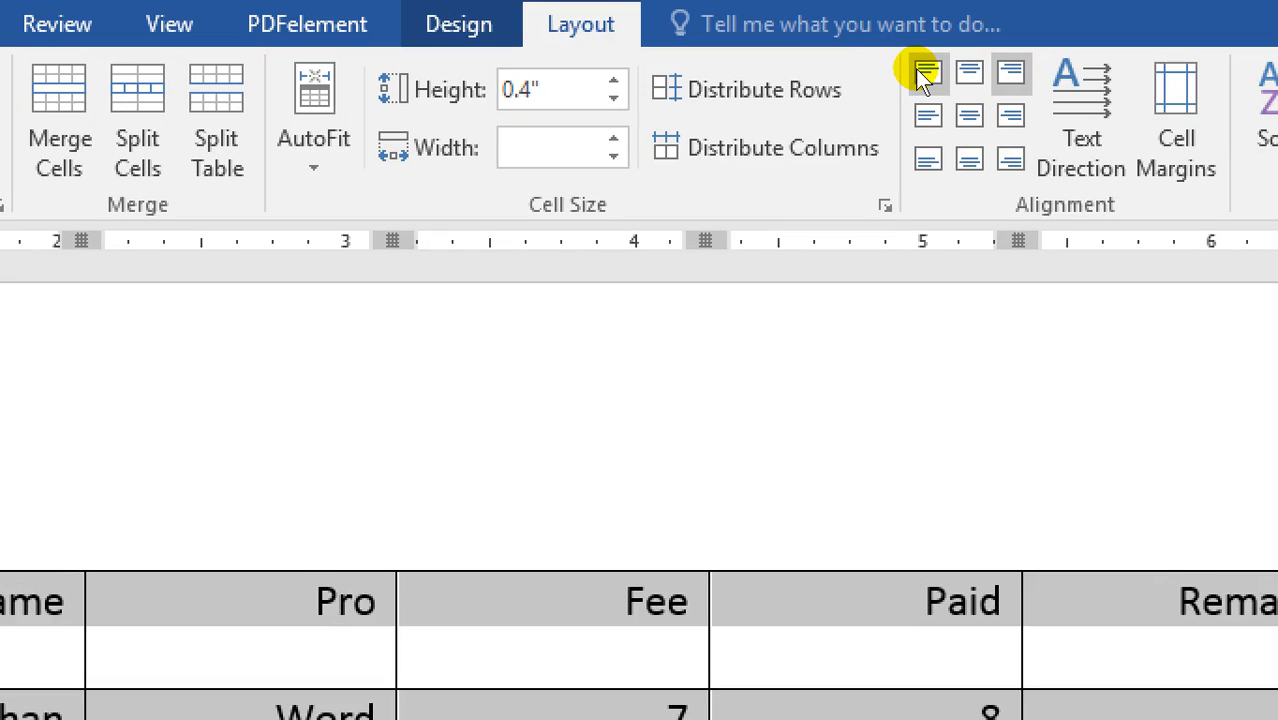
pyautogui.click(918, 71)
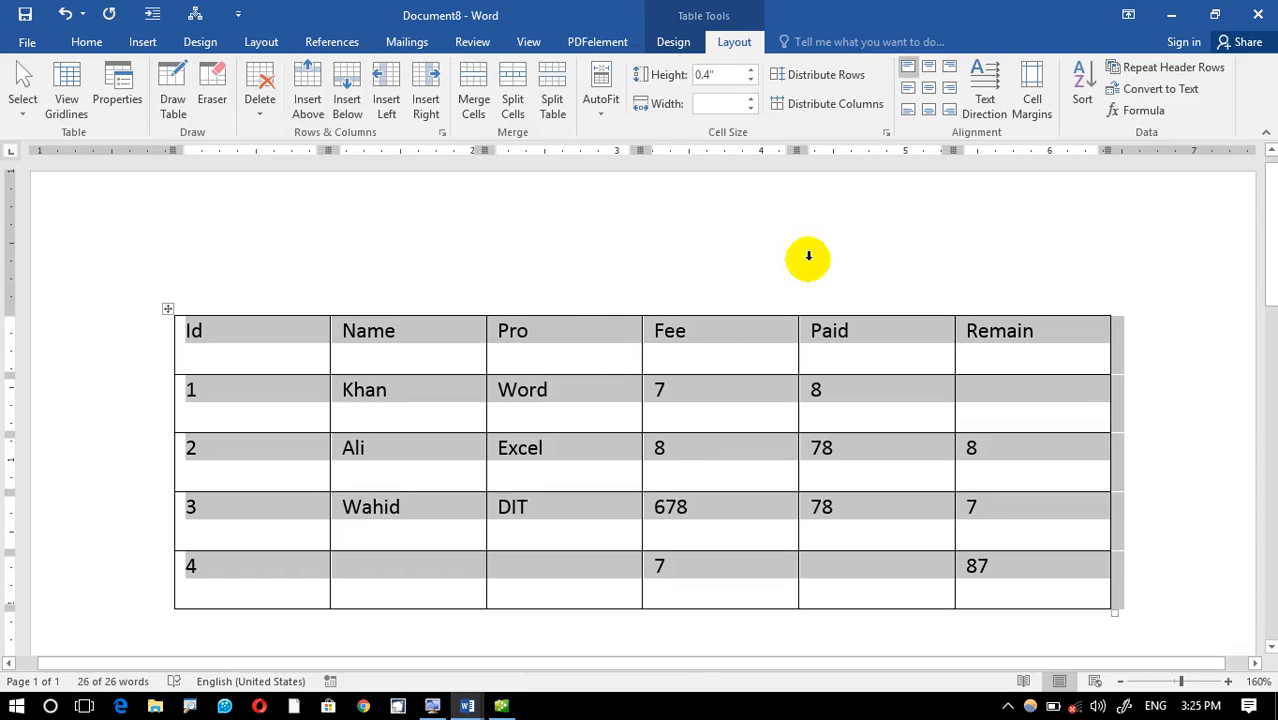
# Try bottom-center alignment on the whole table and undo it
pyautogui.click(932, 112)
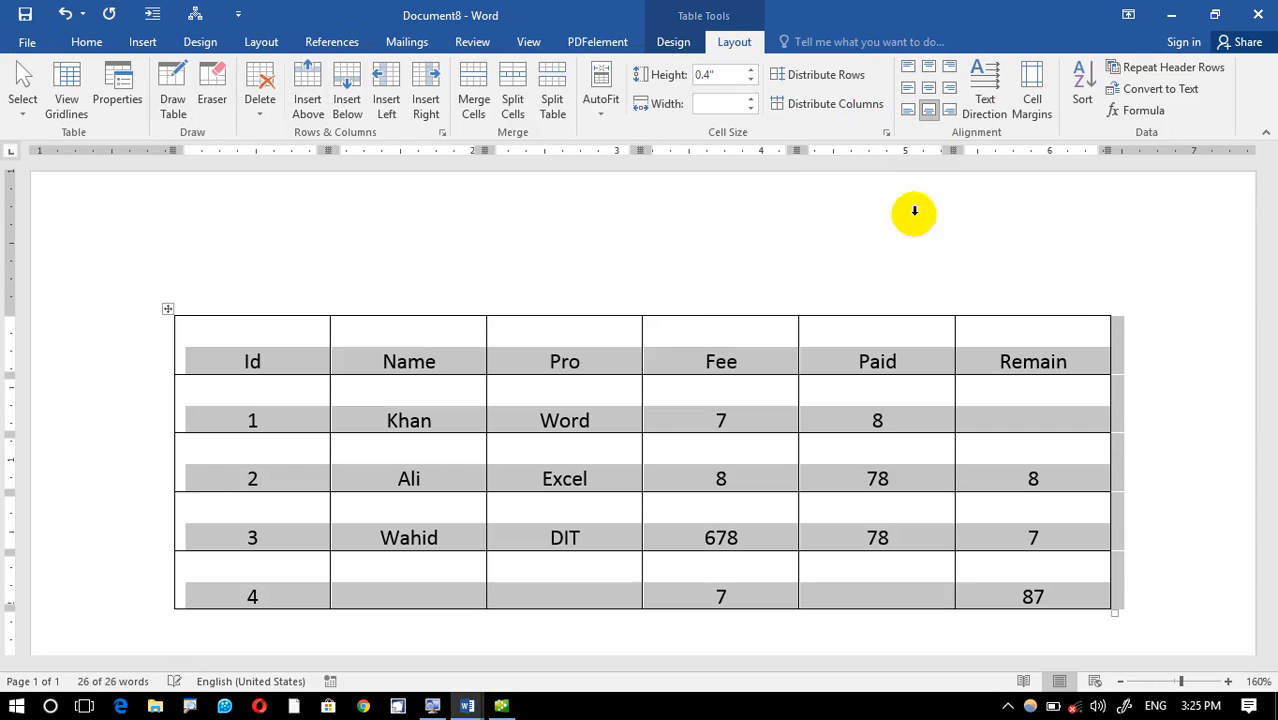
pyautogui.click(705, 510)
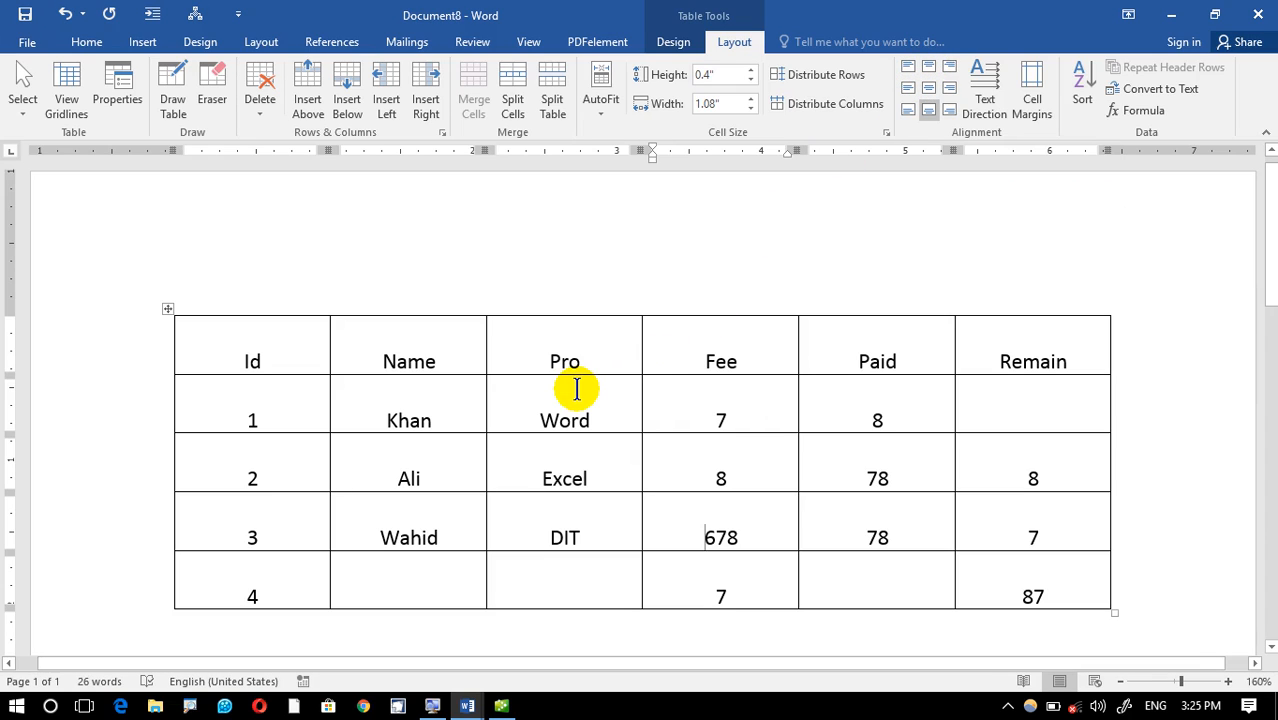
pyautogui.hotkey('ctrl', 'z')
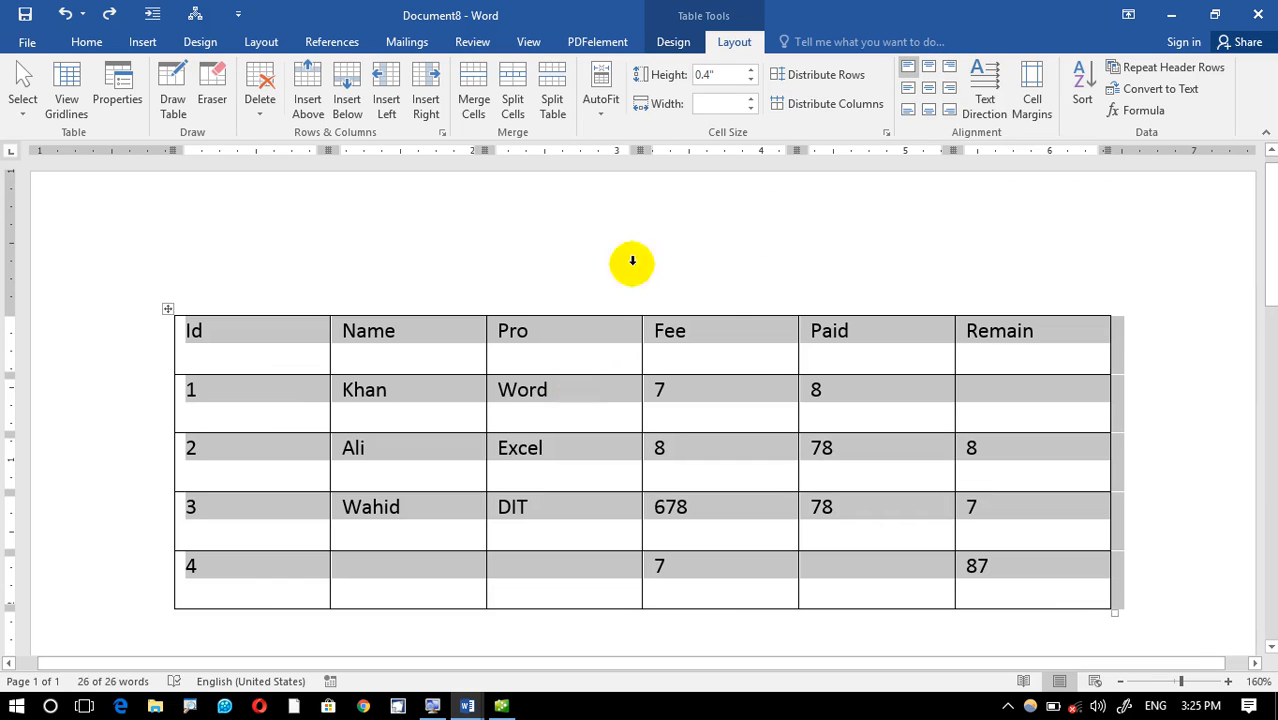
# Align the text of all table cells vertically centered at the left edge
pyautogui.click(909, 89)
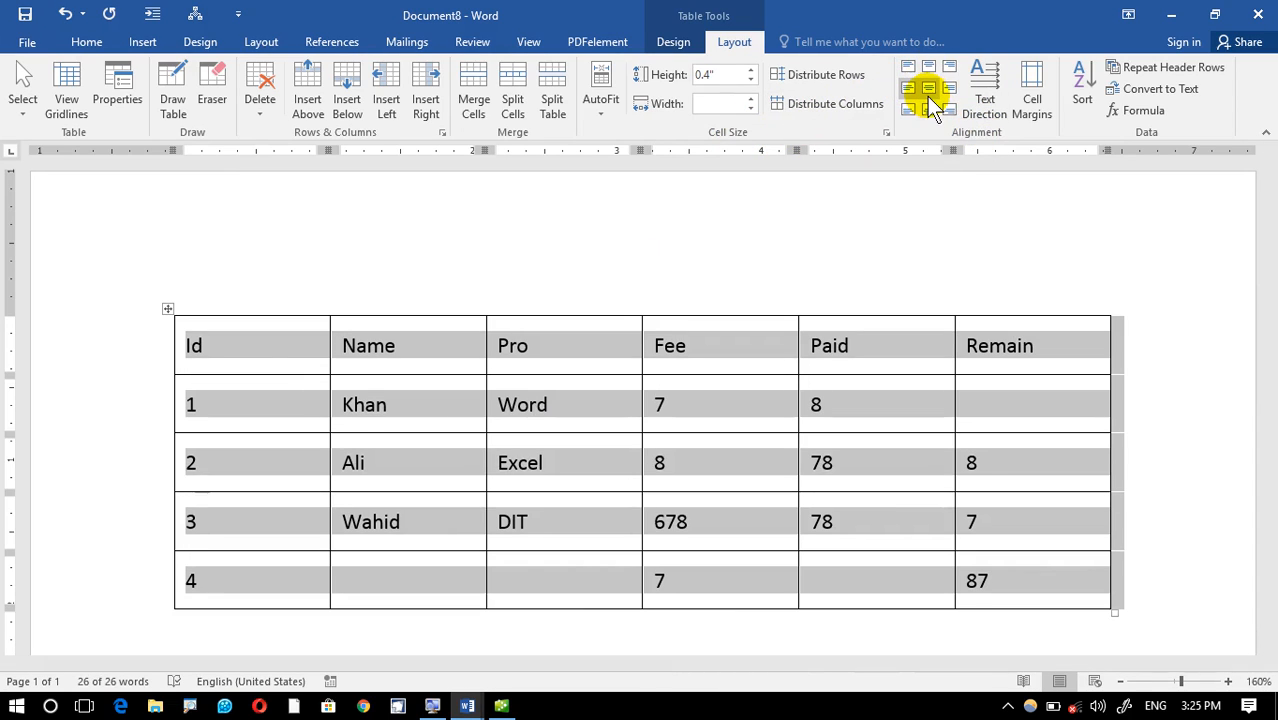
# Try rotating the text direction of the whole table and undo the rotation
pyautogui.click(986, 110)
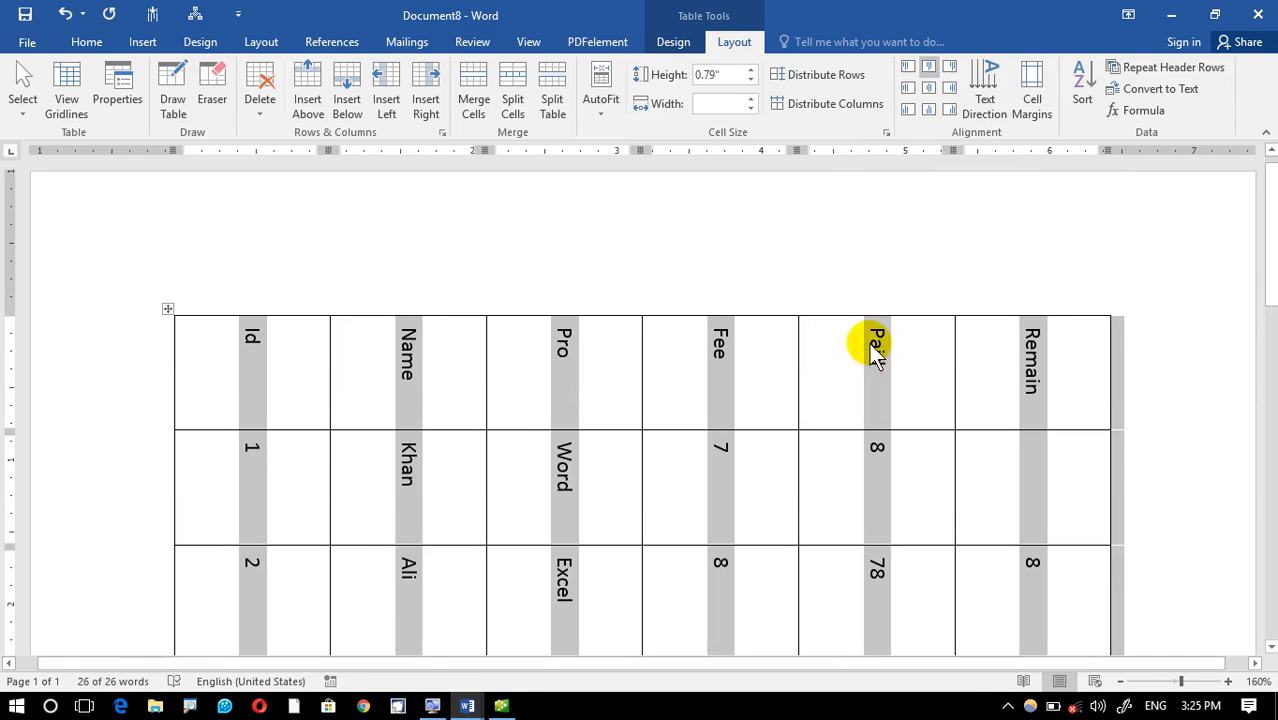
pyautogui.hotkey('ctrl', 'z')
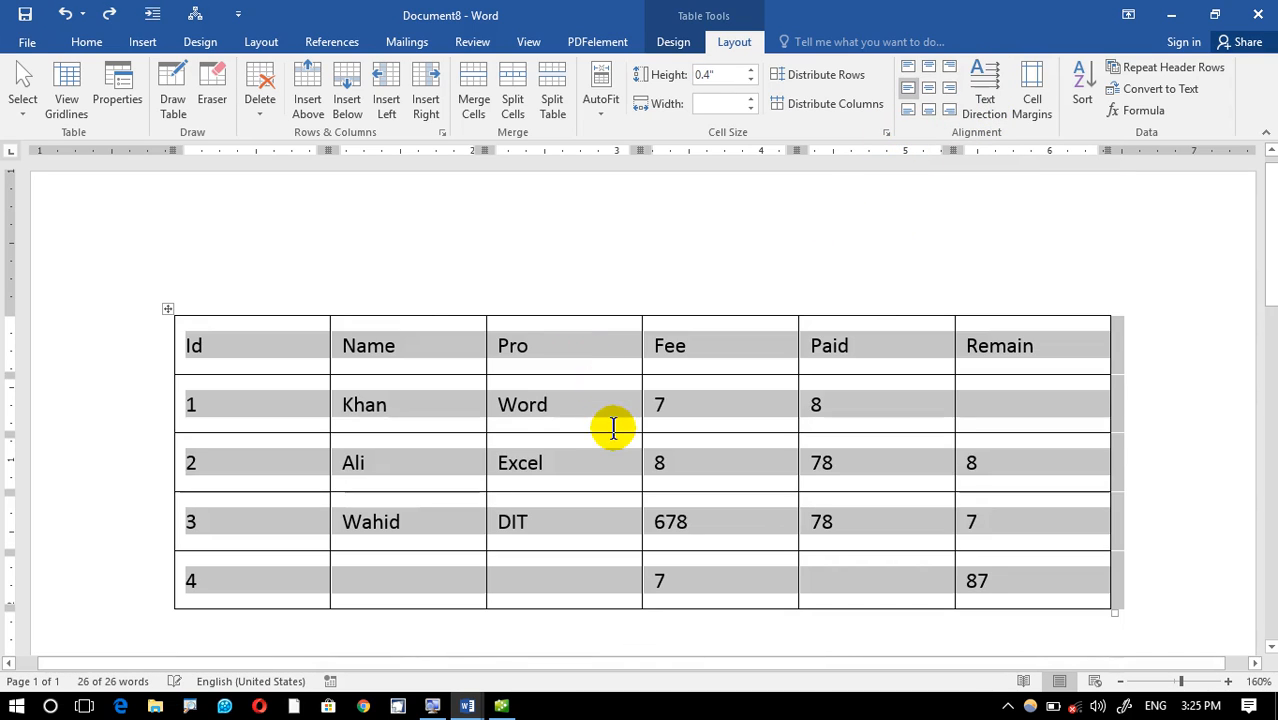
# Cycle the header row's text direction through reading downward, reading upward and back to horizontal
pyautogui.moveTo(297, 348); pyautogui.dragTo(1013, 333)
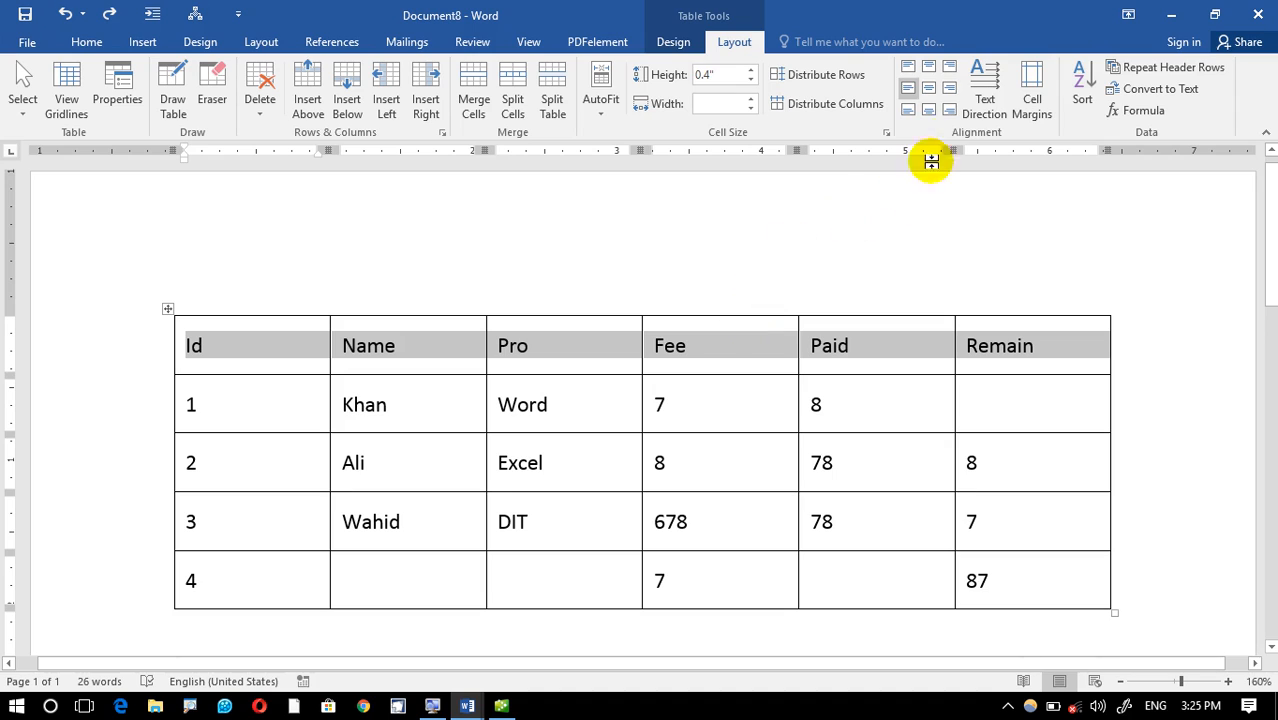
pyautogui.click(981, 82)
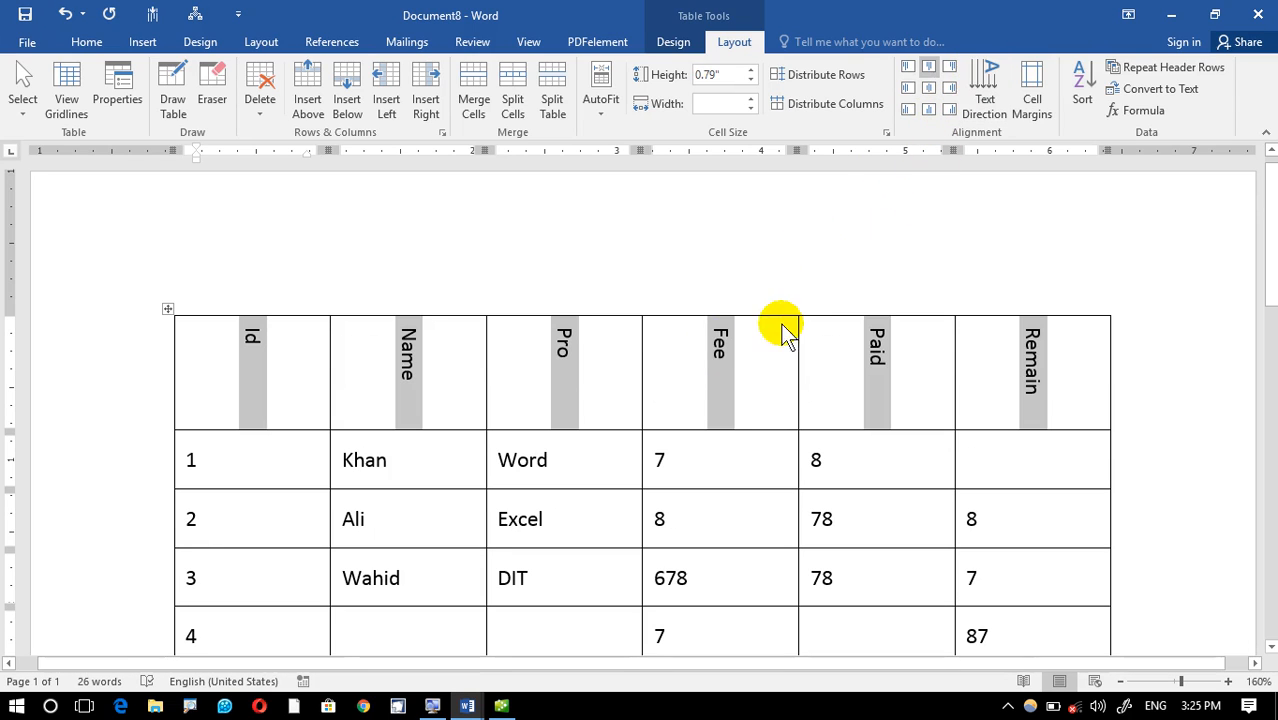
pyautogui.click(993, 92)
pyautogui.click(993, 92)
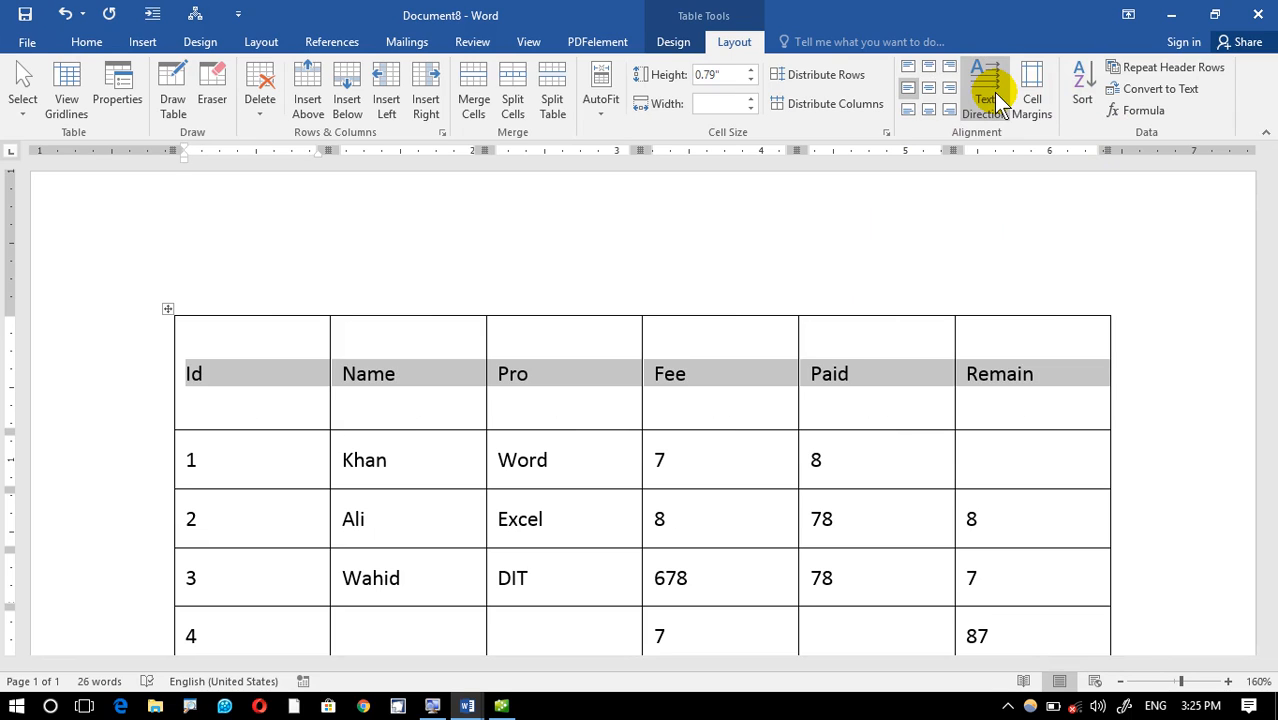
pyautogui.click(993, 92)
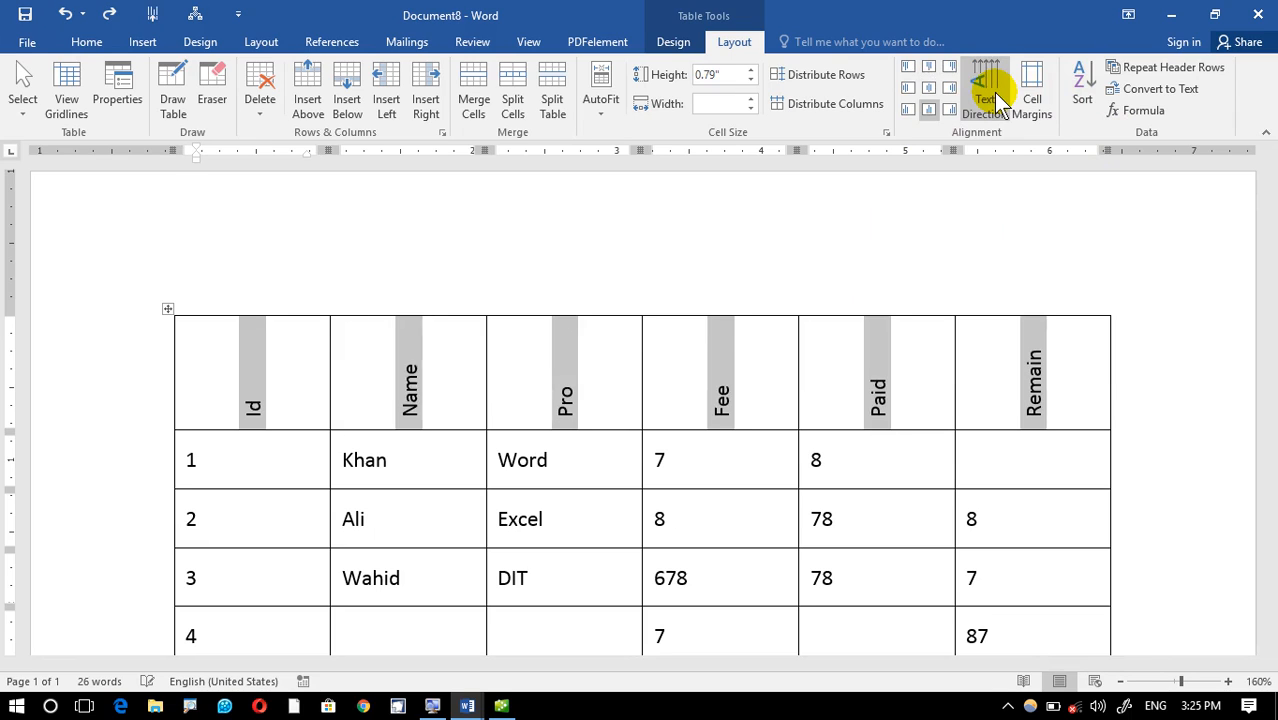
pyautogui.click(993, 92)
pyautogui.click(993, 92)
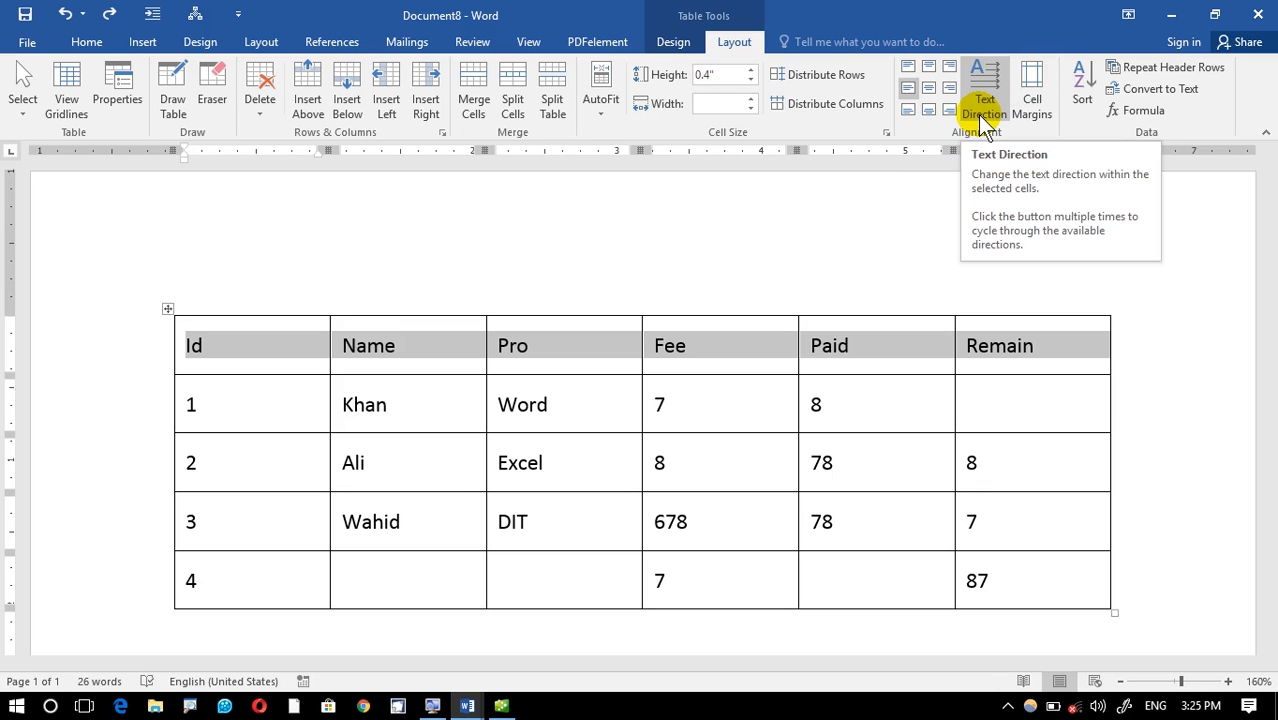
# Try default cell margins of 0.05" top and bottom, 0.13" left and 0.1" right, and undo the margin change
pyautogui.click(1030, 95)
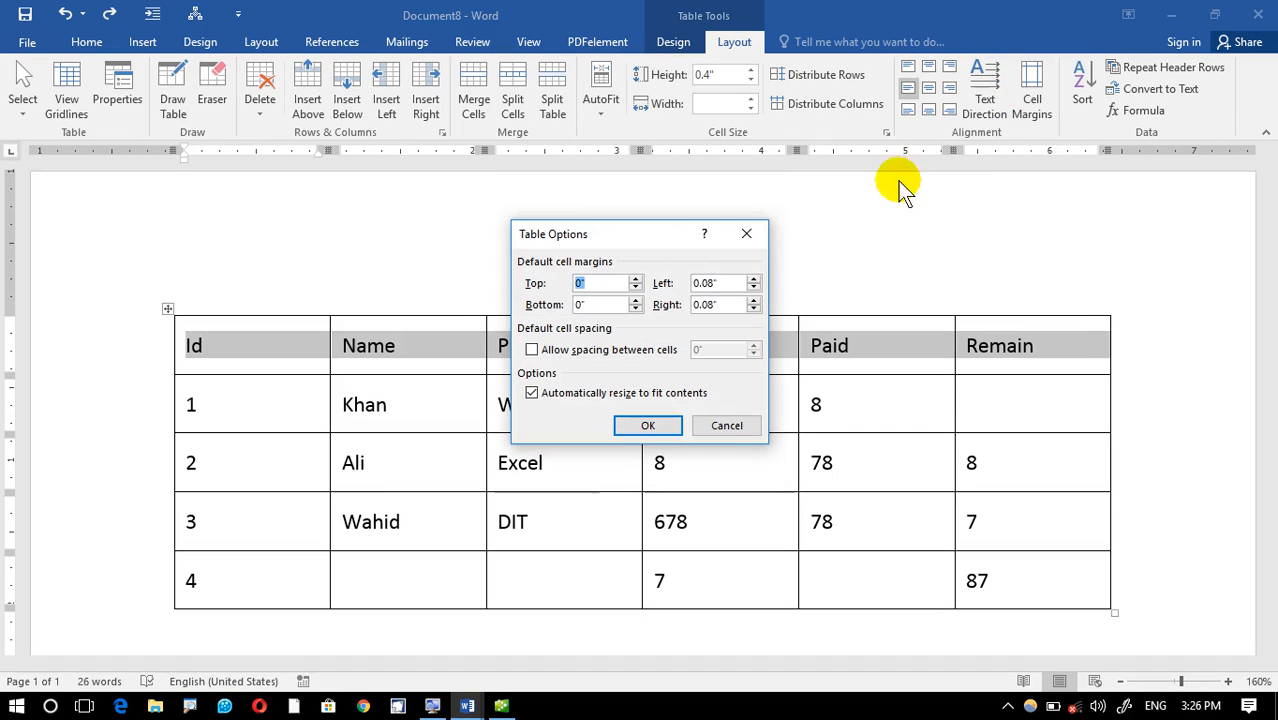
pyautogui.moveTo(565, 236); pyautogui.dragTo(748, 206)
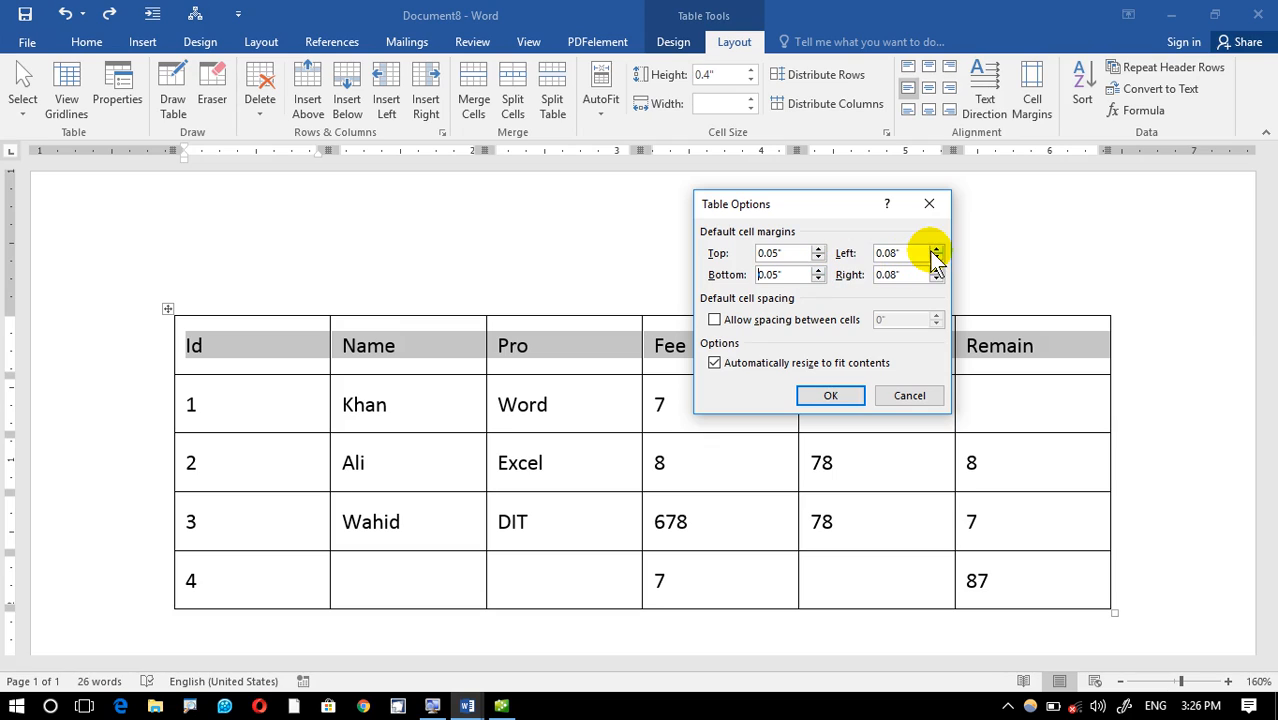
pyautogui.click(936, 250)
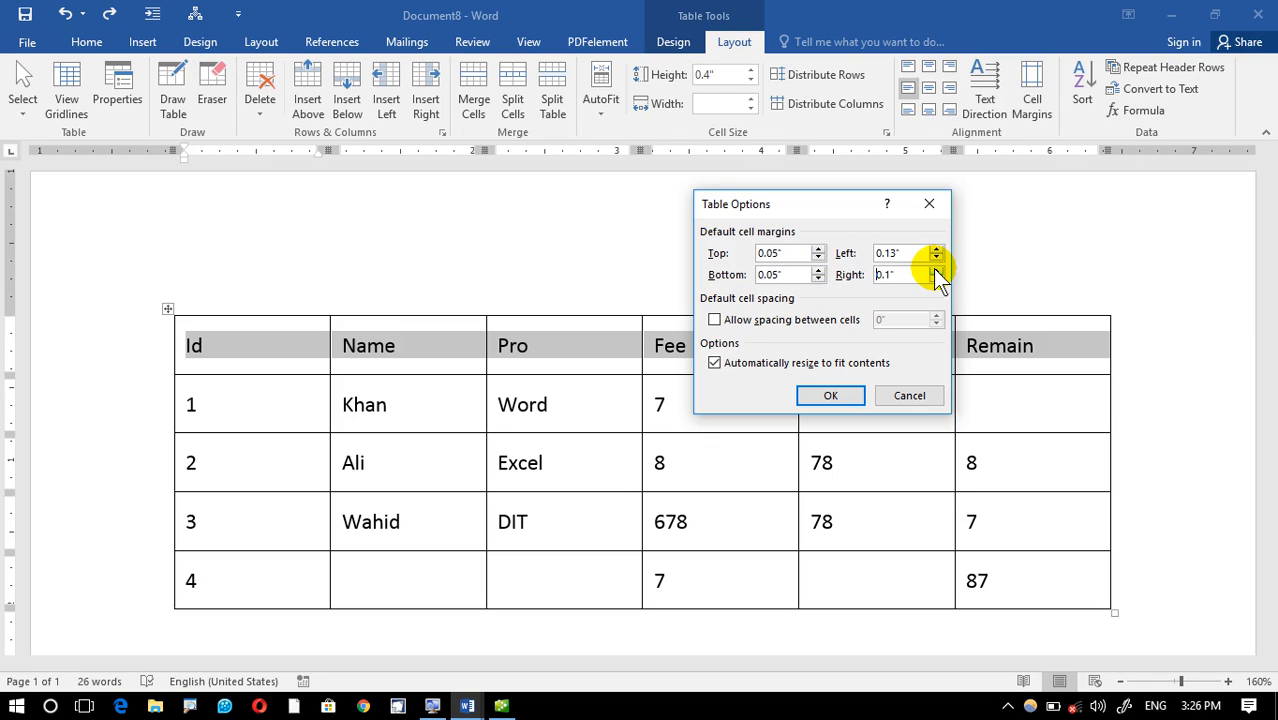
pyautogui.click(806, 397)
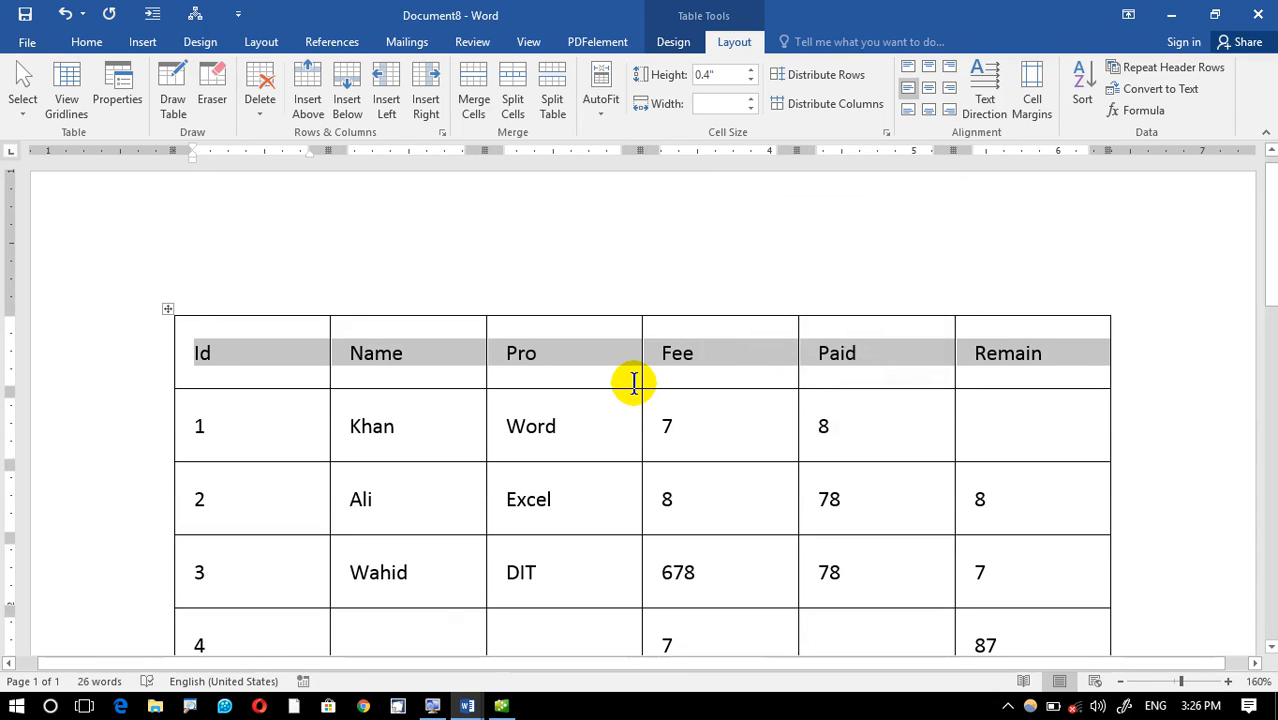
pyautogui.click(605, 426)
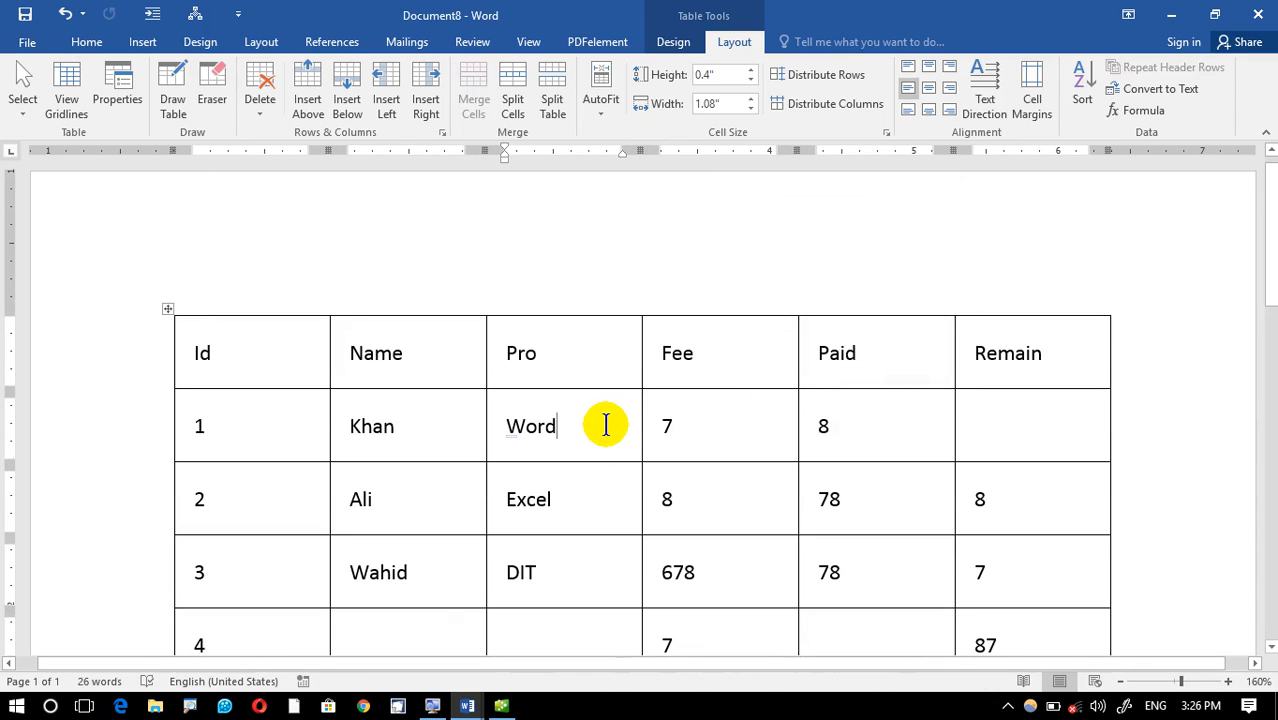
pyautogui.hotkey('ctrl', 'z')
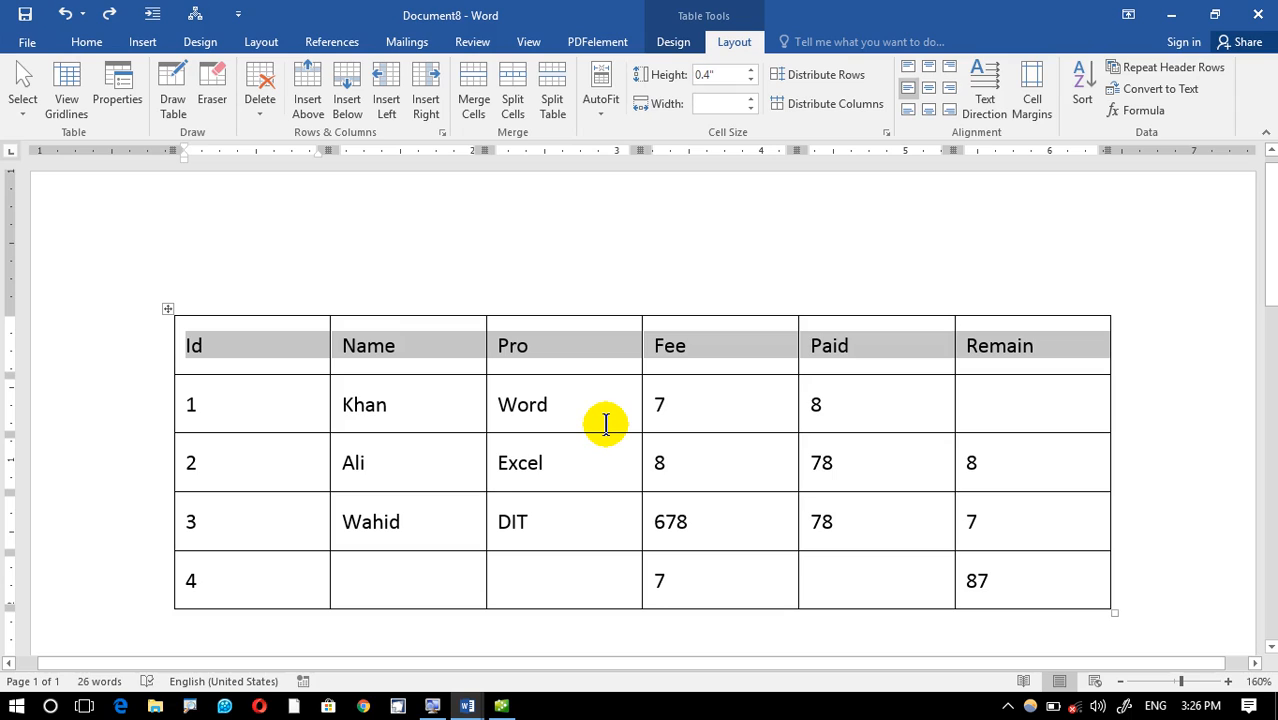
pyautogui.click(605, 426)
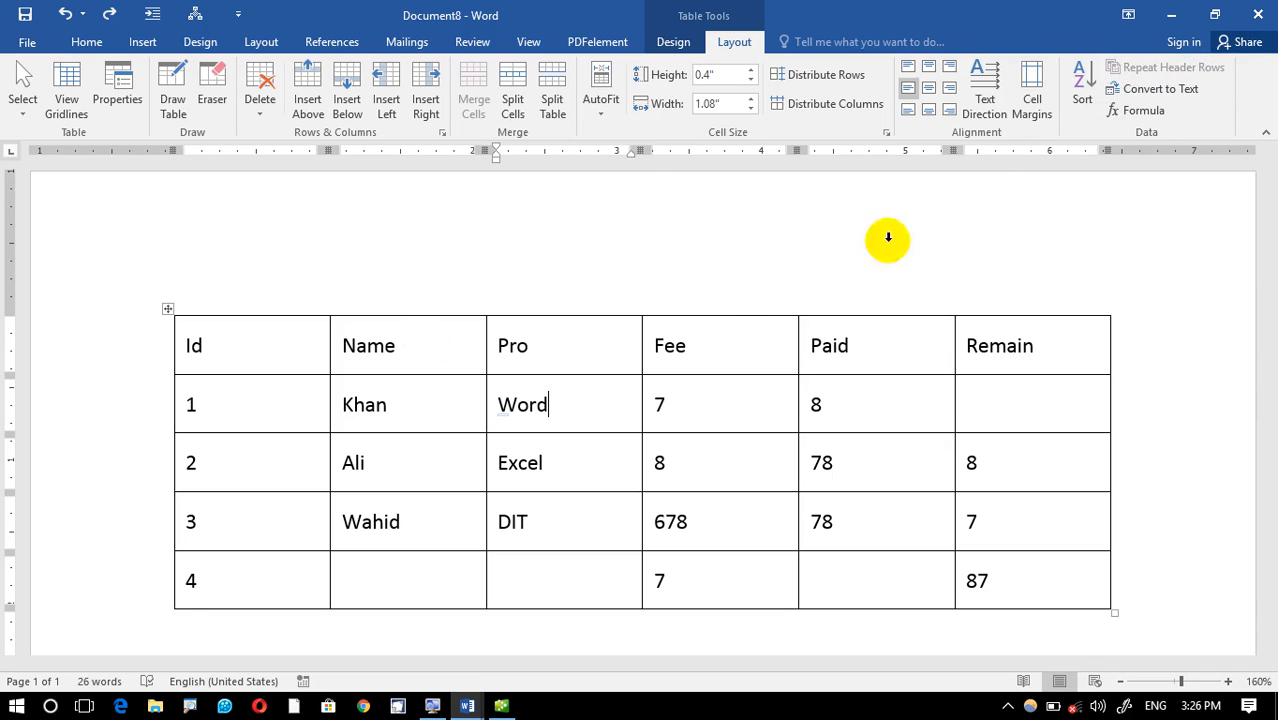
# Resize the whole table by hand to a row height of about 0.29" and a column width of about 1.09"
pyautogui.click(694, 326)
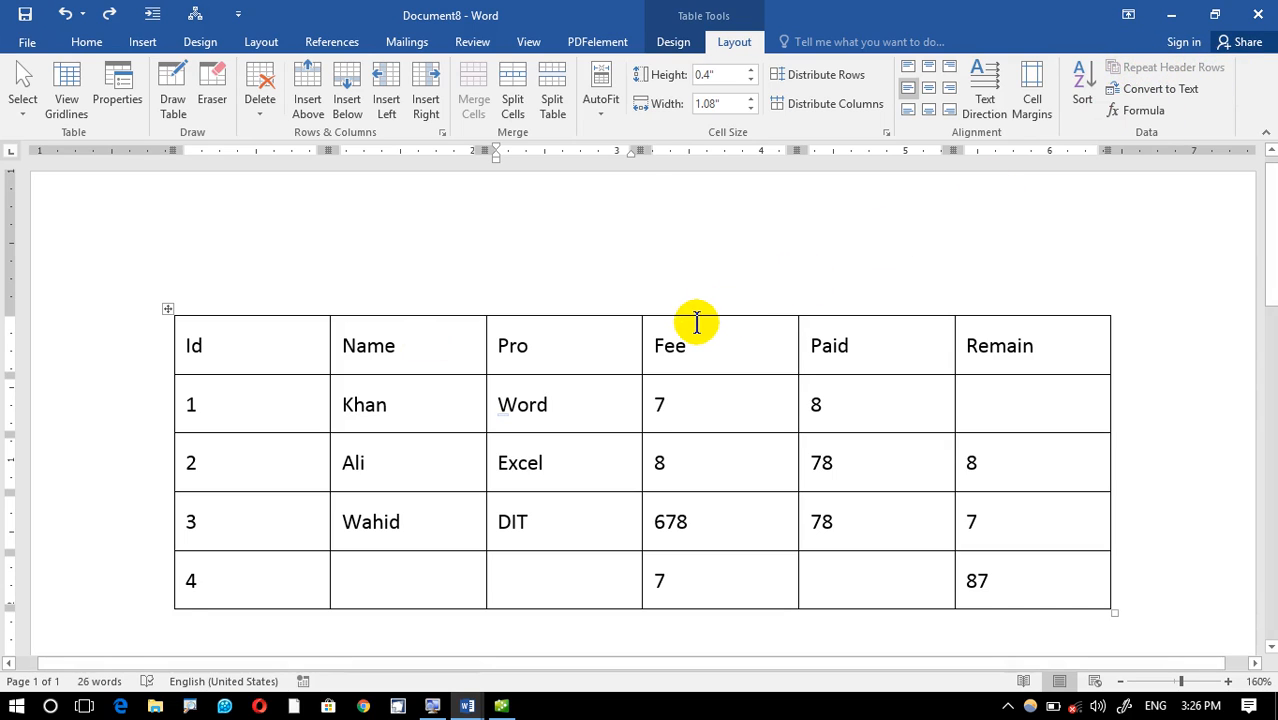
pyautogui.click(1120, 612)
pyautogui.moveTo(1112, 610); pyautogui.dragTo(1118, 536)
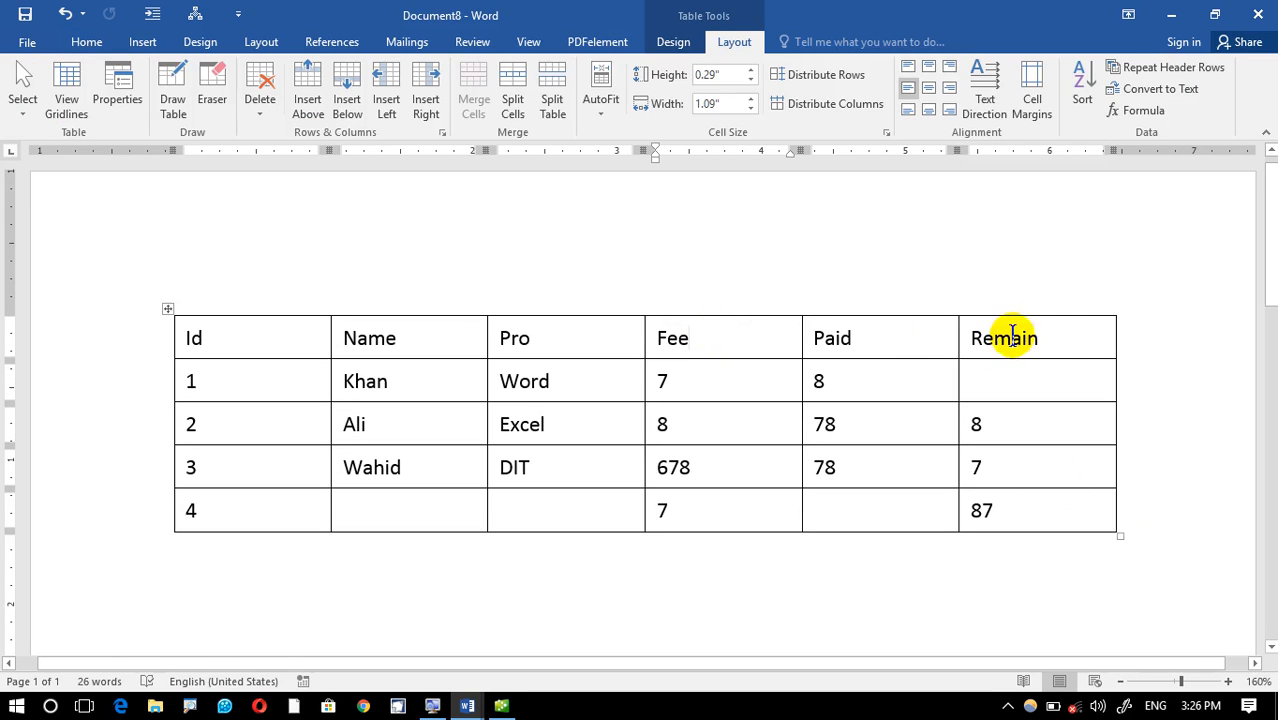
# Apply the grid table style with a black header row and grey banded rows to the table
pyautogui.moveTo(1070, 332); pyautogui.dragTo(257, 320)
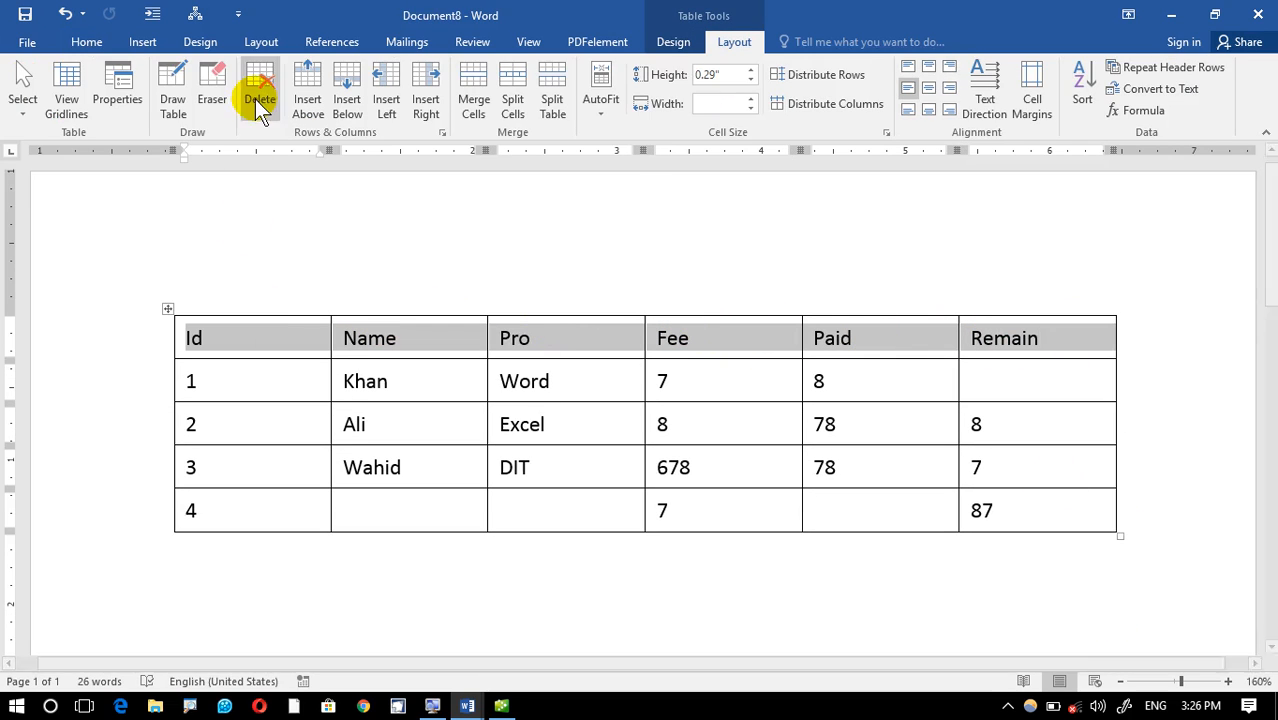
pyautogui.click(674, 46)
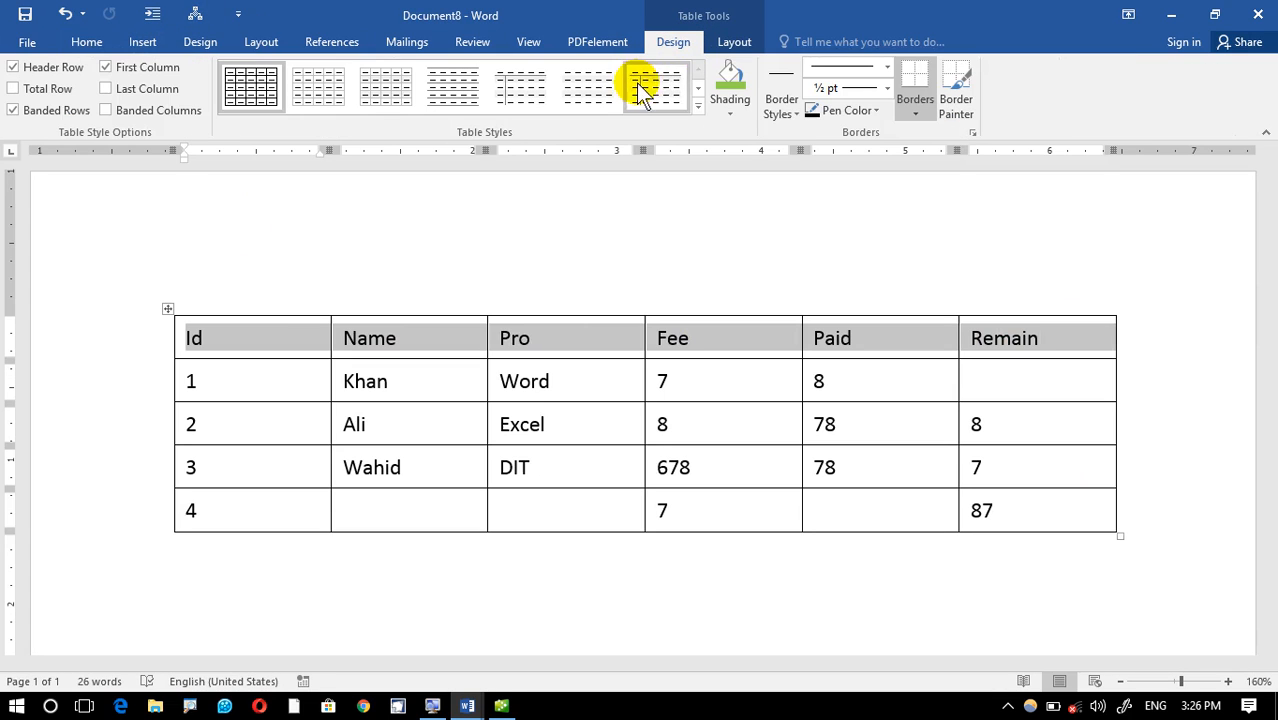
pyautogui.click(698, 105)
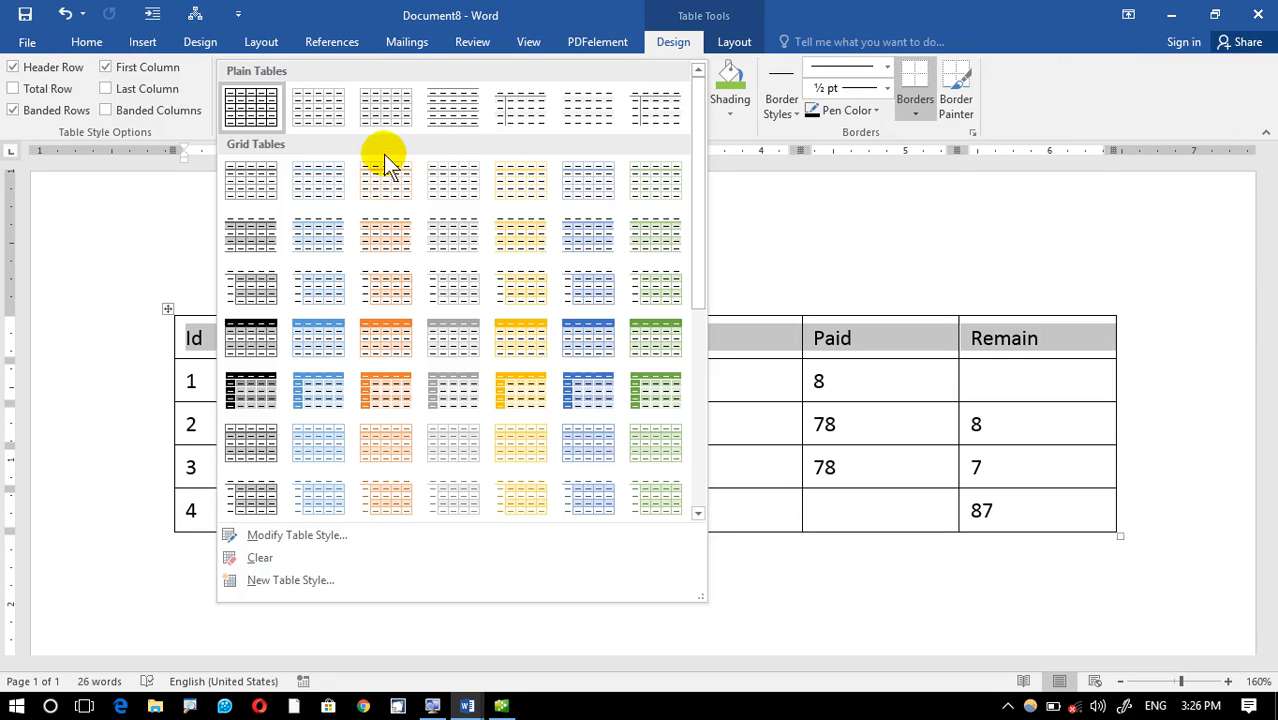
pyautogui.click(250, 343)
pyautogui.click(539, 419)
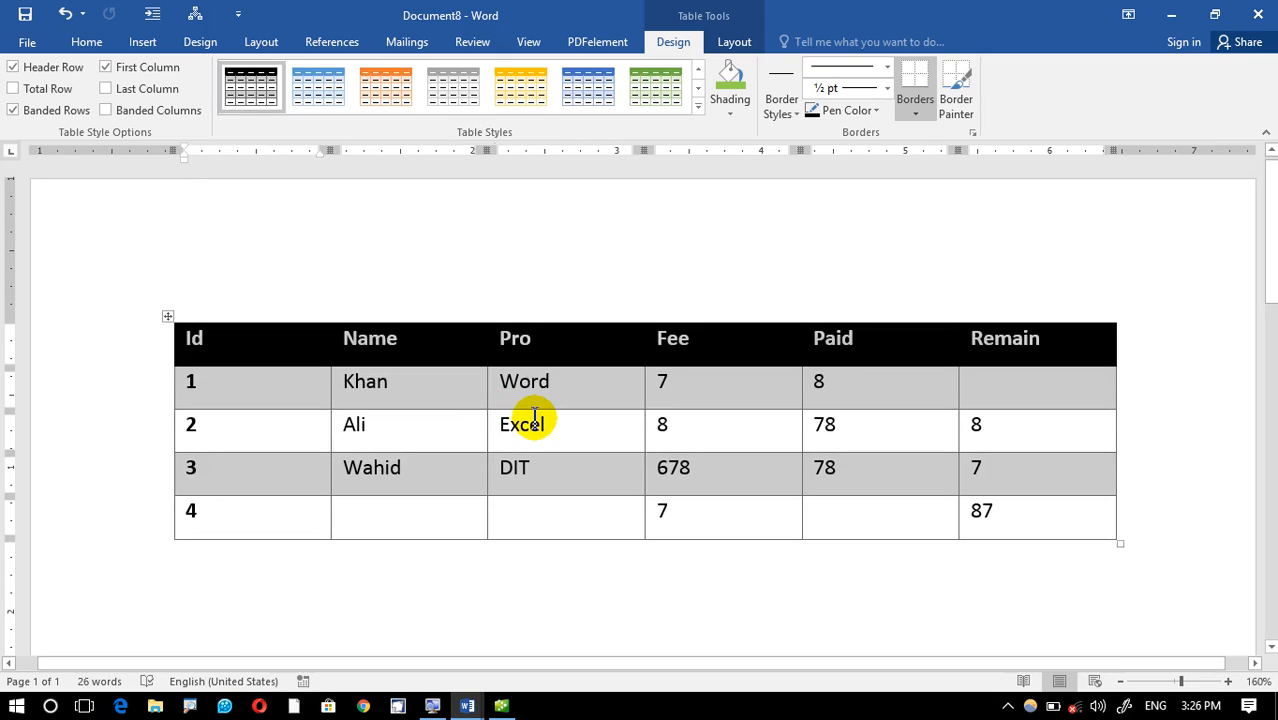
# Set the table's header row to repeat at the top of every page
pyautogui.click(717, 345)
pyautogui.click(755, 42)
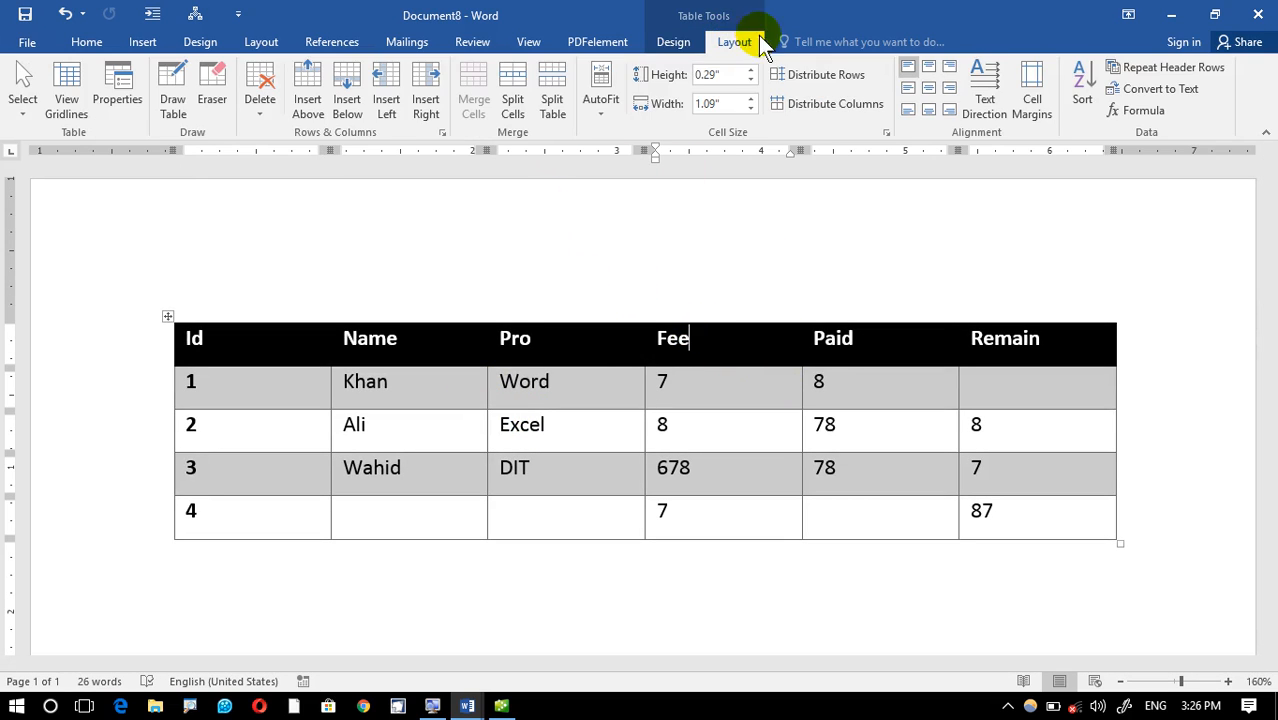
pyautogui.click(1175, 70)
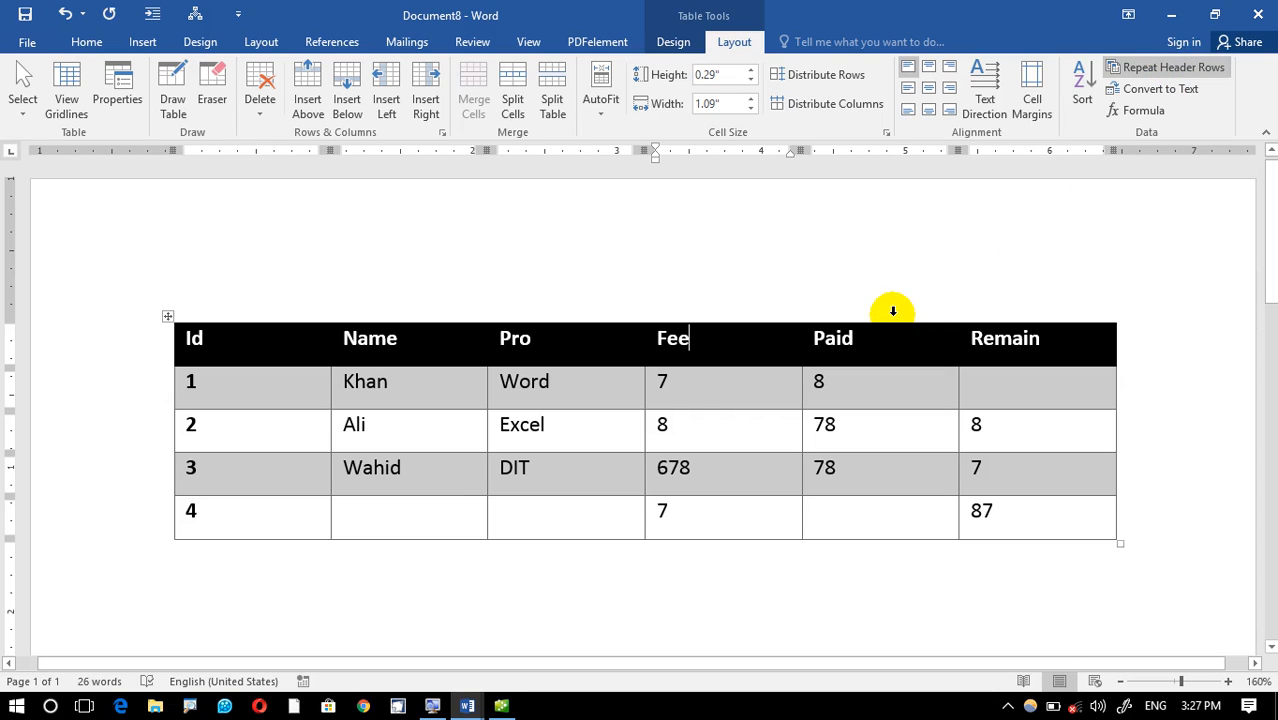
# Add empty rows at the end of the table until it continues onto a second page
pyautogui.click(1026, 506)
pyautogui.scroll(-5, 1028, 505)
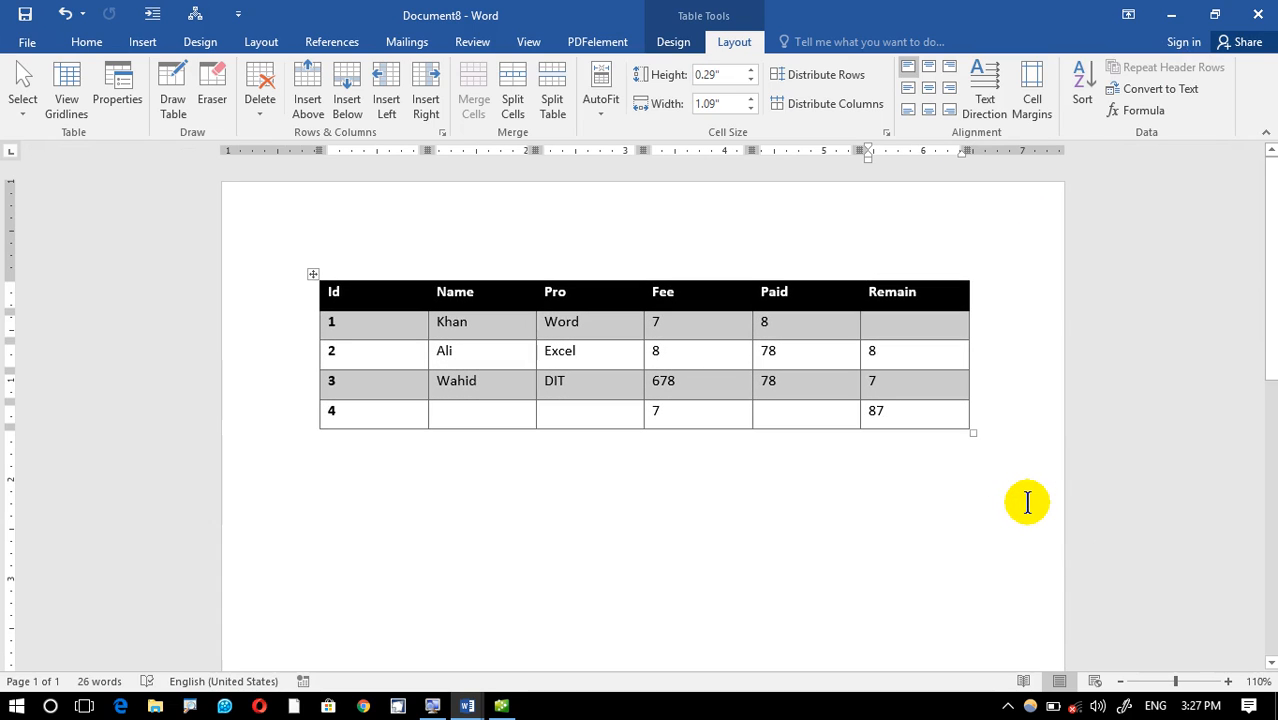
pyautogui.press('Tab')
pyautogui.press('Tab')
pyautogui.press('Tab')
pyautogui.press('Tab')
pyautogui.press('Tab')
pyautogui.press('Tab')
pyautogui.press('Tab')
pyautogui.press('Tab')
pyautogui.press('Tab')
pyautogui.press('Tab')
pyautogui.press('Tab')
pyautogui.press('Tab')
pyautogui.press('Tab')
pyautogui.press('Tab')
pyautogui.press('Tab')
pyautogui.press('Tab')
pyautogui.press('Tab')
pyautogui.press('Tab')
pyautogui.press('Tab')
pyautogui.press('Tab')
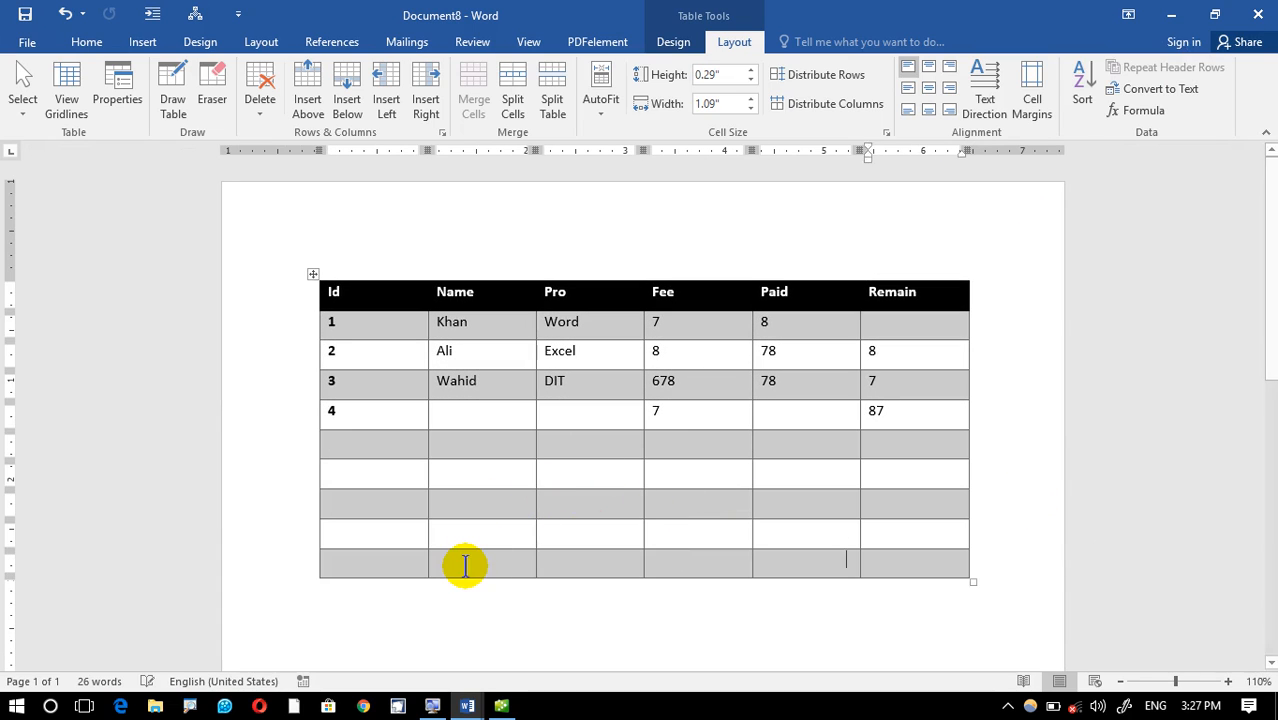
pyautogui.press('Tab')
pyautogui.press('Tab')
pyautogui.press('Tab')
pyautogui.press('Tab')
pyautogui.press('Tab')
pyautogui.press('Tab')
pyautogui.press('Tab')
pyautogui.press('Tab')
pyautogui.press('Tab')
pyautogui.press('Tab')
pyautogui.press('Tab')
pyautogui.press('Tab')
pyautogui.press('Tab')
pyautogui.press('Tab')
pyautogui.press('Tab')
pyautogui.press('Tab')
pyautogui.press('Tab')
pyautogui.press('Tab')
pyautogui.press('Tab')
pyautogui.press('Tab')
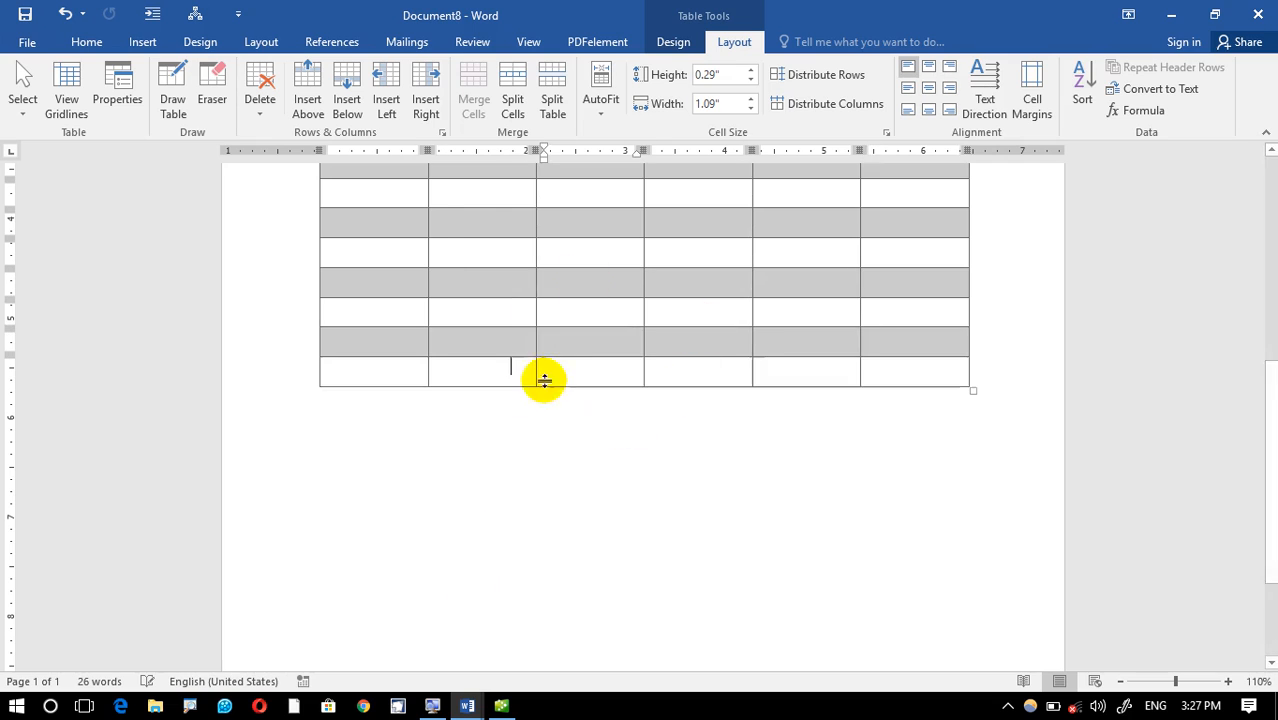
pyautogui.press('Tab')
pyautogui.press('Tab')
pyautogui.press('Tab')
pyautogui.press('Tab')
pyautogui.press('Tab')
pyautogui.press('Tab')
pyautogui.press('Tab')
pyautogui.press('Tab')
pyautogui.press('Tab')
pyautogui.press('Tab')
pyautogui.press('Tab')
pyautogui.press('Tab')
pyautogui.press('Tab')
pyautogui.press('Tab')
pyautogui.press('Tab')
pyautogui.press('Tab')
pyautogui.press('Tab')
pyautogui.press('Tab')
pyautogui.press('Tab')
pyautogui.press('Tab')
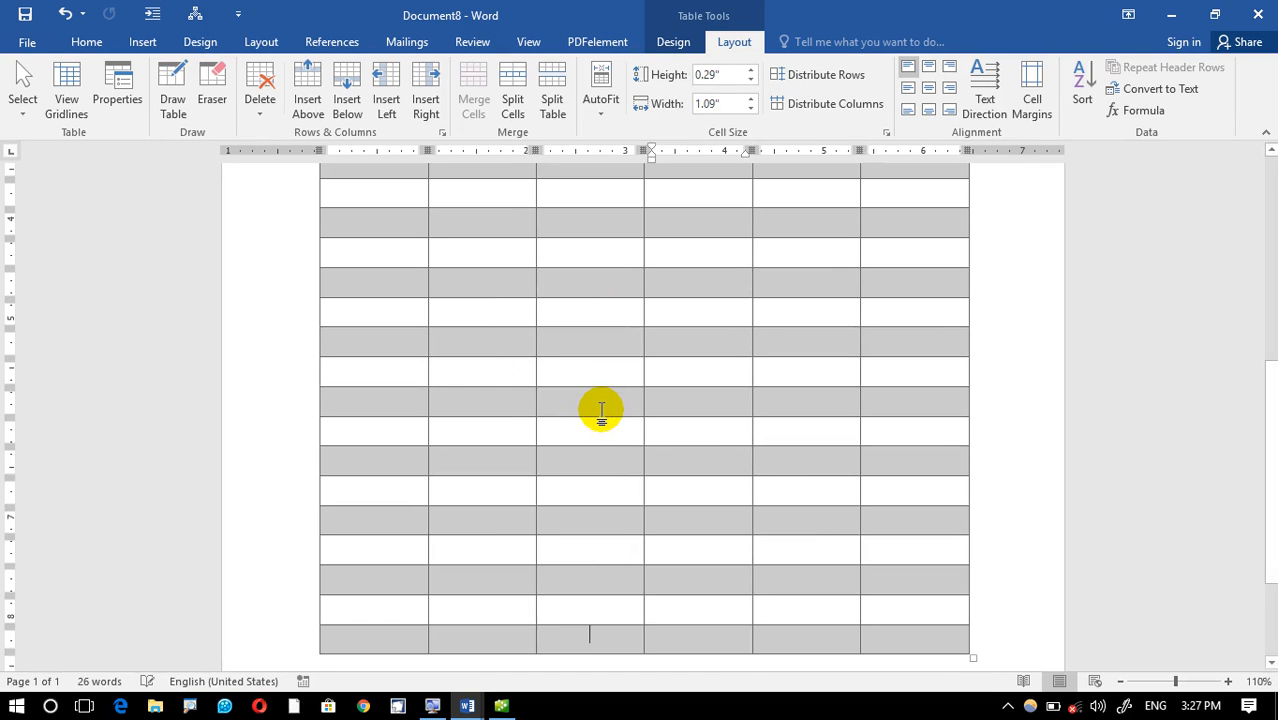
pyautogui.press('Tab')
pyautogui.press('Tab')
pyautogui.press('Tab')
pyautogui.press('Tab')
pyautogui.press('Tab')
pyautogui.press('Tab')
pyautogui.press('Tab')
pyautogui.press('Tab')
pyautogui.press('Tab')
pyautogui.press('Tab')
pyautogui.press('Tab')
pyautogui.press('Tab')
pyautogui.press('Tab')
pyautogui.press('Tab')
pyautogui.press('Tab')
pyautogui.press('Tab')
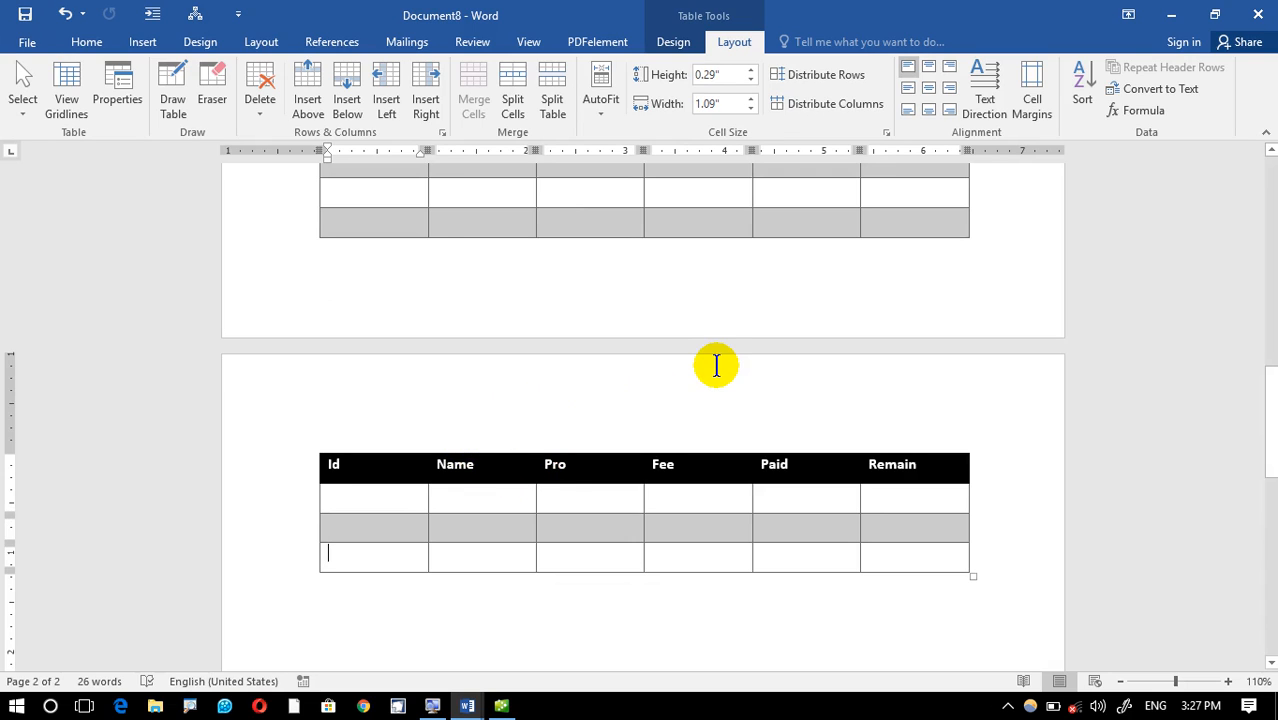
# Switch header row repetition off and back on while viewing both pages of the table
pyautogui.scroll(-8, 718, 362)
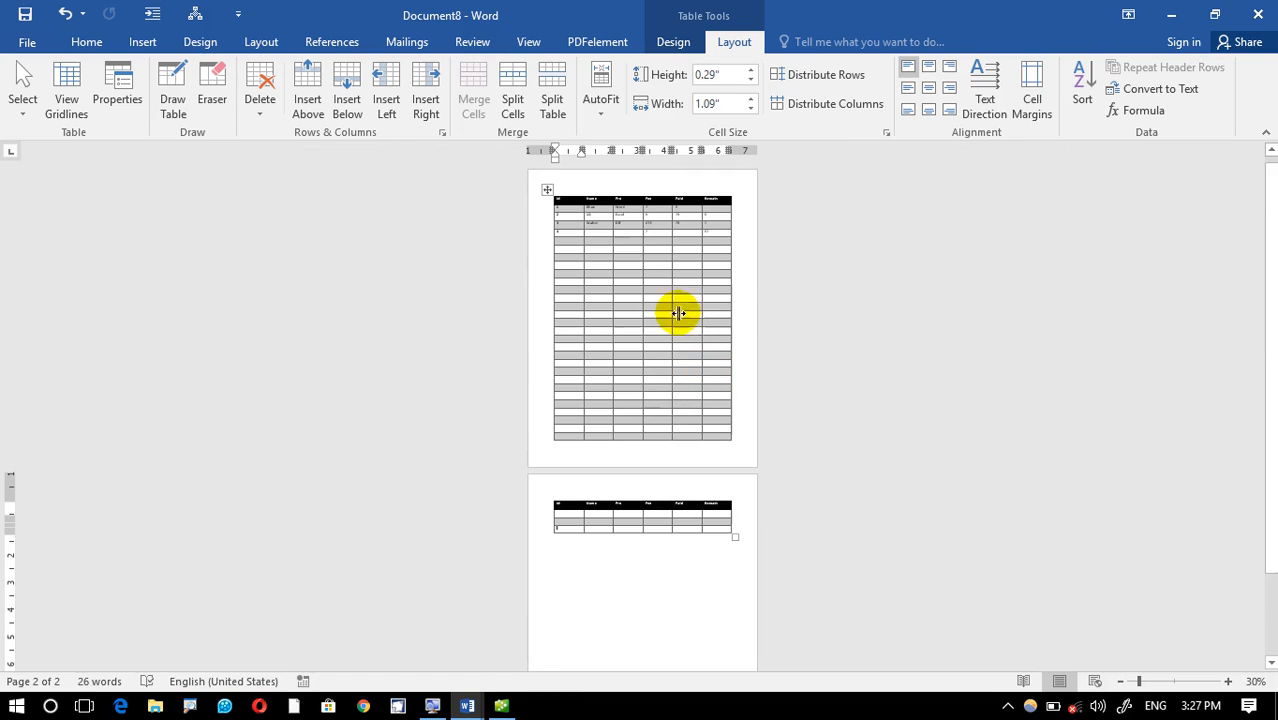
pyautogui.click(629, 195)
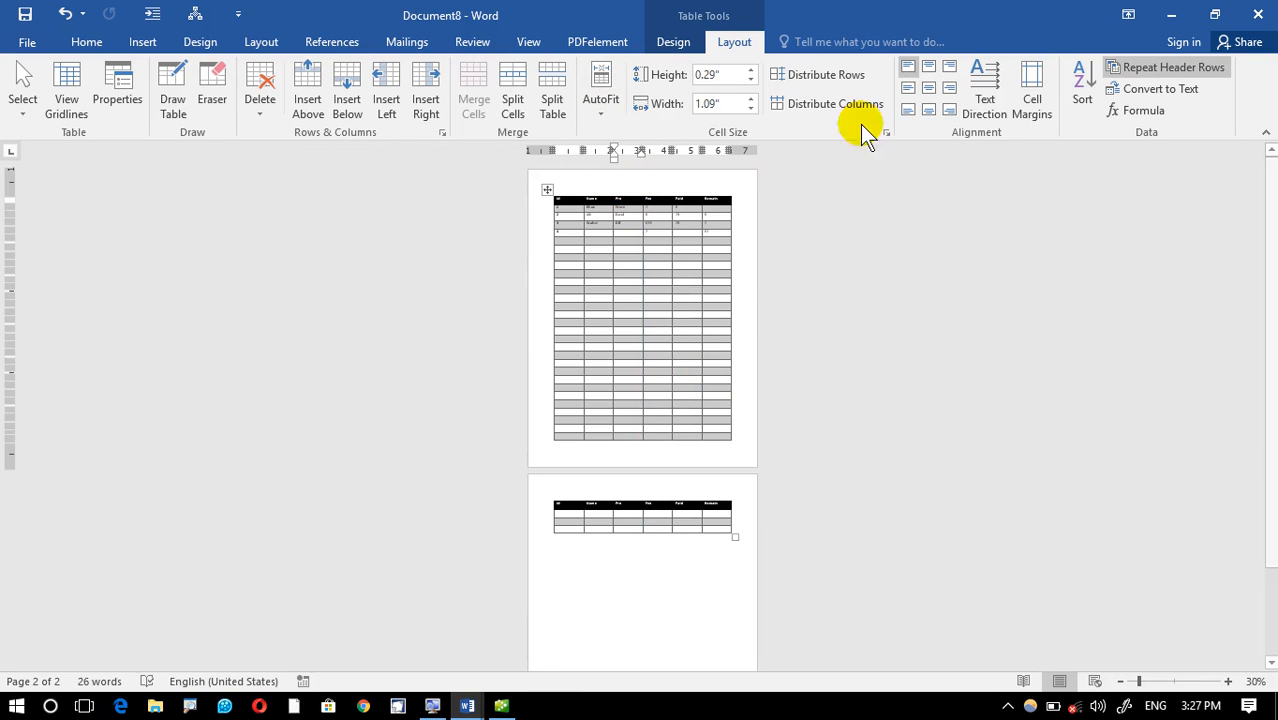
pyautogui.click(1140, 72)
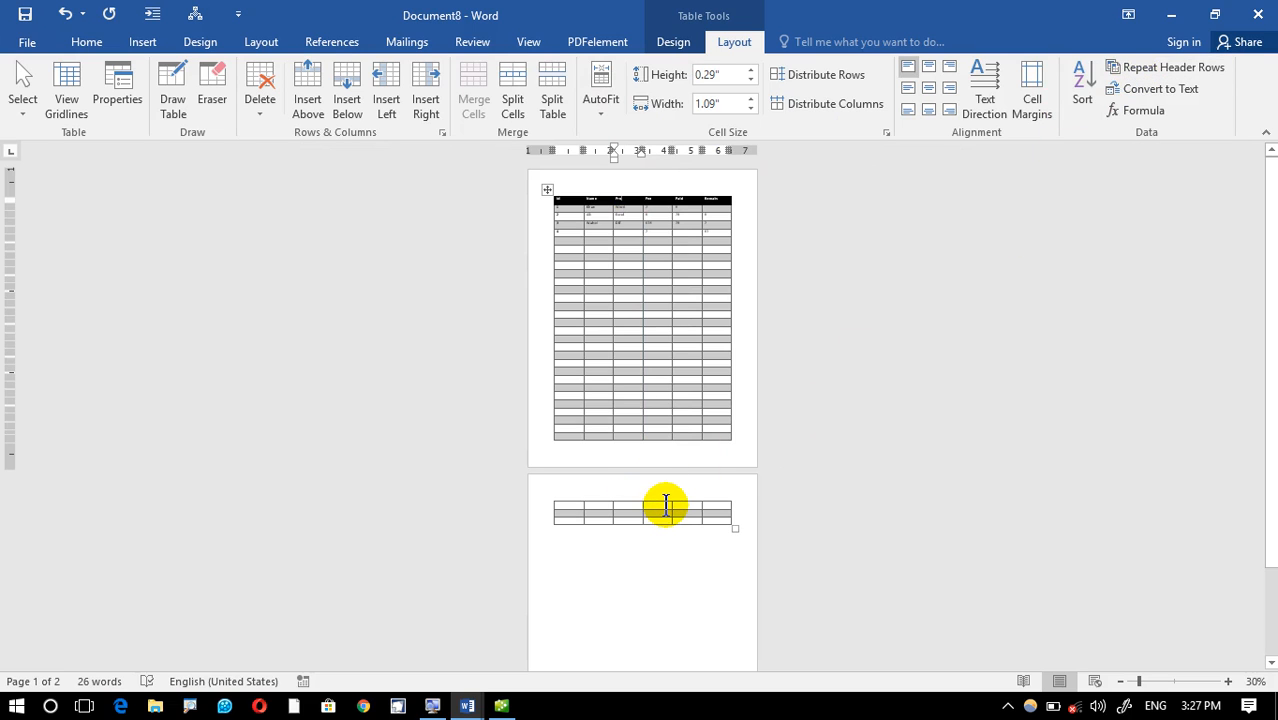
pyautogui.scroll(1, 666, 505)
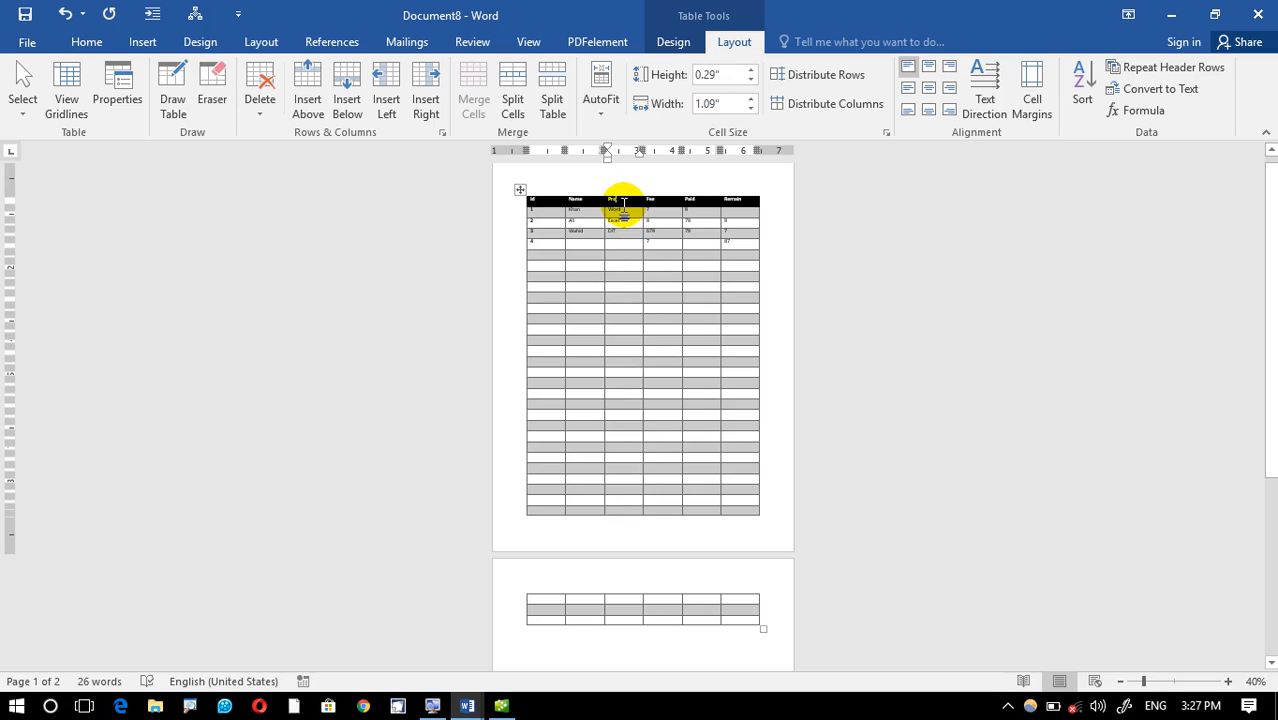
pyautogui.click(1166, 70)
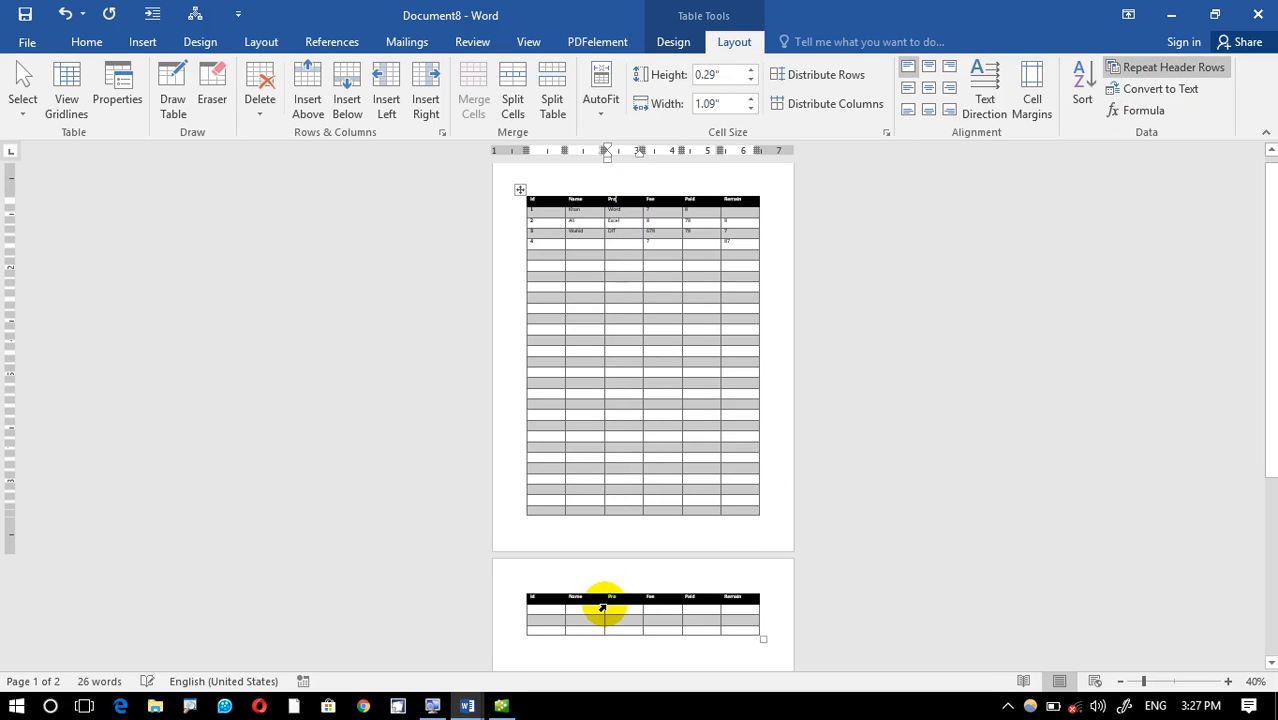
pyautogui.scroll(14, 651, 428)
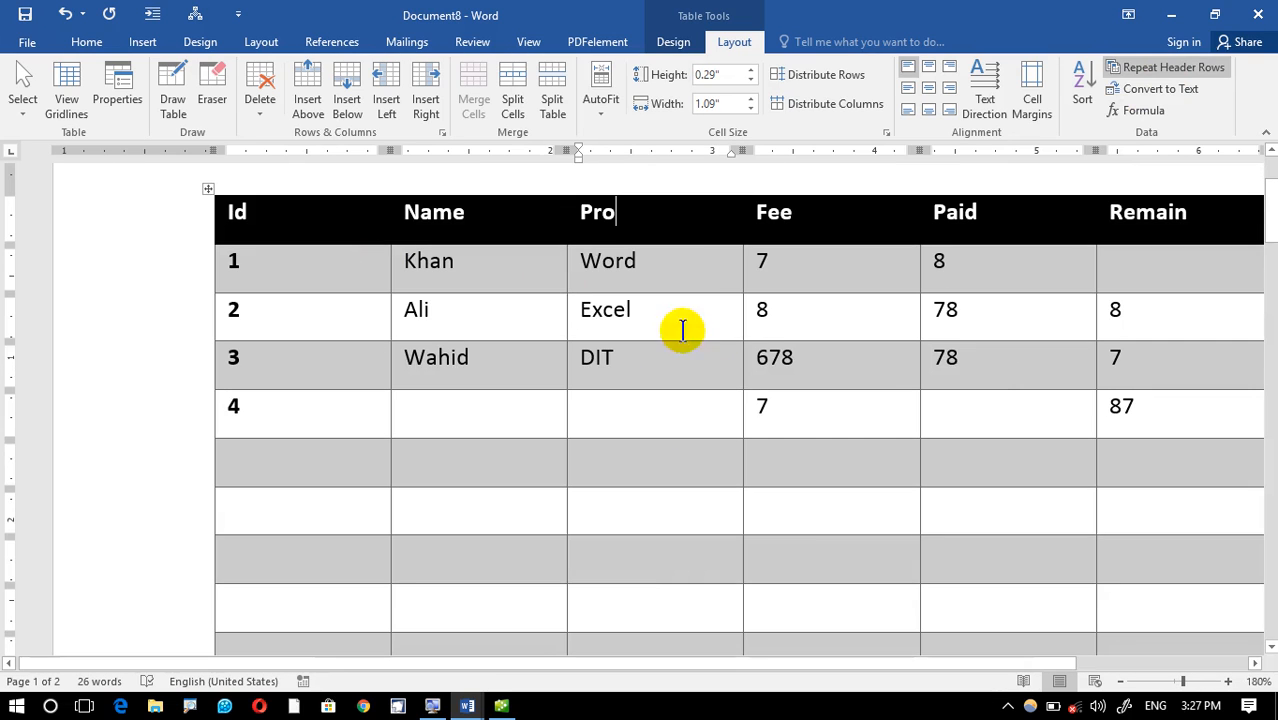
pyautogui.scroll(-1, 985, 408)
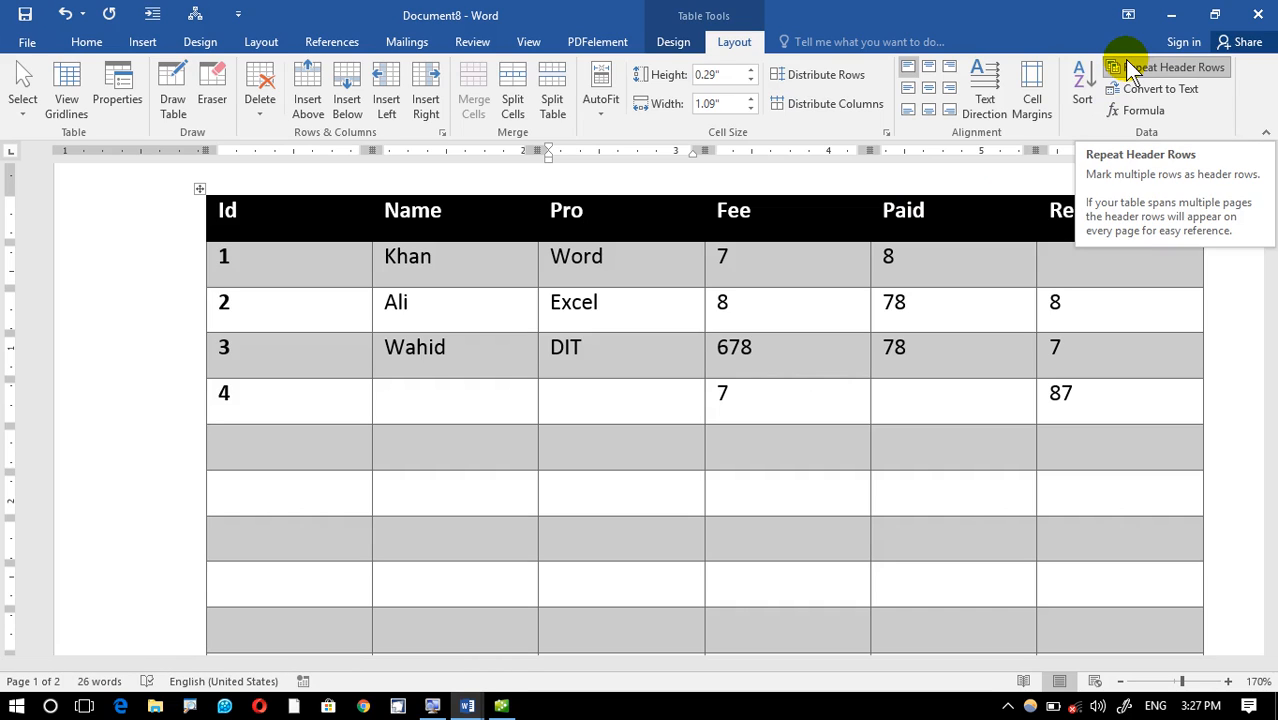
# Delete the row with Id 4 and all the empty rows below it
pyautogui.click(749, 262)
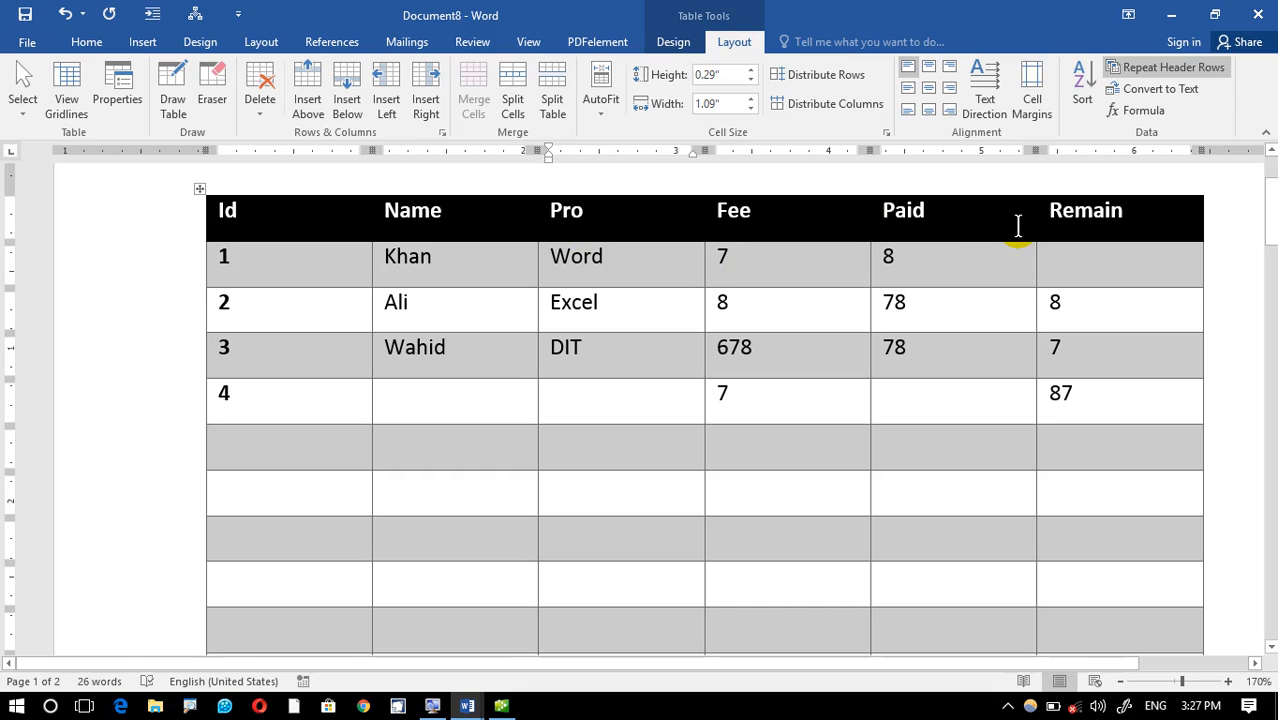
pyautogui.click(729, 352)
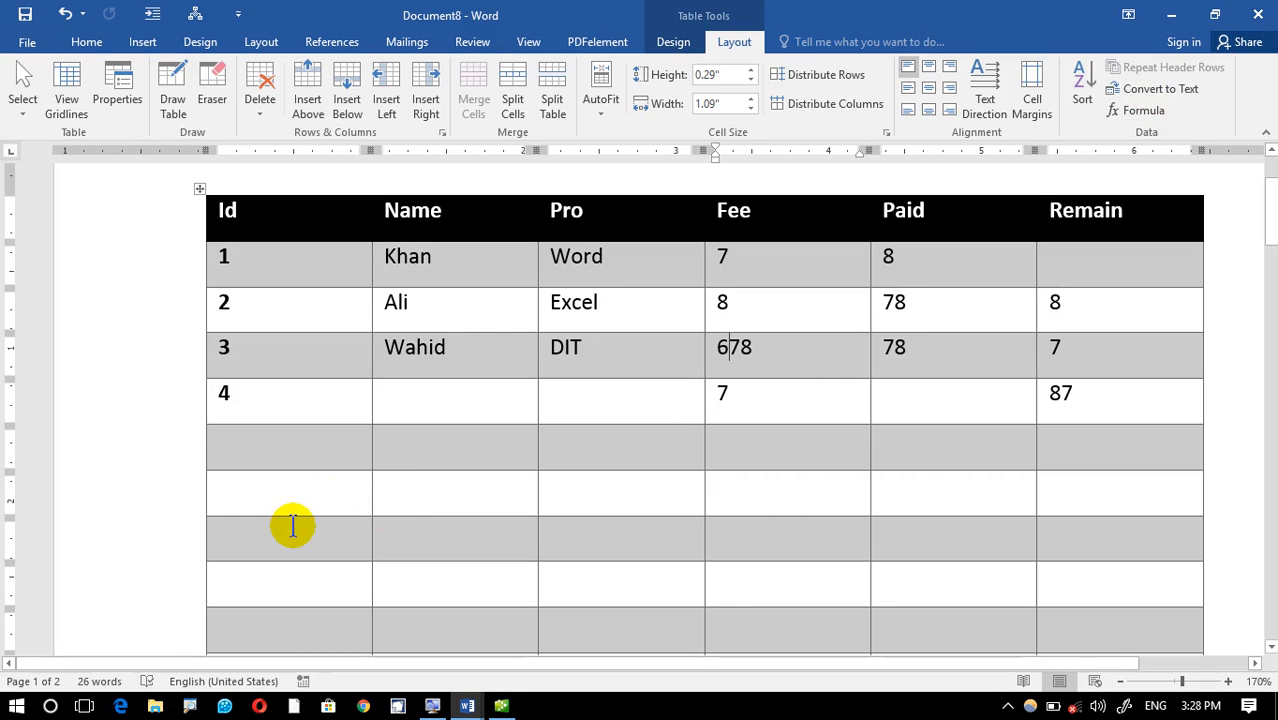
pyautogui.scroll(-15, 293, 527)
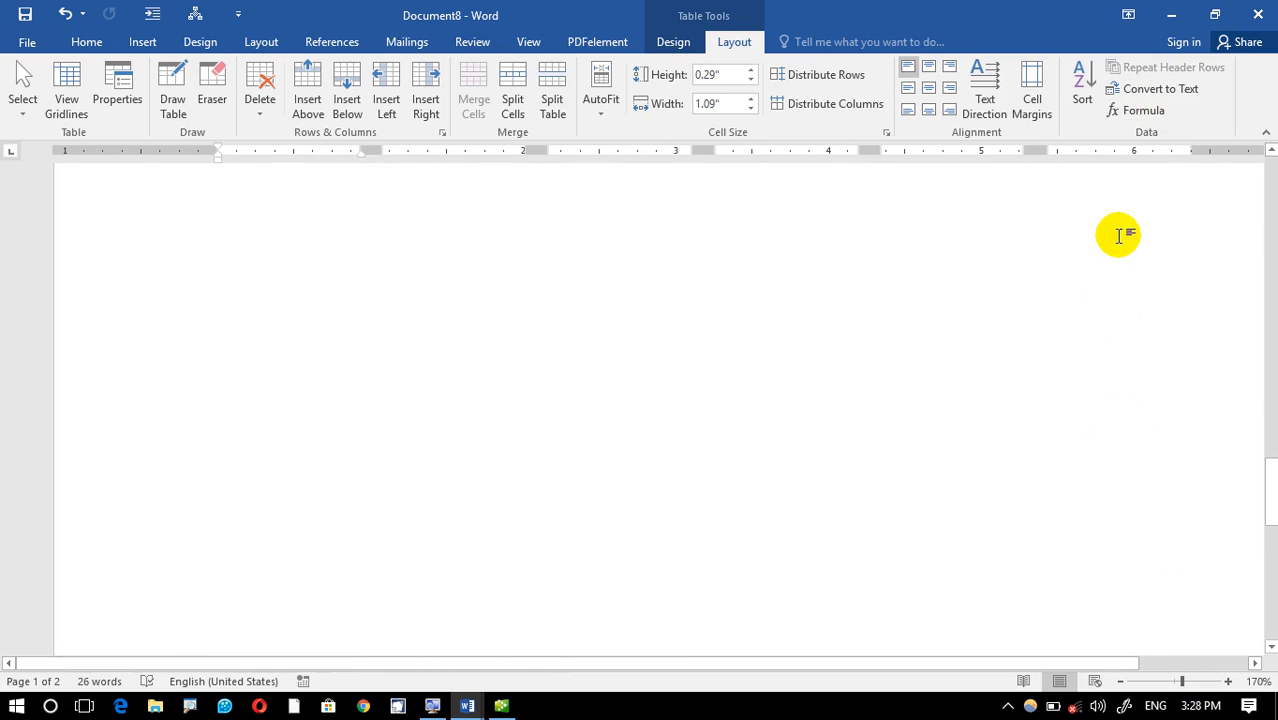
pyautogui.click(1118, 236)
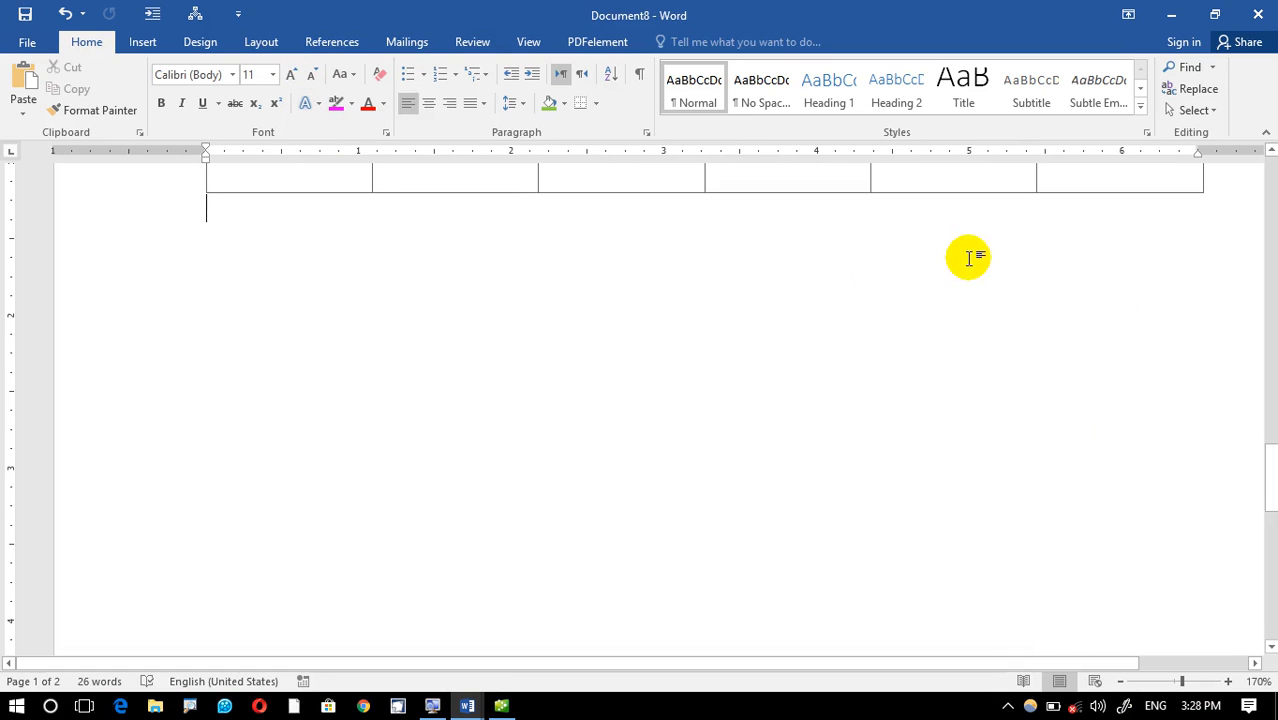
pyautogui.scroll(8, 1086, 313)
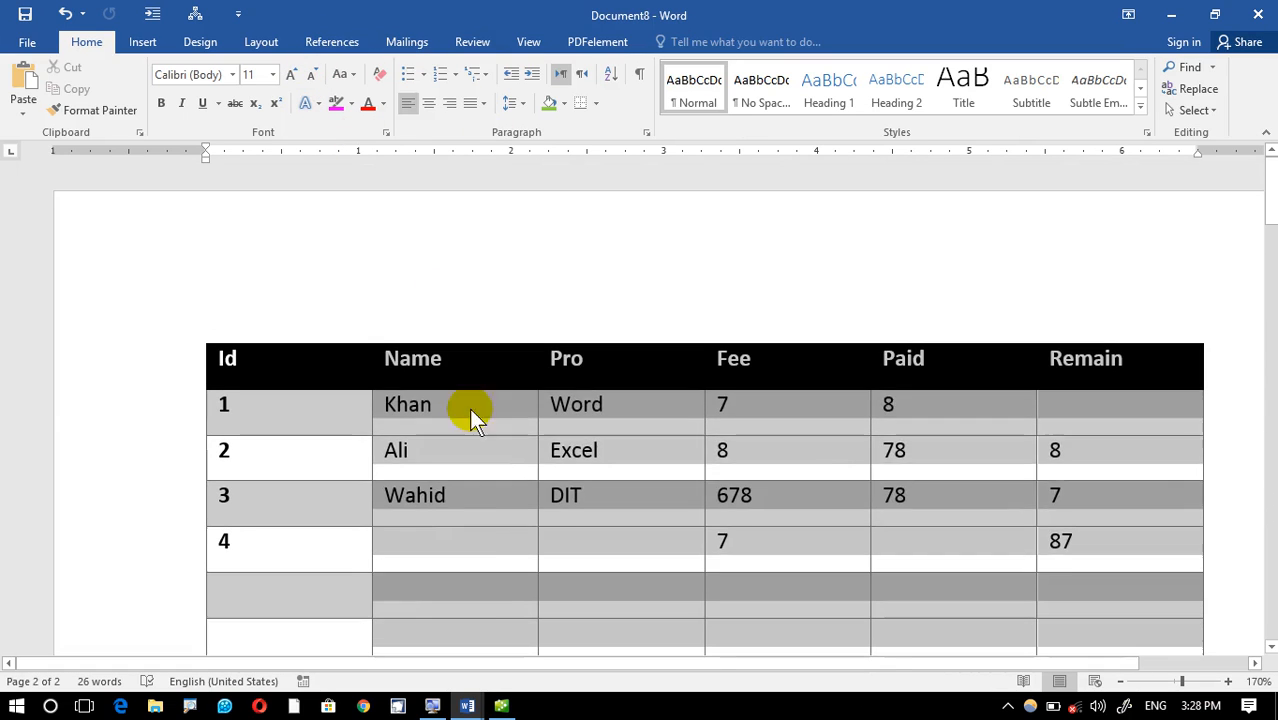
pyautogui.moveTo(365, 593); pyautogui.dragTo(299, 570)
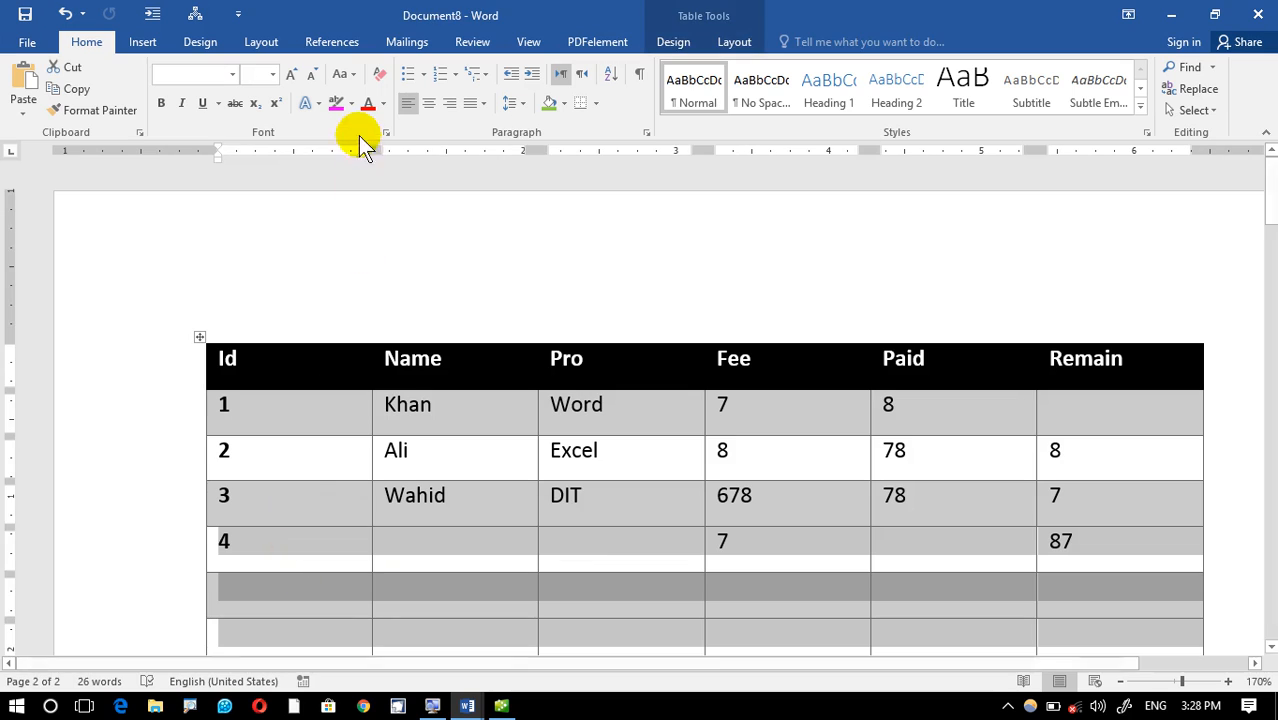
pyautogui.click(734, 41)
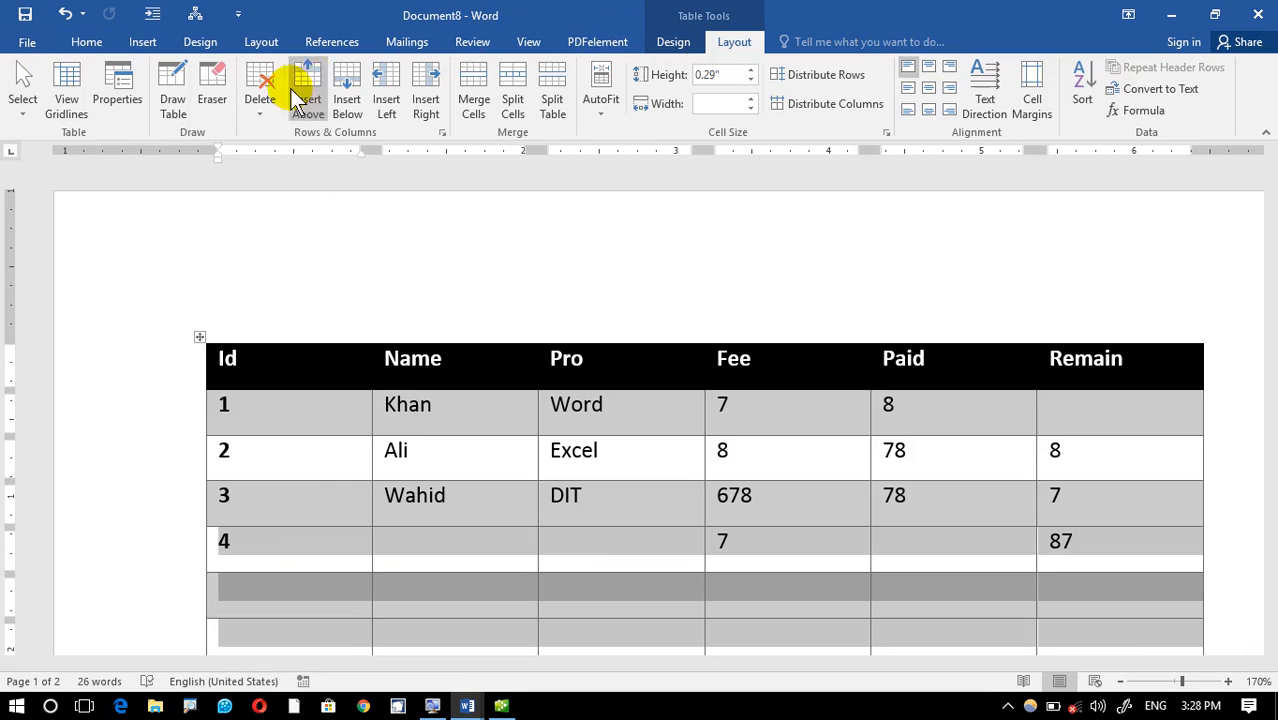
pyautogui.click(259, 101)
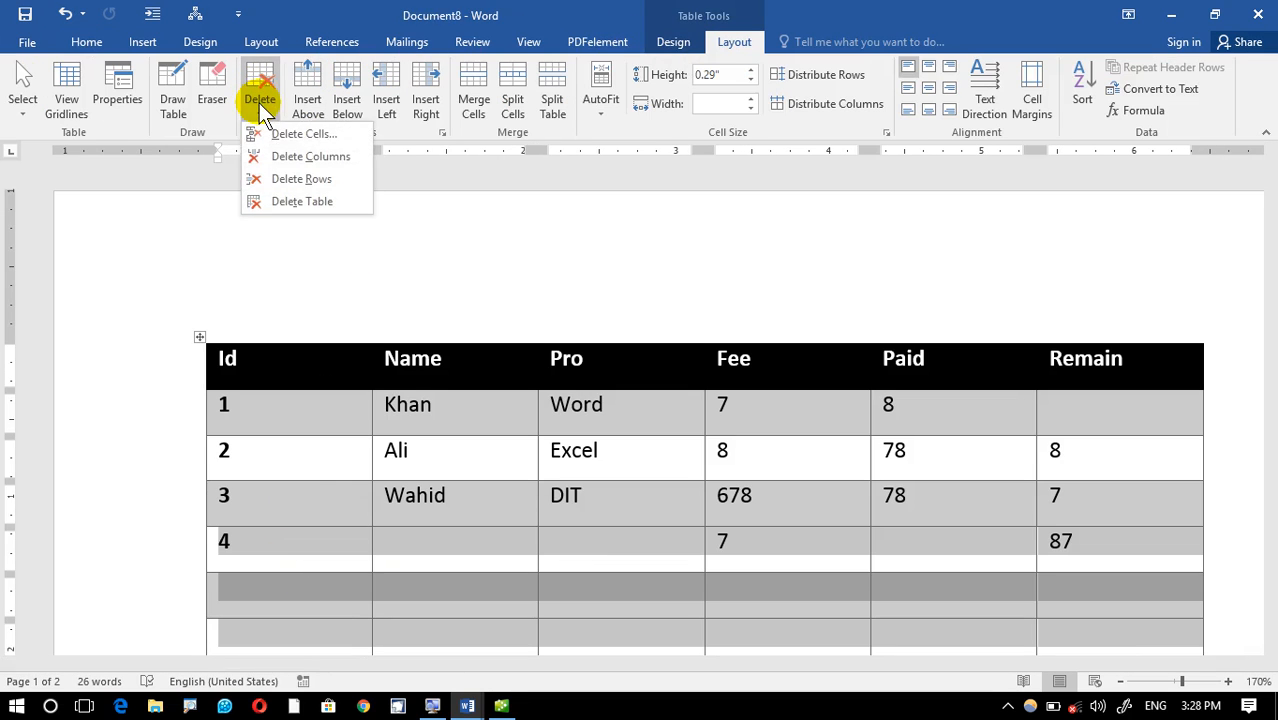
pyautogui.click(287, 182)
pyautogui.click(929, 432)
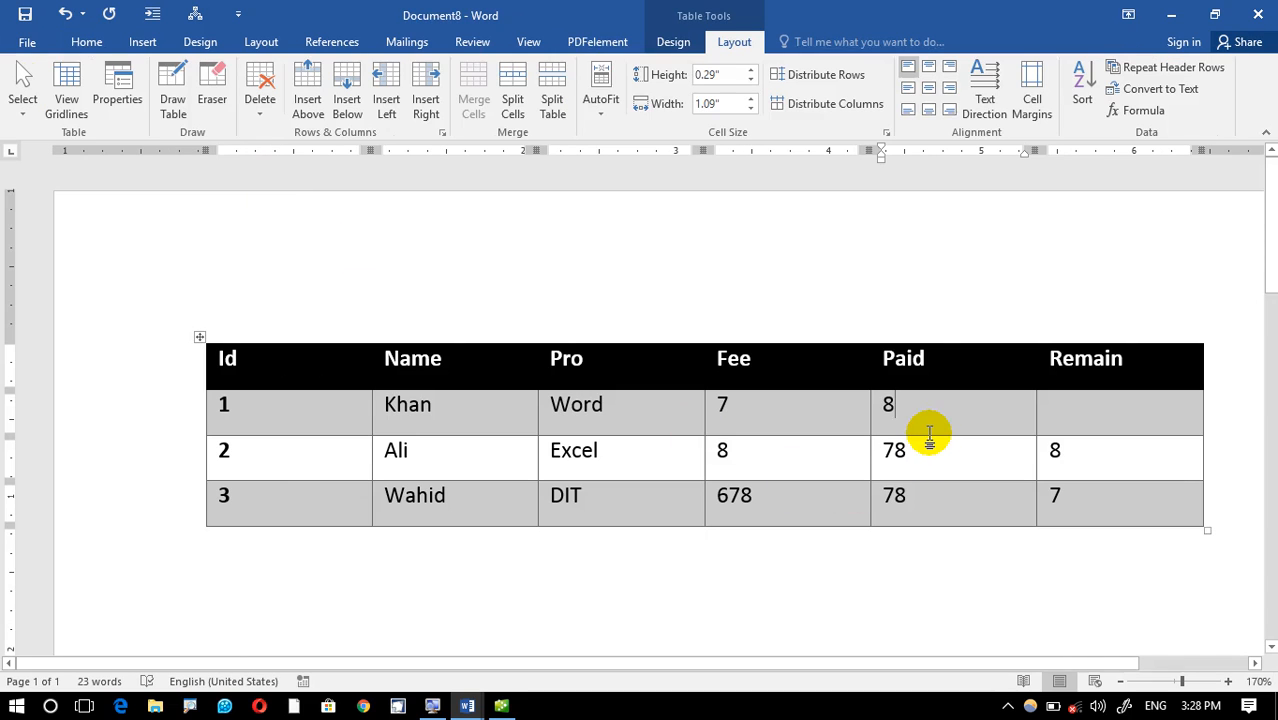
# Add three empty rows below the row with Id 3
pyautogui.click(1058, 498)
pyautogui.press('Tab')
pyautogui.press('Tab')
pyautogui.press('Tab')
pyautogui.press('Tab')
pyautogui.press('Tab')
pyautogui.press('Tab')
pyautogui.press('Tab')
pyautogui.press('Tab')
pyautogui.press('Tab')
pyautogui.press('Tab')
pyautogui.press('Tab')
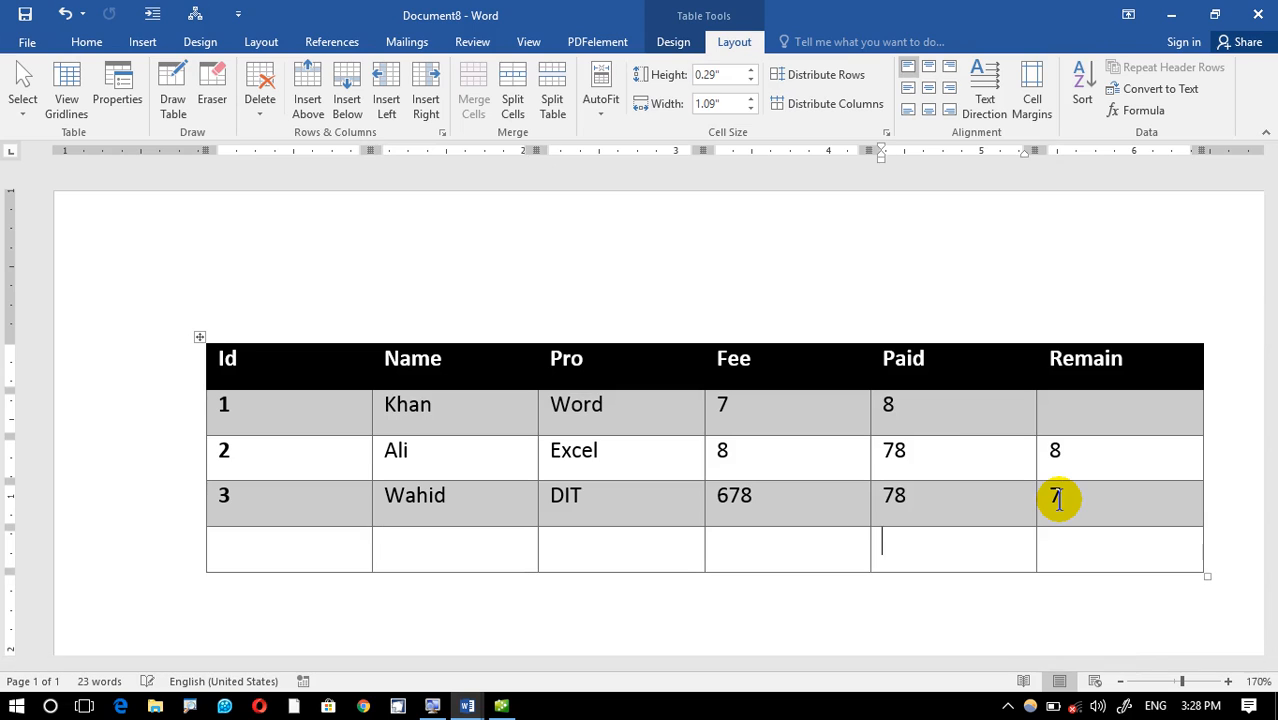
pyautogui.press('Tab')
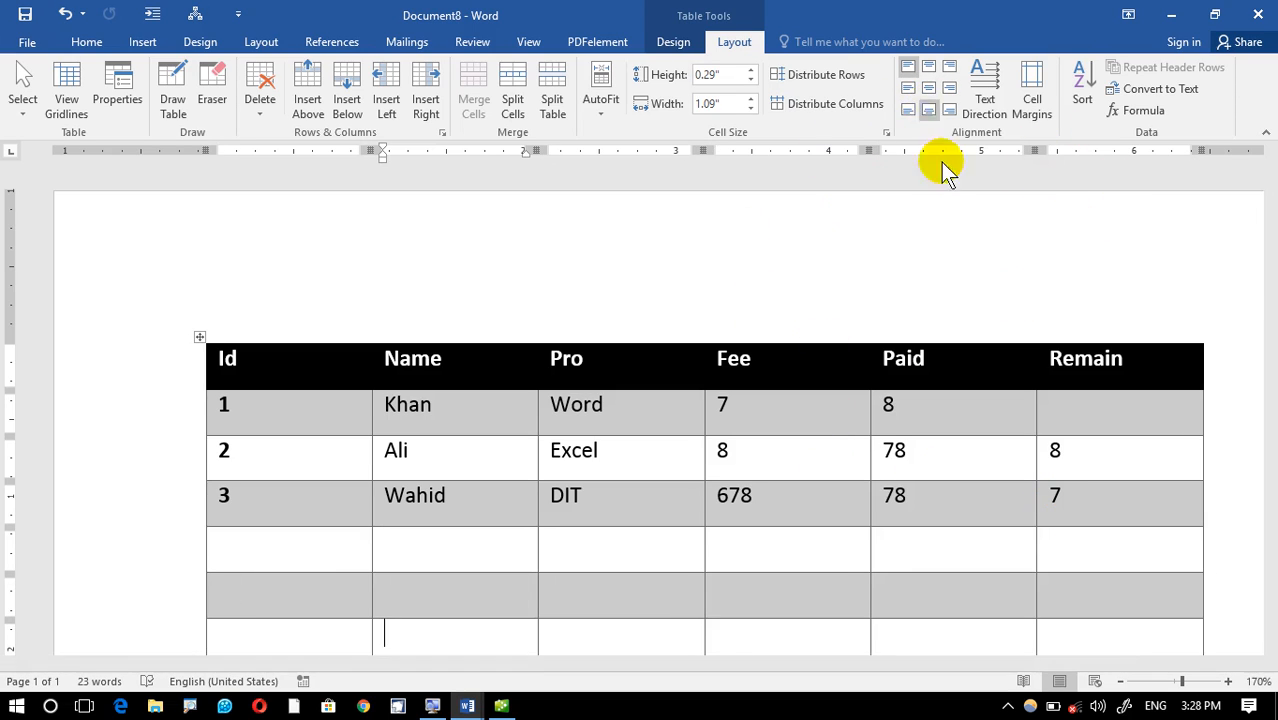
pyautogui.scroll(-3, 642, 405)
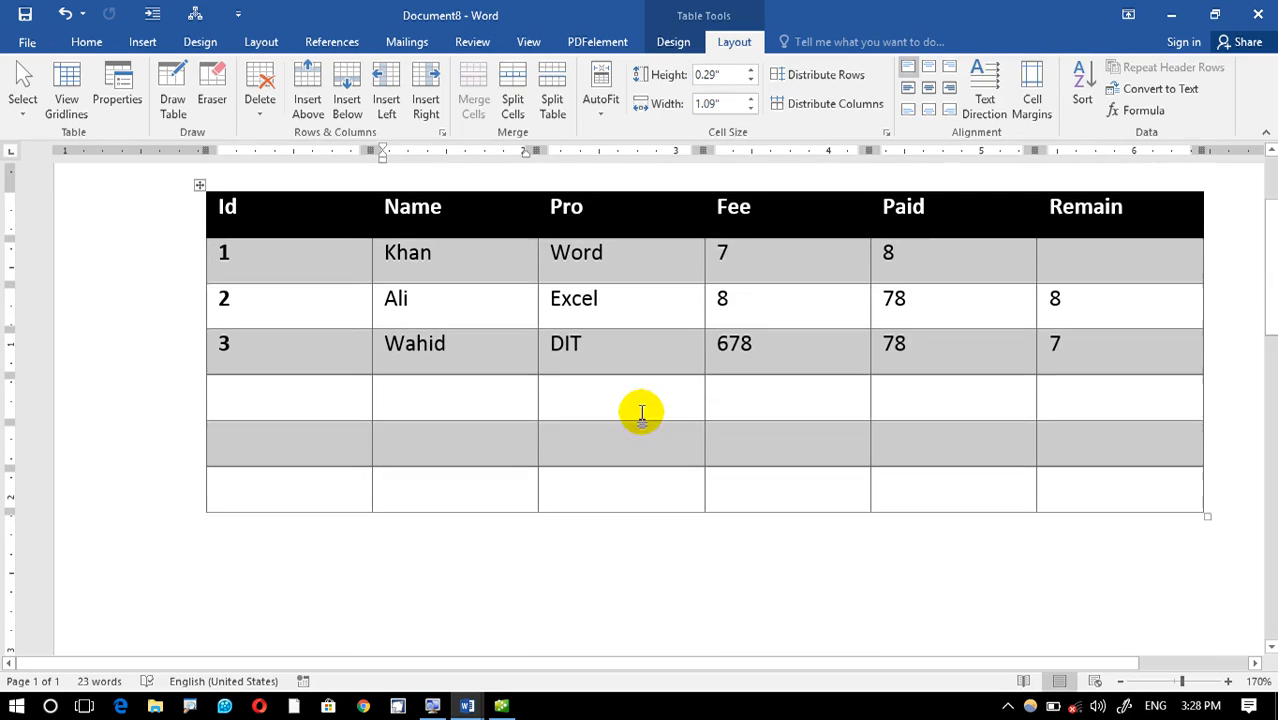
pyautogui.click(499, 548)
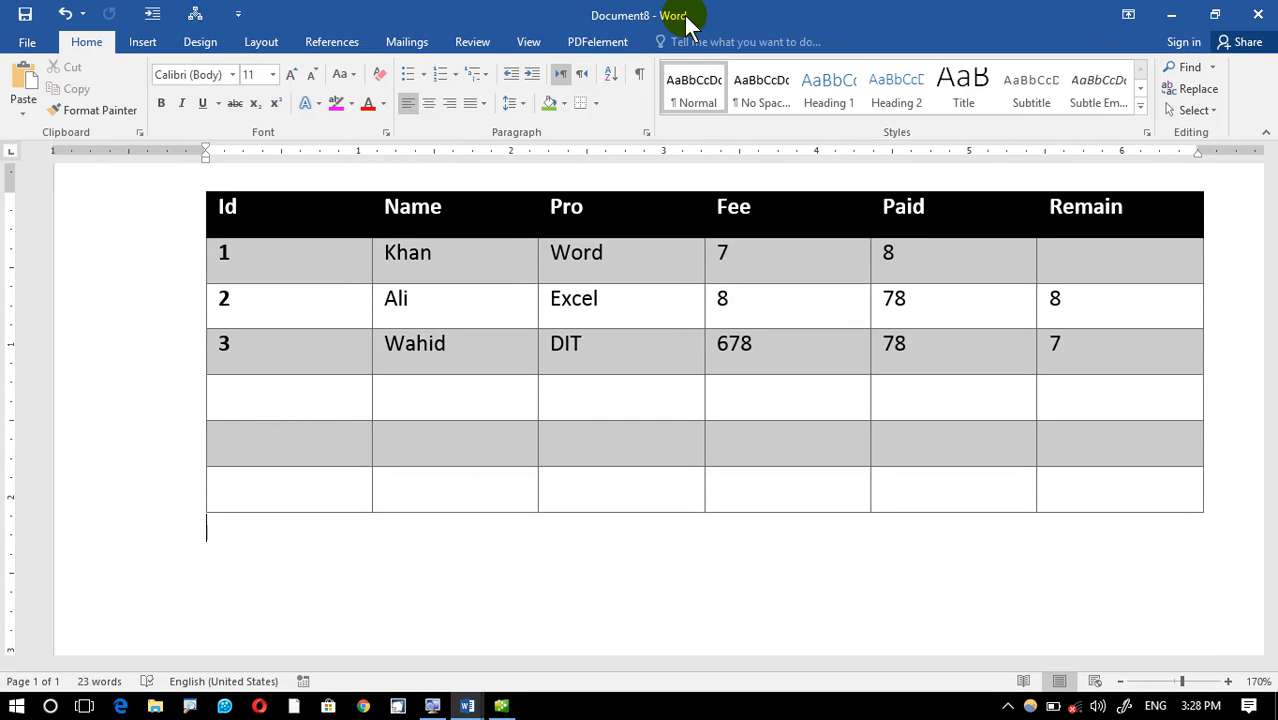
pyautogui.click(471, 400)
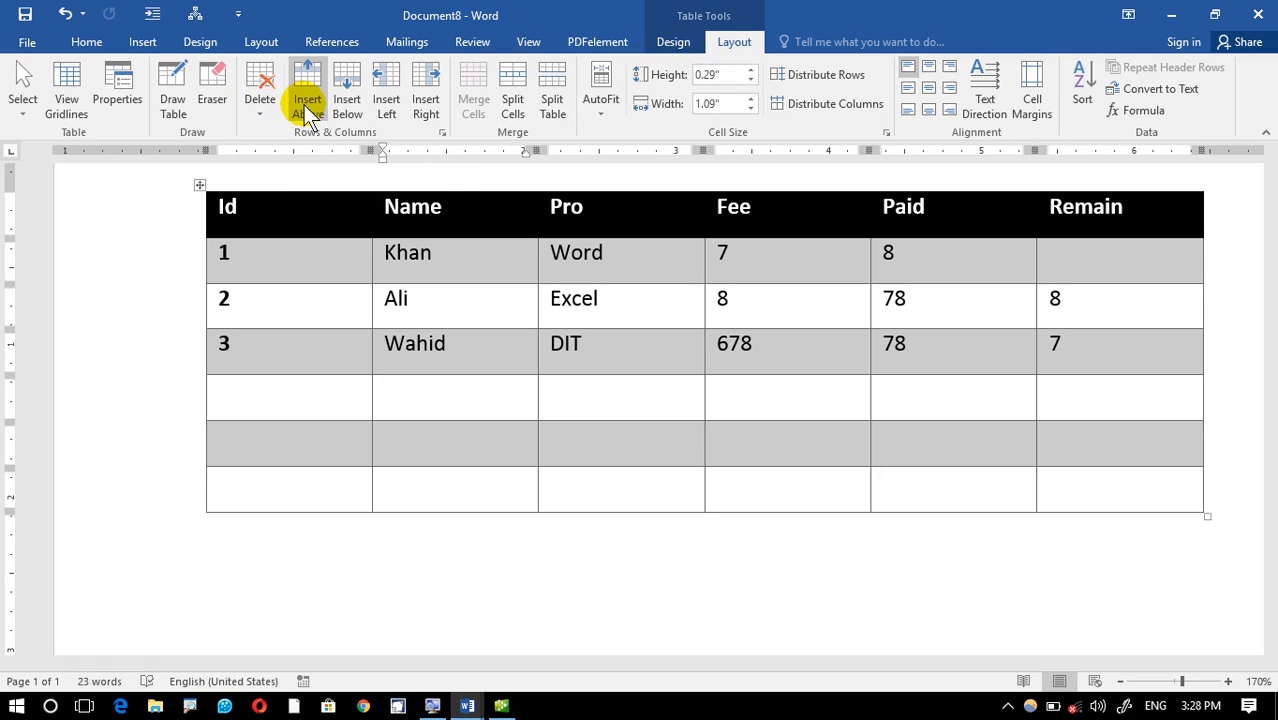
pyautogui.click(680, 41)
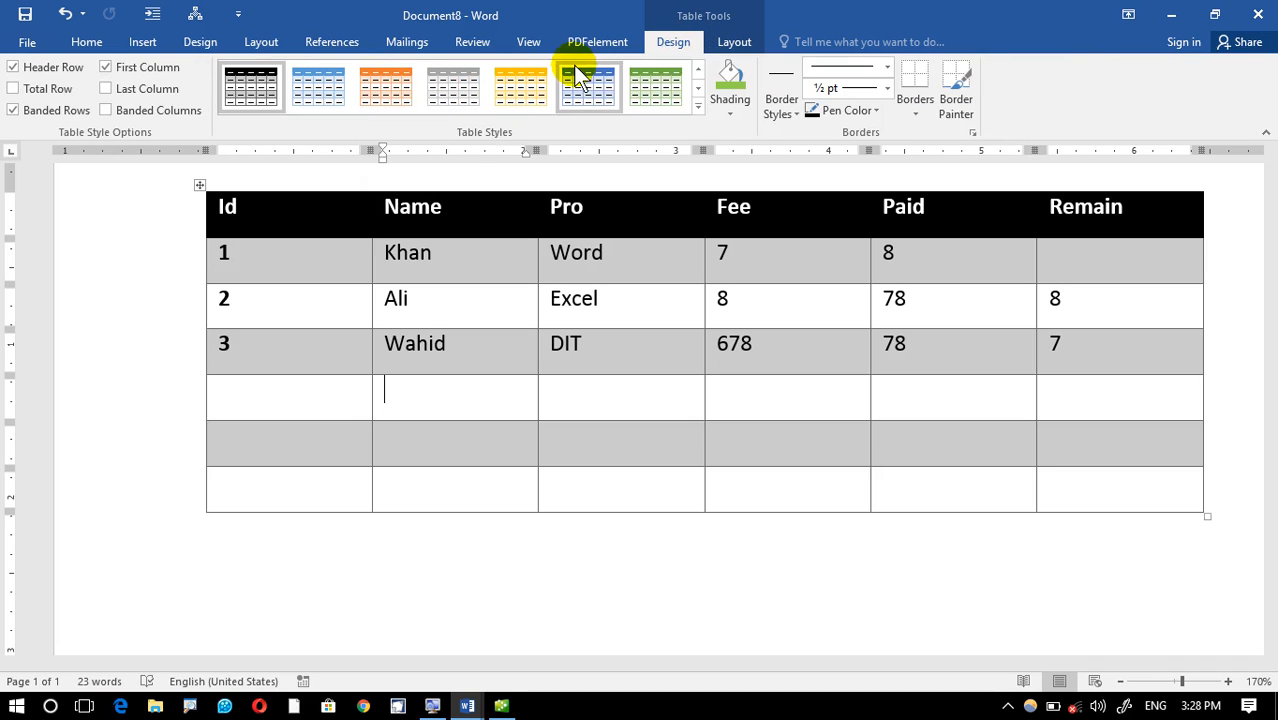
pyautogui.click(603, 253)
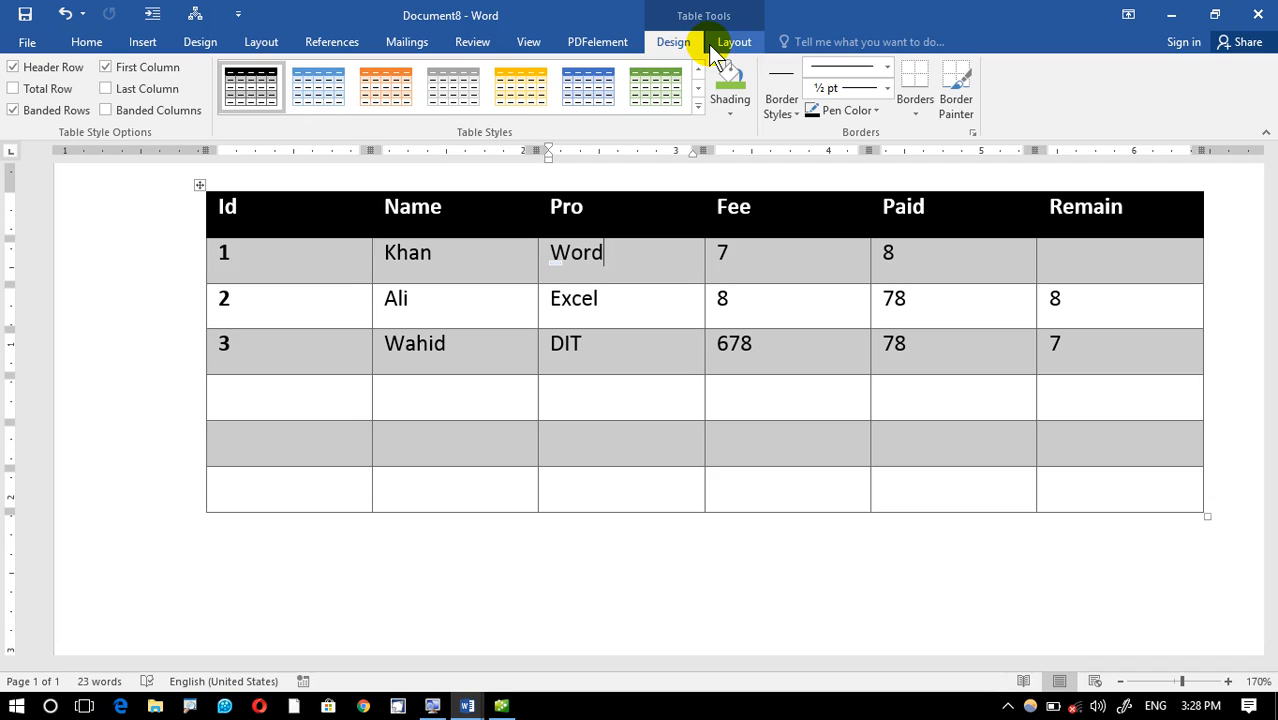
pyautogui.click(522, 46)
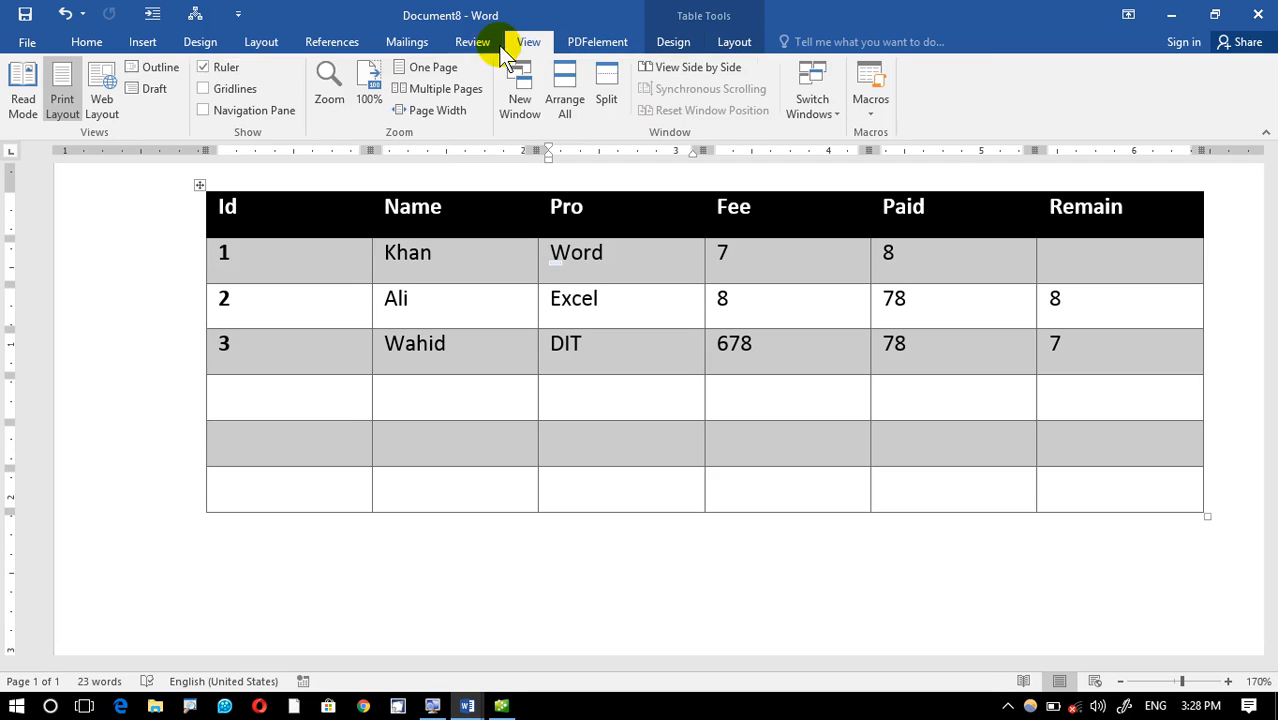
# Convert the whole table to text, separating the text with tabs
pyautogui.click(730, 42)
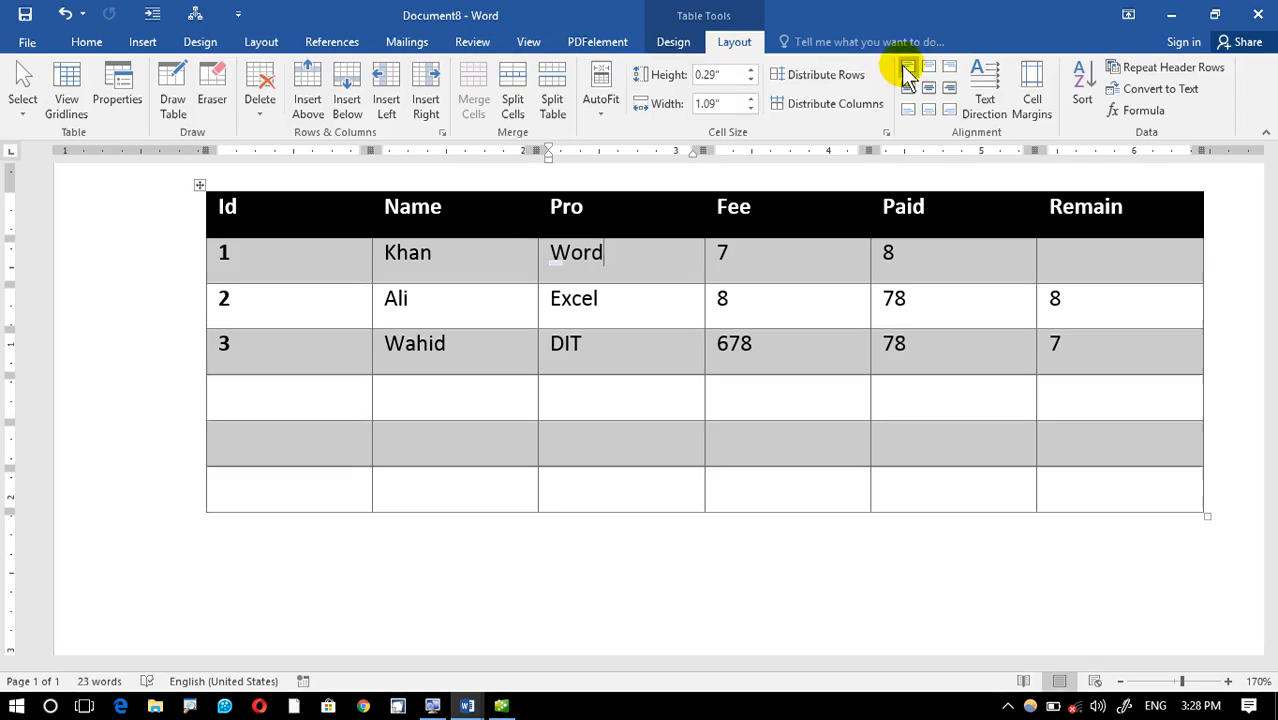
pyautogui.click(1143, 82)
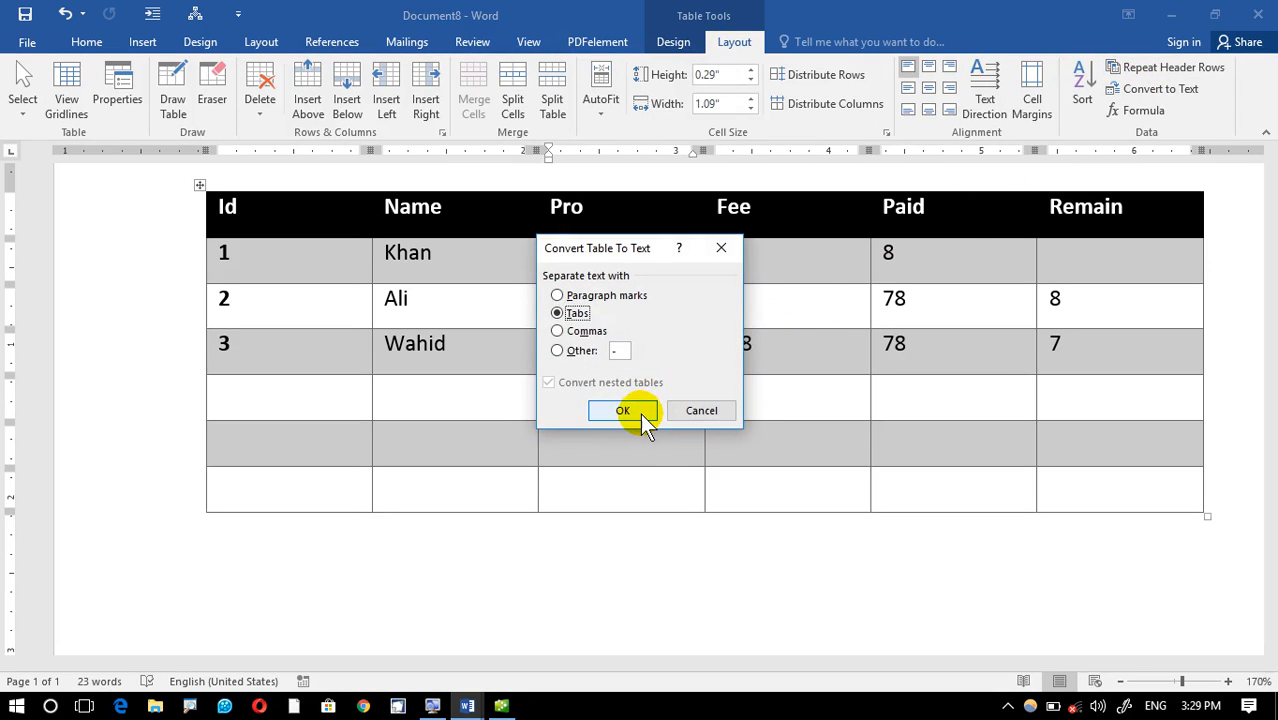
pyautogui.click(605, 414)
pyautogui.click(758, 346)
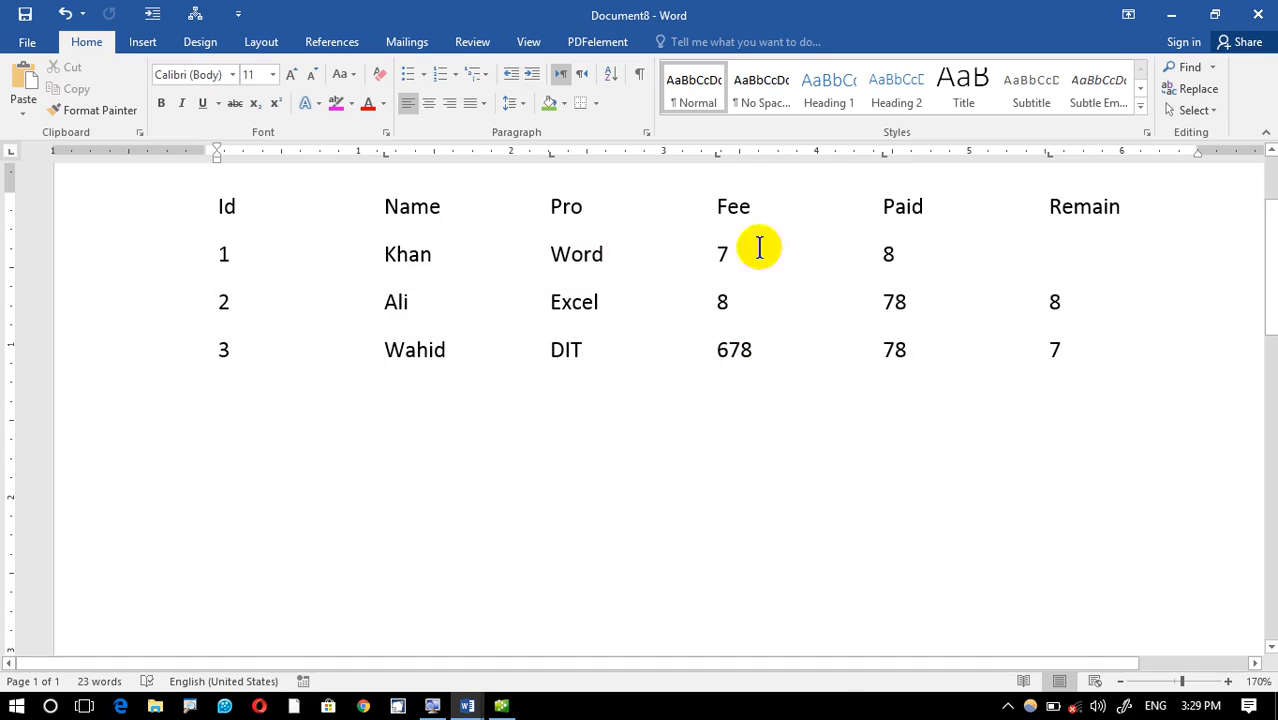
pyautogui.scroll(2, 993, 377)
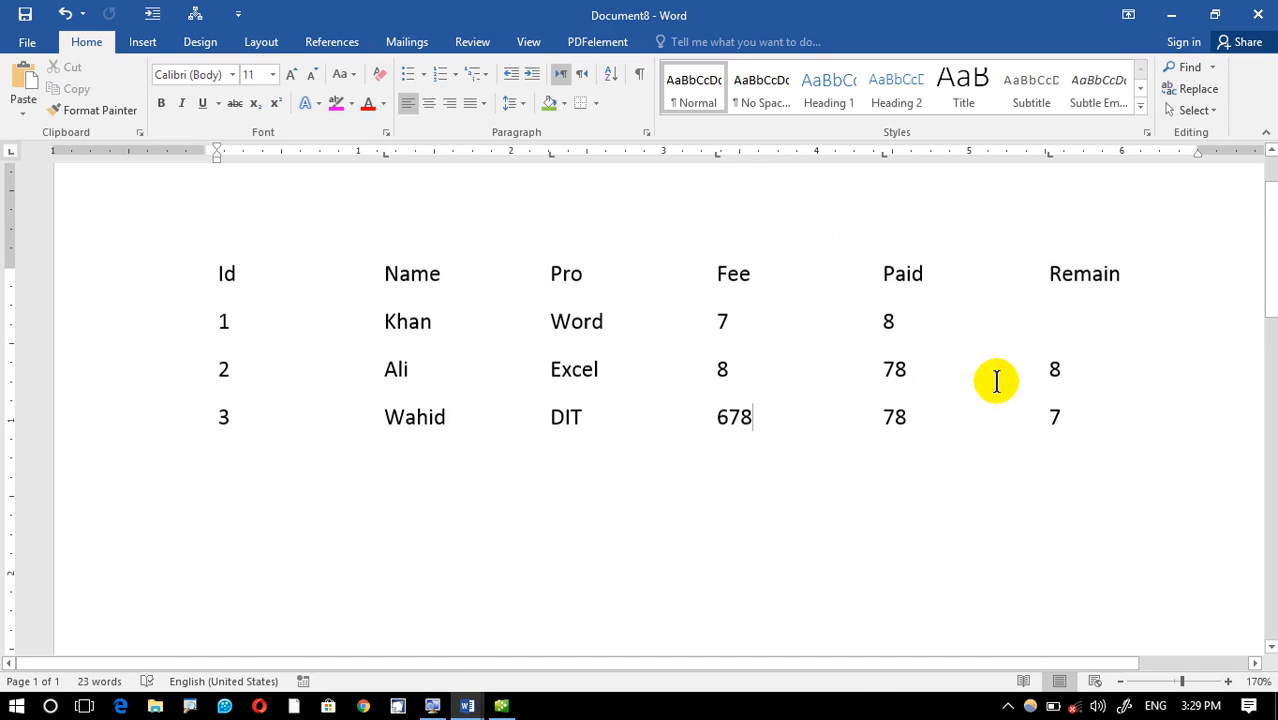
# Select the converted text to inspect it, and undo the conversion of the table to text
pyautogui.moveTo(195, 253); pyautogui.dragTo(1108, 459)
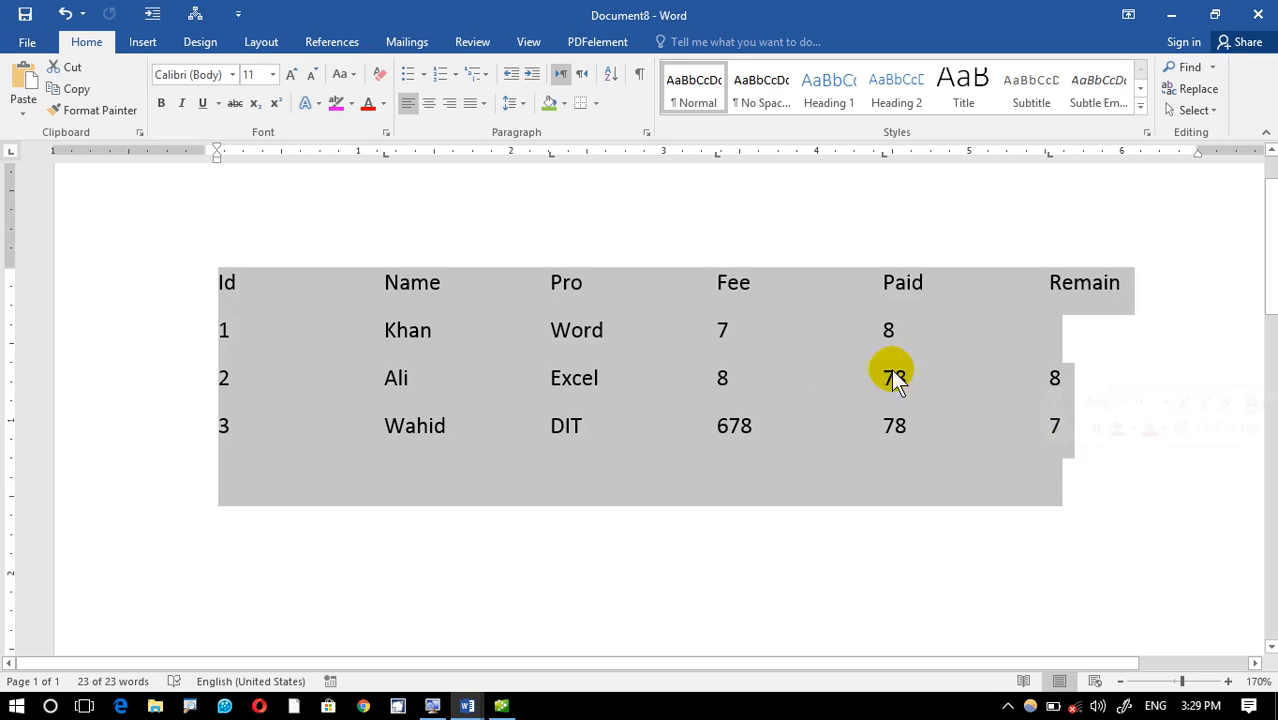
pyautogui.click(777, 320)
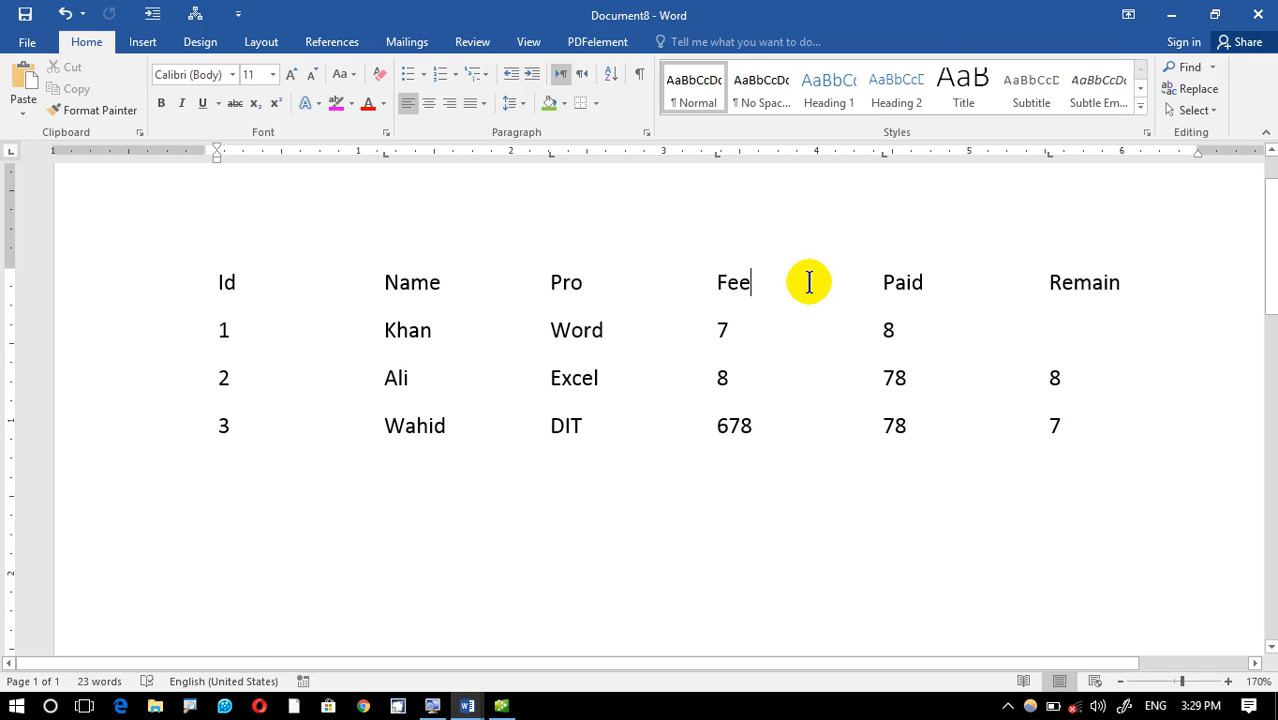
pyautogui.hotkey('ctrl', 'z')
pyautogui.click(820, 340)
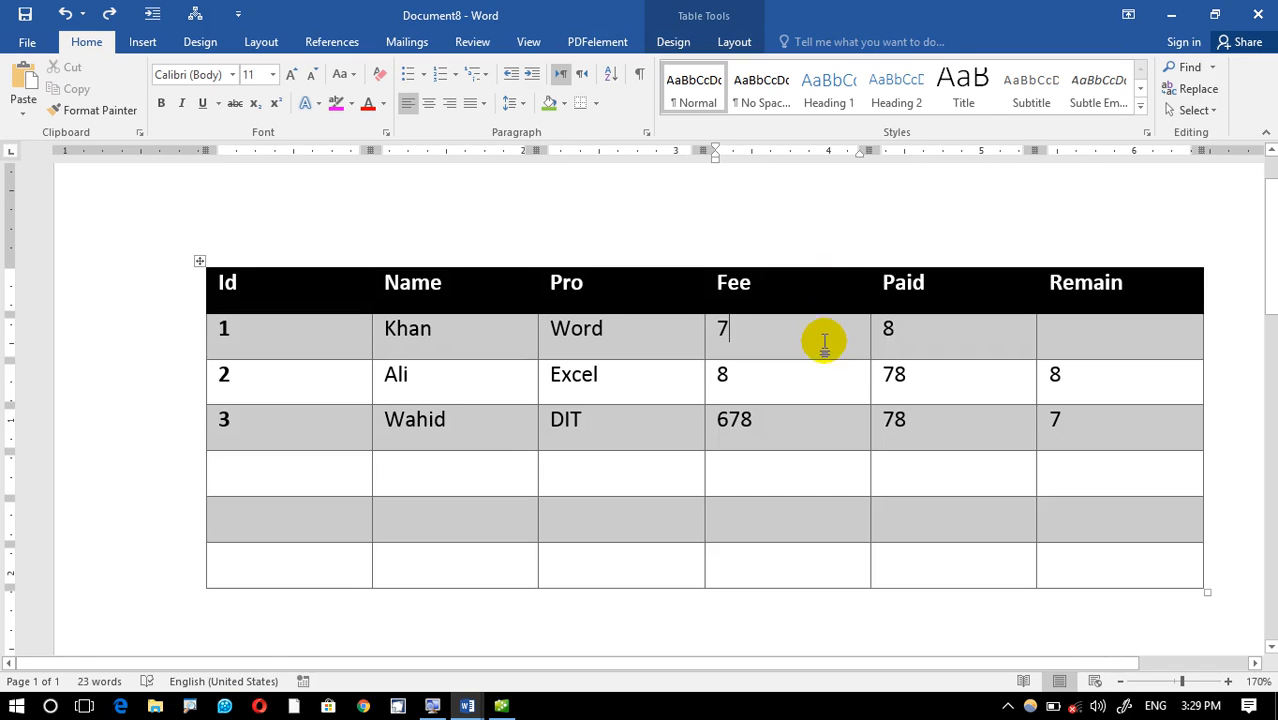
pyautogui.click(733, 42)
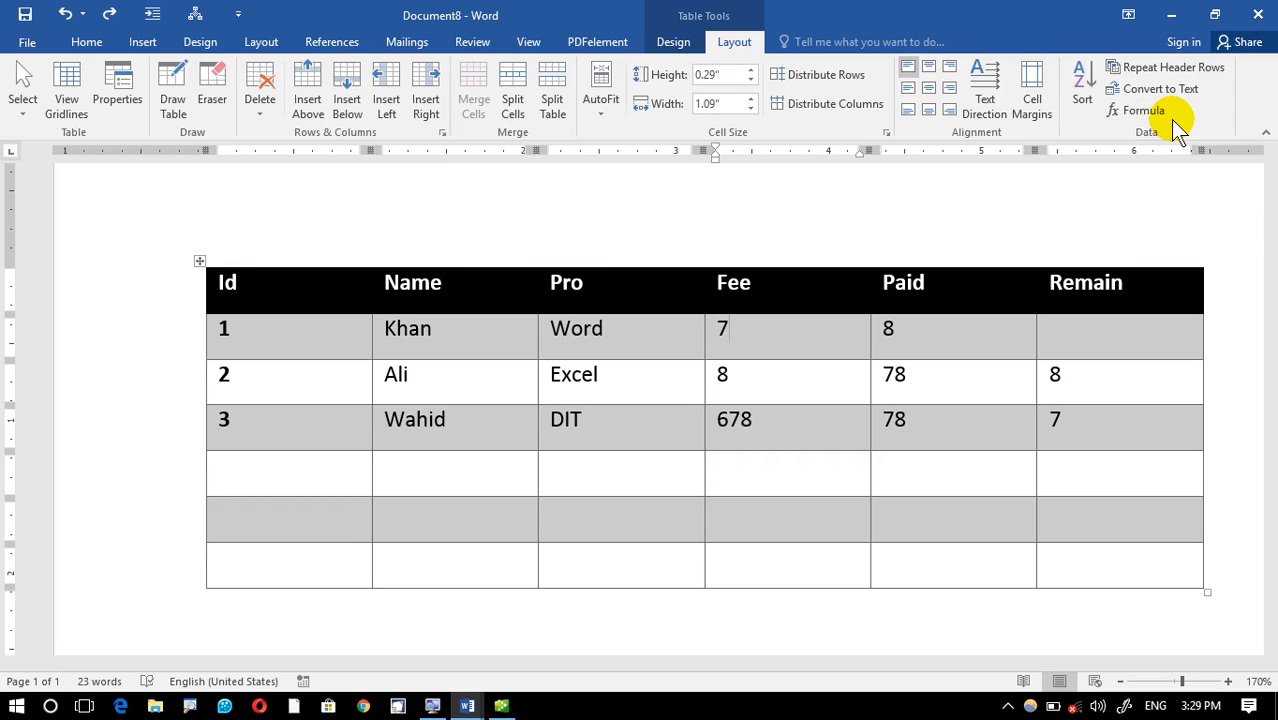
pyautogui.click(143, 44)
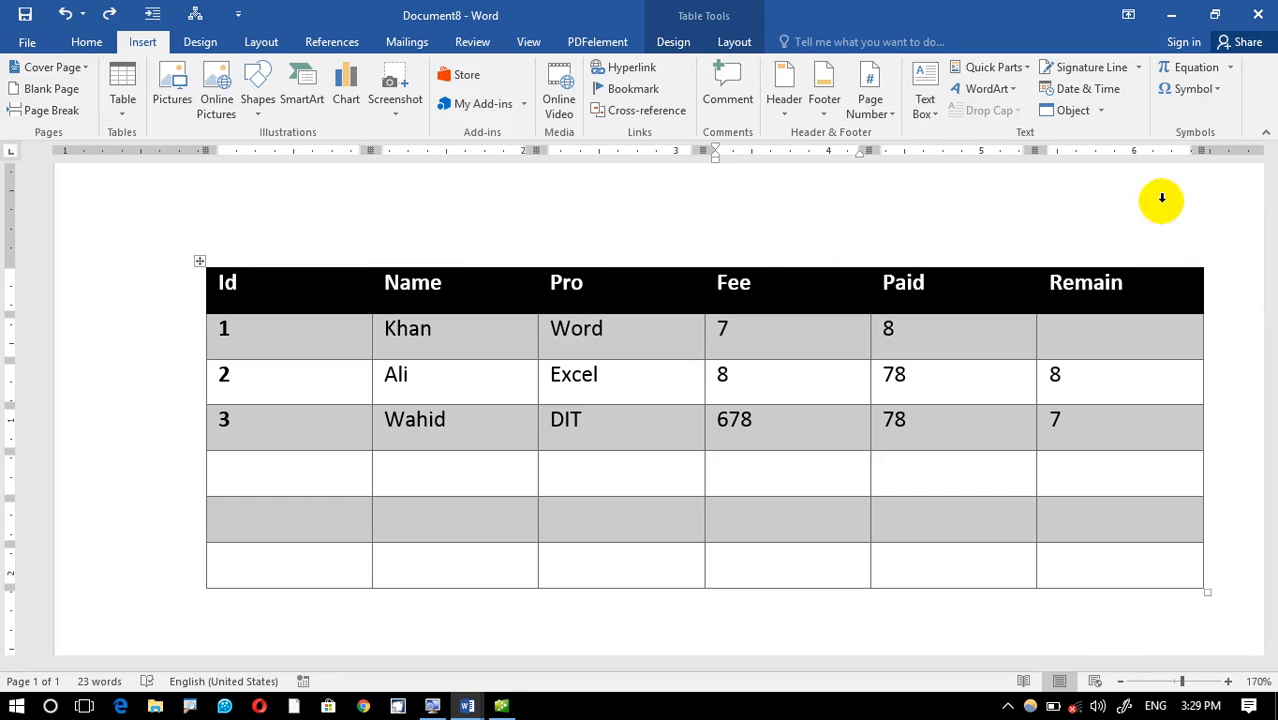
pyautogui.click(990, 67)
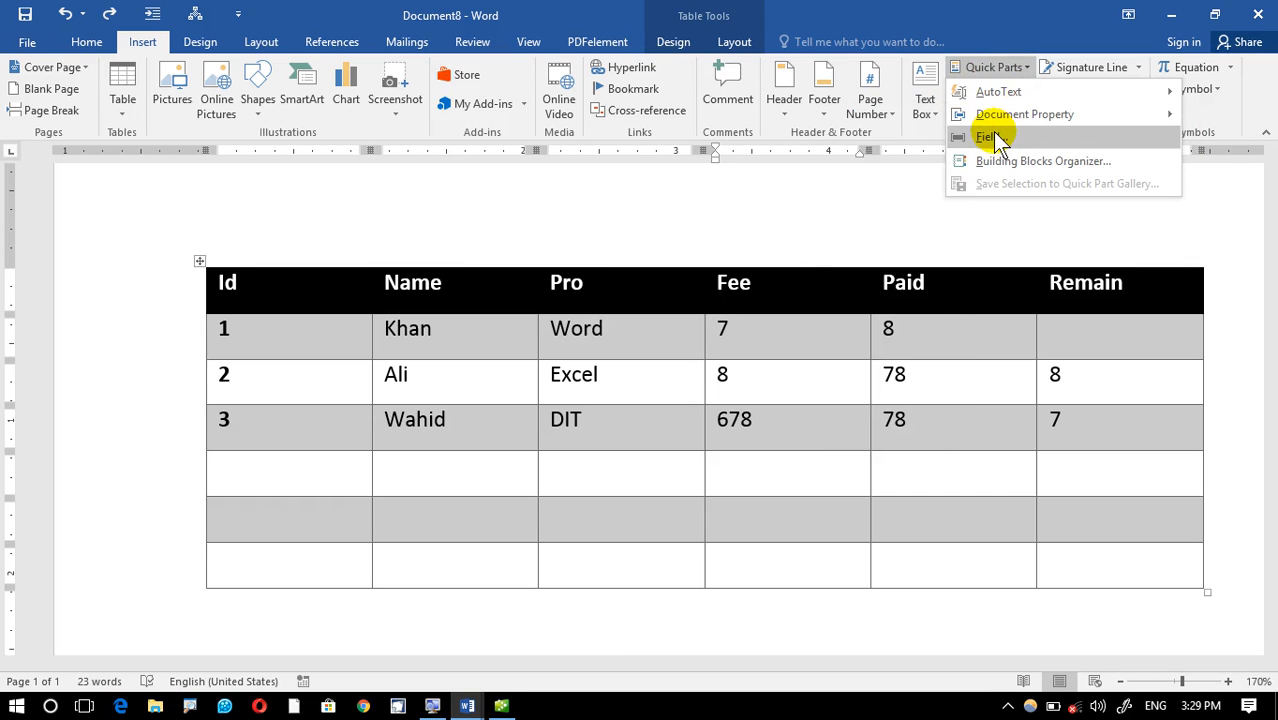
pyautogui.click(785, 326)
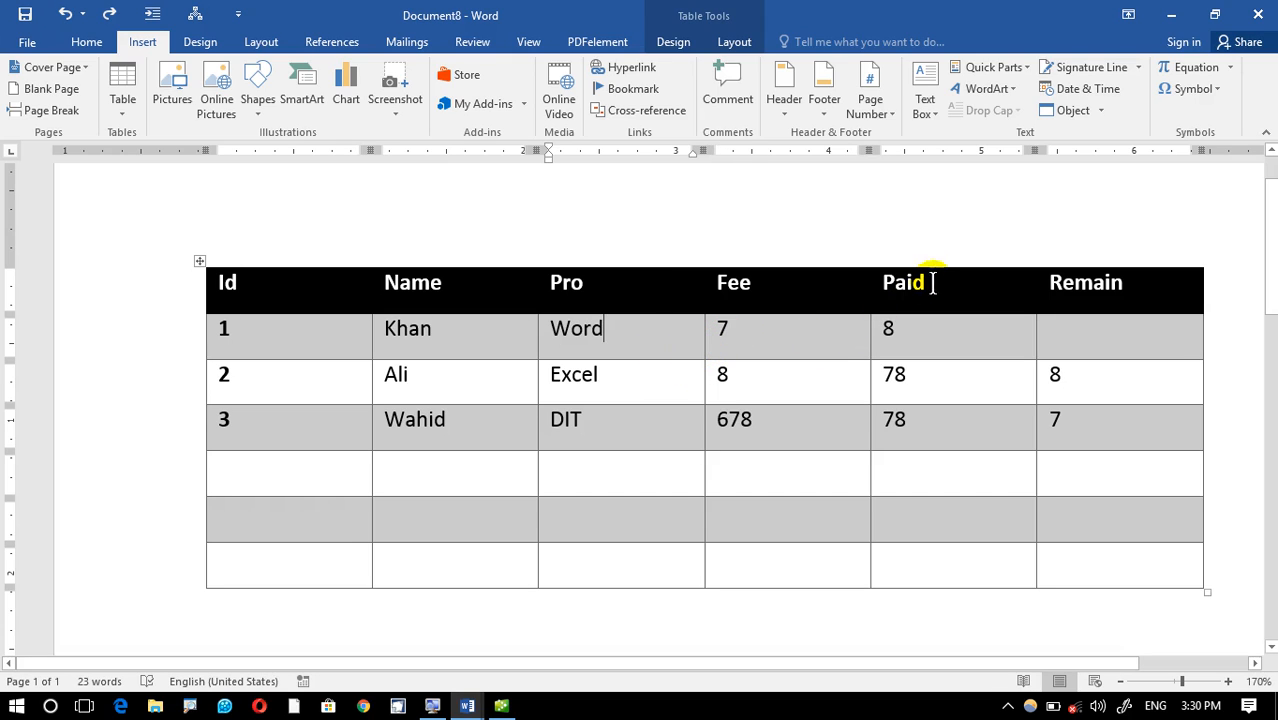
# Delete the Paid and Remain columns from the table
pyautogui.moveTo(902, 282); pyautogui.dragTo(1150, 575)
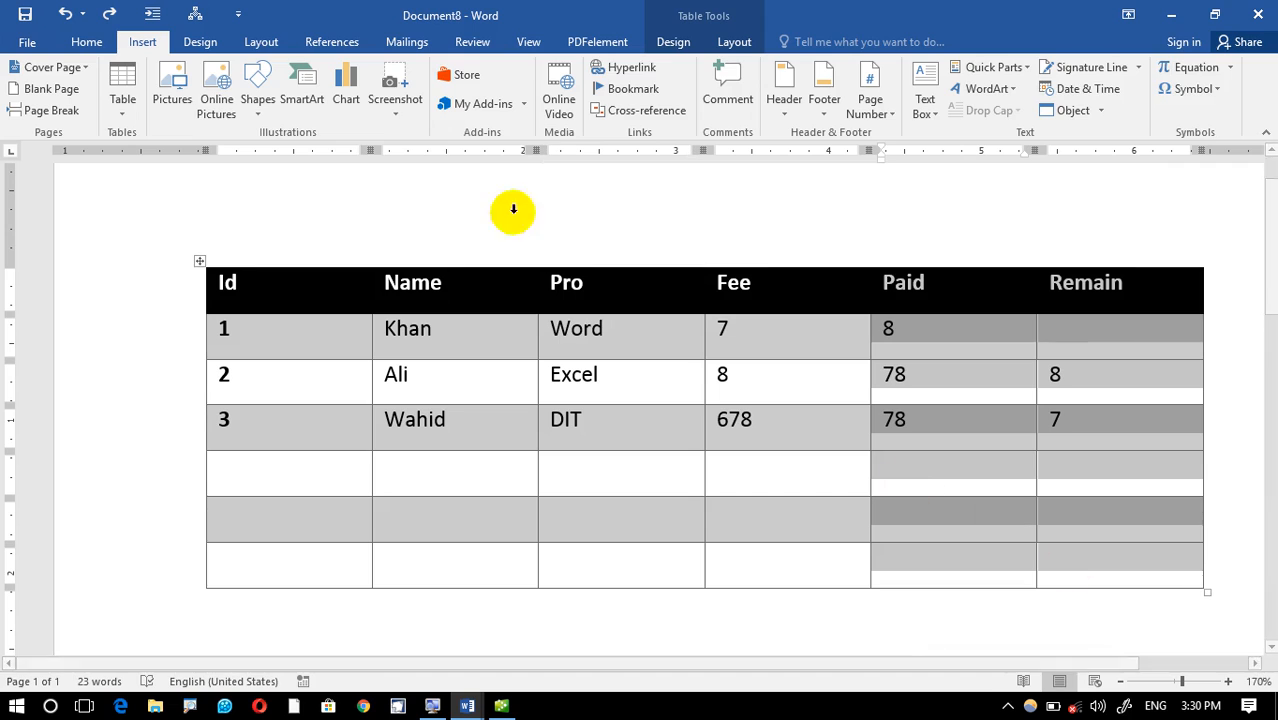
pyautogui.click(729, 45)
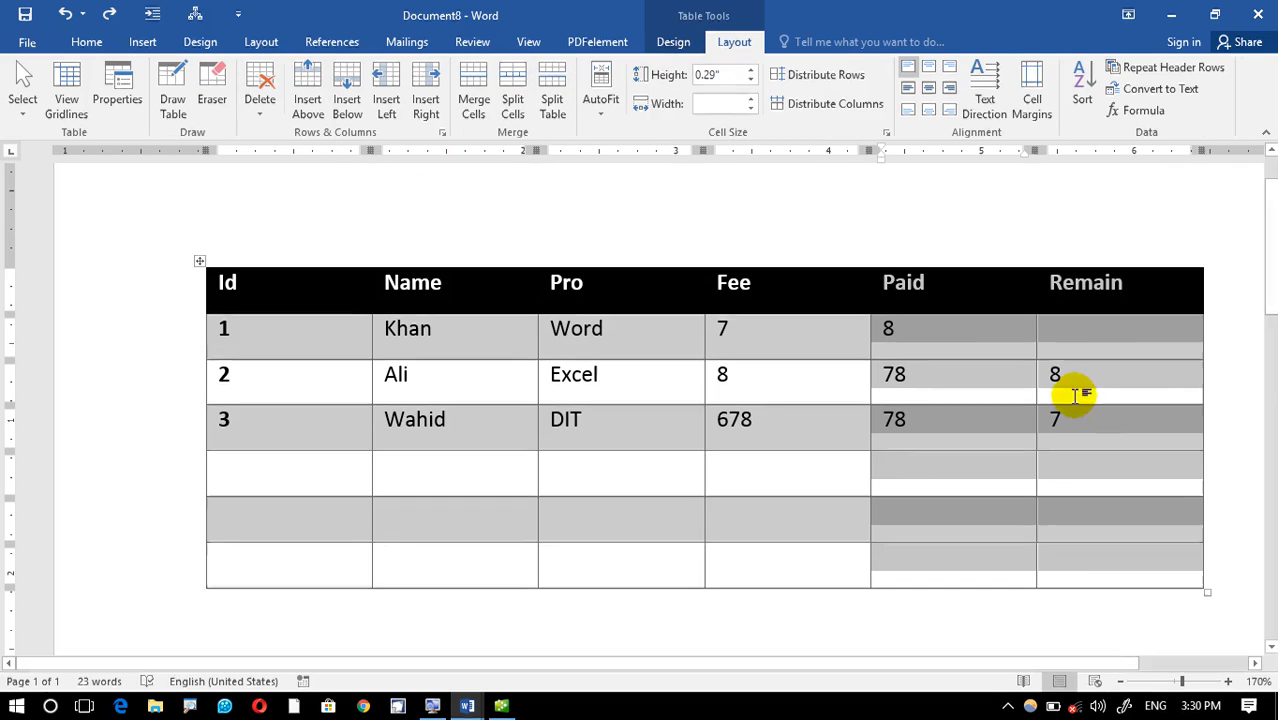
pyautogui.click(257, 108)
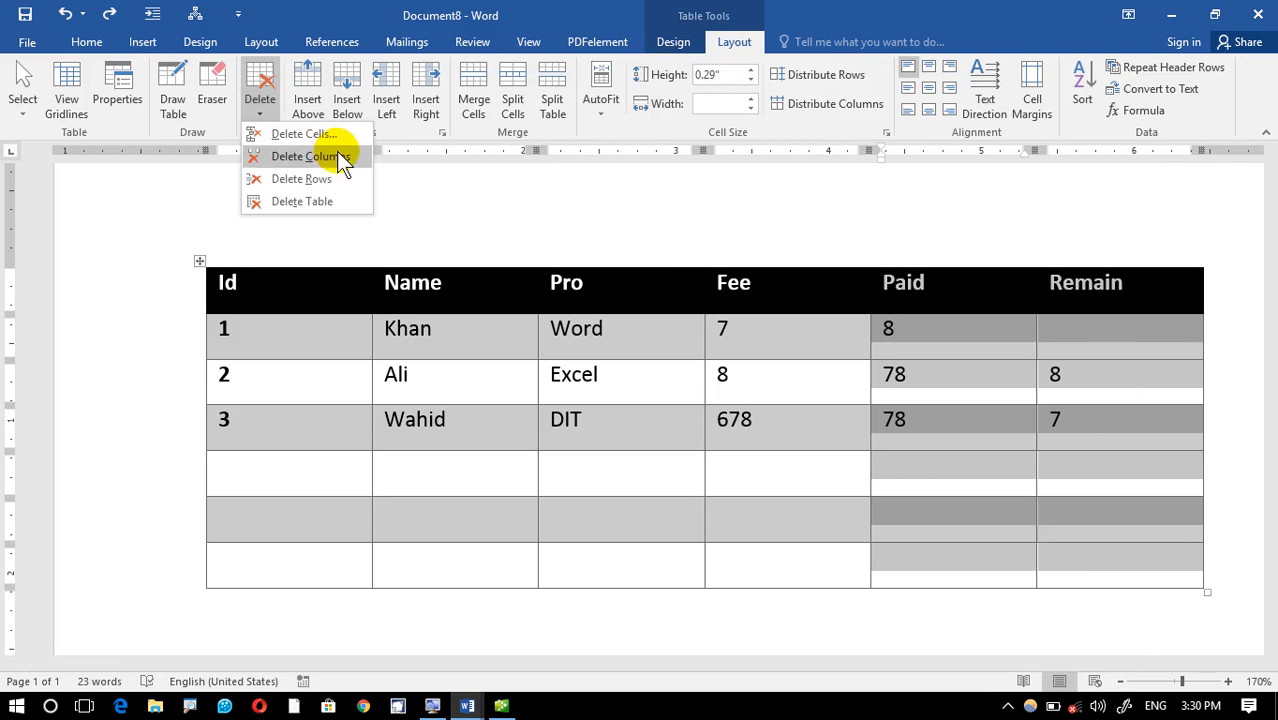
pyautogui.click(310, 157)
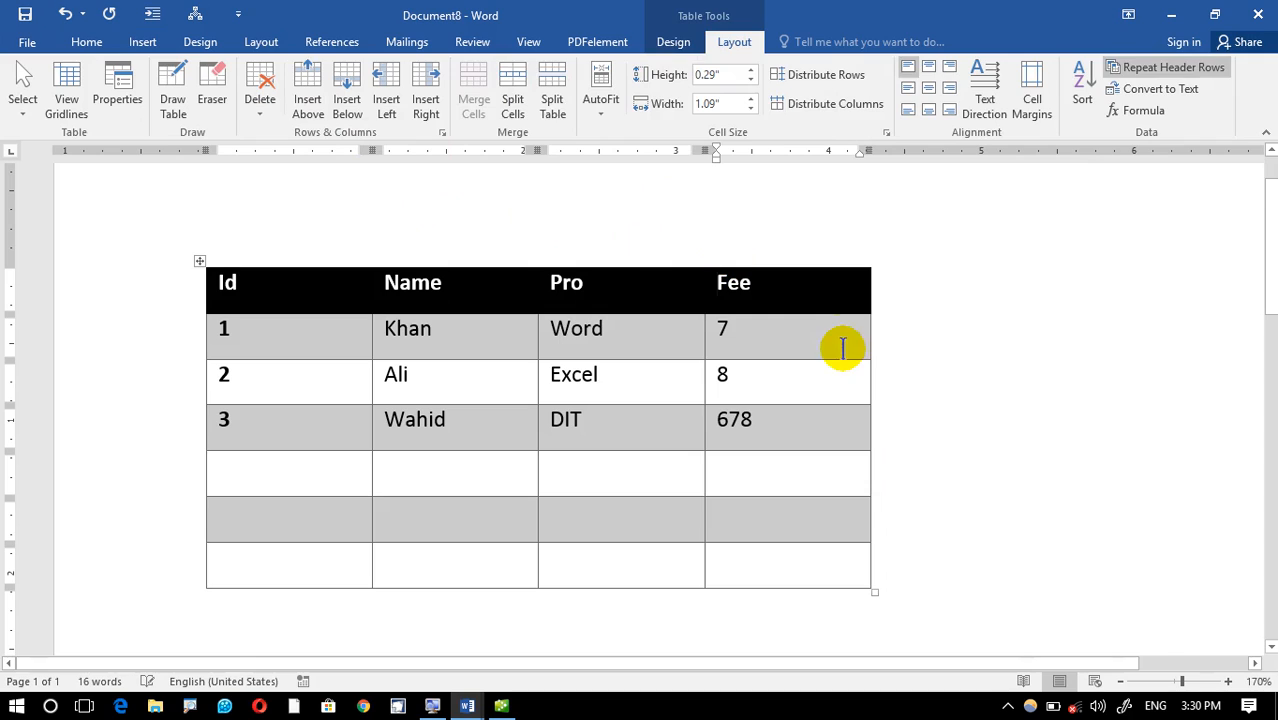
# Enter 7 and 567 in the first two empty Fee cells, and change the Fee for Id 1 to 767
pyautogui.click(743, 477)
pyautogui.write('7')
pyautogui.press('Down')
pyautogui.write('567')
pyautogui.press('Down')
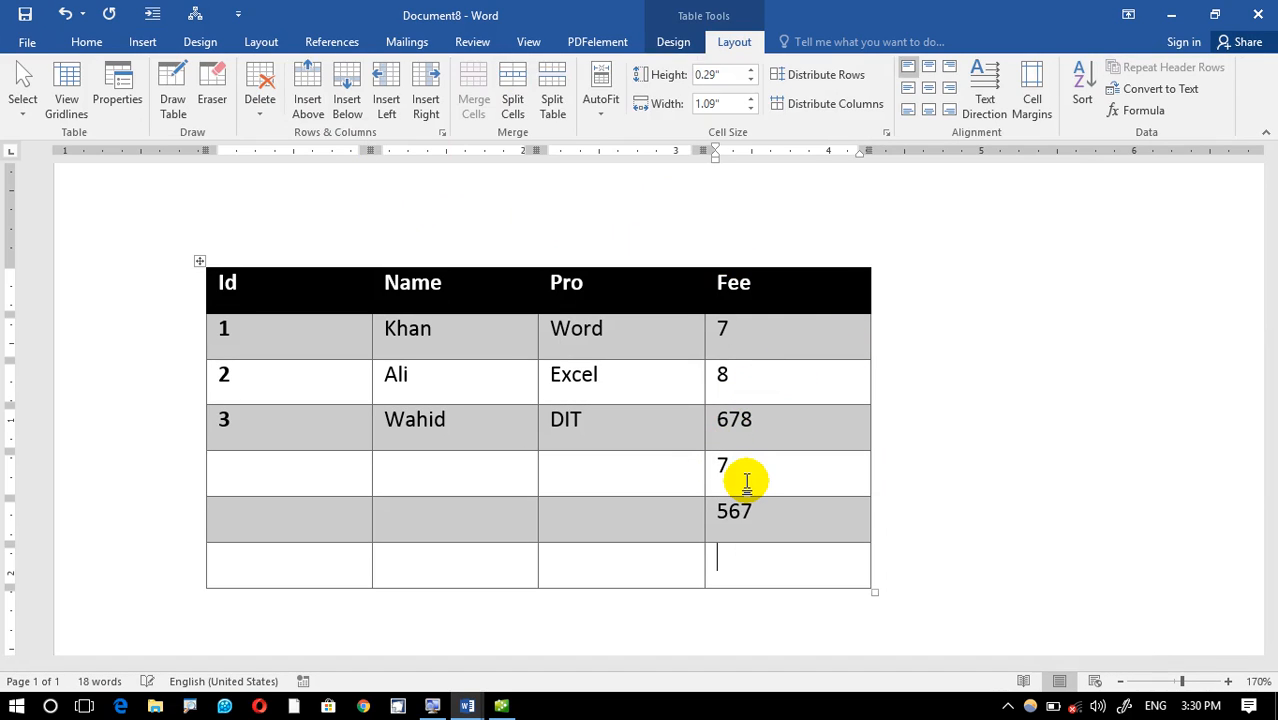
pyautogui.doubleClick(713, 334)
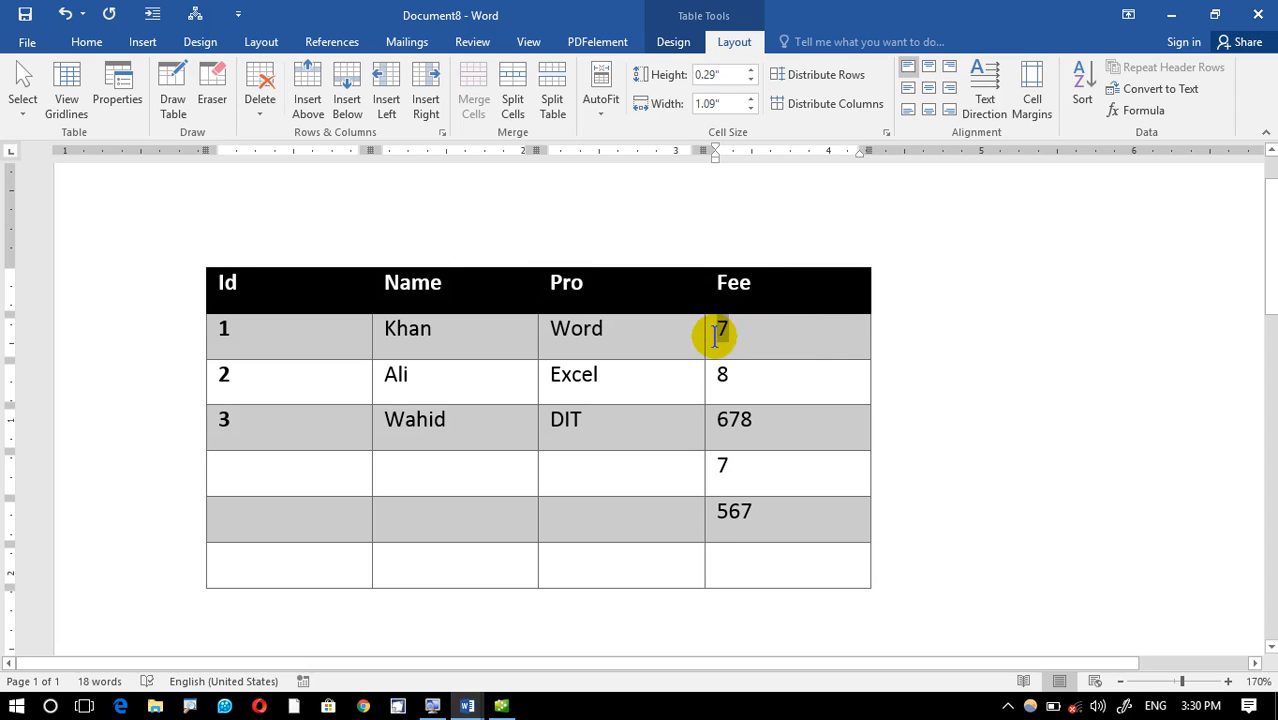
pyautogui.write('767')
pyautogui.press('Down')
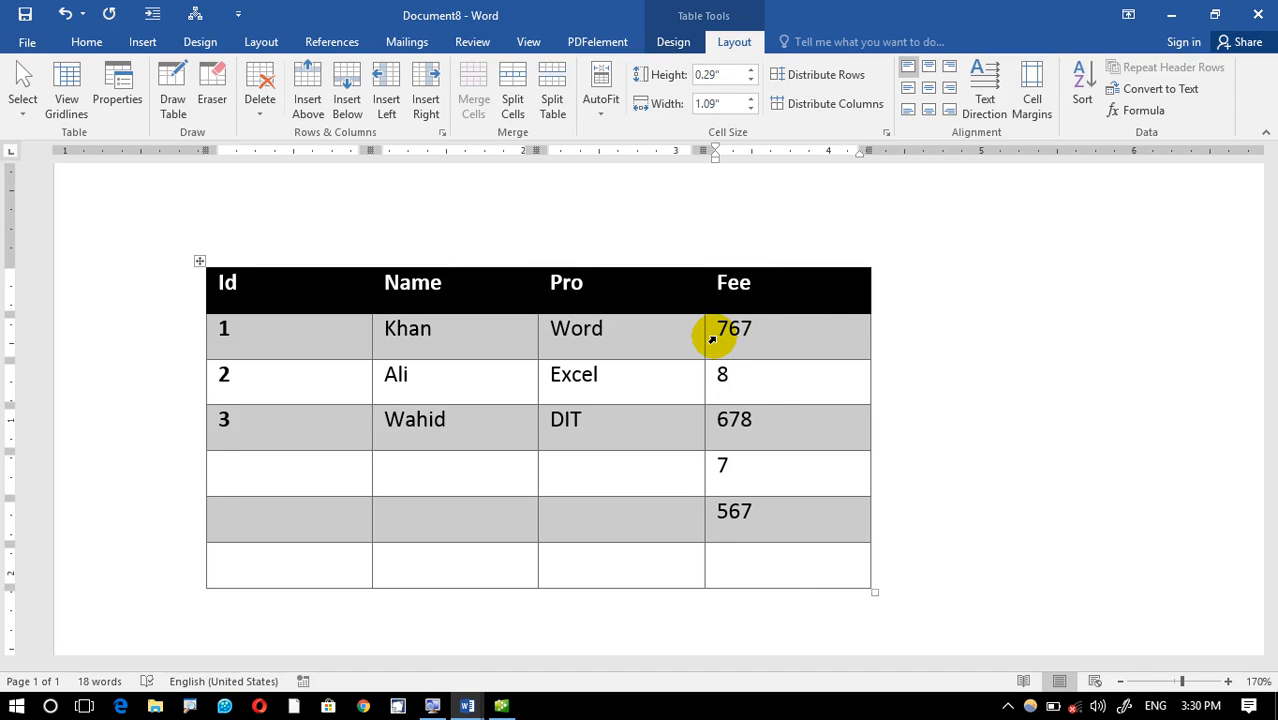
# Insert the formula =SUM(ABOVE) in the last cell of the Fee column and label it "Total" in the Pro column
pyautogui.click(779, 571)
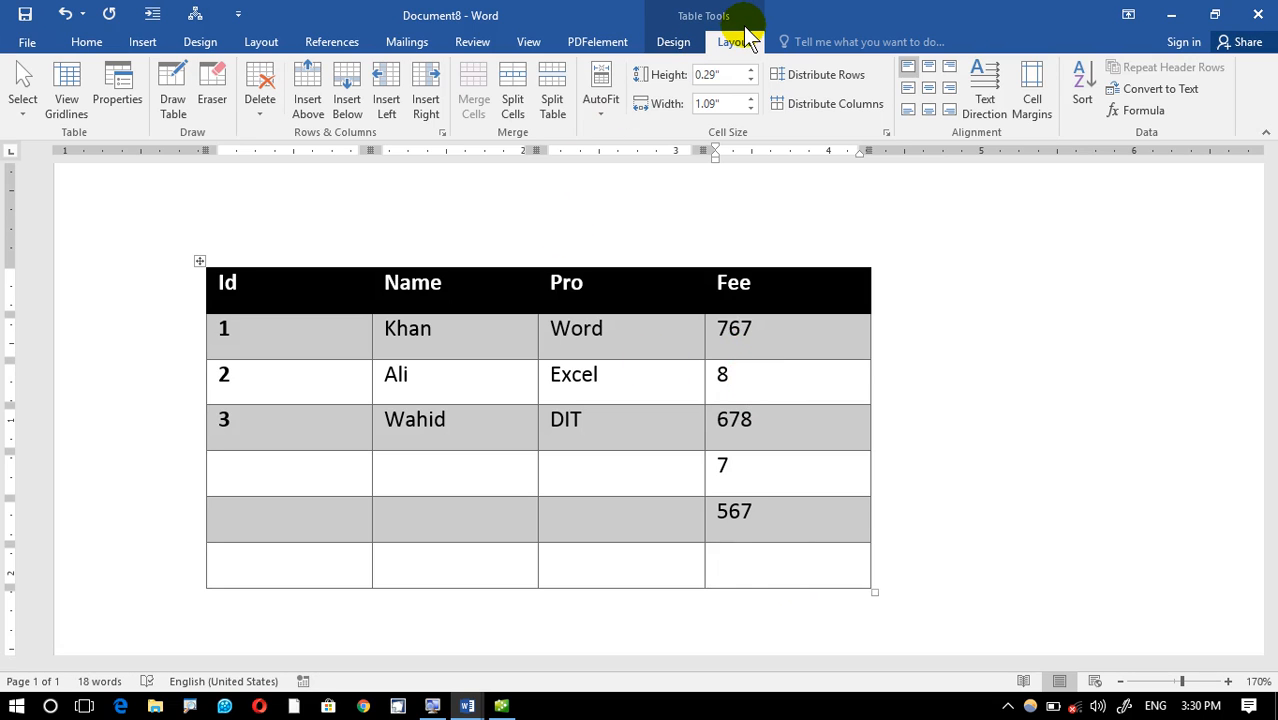
pyautogui.click(1140, 110)
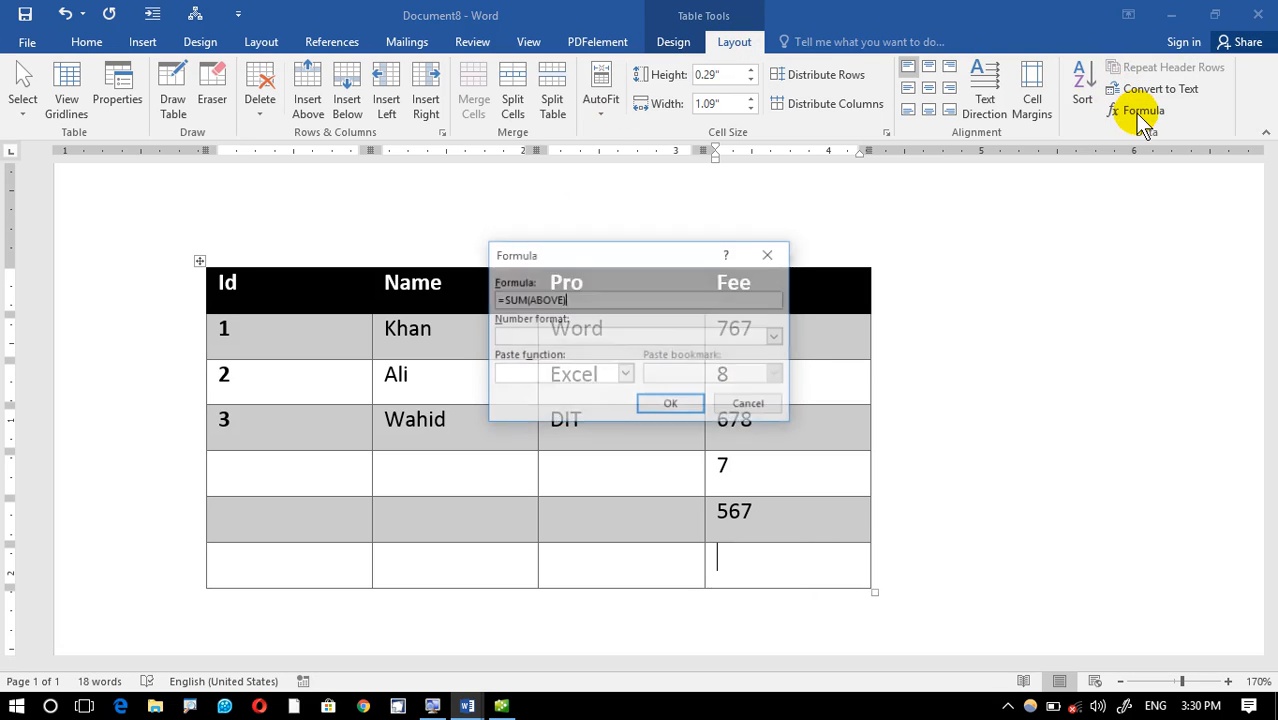
pyautogui.moveTo(611, 257); pyautogui.dragTo(652, 247)
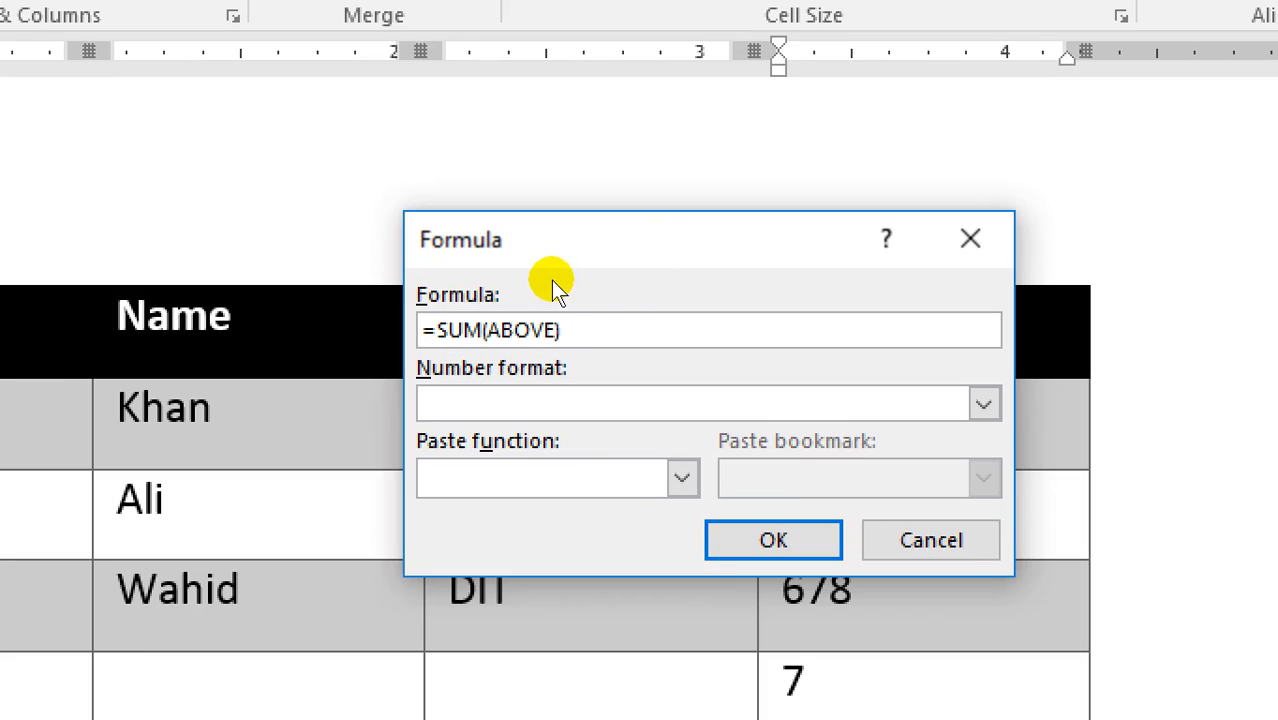
pyautogui.click(448, 331)
pyautogui.moveTo(560, 251); pyautogui.dragTo(748, 148)
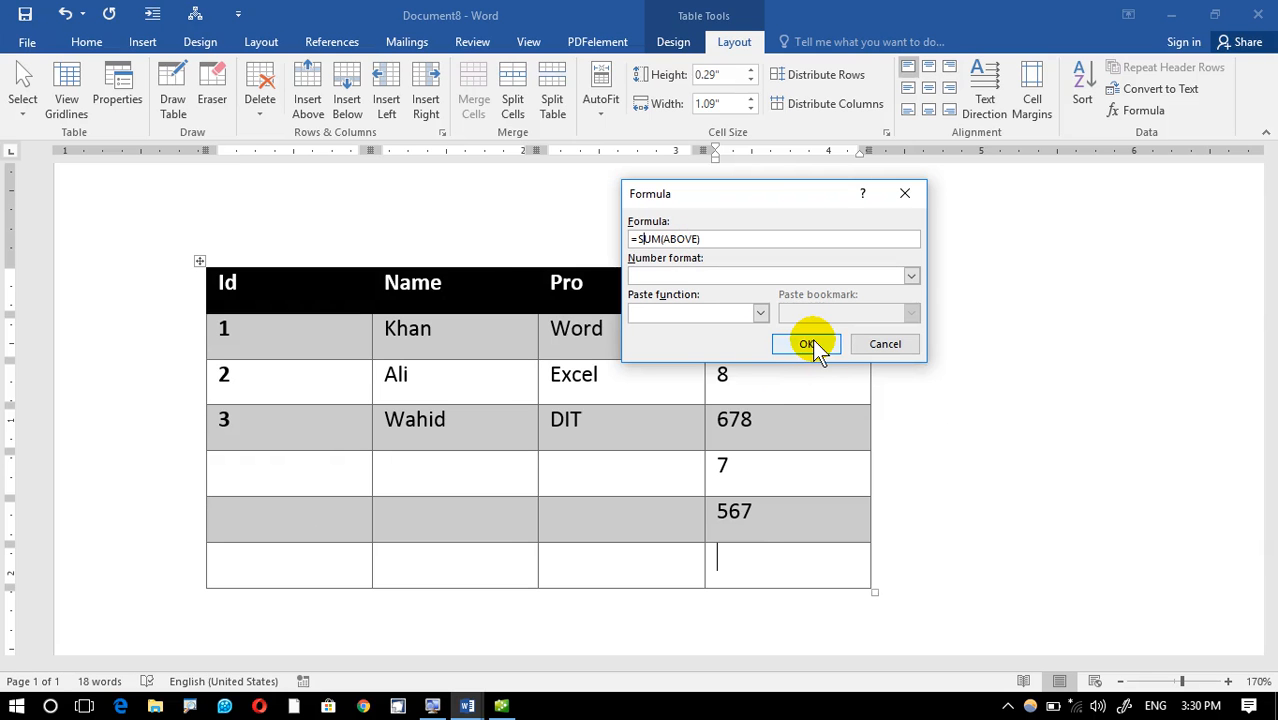
pyautogui.click(934, 403)
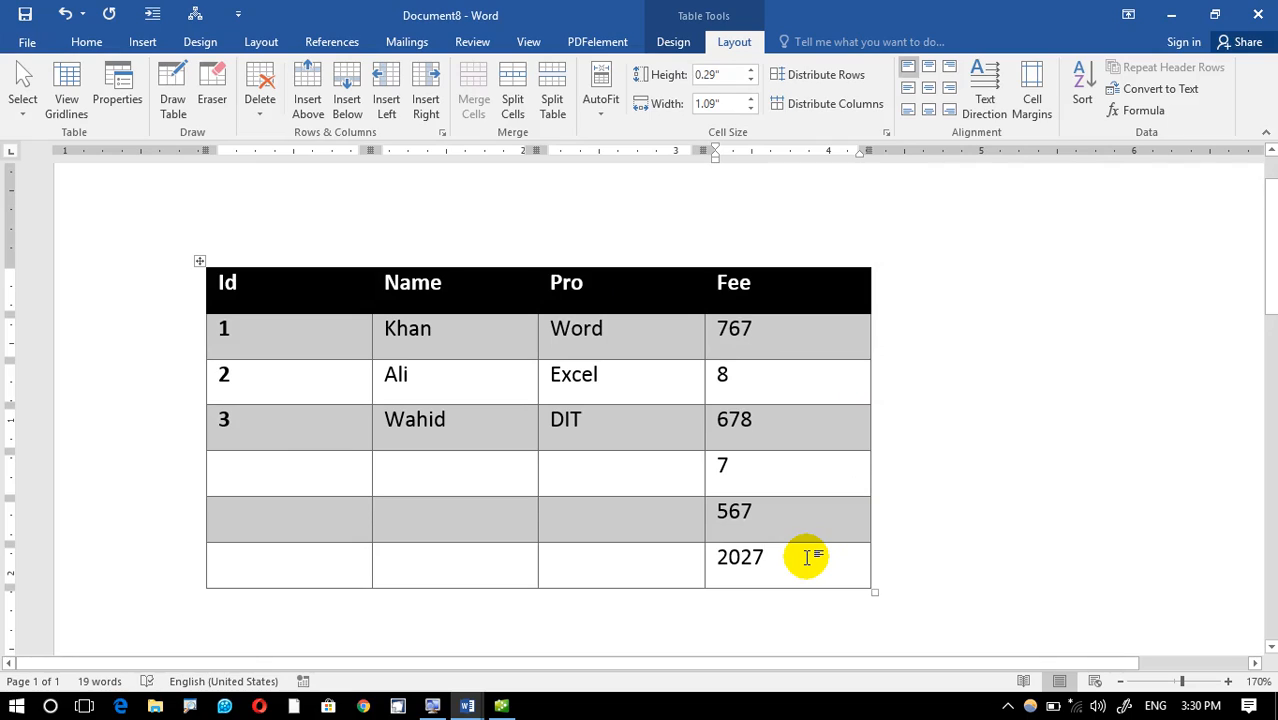
pyautogui.click(651, 569)
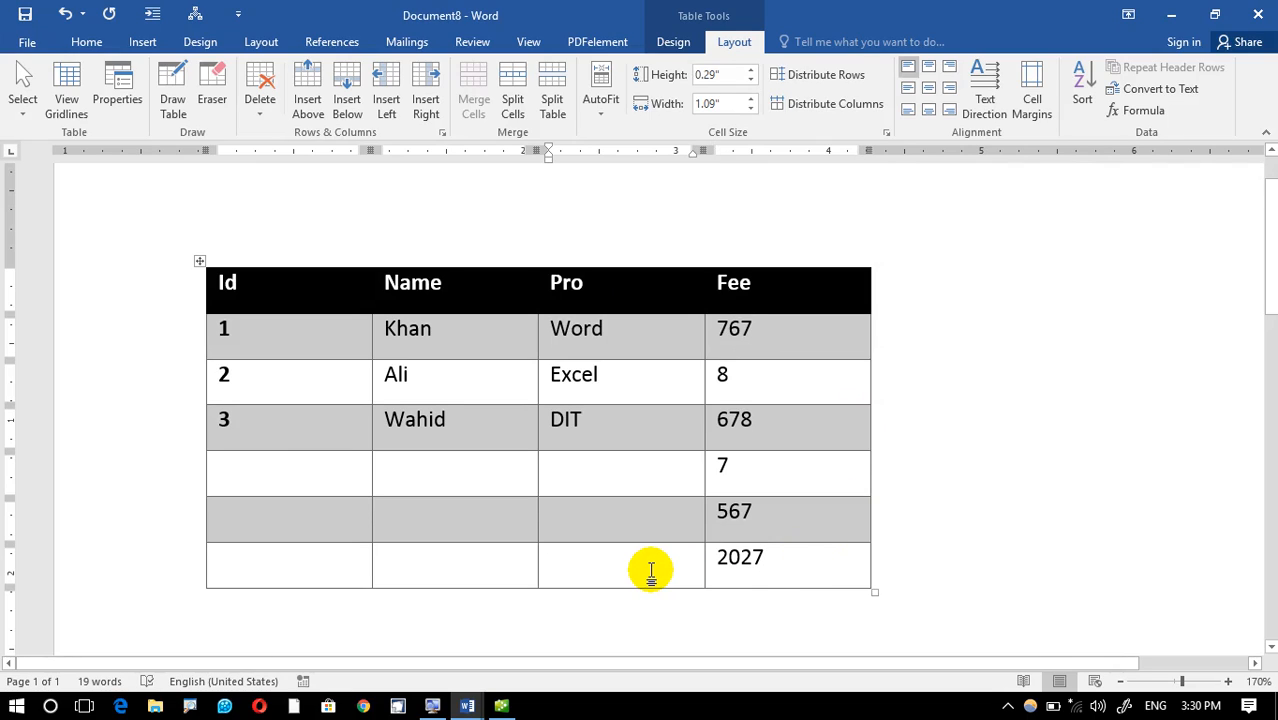
pyautogui.write('Total')
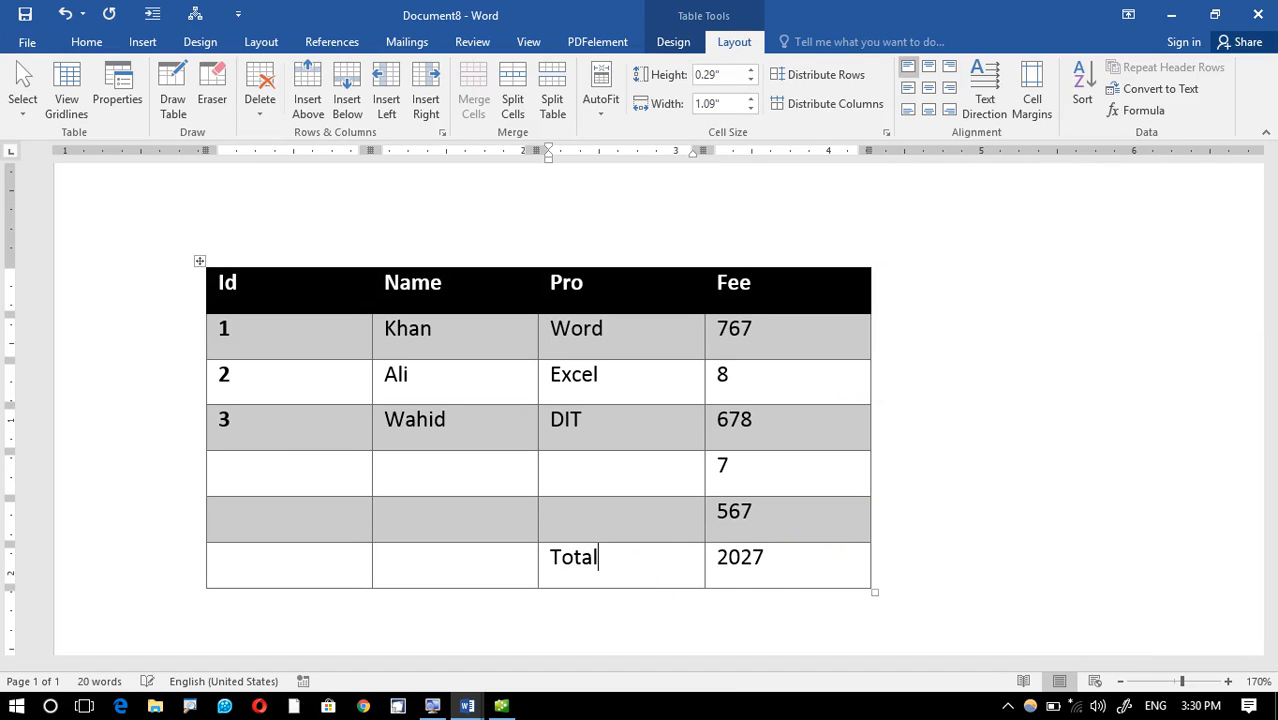
# Clear the sum from the last cell of the Fee column
pyautogui.doubleClick(744, 566)
pyautogui.press('Delete')
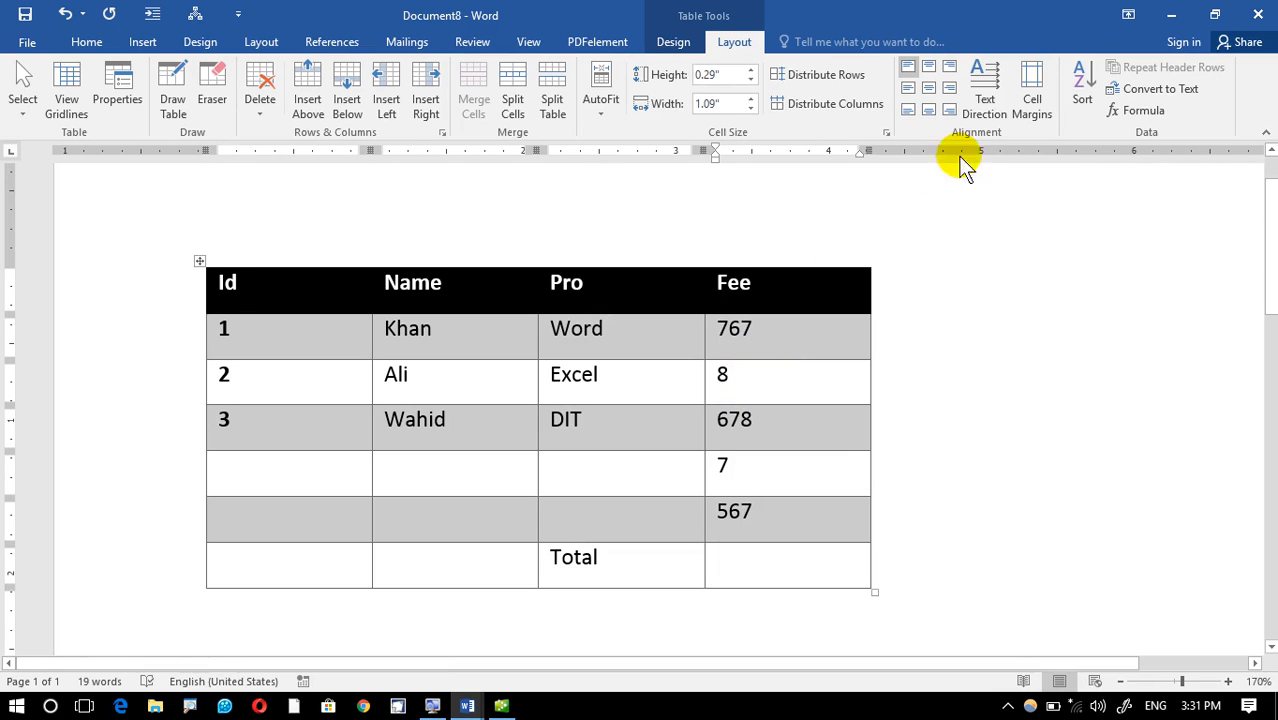
# Try to insert the formula MAX() without an equals sign in the last Fee cell
pyautogui.click(1121, 109)
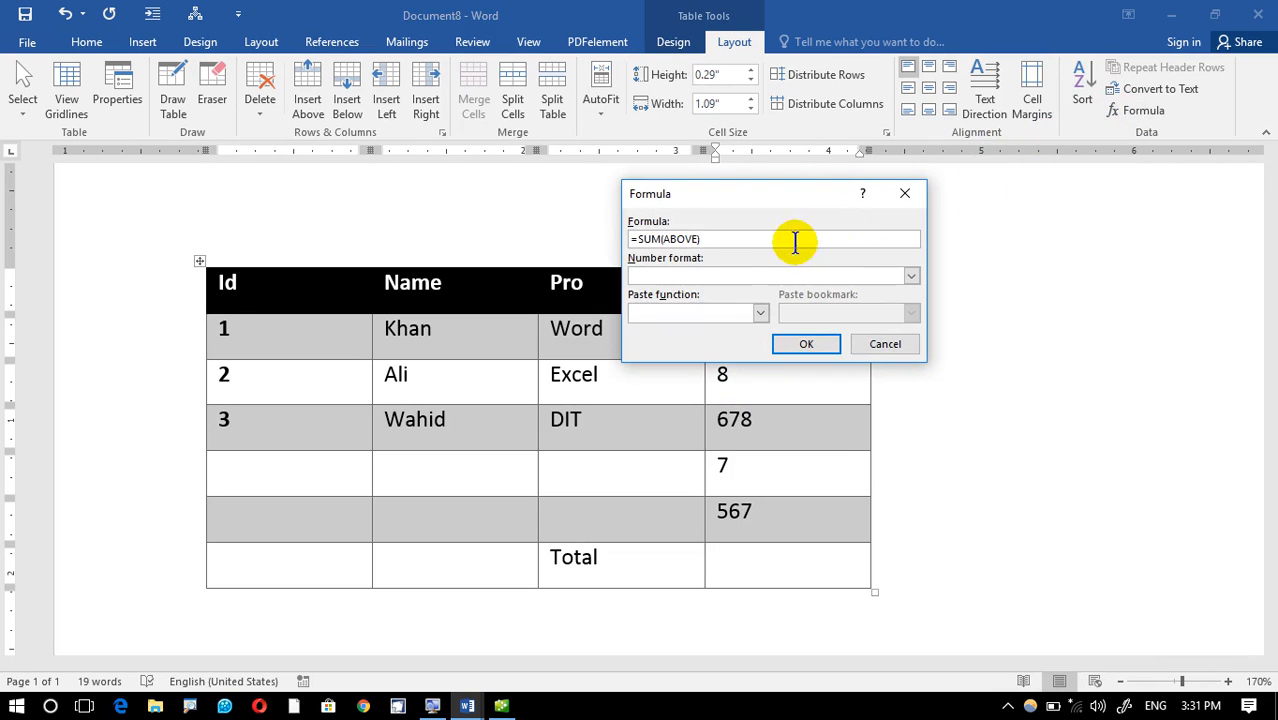
pyautogui.moveTo(744, 237); pyautogui.dragTo(411, 224)
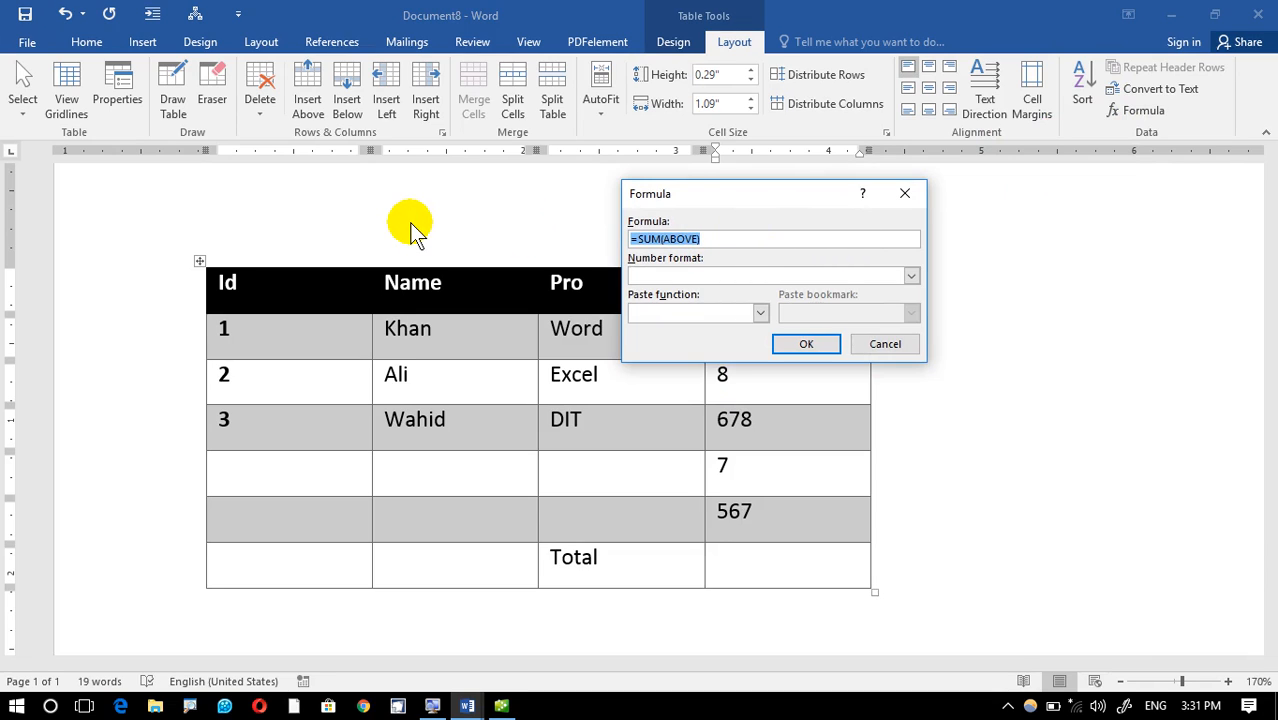
pyautogui.press('BackSpace')
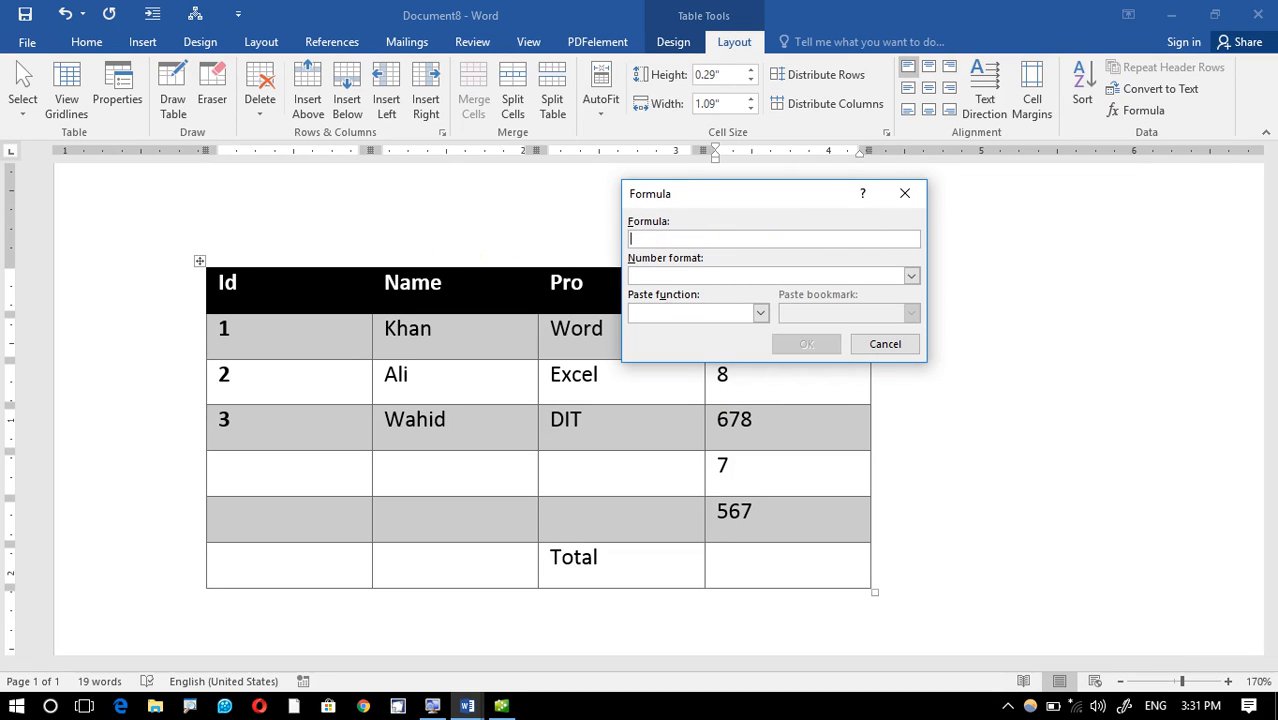
pyautogui.click(761, 312)
pyautogui.click(761, 413)
pyautogui.click(761, 413)
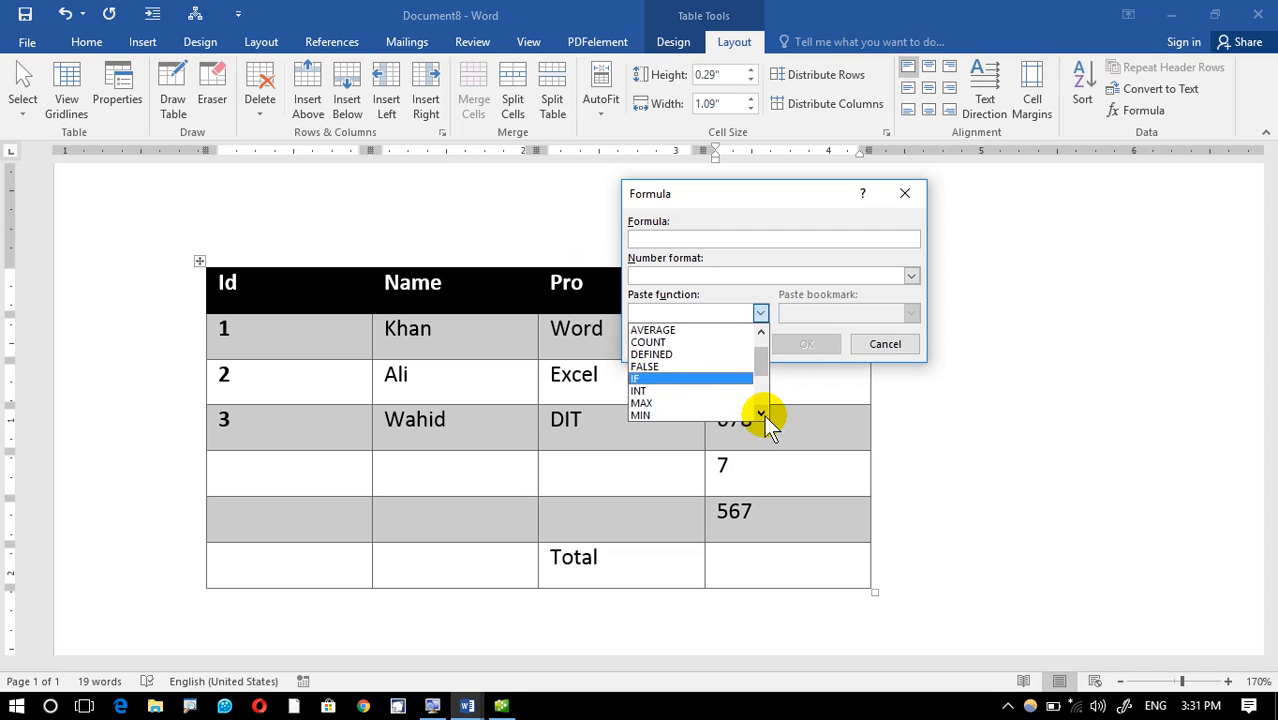
pyautogui.click(761, 413)
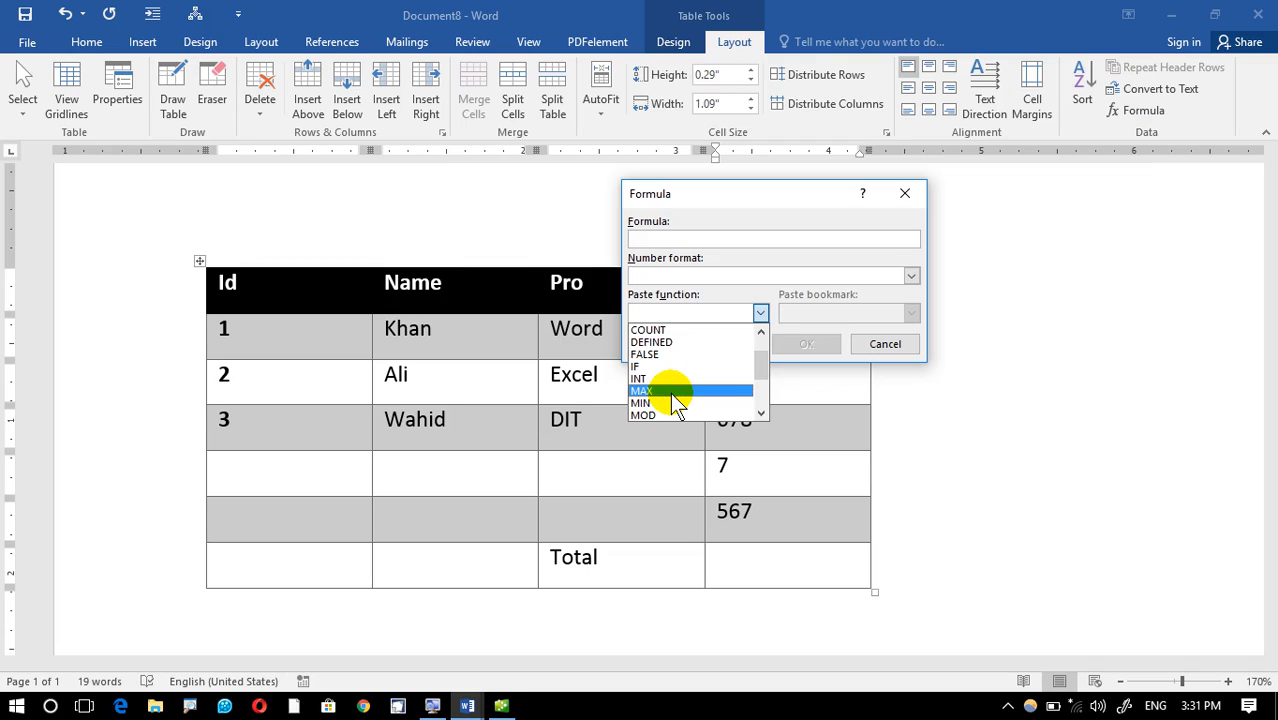
pyautogui.click(670, 392)
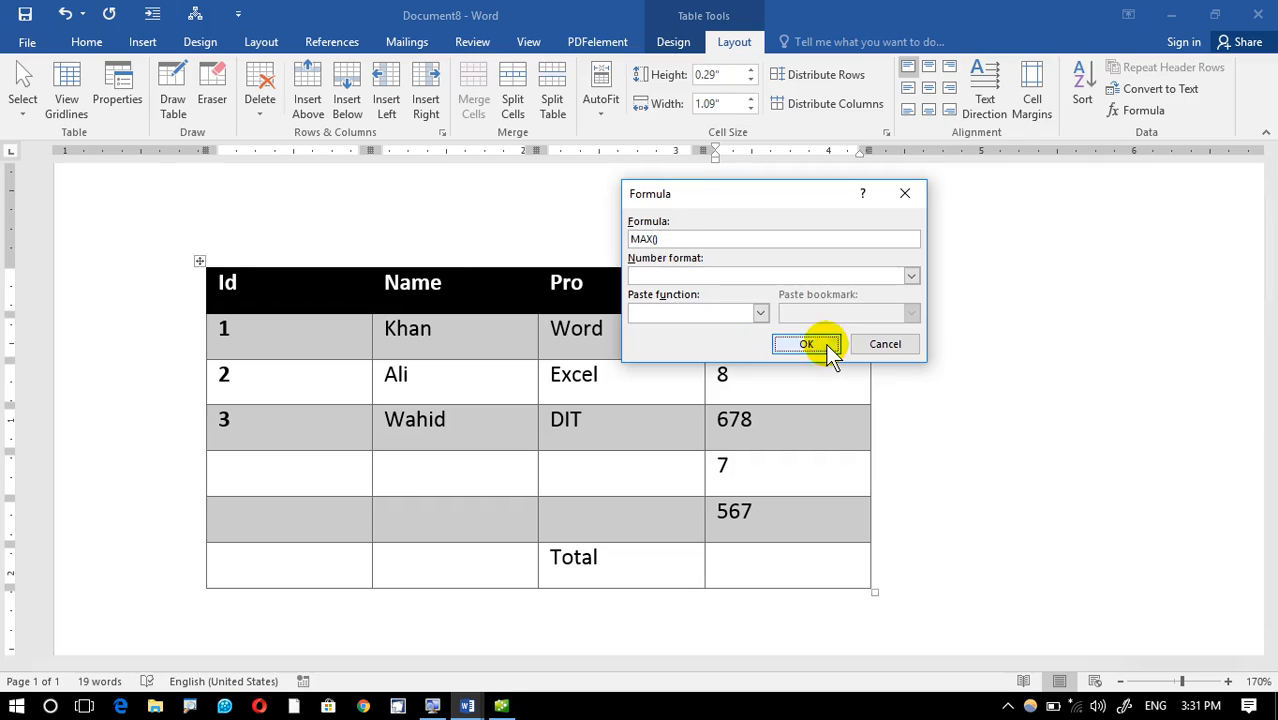
pyautogui.click(1072, 545)
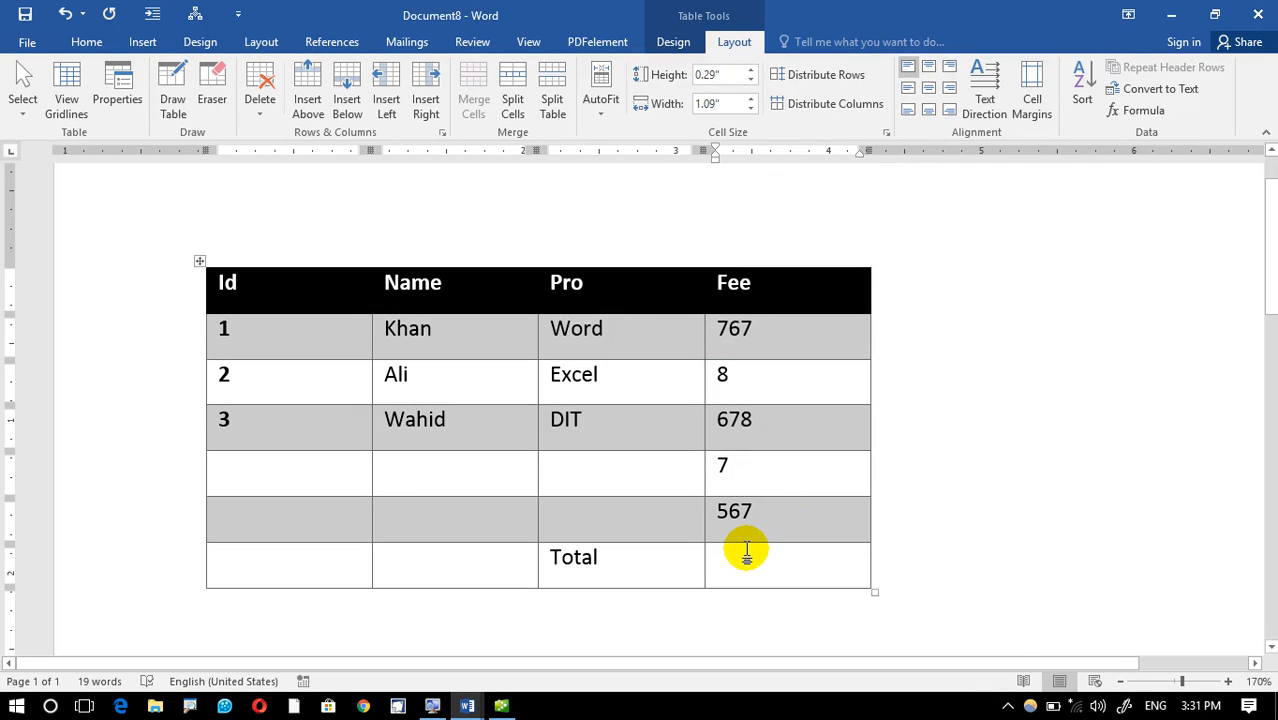
# Insert the formula =MAX(above) in the last cell of the Fee column
pyautogui.click(1140, 105)
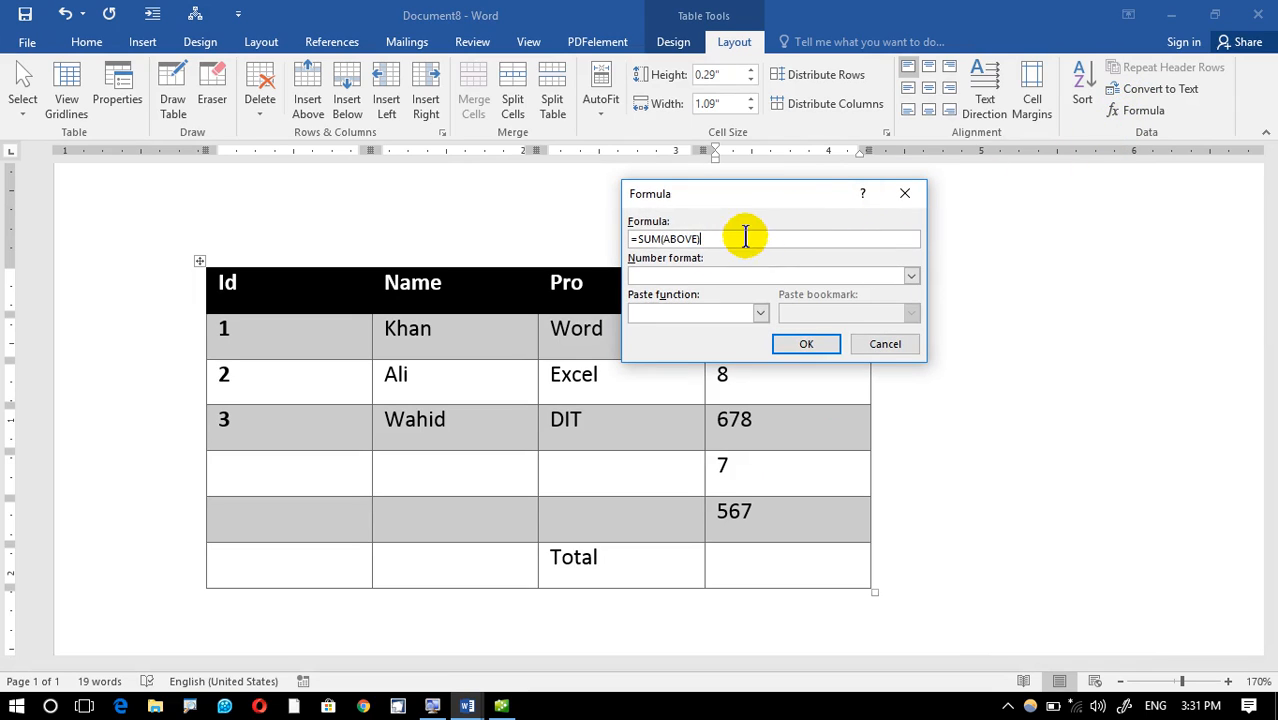
pyautogui.moveTo(739, 237); pyautogui.dragTo(397, 240)
pyautogui.press('Delete')
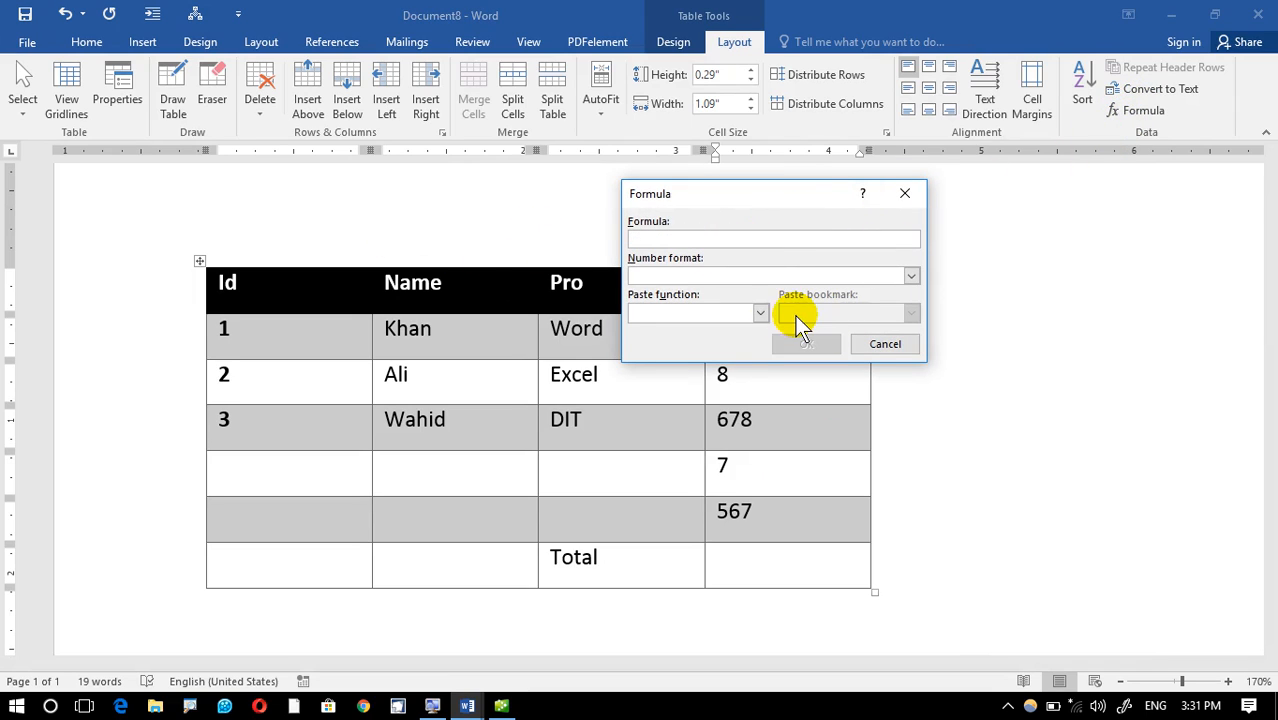
pyautogui.click(760, 313)
pyautogui.scroll(-1, 700, 375)
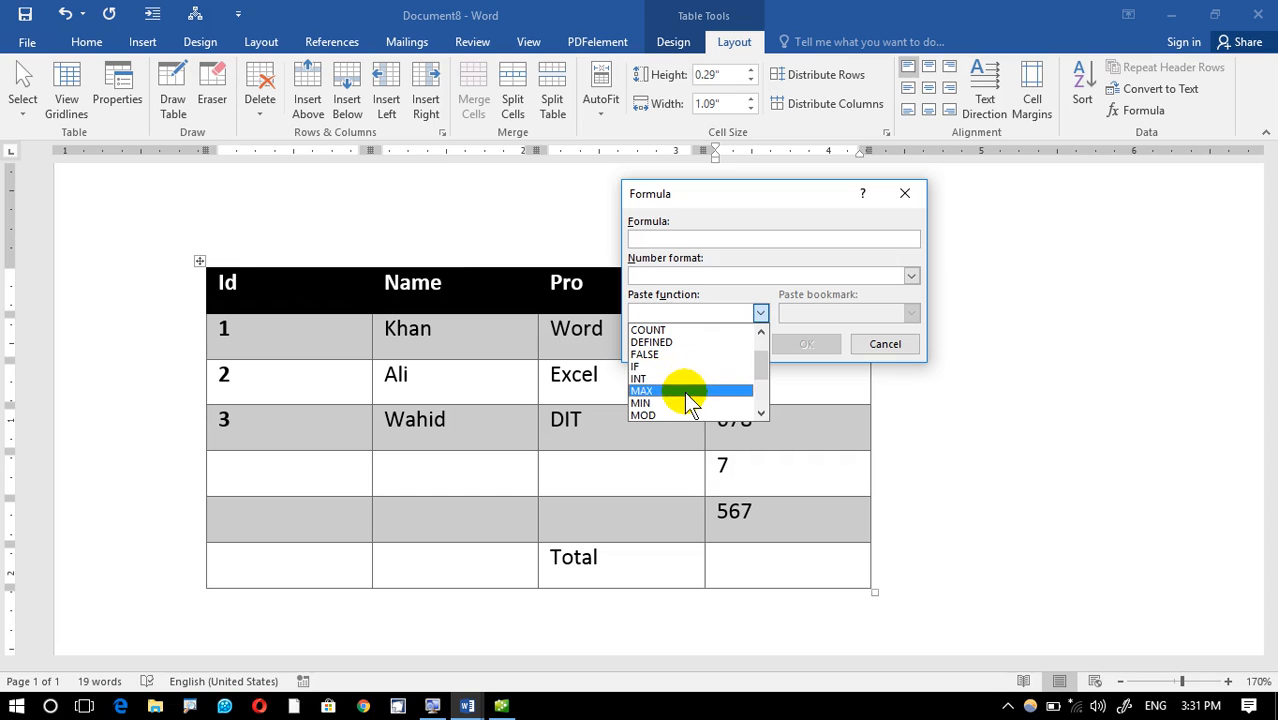
pyautogui.click(693, 390)
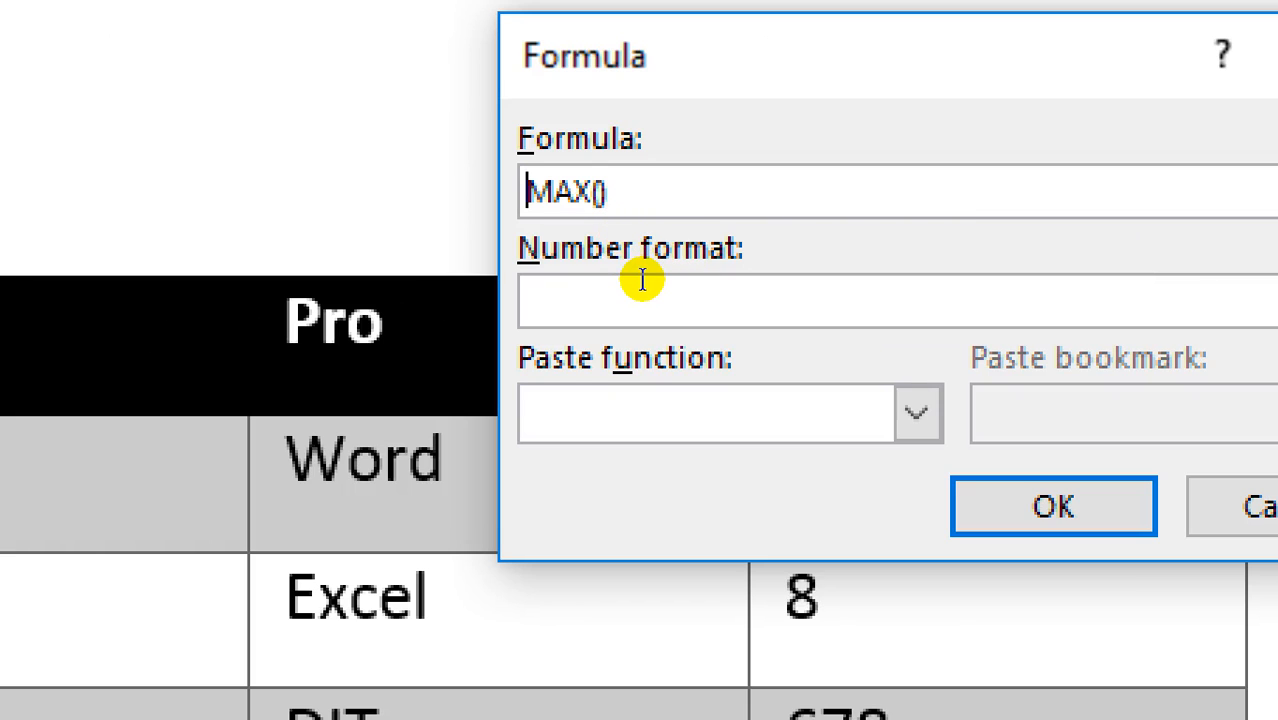
pyautogui.press('Home')
pyautogui.write('=')
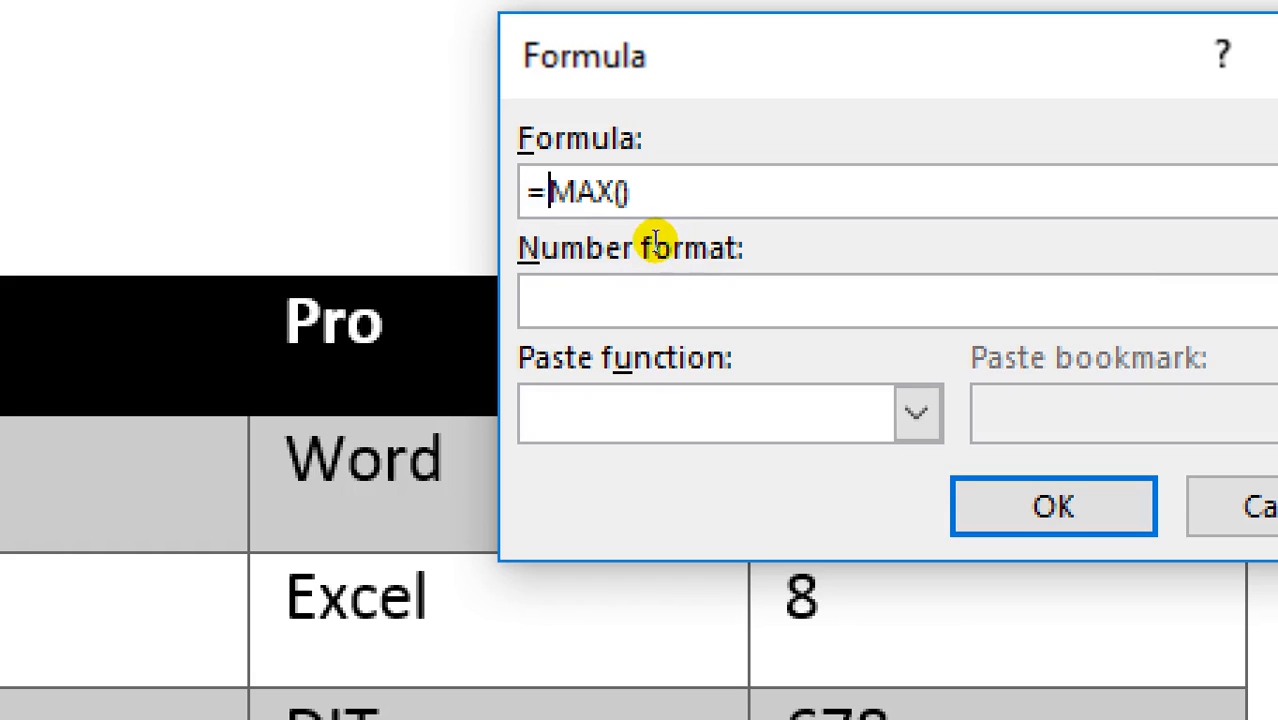
pyautogui.press('Right')
pyautogui.press('Right')
pyautogui.press('Right')
pyautogui.press('Right')
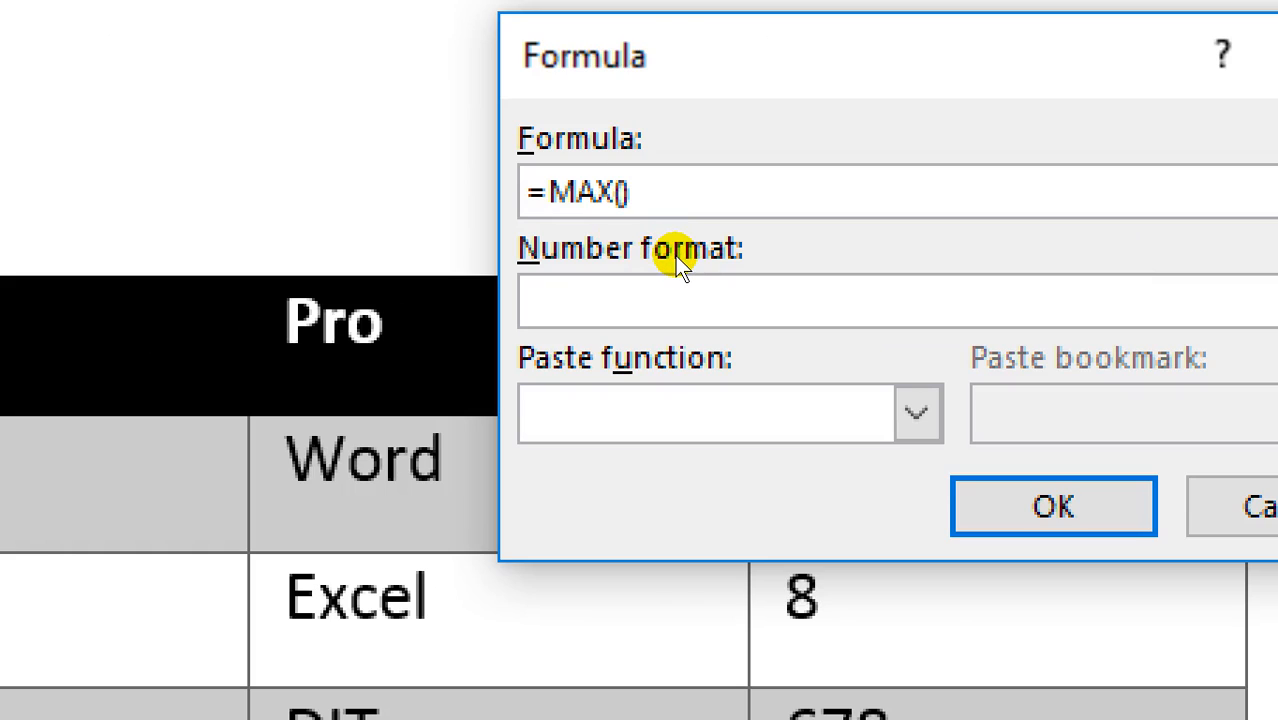
pyautogui.write('above')
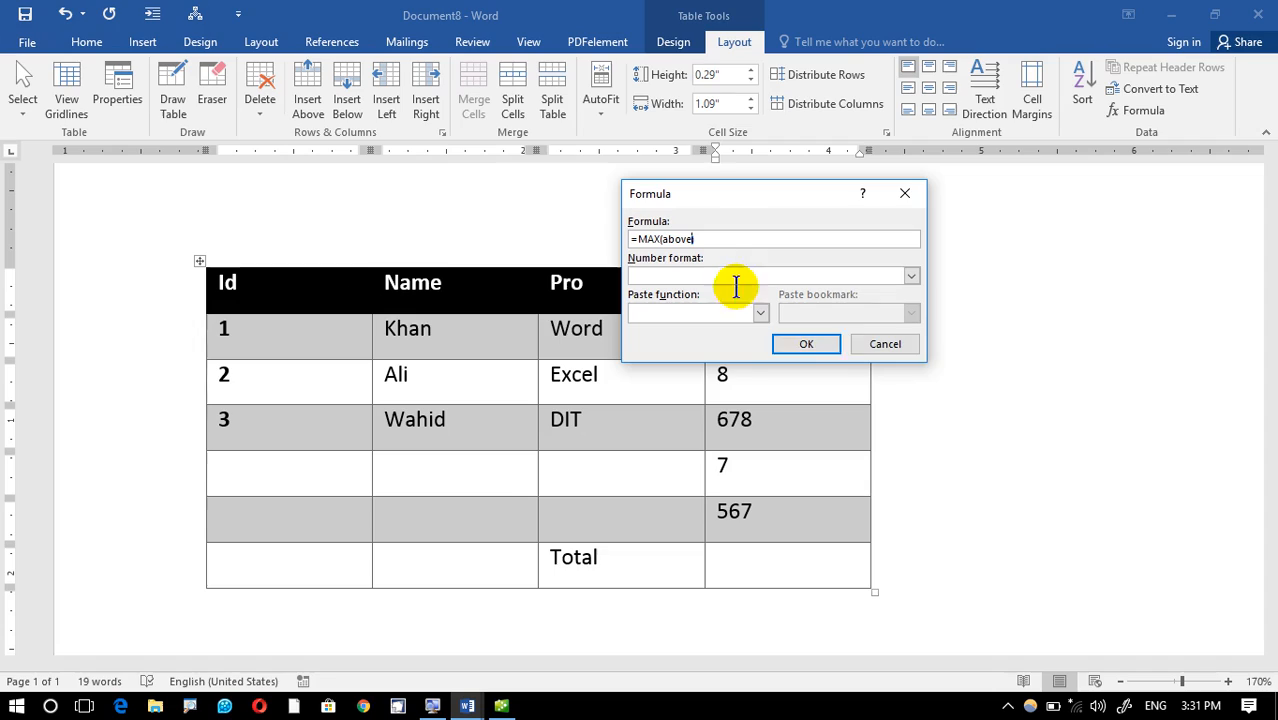
pyautogui.click(1055, 512)
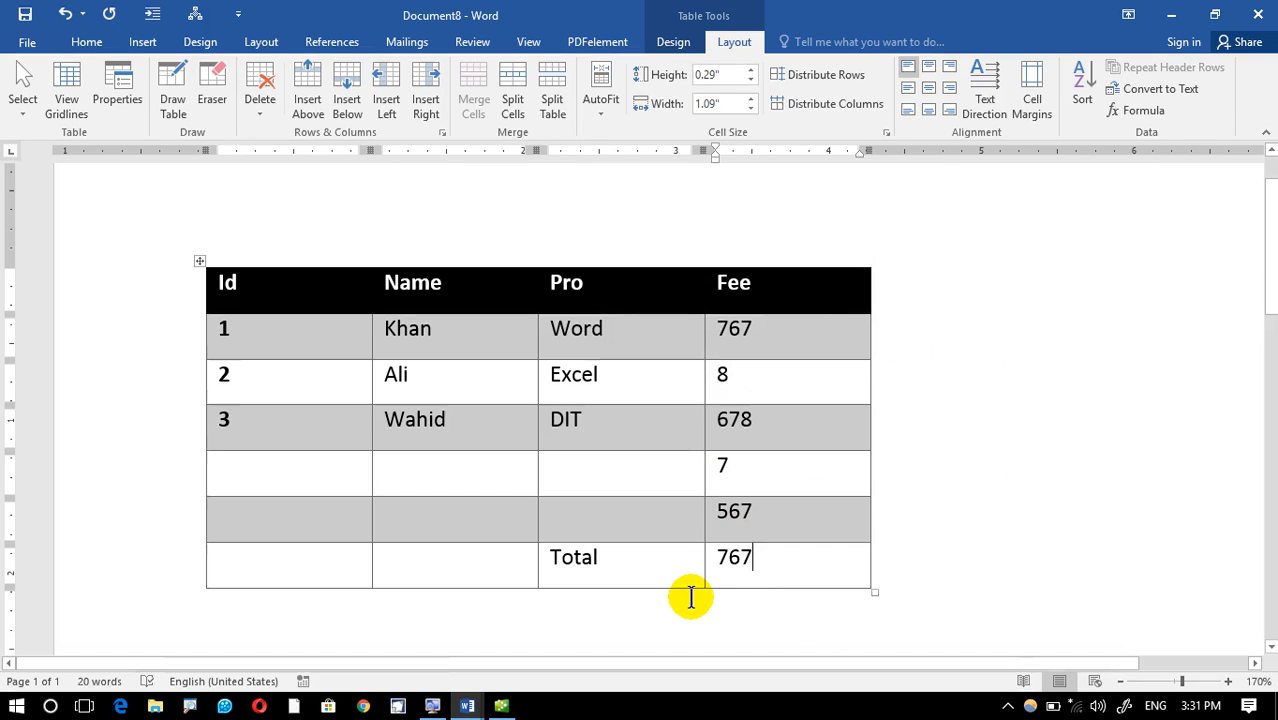
# Clear the maximum from the last Fee cell and insert the formula =MIN(above) there instead
pyautogui.doubleClick(734, 557)
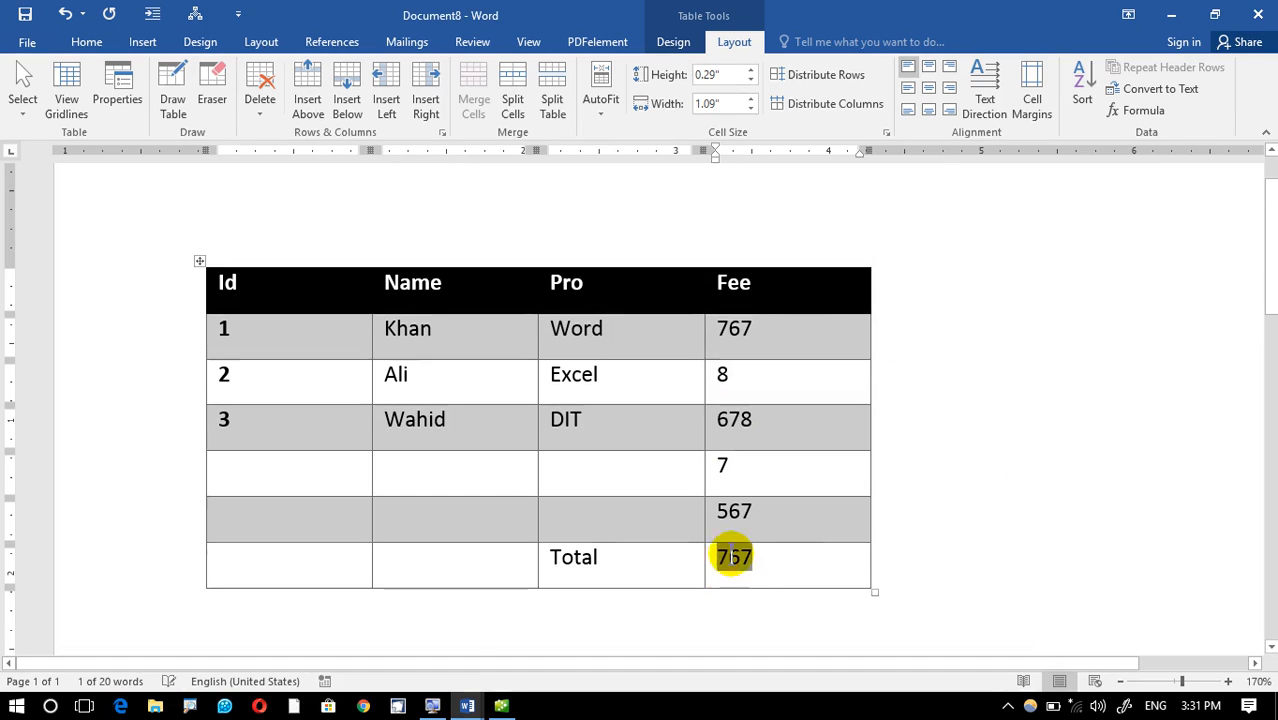
pyautogui.press('Delete')
pyautogui.click(1132, 110)
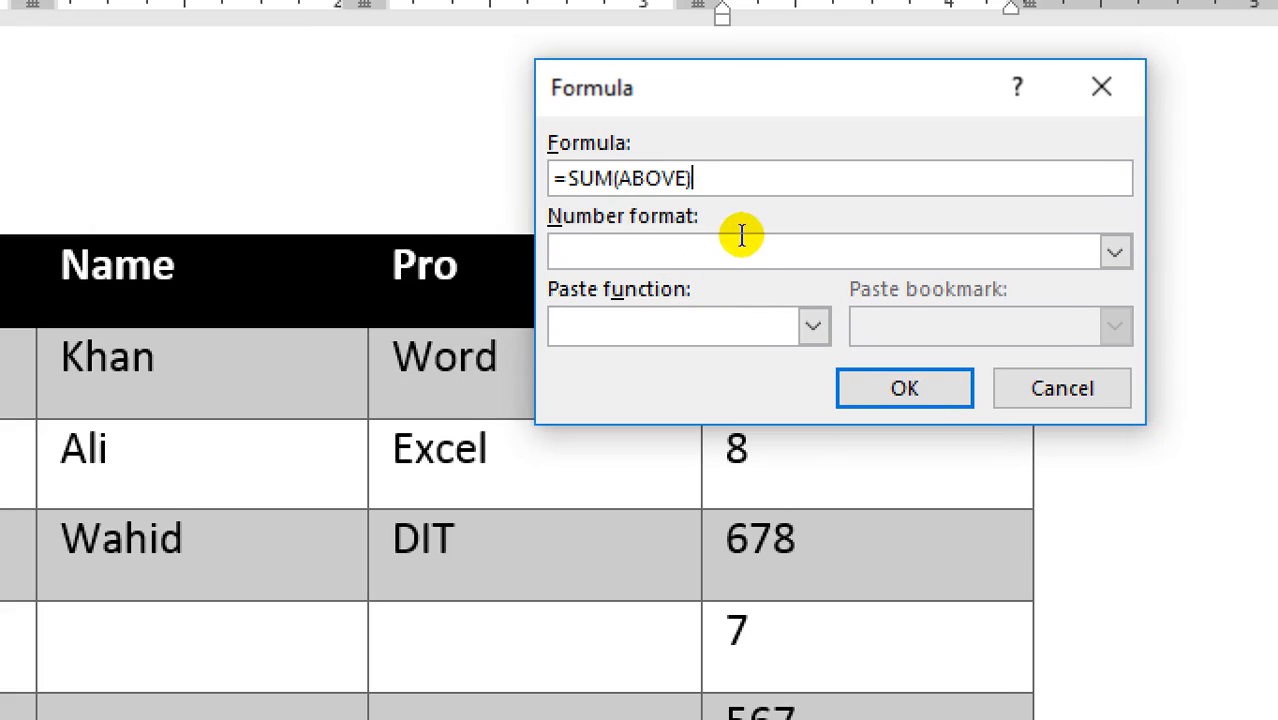
pyautogui.moveTo(700, 239); pyautogui.dragTo(565, 275)
pyautogui.press('Delete')
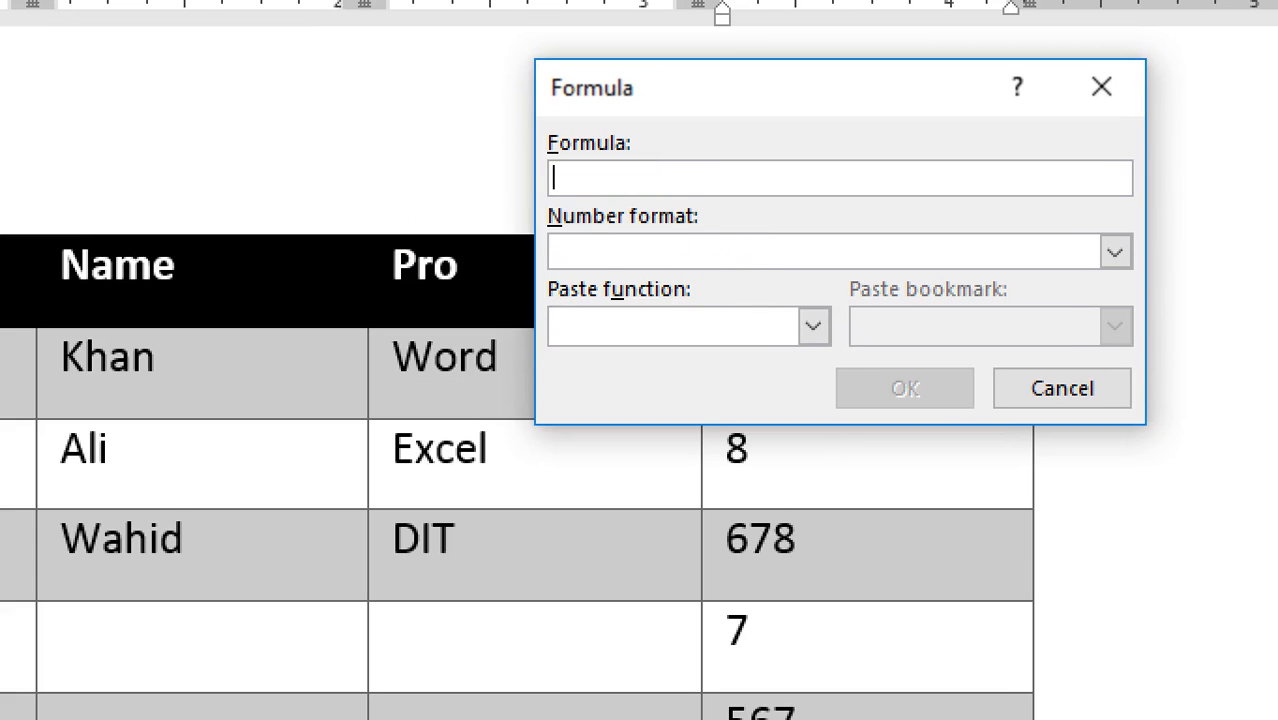
pyautogui.click(912, 268)
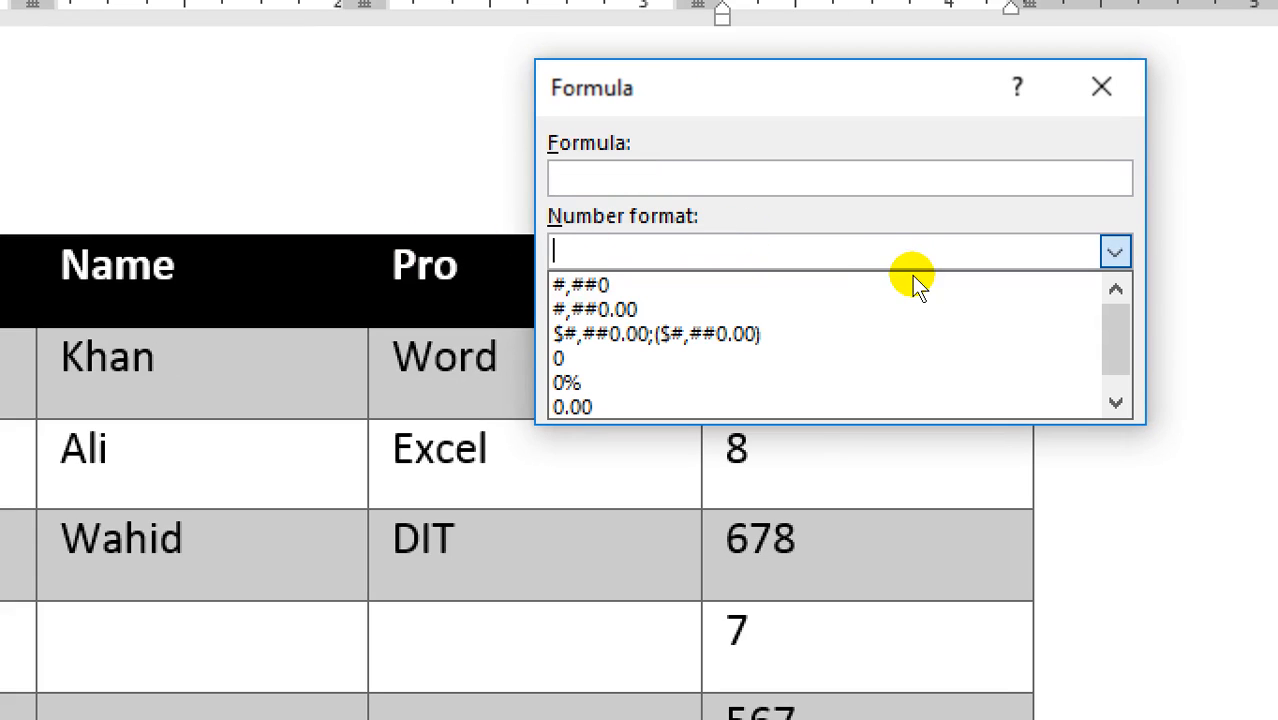
pyautogui.click(807, 205)
pyautogui.click(755, 318)
pyautogui.press('Down')
pyautogui.press('Down')
pyautogui.press('Down')
pyautogui.press('Down')
pyautogui.press('Down')
pyautogui.press('Down')
pyautogui.press('Down')
pyautogui.press('Down')
pyautogui.press('Down')
pyautogui.press('Down')
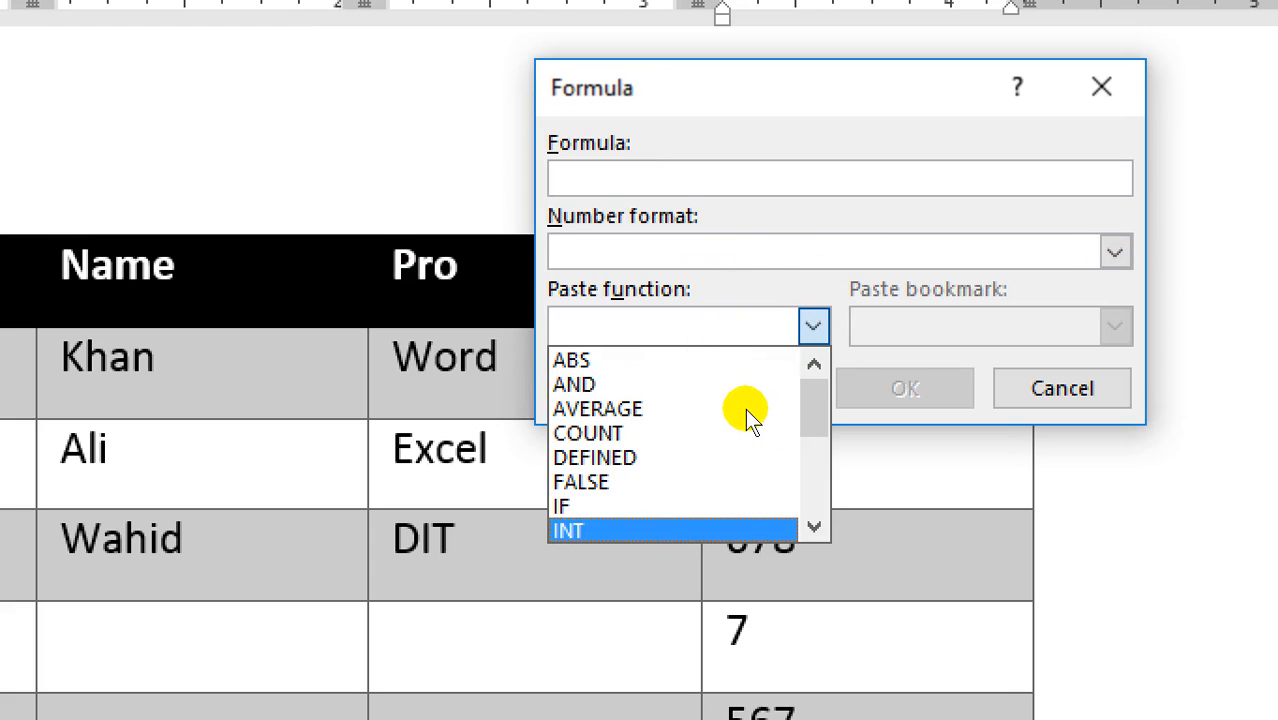
pyautogui.press('Return')
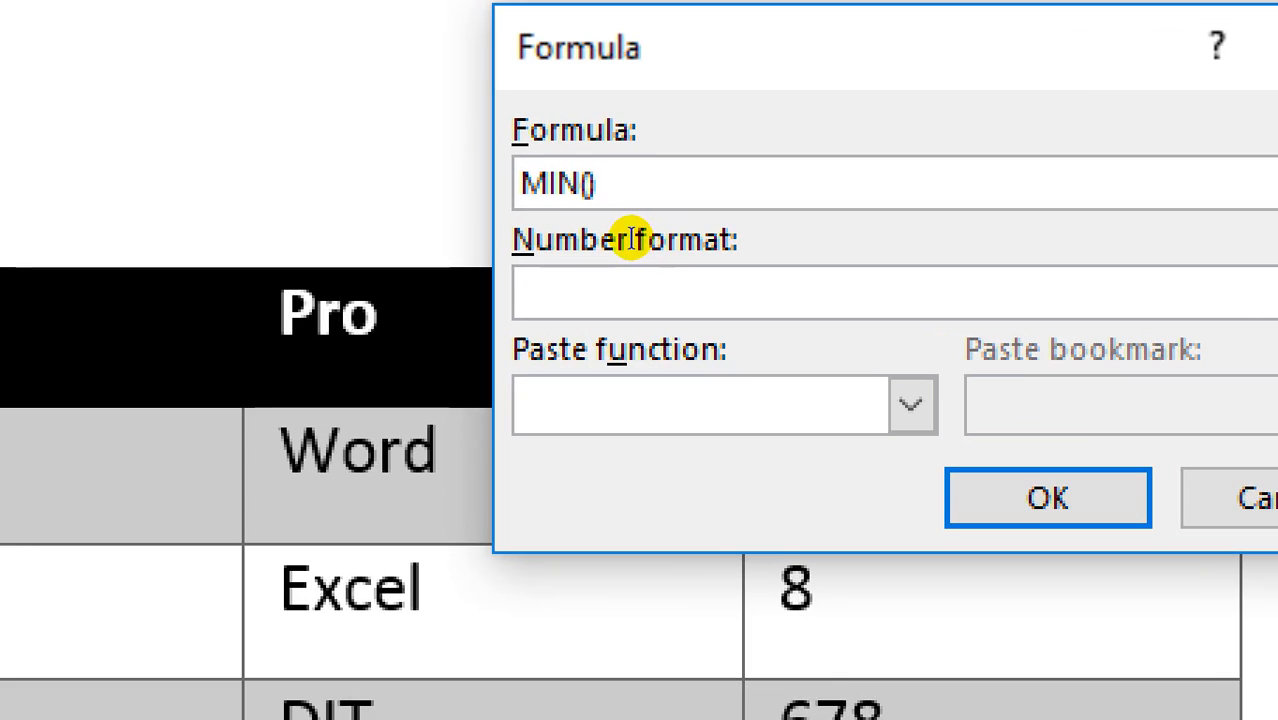
pyautogui.press('Home')
pyautogui.write('=')
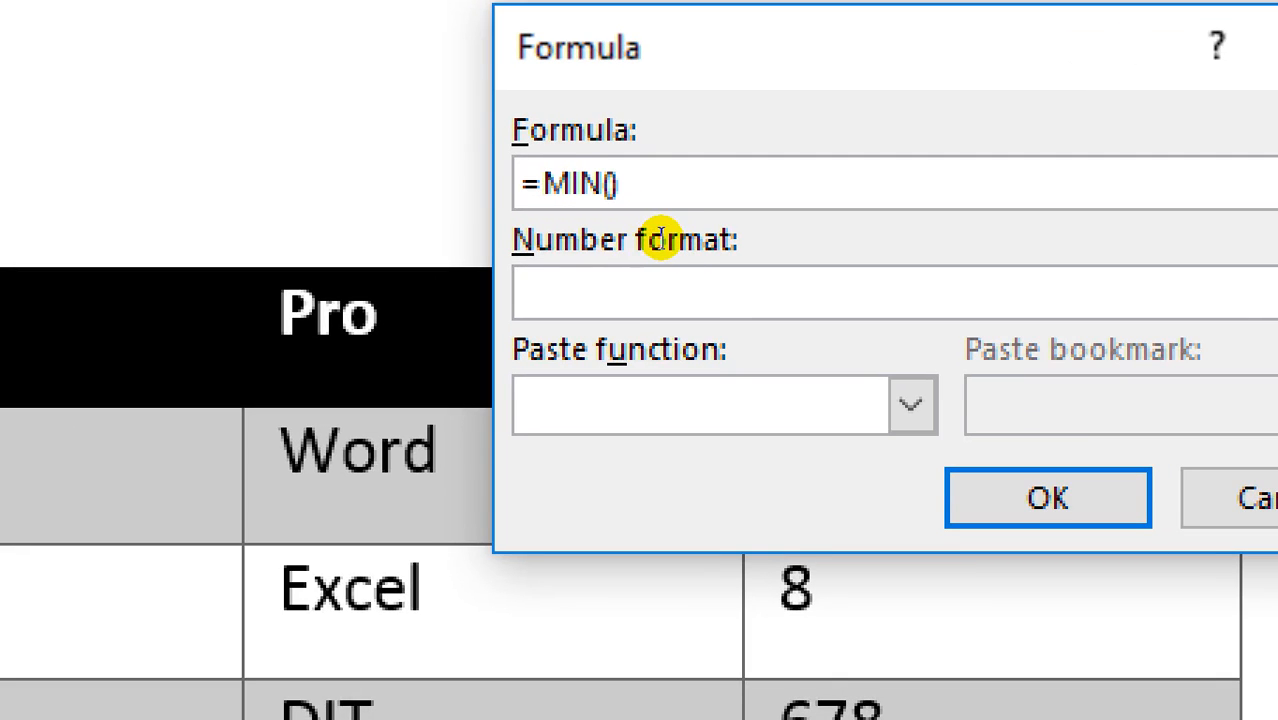
pyautogui.press('End')
pyautogui.press('Left')
pyautogui.write('above')
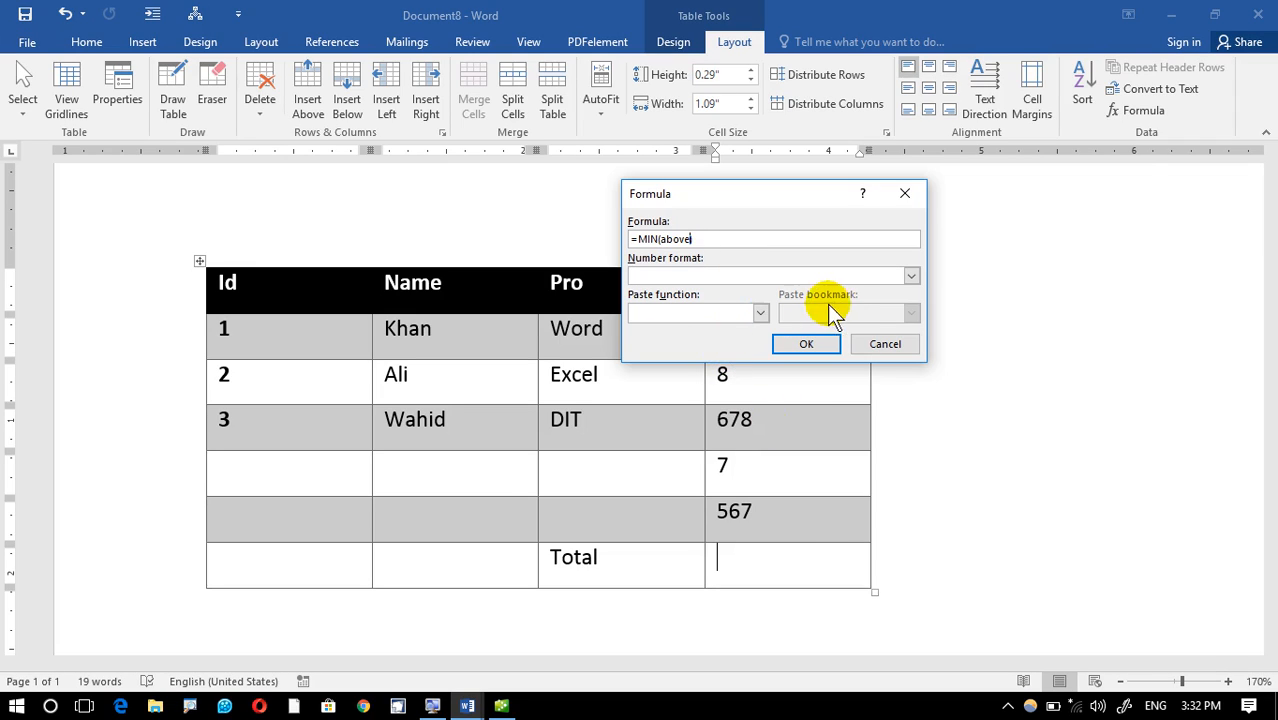
pyautogui.click(822, 343)
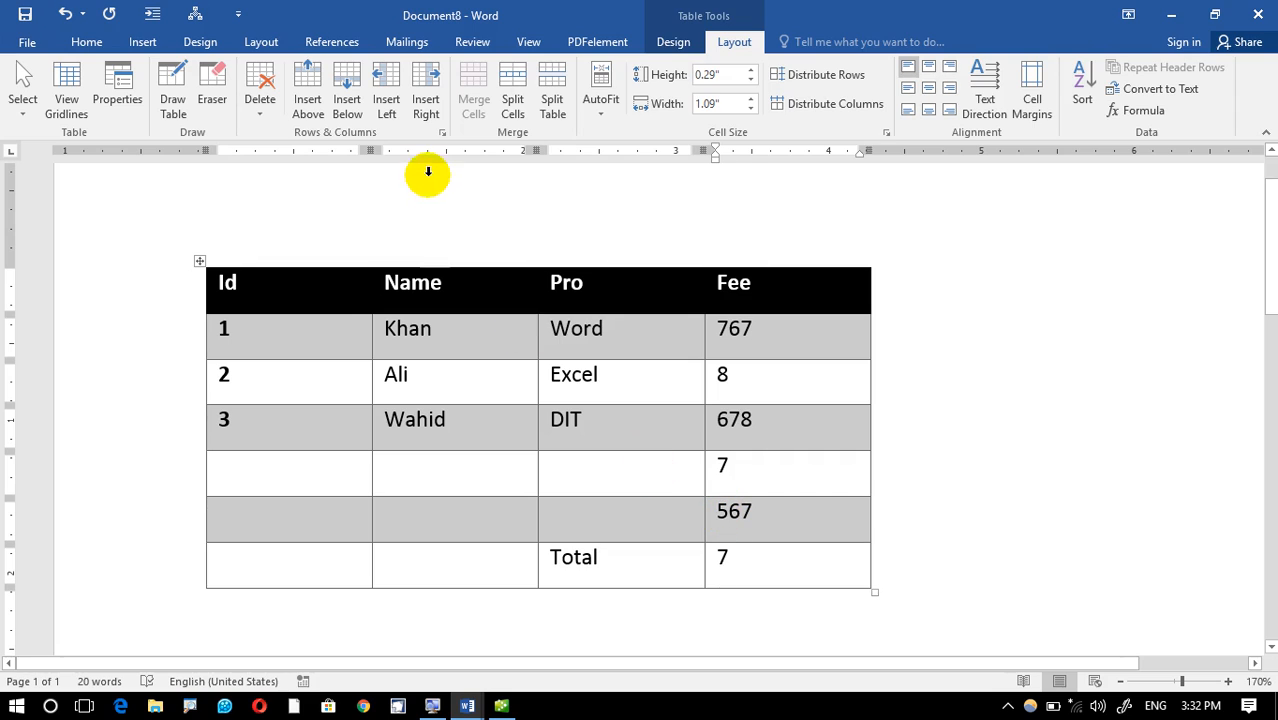
# Delete the entire table from the document
pyautogui.click(249, 115)
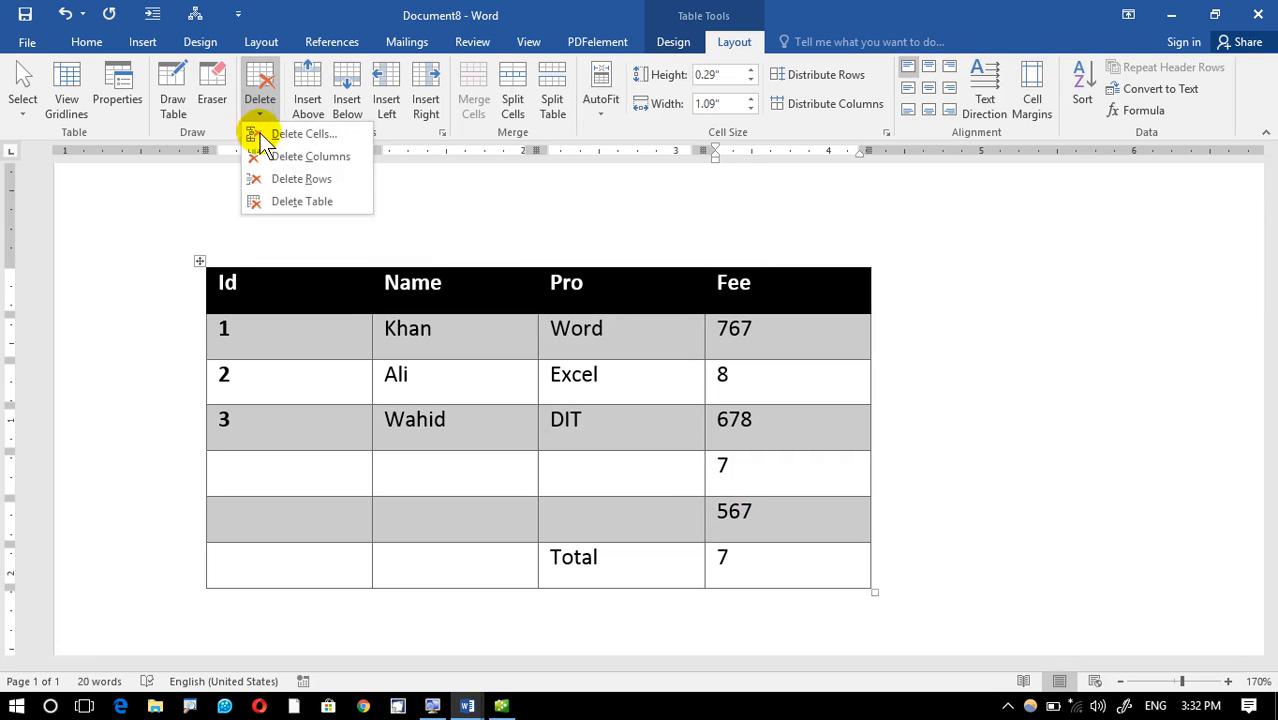
pyautogui.click(302, 200)
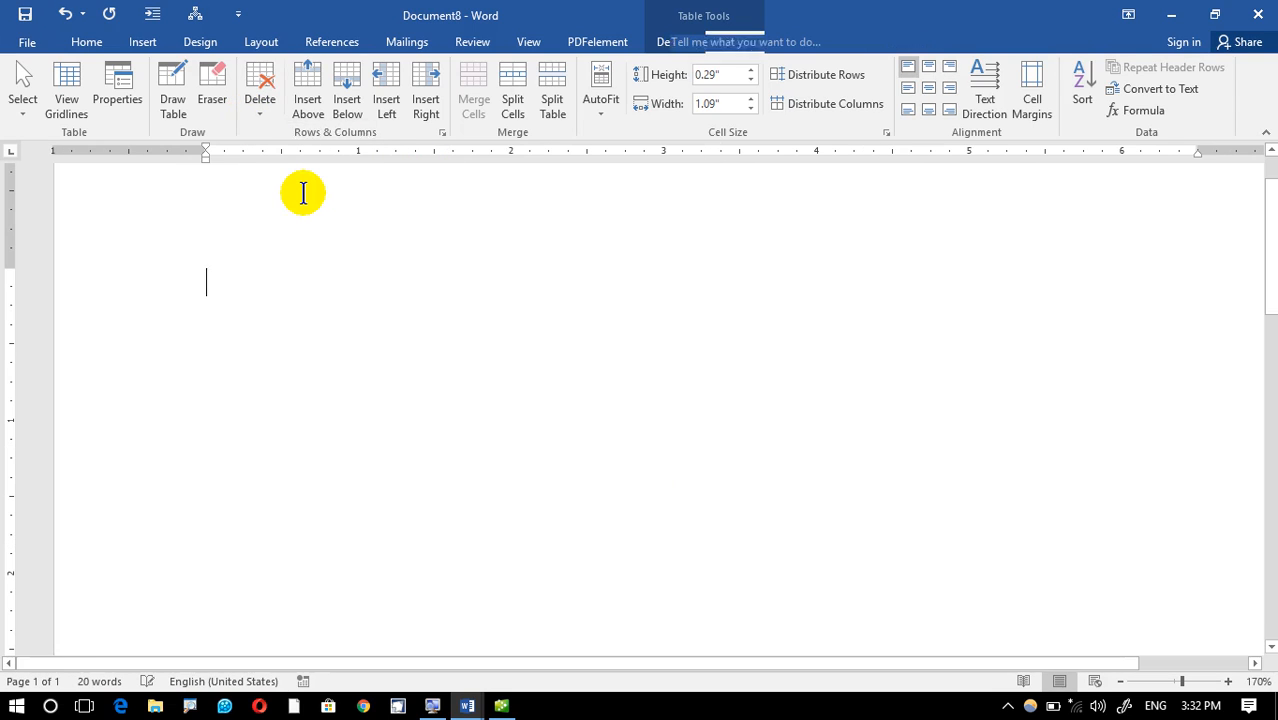
pyautogui.click(145, 41)
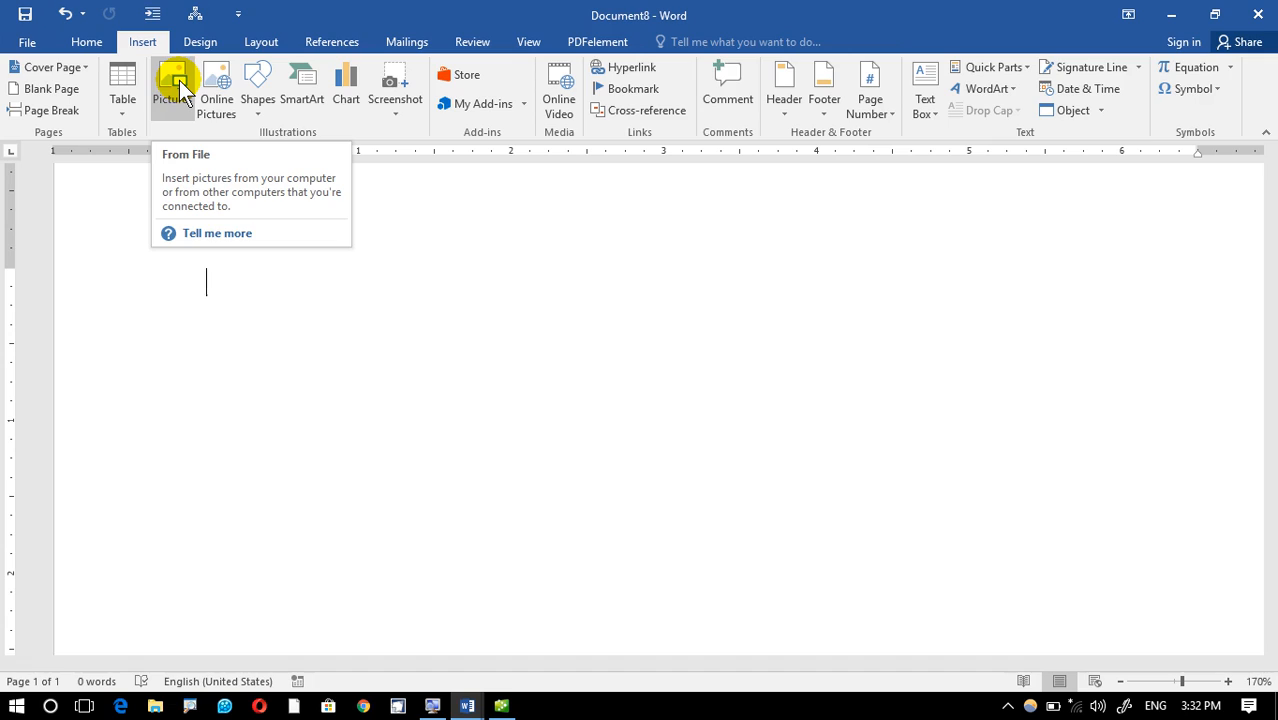
pyautogui.write('wha tis')
pyautogui.press('BackSpace')
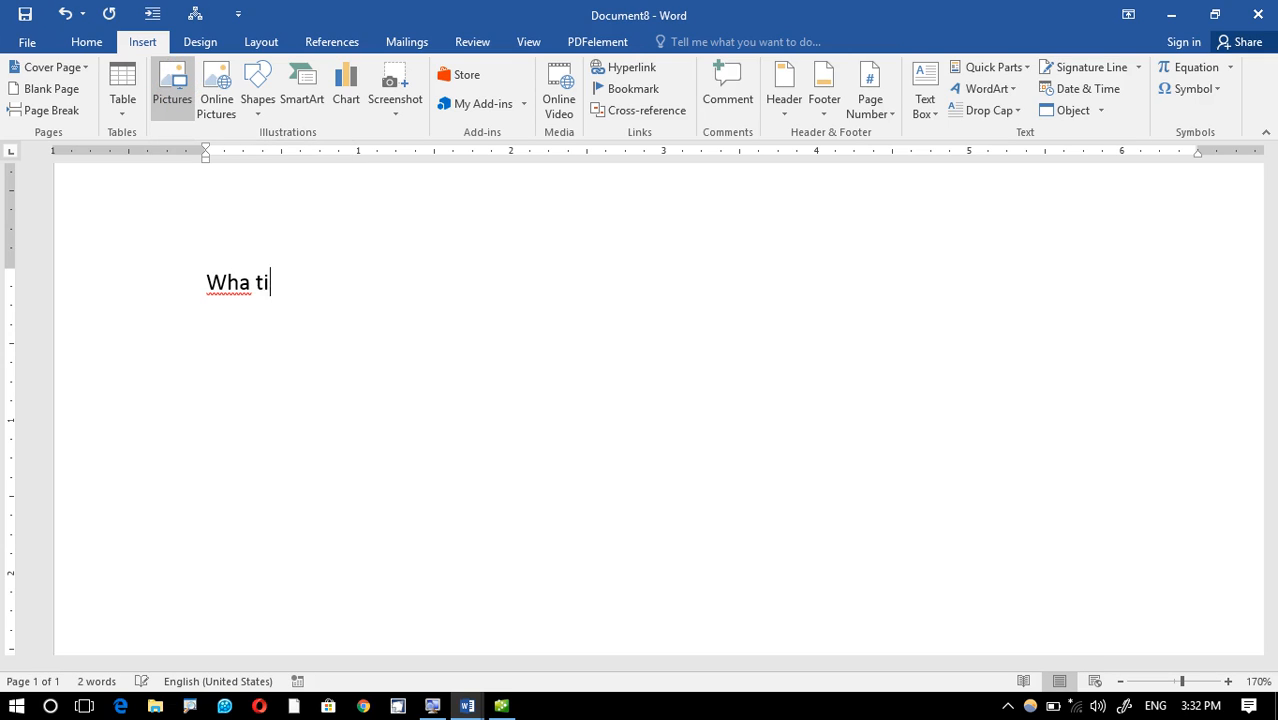
pyautogui.press('BackSpace')
pyautogui.press('BackSpace')
pyautogui.write('t')
pyautogui.press('BackSpace')
pyautogui.press('BackSpace')
pyautogui.write('t is Picutre')
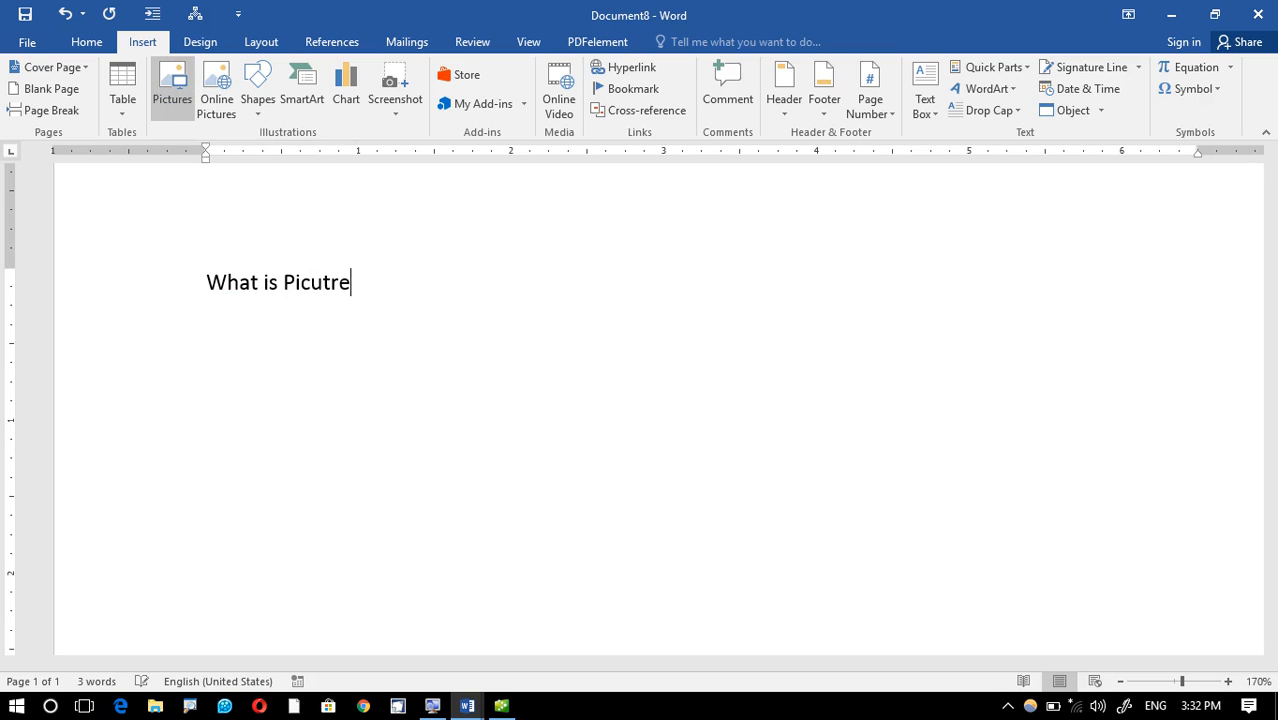
pyautogui.press('BackSpace')
pyautogui.press('BackSpace')
pyautogui.press('BackSpace')
pyautogui.press('BackSpace')
pyautogui.write('urer')
pyautogui.press('BackSpace')
pyautogui.press('BackSpace')
pyautogui.press('BackSpace')
pyautogui.press('BackSpace')
pyautogui.write('ture')
pyautogui.press('Return')
pyautogui.hotkey('ctrl', 'a')
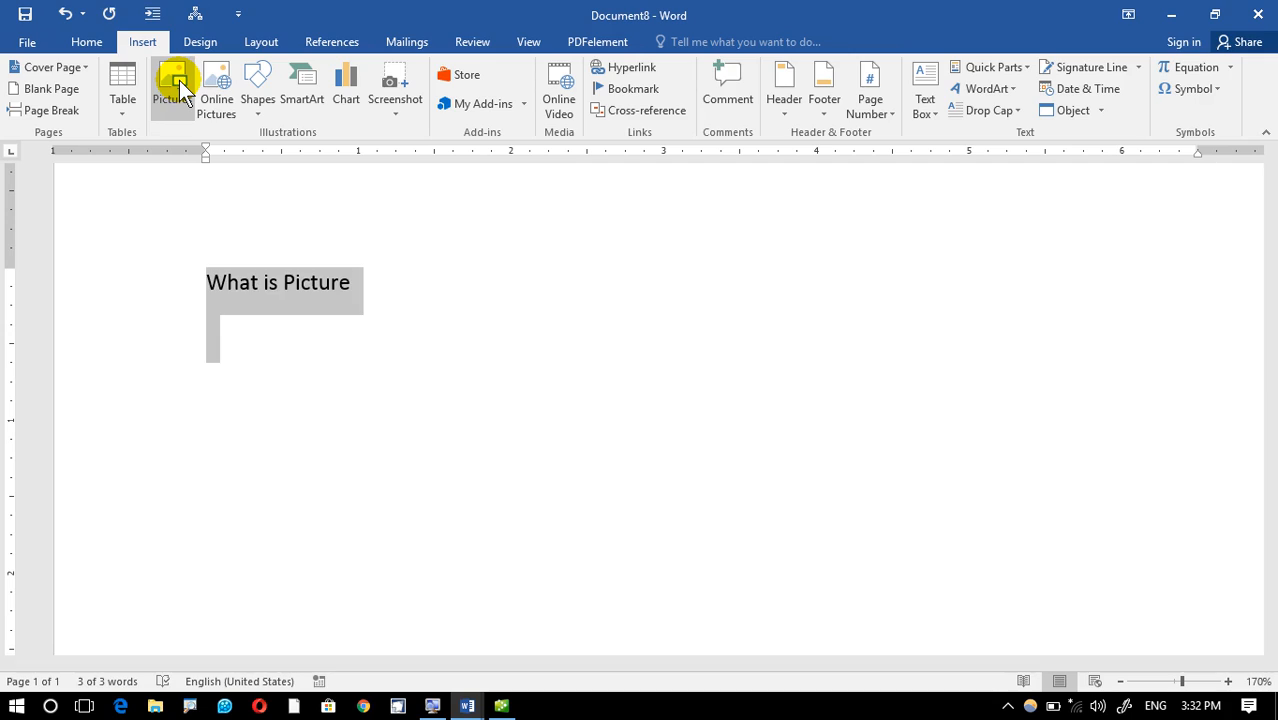
pyautogui.press('BackSpace')
# Fill the empty document with sample paragraphs using =rand()
pyautogui.write('=rand')
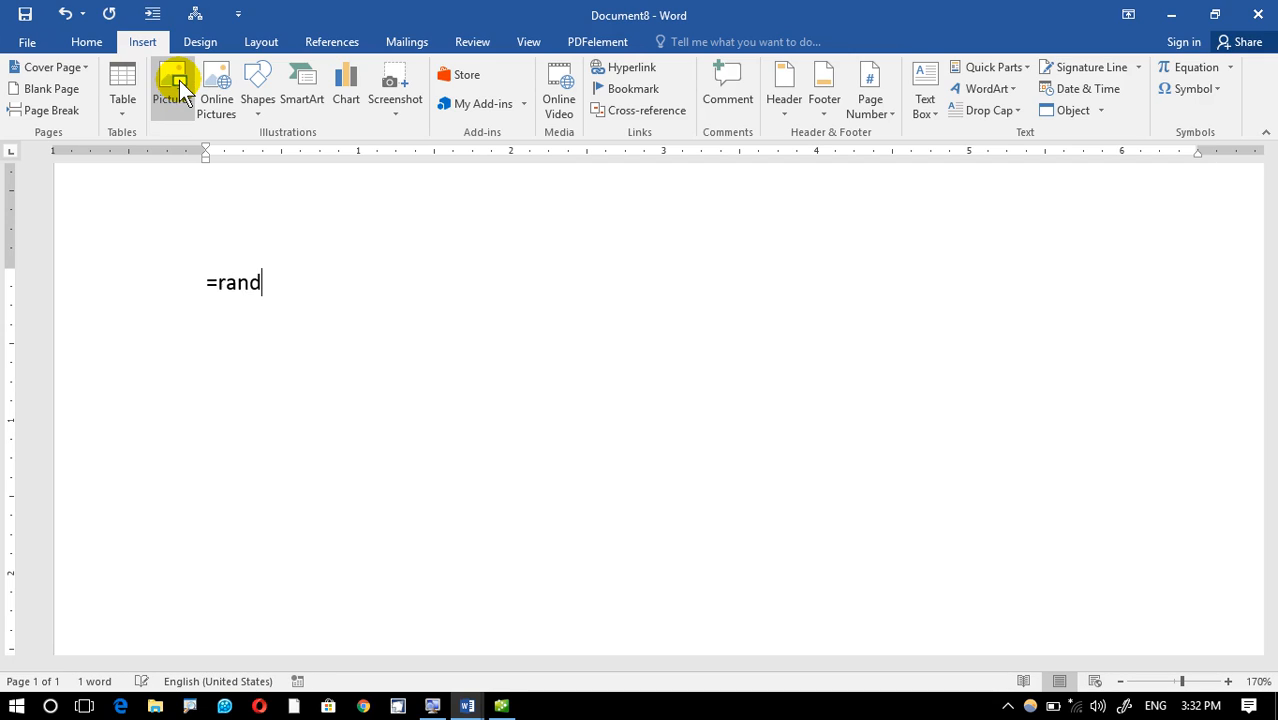
pyautogui.write('()')
pyautogui.press('Return')
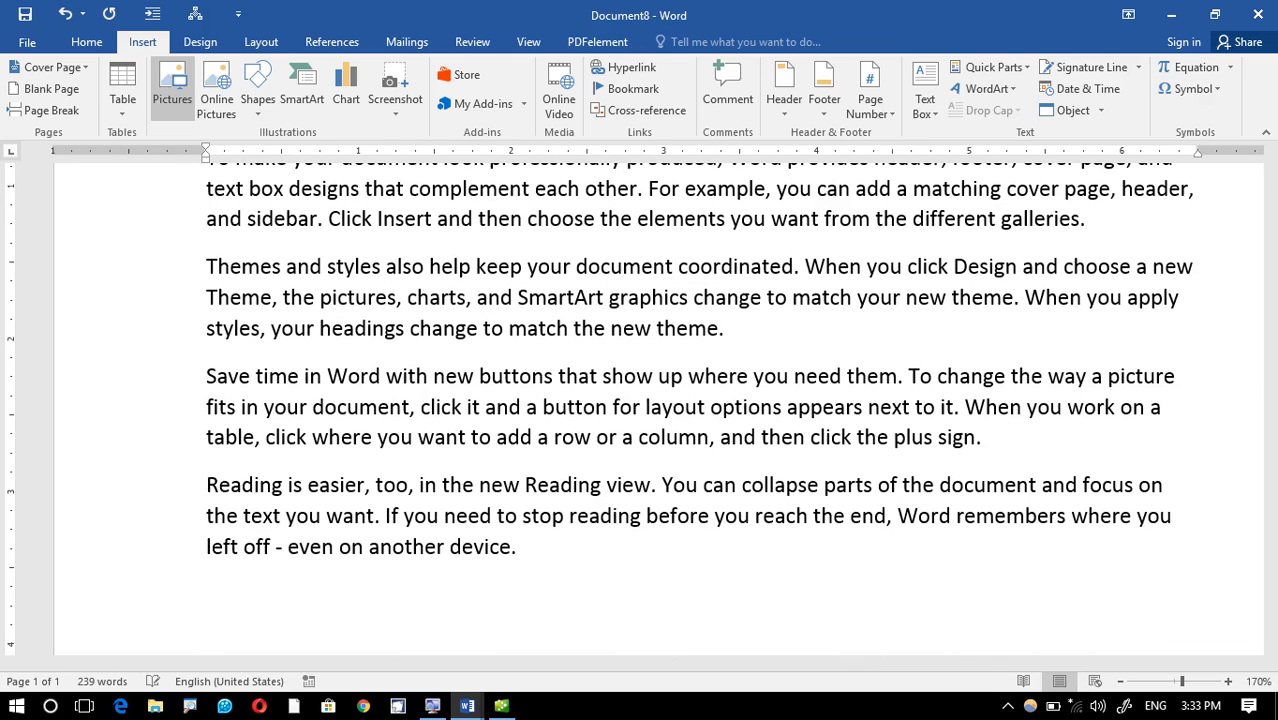
# Add a new line above the first paragraph reading "What is Computer"
pyautogui.scroll(1, 177, 85)
pyautogui.click(461, 220)
pyautogui.scroll(1, 462, 223)
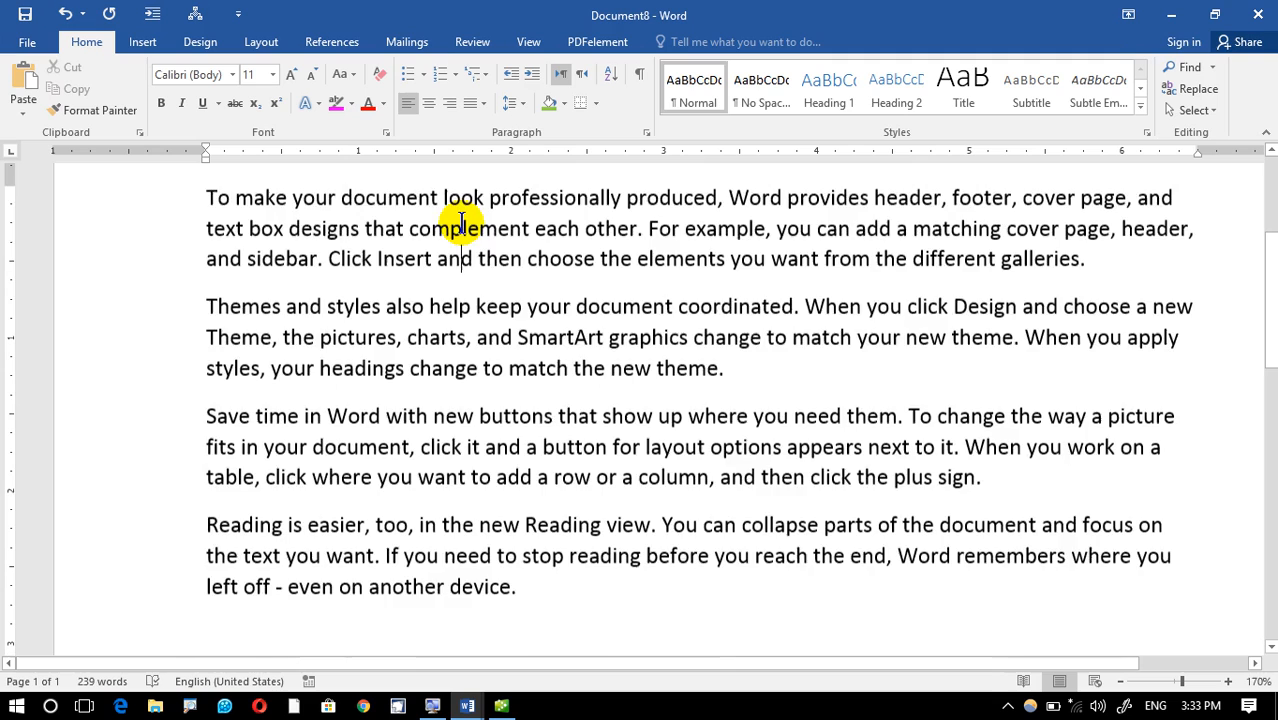
pyautogui.scroll(4, 440, 222)
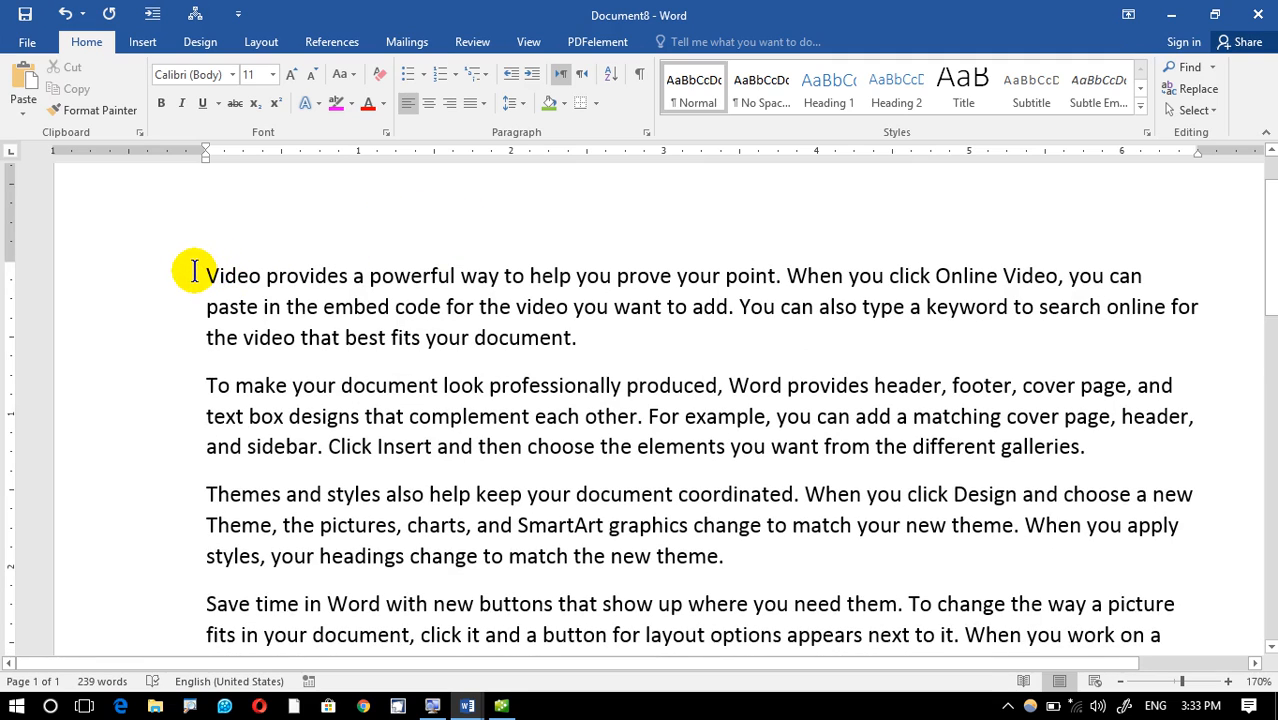
pyautogui.press('Return')
pyautogui.press('Up')
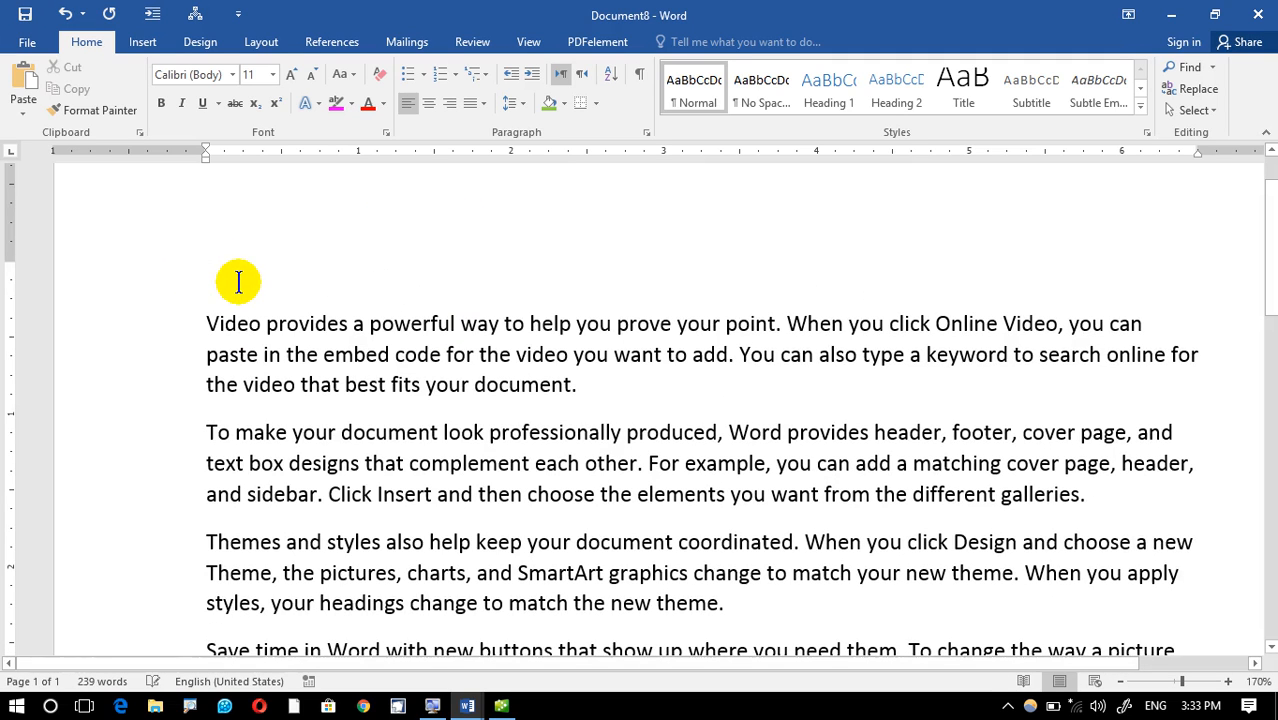
pyautogui.write('what')
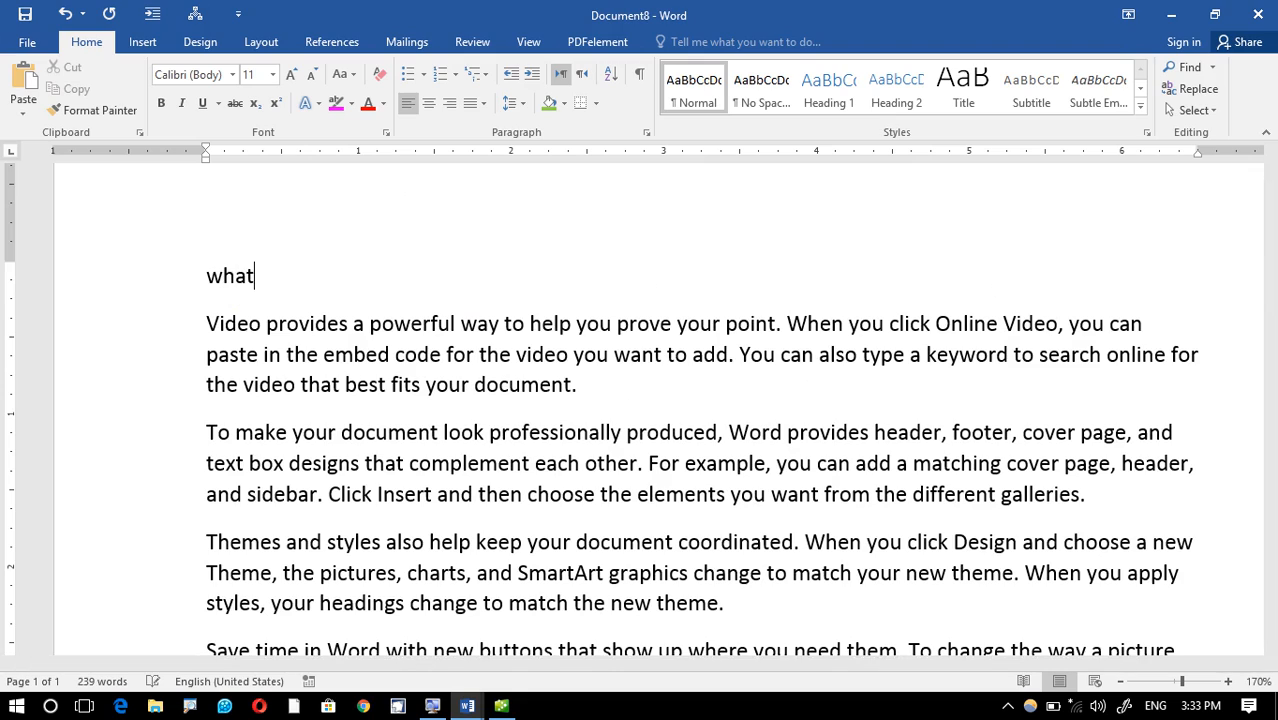
pyautogui.write(' is Computer')
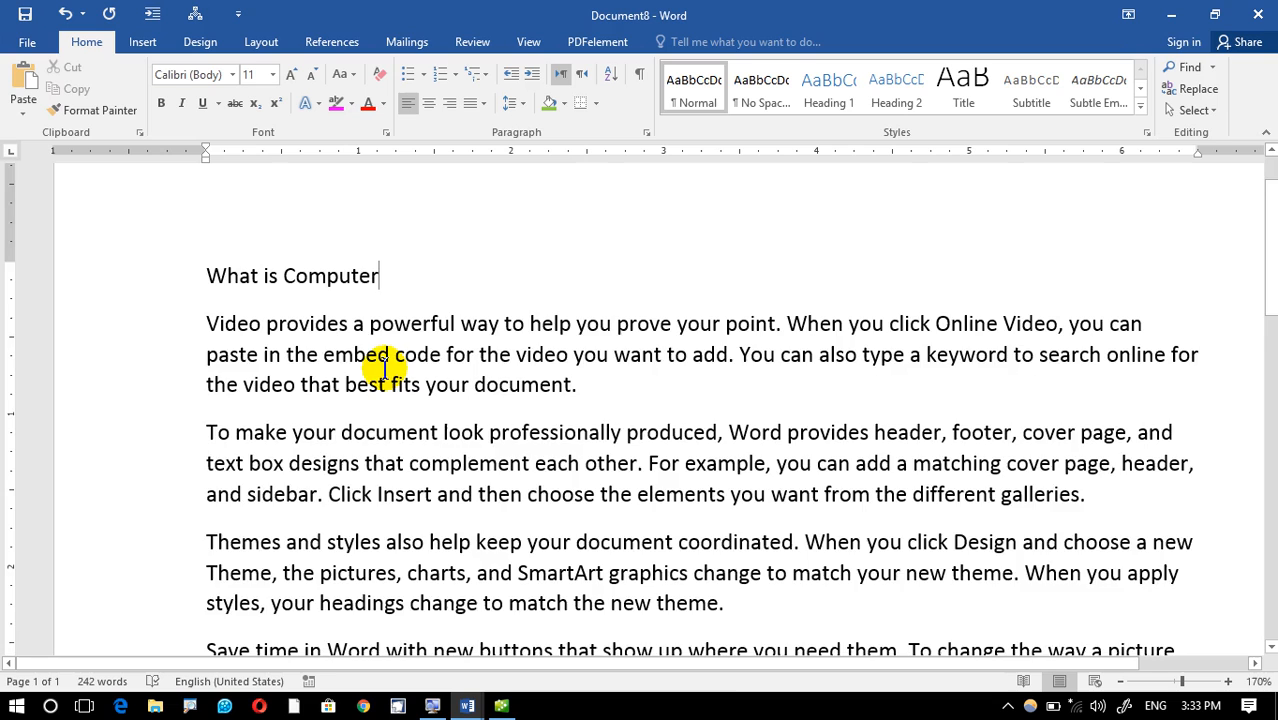
# Insert Screenshot (12).png from the Screenshots folder on the empty line below the last paragraph
pyautogui.scroll(-5, 380, 365)
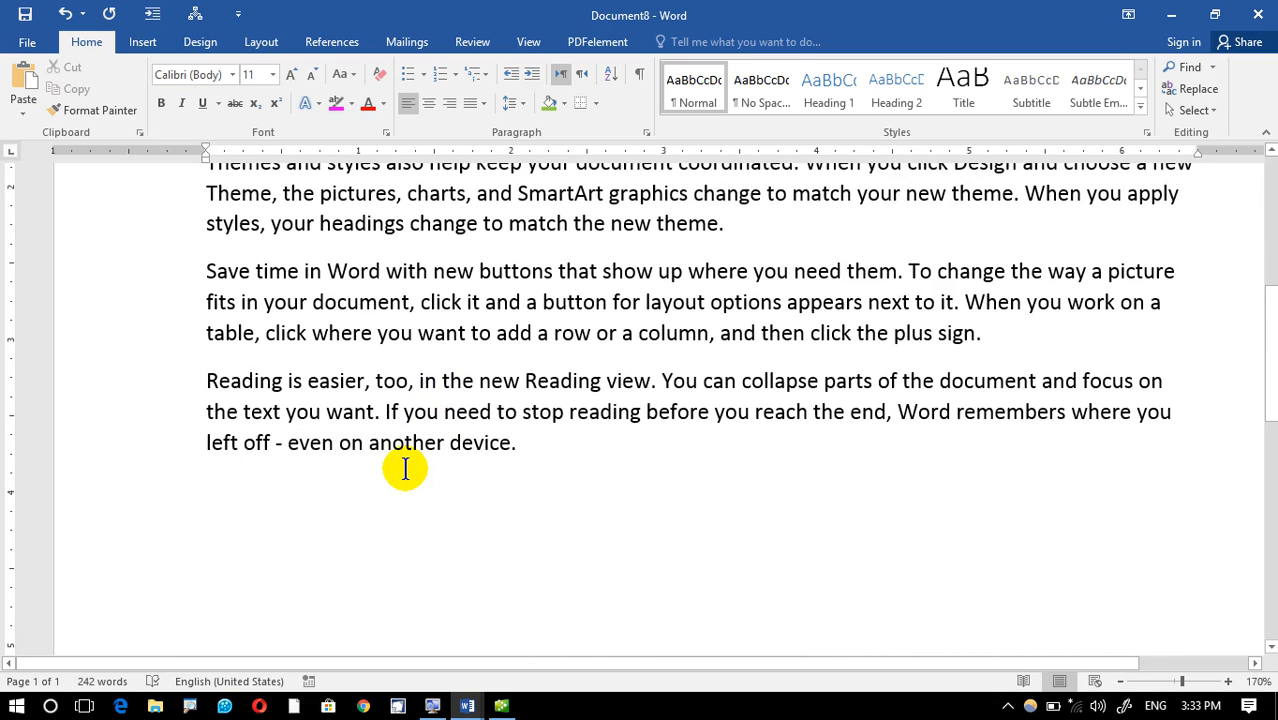
pyautogui.click(288, 493)
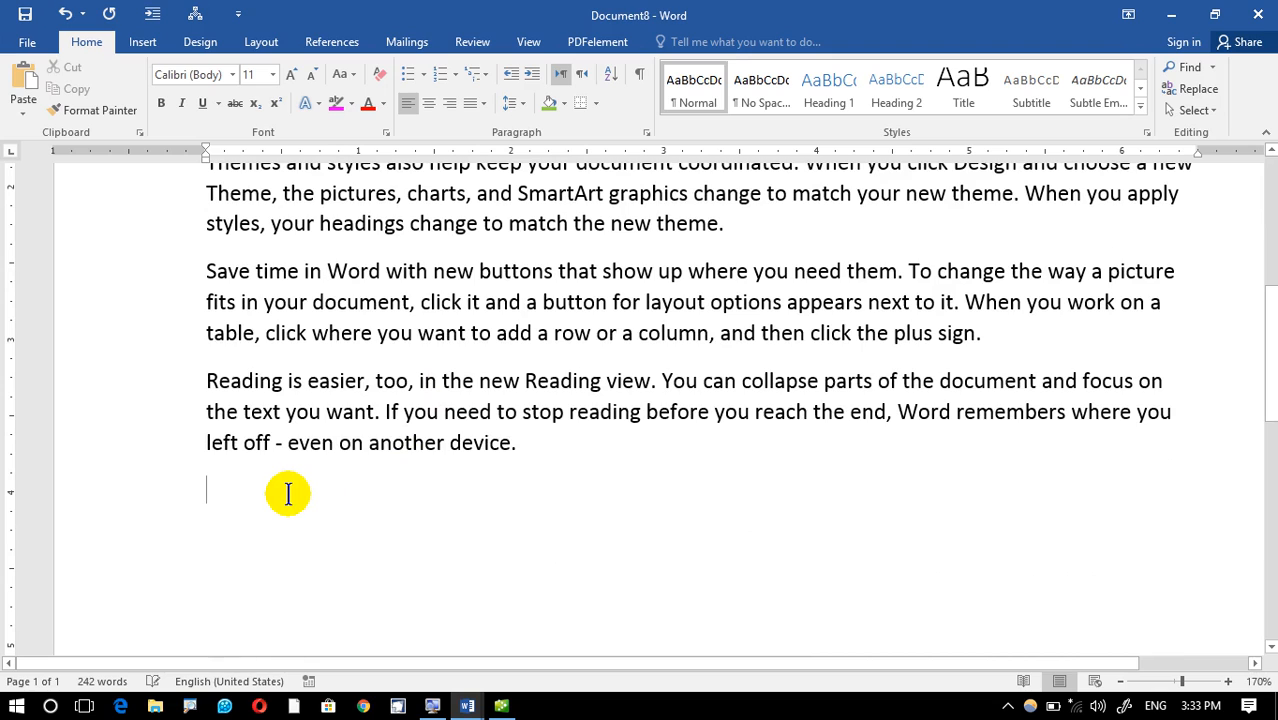
pyautogui.click(160, 42)
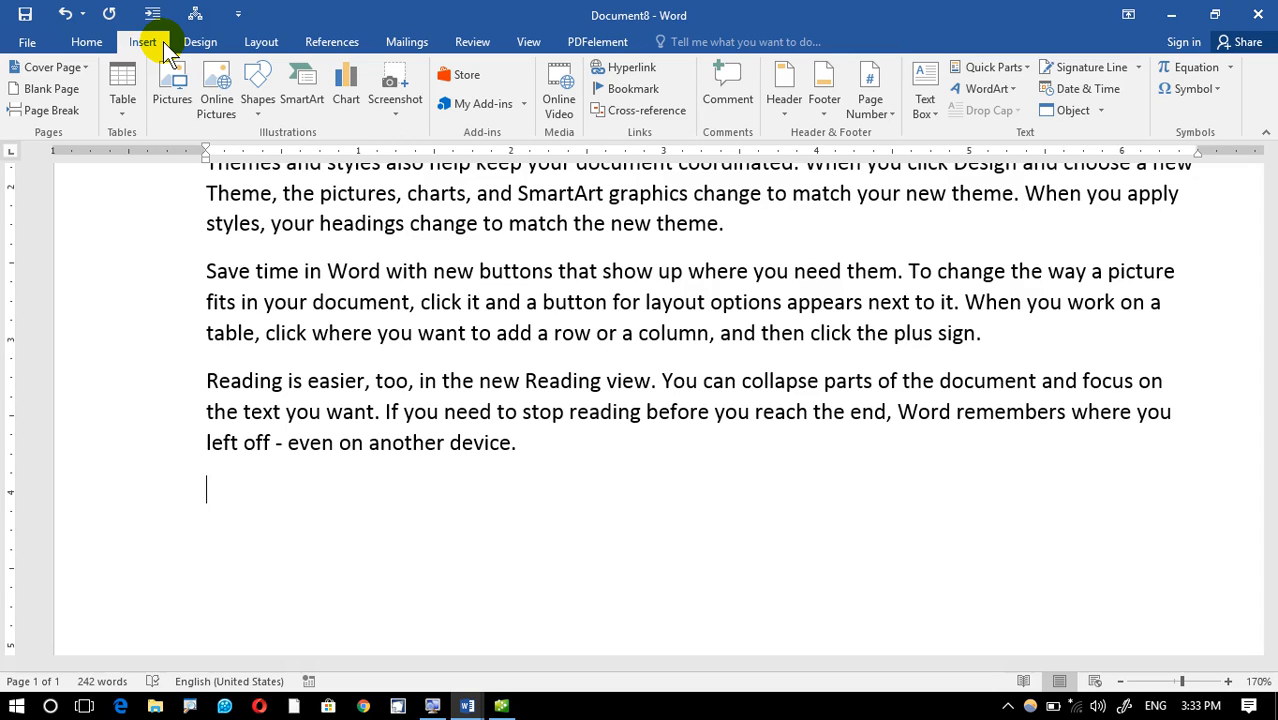
pyautogui.click(172, 95)
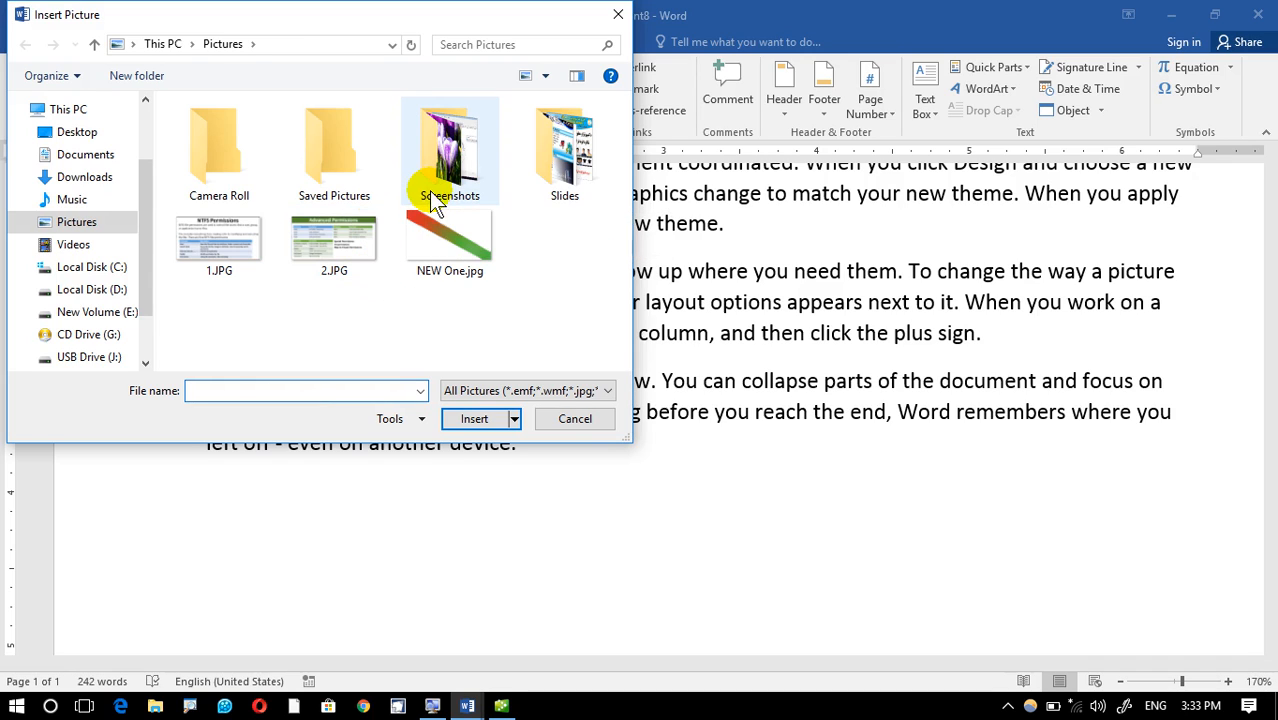
pyautogui.doubleClick(433, 183)
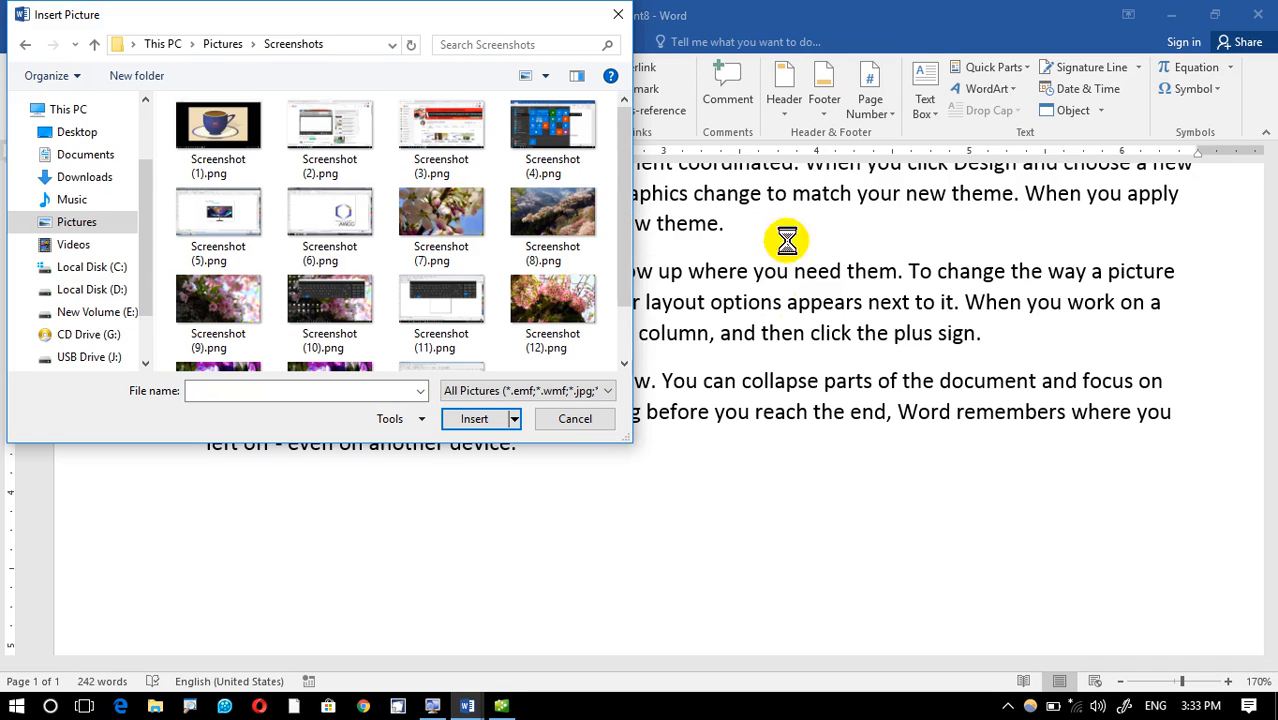
pyautogui.click(596, 317)
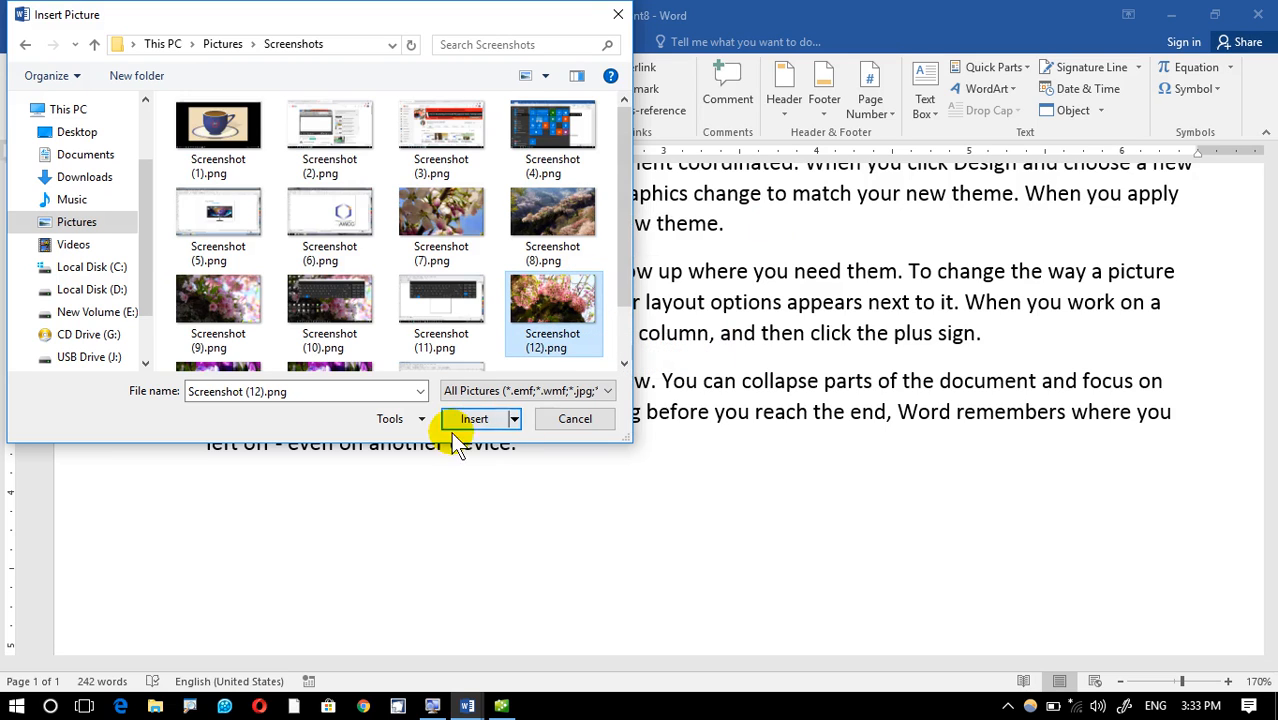
pyautogui.click(482, 424)
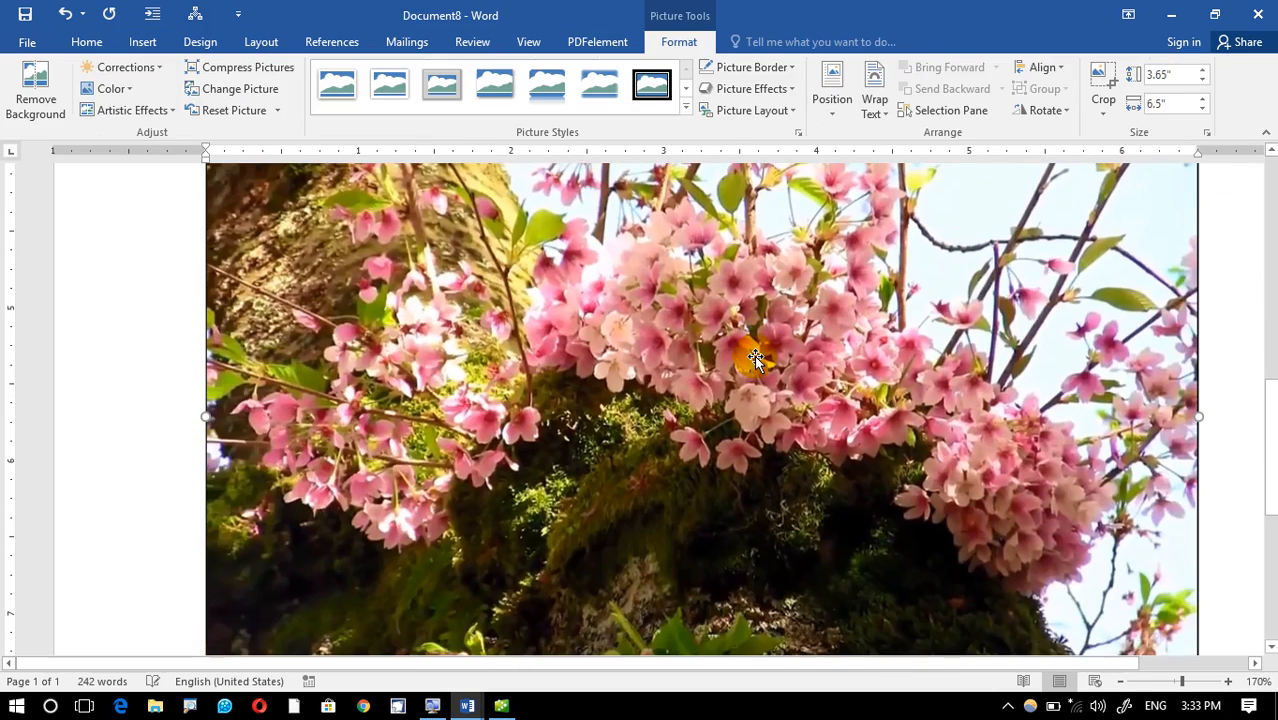
# Shrink the inserted flower picture proportionally from its lower-right corner to about 2.04" high by 3.62" wide
pyautogui.scroll(2, 750, 355)
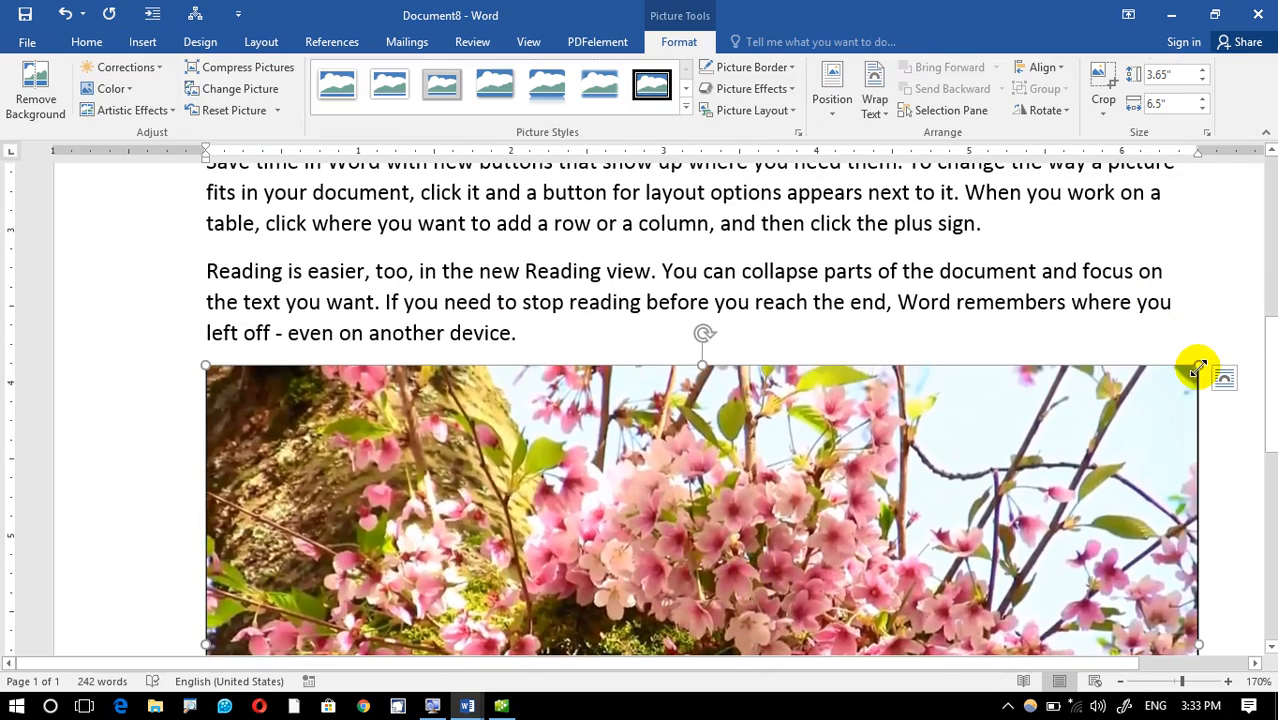
pyautogui.scroll(-5, 843, 300)
pyautogui.scroll(2, 830, 305)
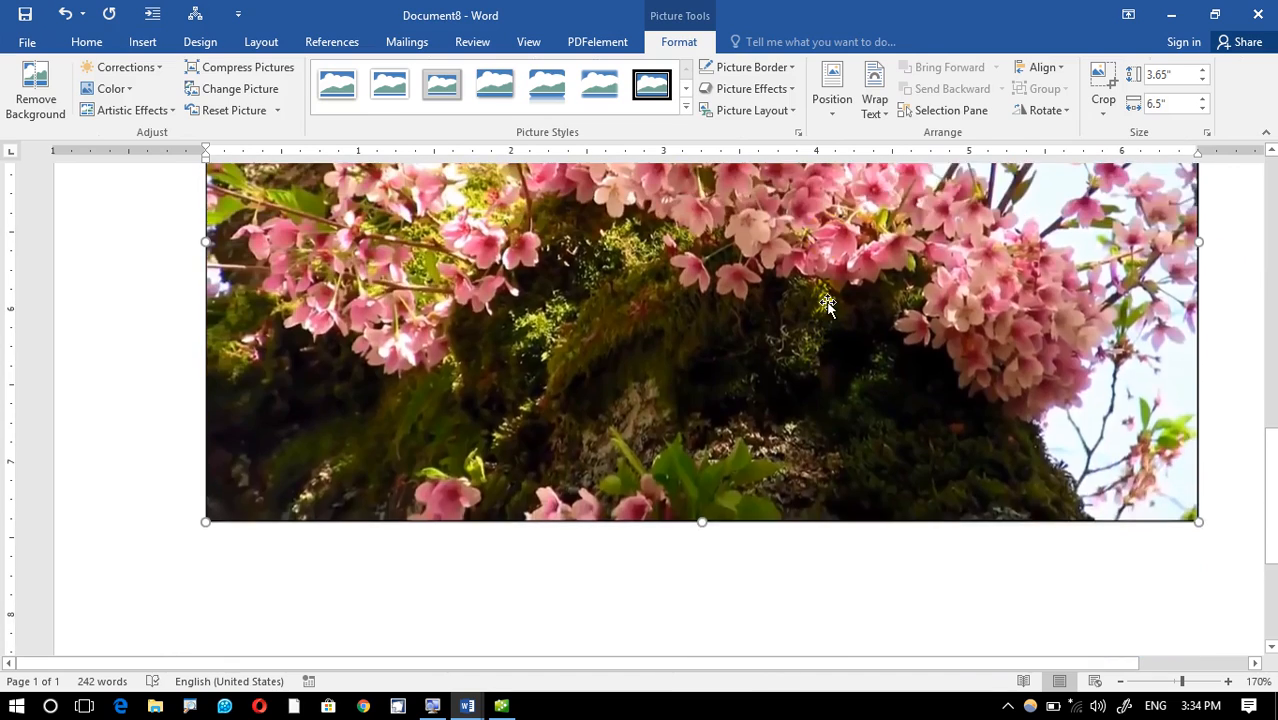
pyautogui.moveTo(1175, 612); pyautogui.dragTo(853, 405)
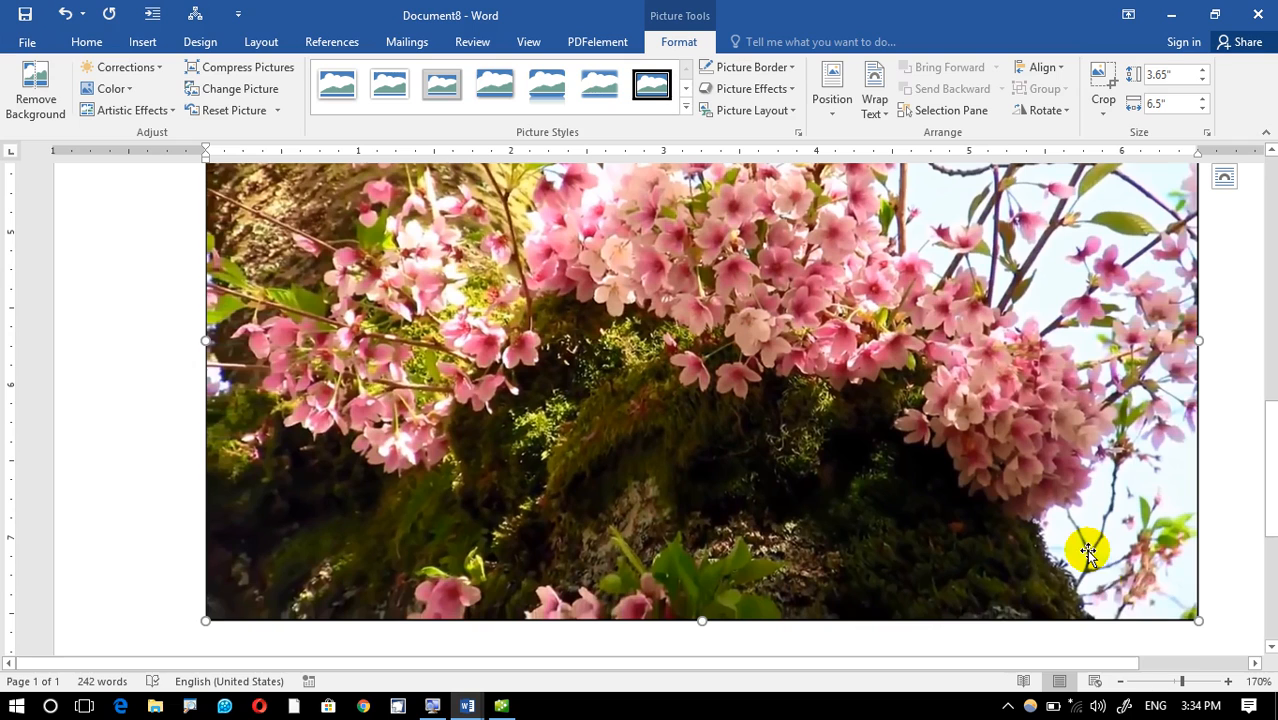
pyautogui.moveTo(1192, 626); pyautogui.dragTo(736, 371)
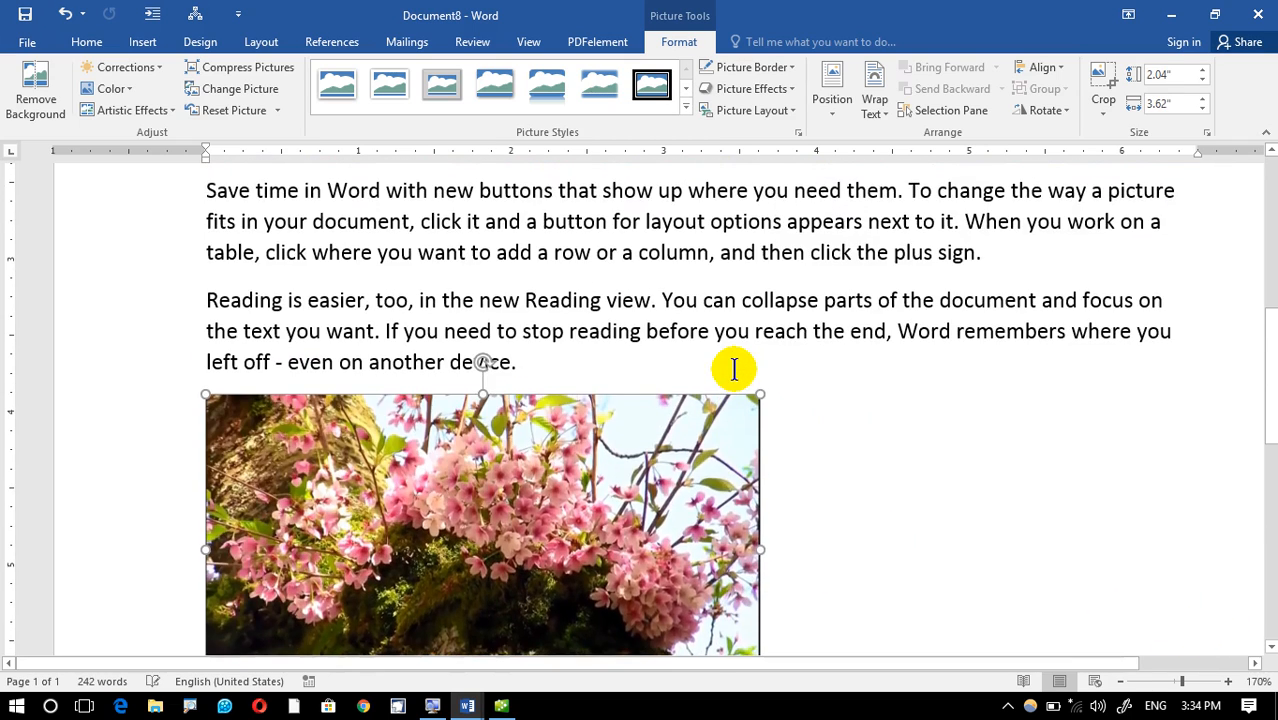
pyautogui.scroll(-1, 736, 371)
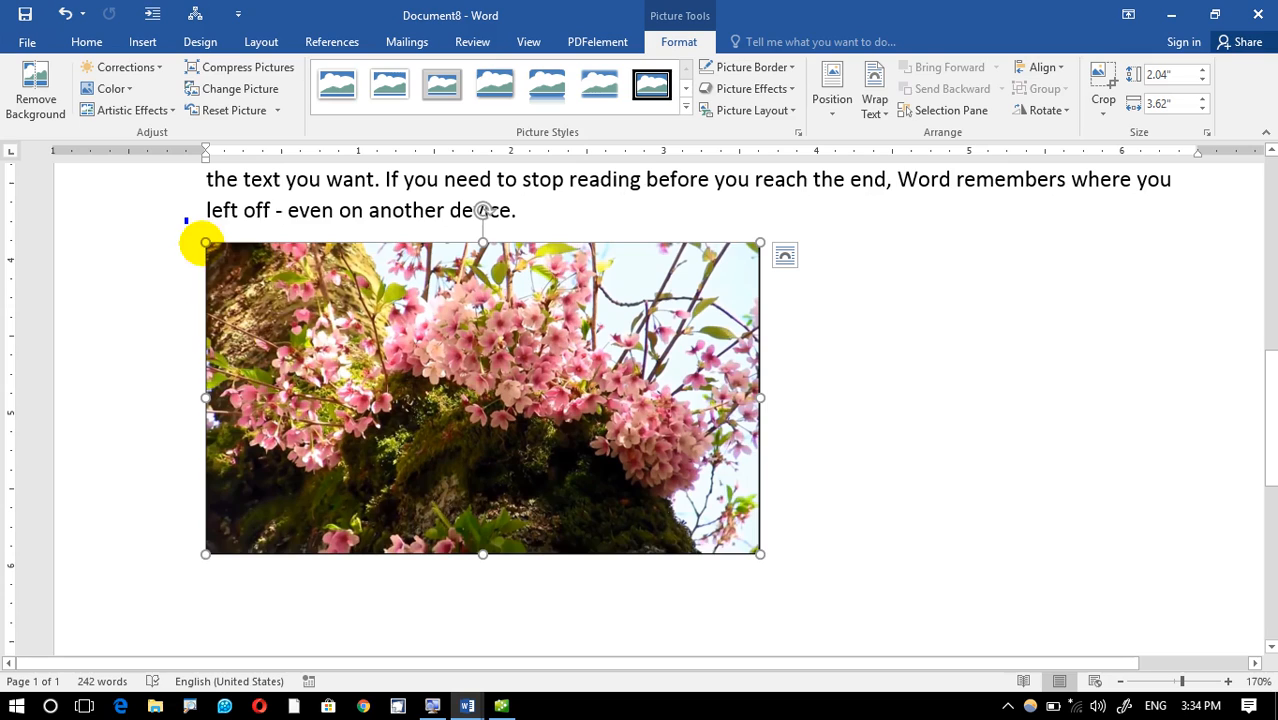
pyautogui.moveTo(185, 218); pyautogui.dragTo(848, 578)
pyautogui.moveTo(870, 458)
pyautogui.mouseDown()
pyautogui.moveTo(941, 305)
pyautogui.moveTo(800, 203)
pyautogui.moveTo(672, 44)
pyautogui.moveTo(697, 52)
pyautogui.mouseUp()
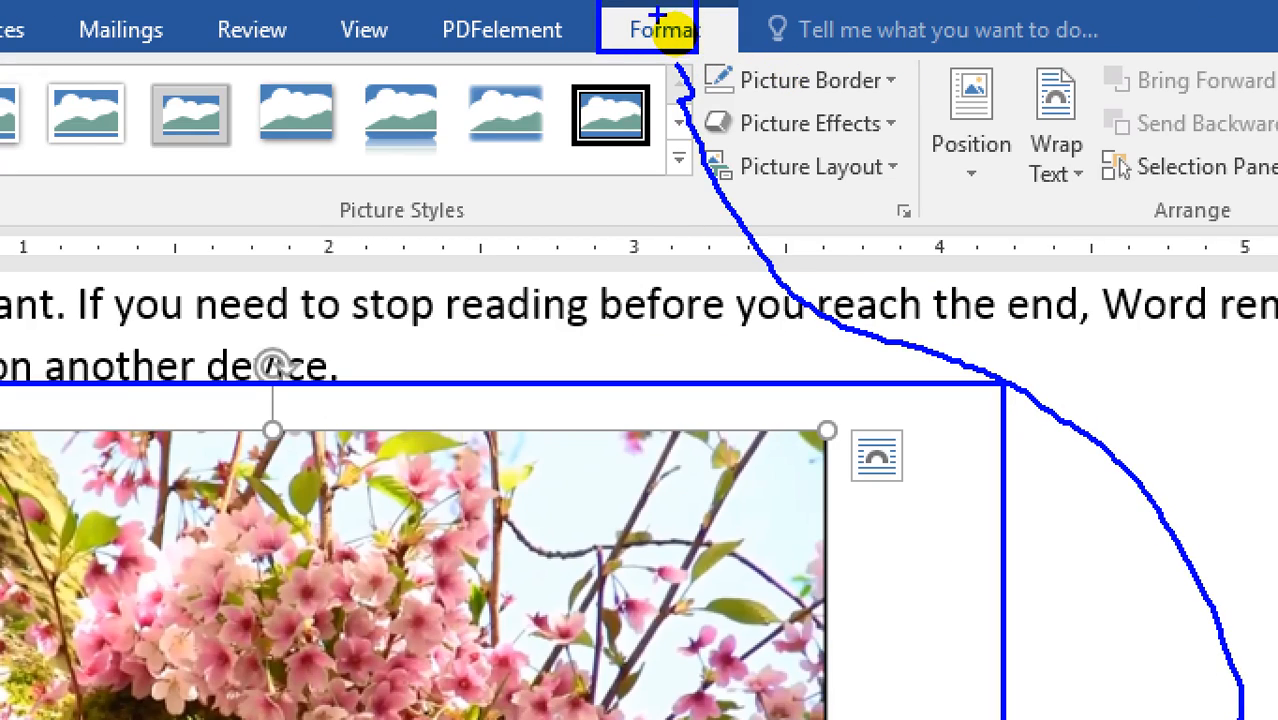
pyautogui.hotkey('ctrl', 'z')
pyautogui.moveTo(623, 5); pyautogui.dragTo(731, 63)
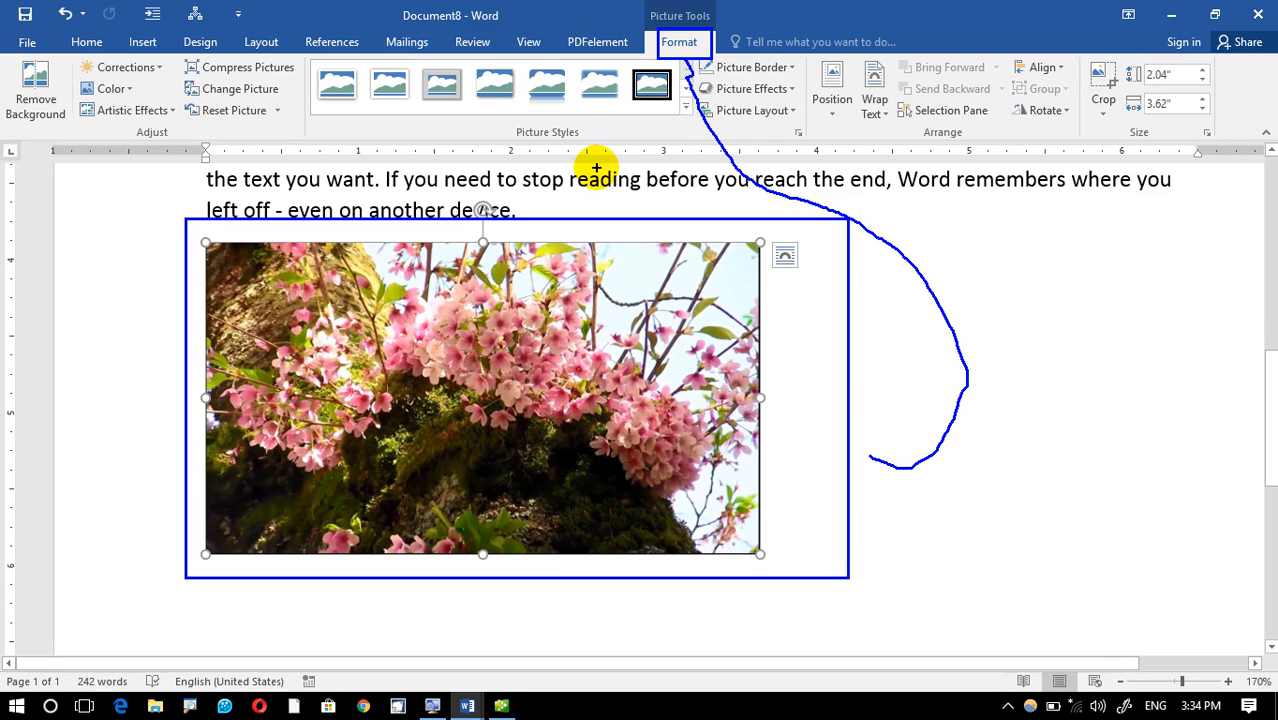
pyautogui.press('Escape')
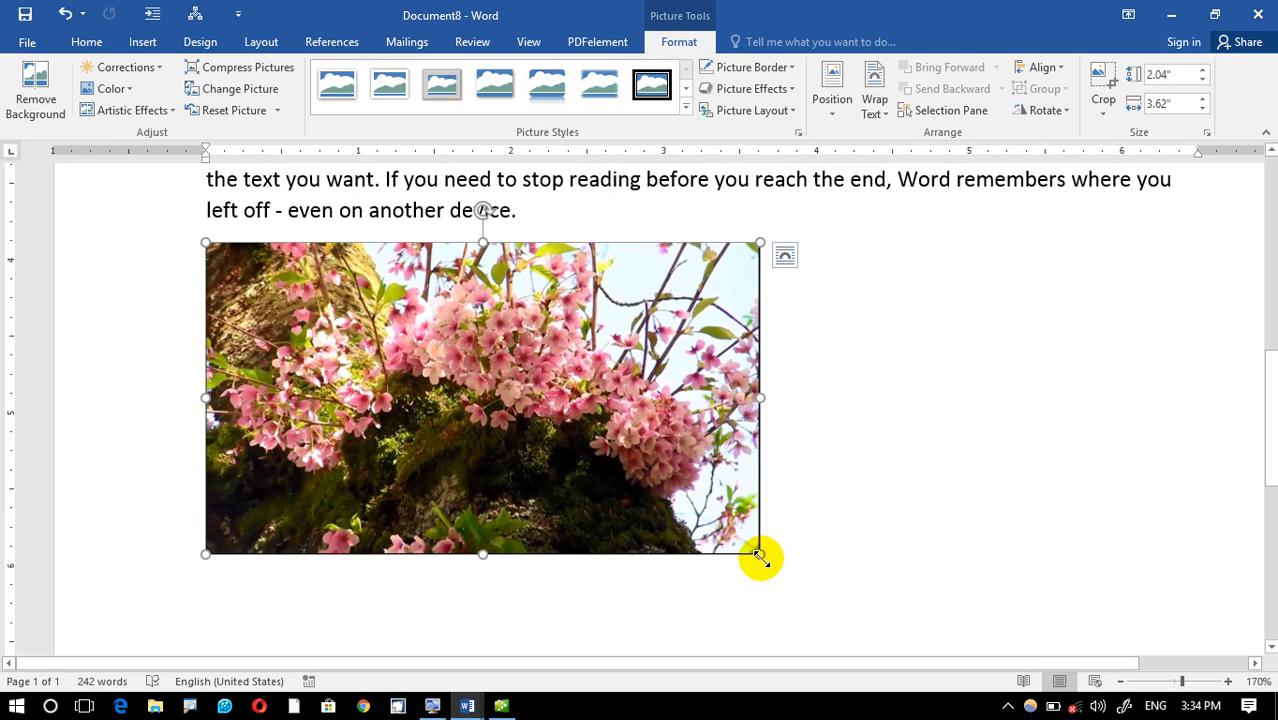
# Enlarge the flower picture proportionally to about 2.38" high by 4.23" wide
pyautogui.moveTo(758, 556); pyautogui.dragTo(841, 608)
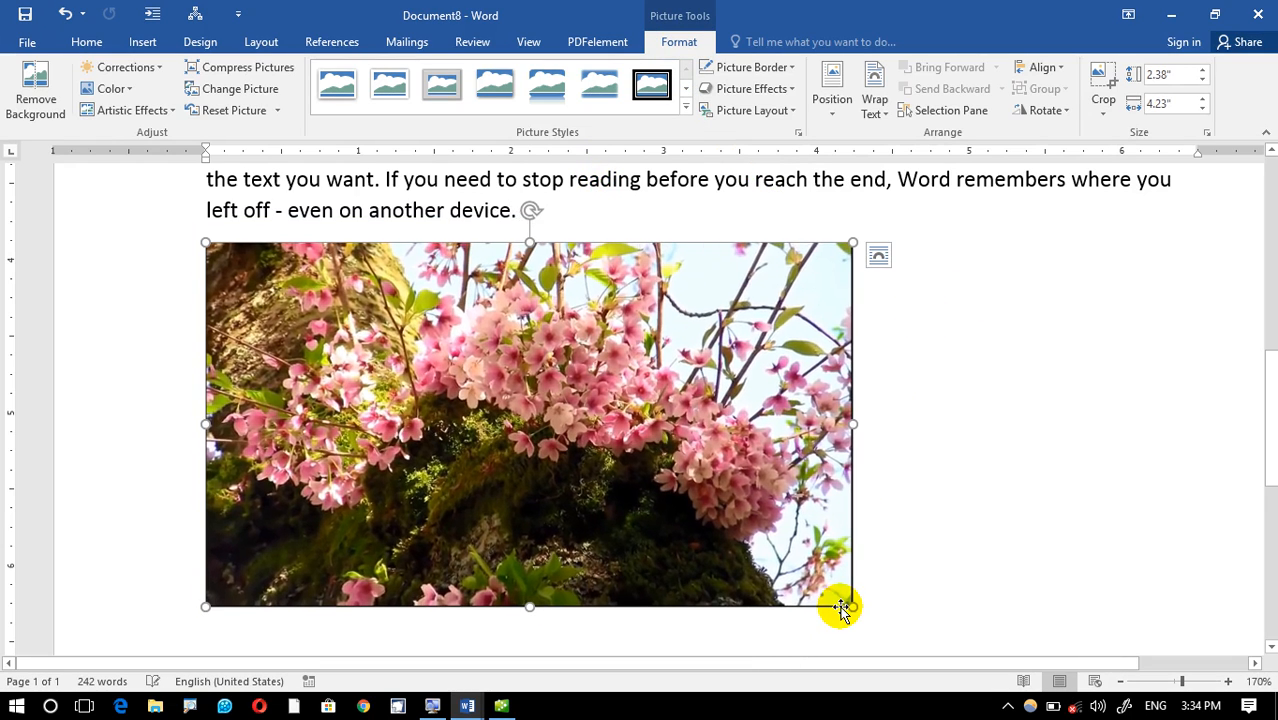
# Try the soft-edged oval, black beveled oval and white rounded-diagonal-corner picture styles on the flower picture
pyautogui.click(687, 108)
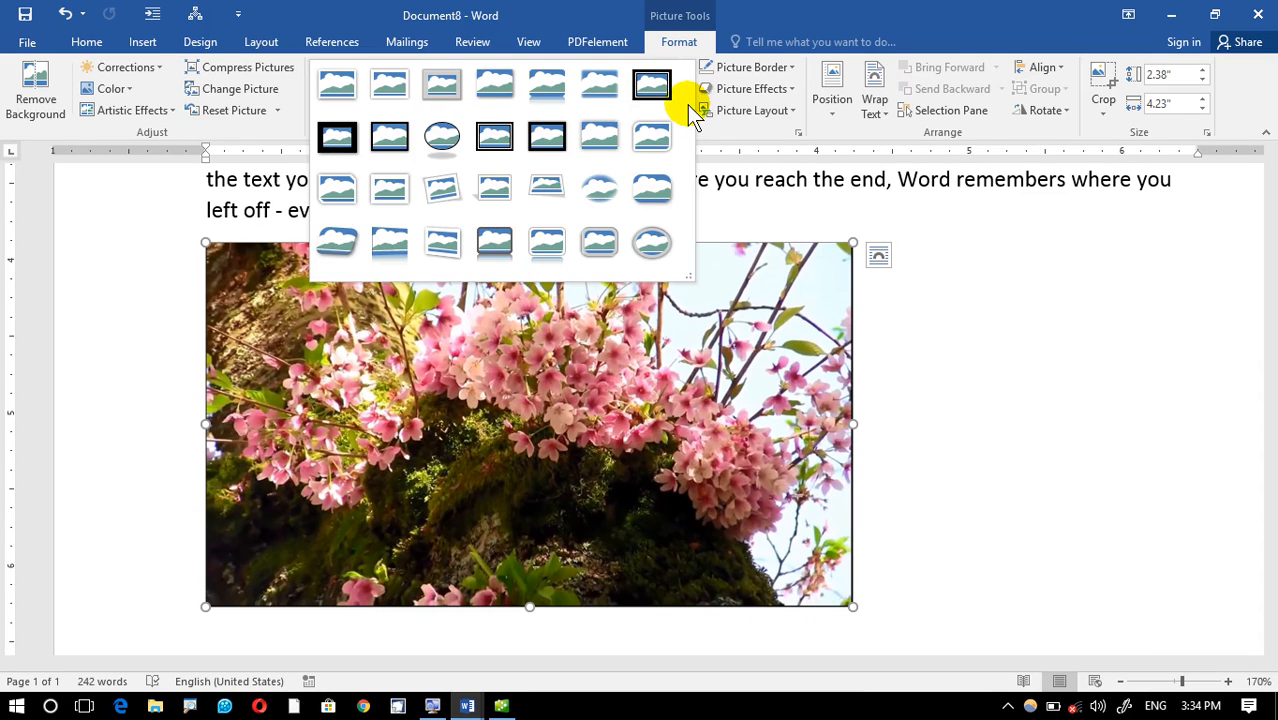
pyautogui.click(594, 183)
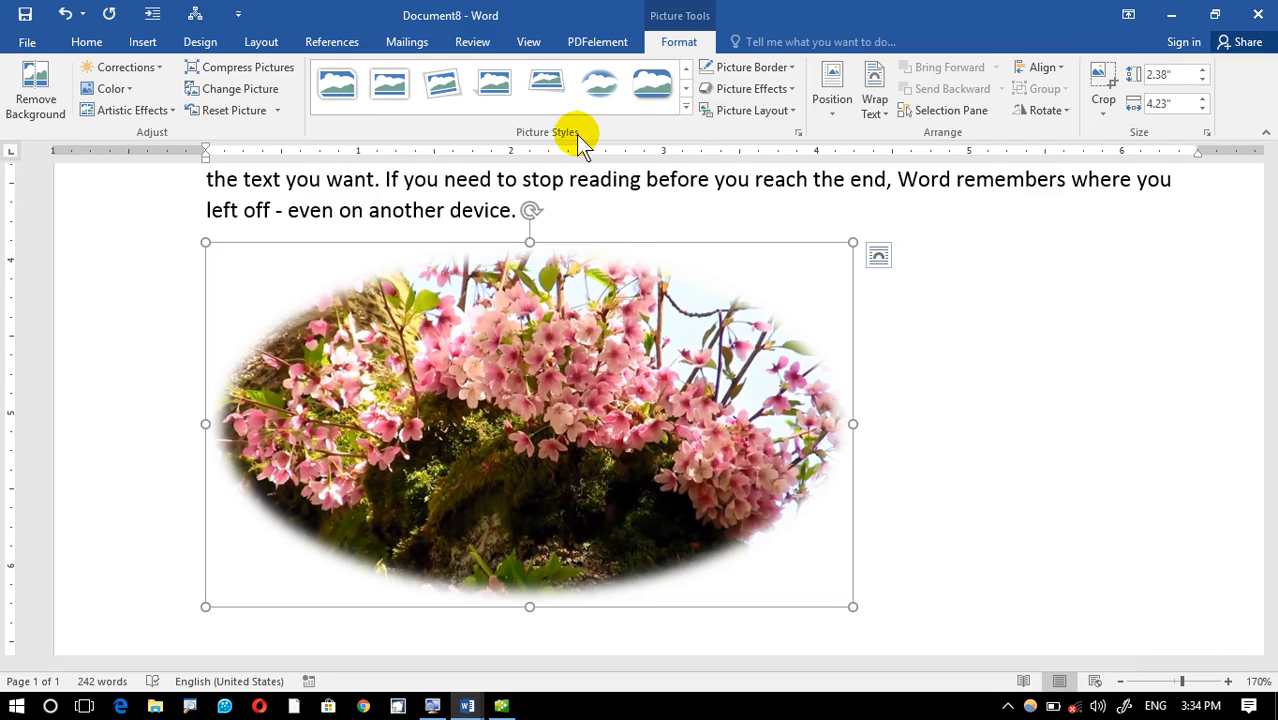
pyautogui.click(687, 110)
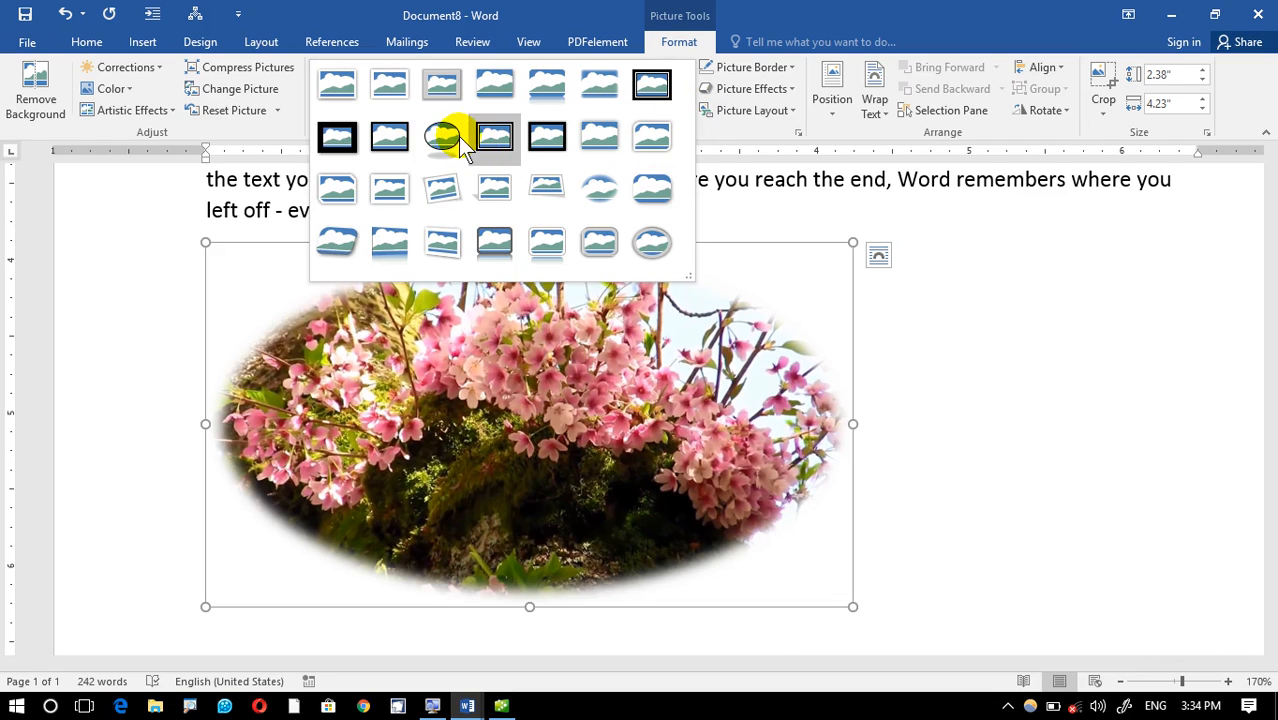
pyautogui.click(503, 220)
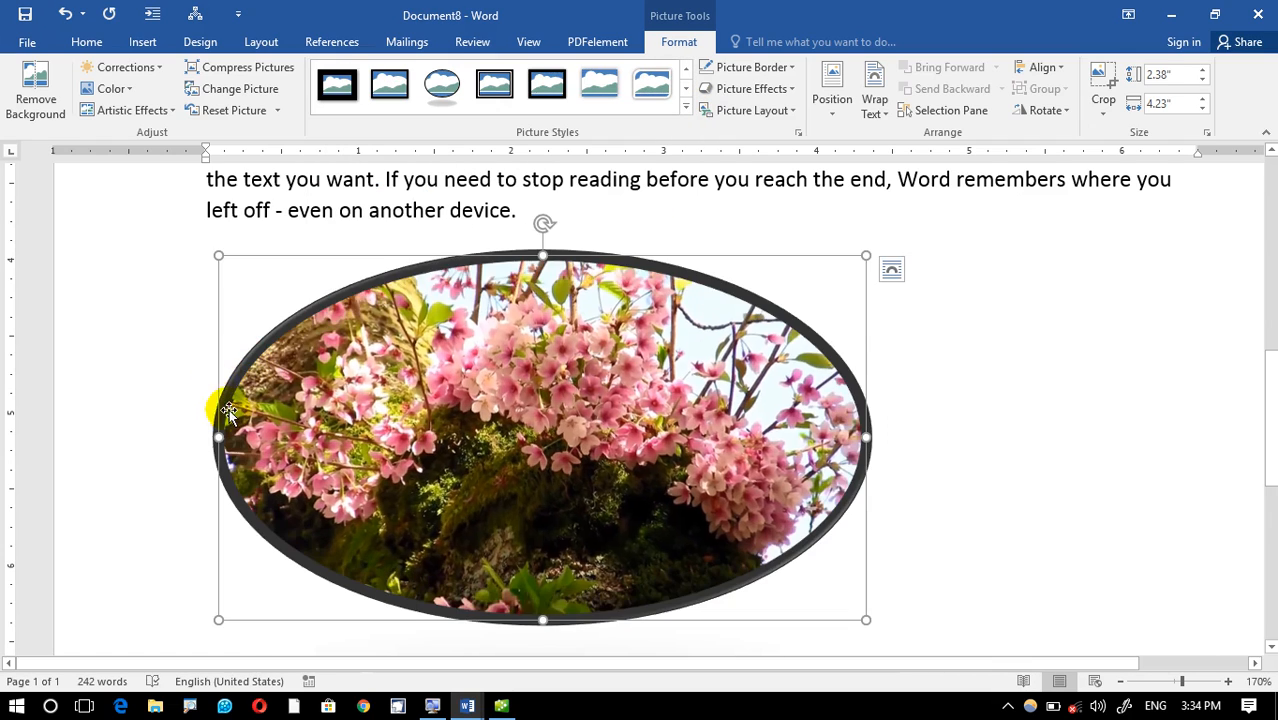
pyautogui.click(666, 90)
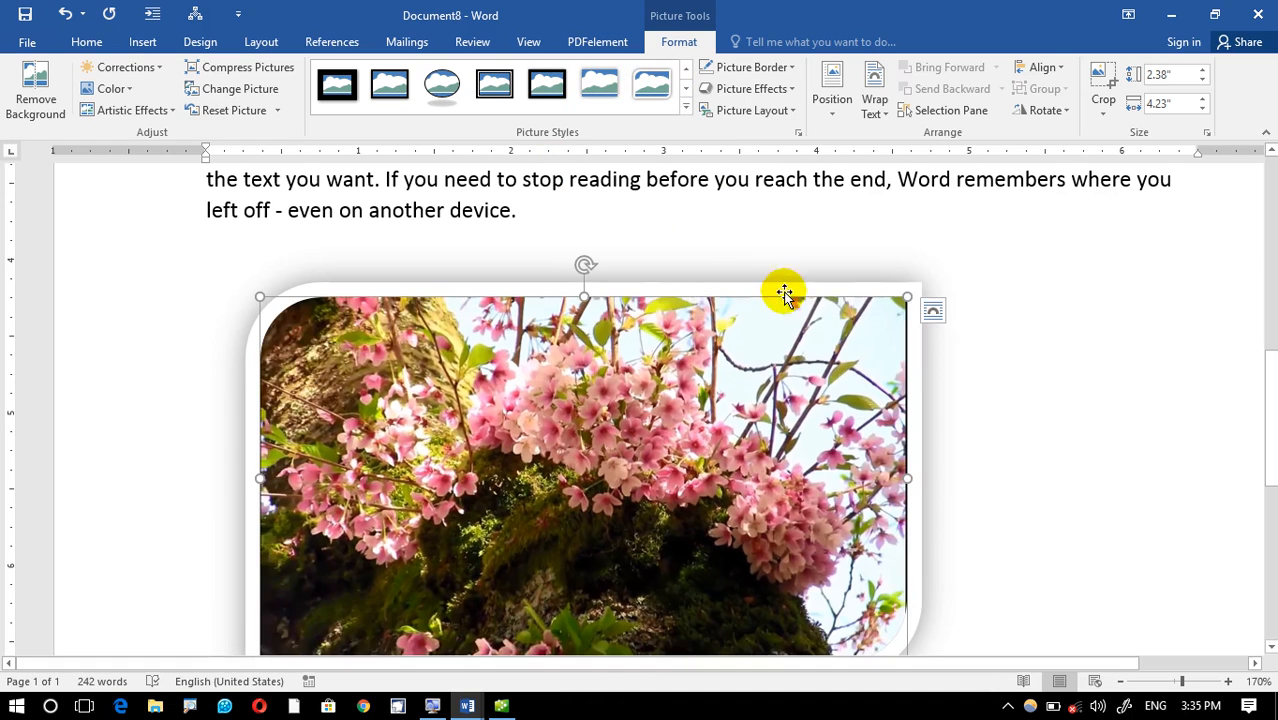
# Try the black beveled picture style with a reflection, followed by a simple white frame, on the flower picture
pyautogui.click(687, 107)
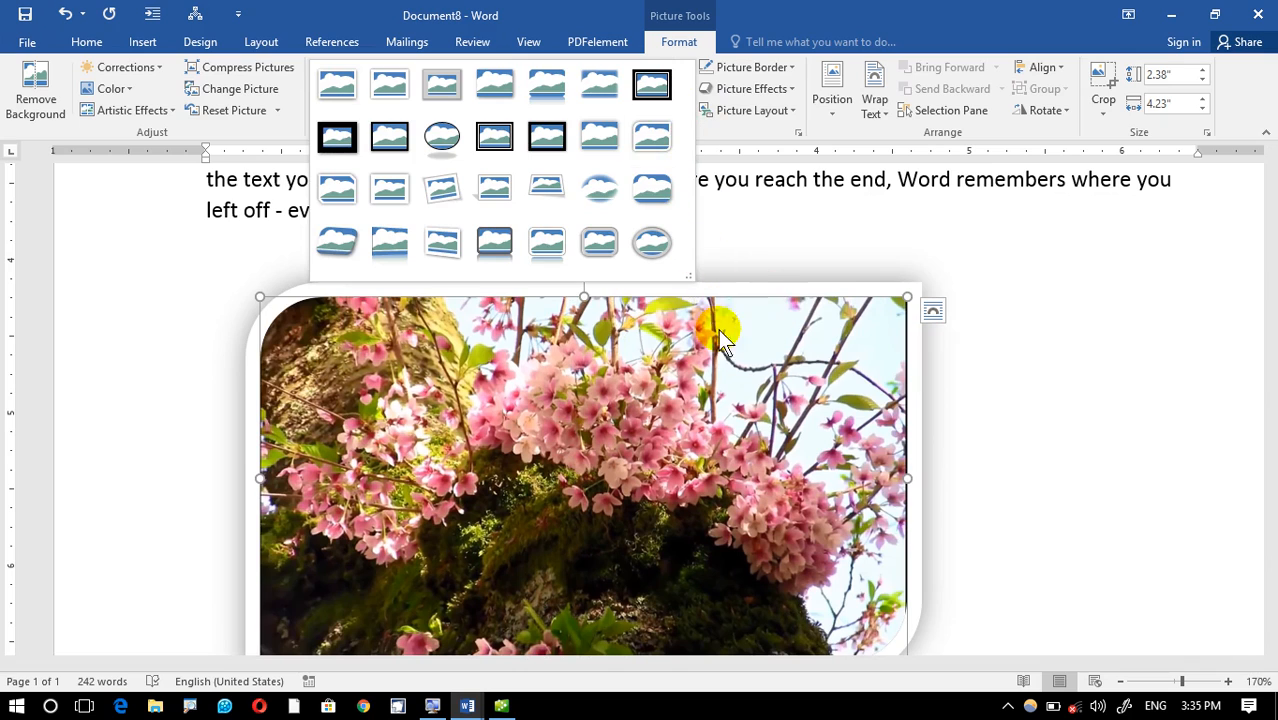
pyautogui.click(552, 283)
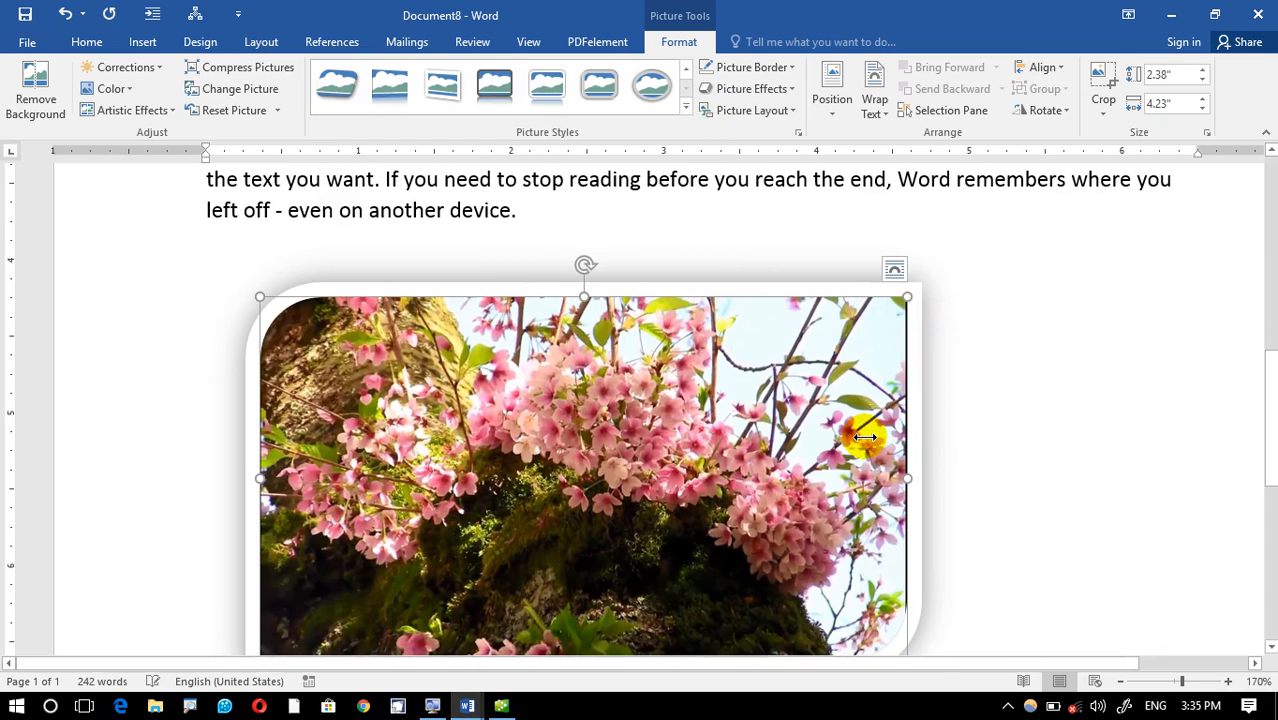
pyautogui.scroll(-3, 799, 508)
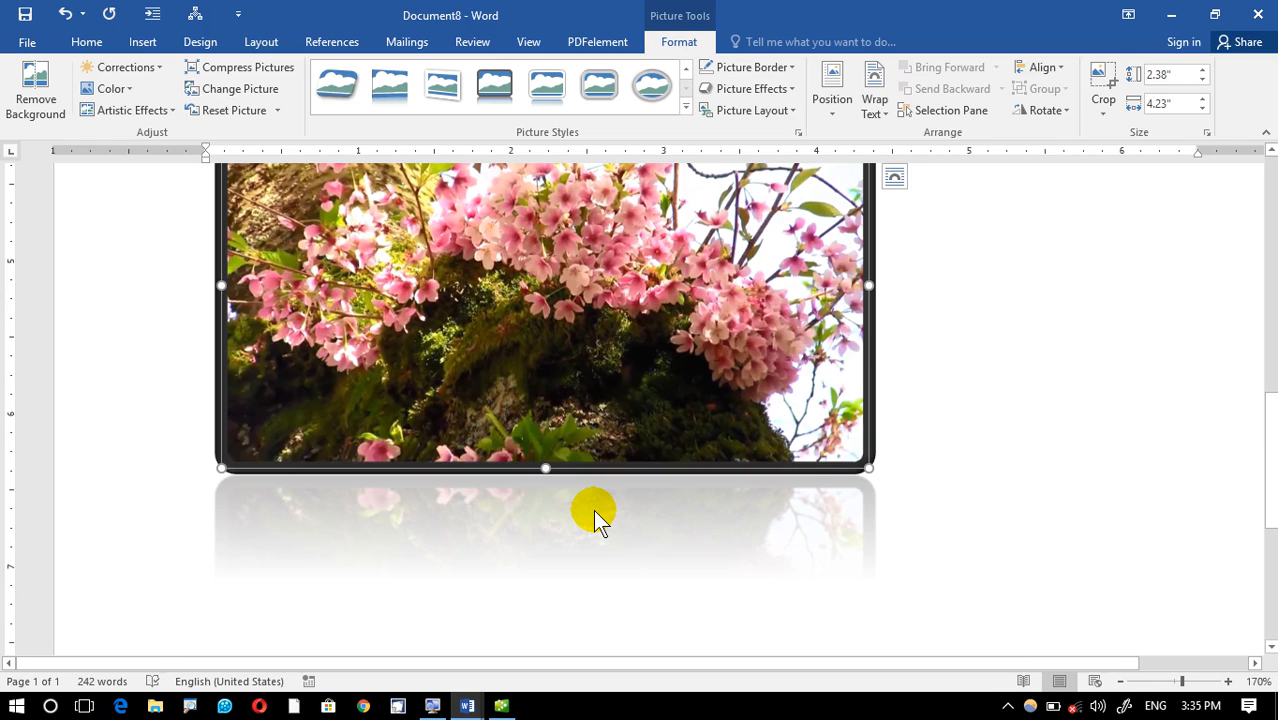
pyautogui.scroll(3, 593, 518)
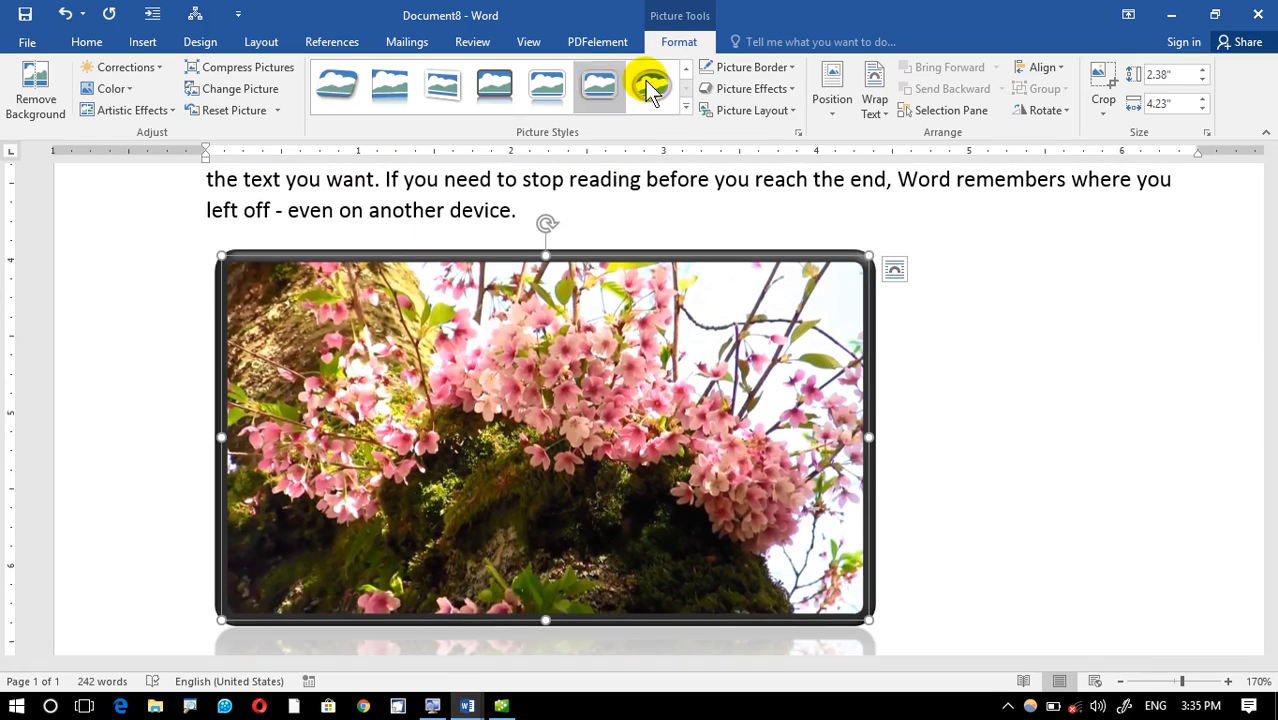
pyautogui.click(686, 106)
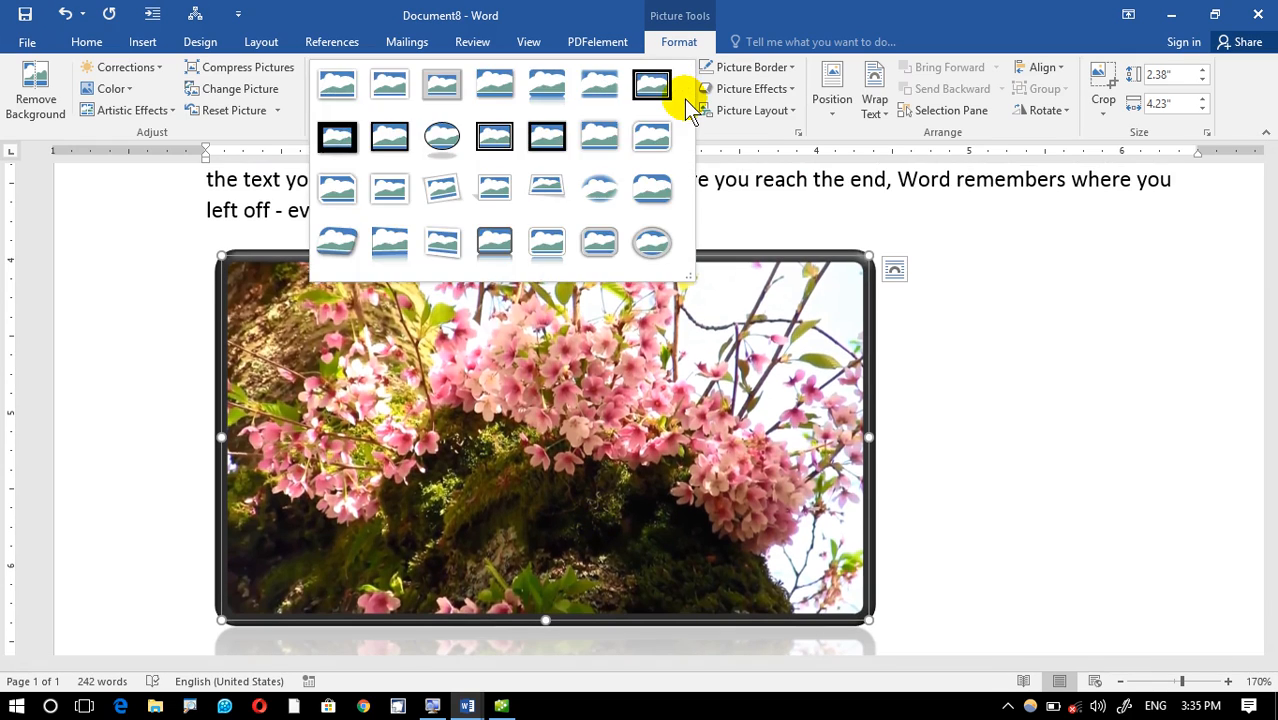
pyautogui.click(352, 76)
pyautogui.click(1014, 388)
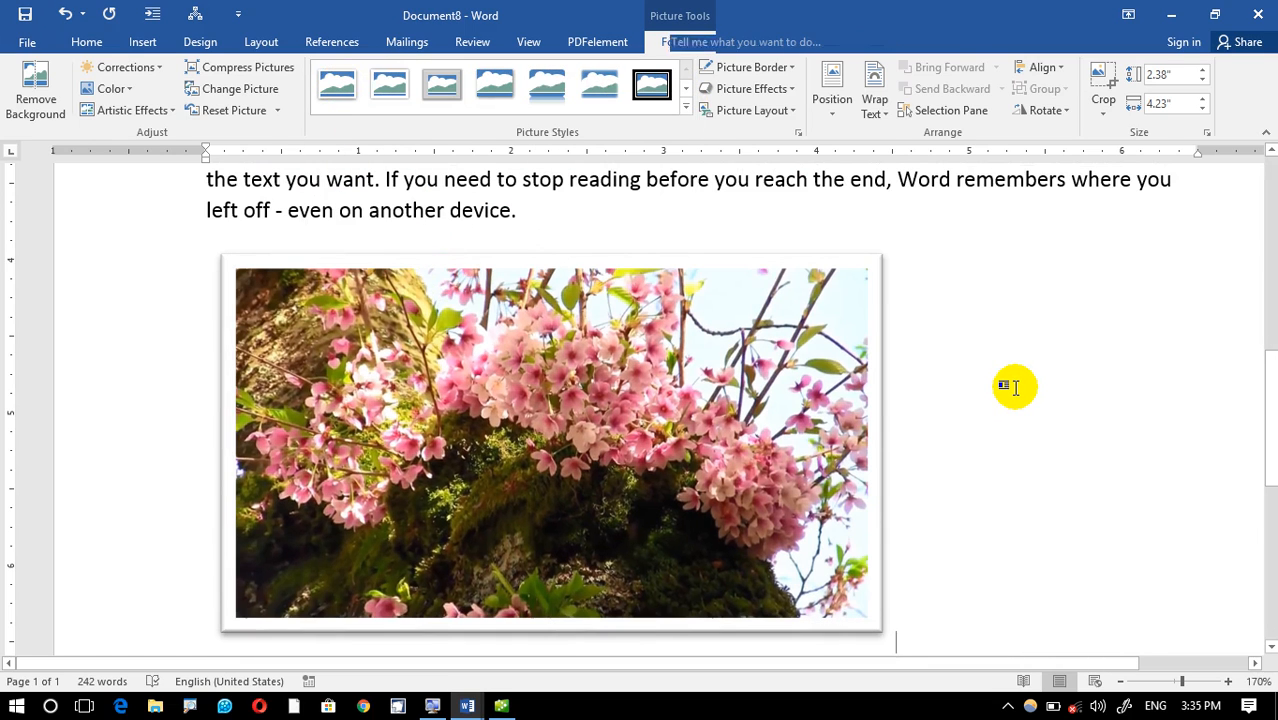
# Undo all the picture style changes made to the flower picture
pyautogui.hotkey('ctrl', 'z')
pyautogui.hotkey('ctrl', 'z')
pyautogui.hotkey('ctrl', 'z')
pyautogui.hotkey('ctrl', 'z')
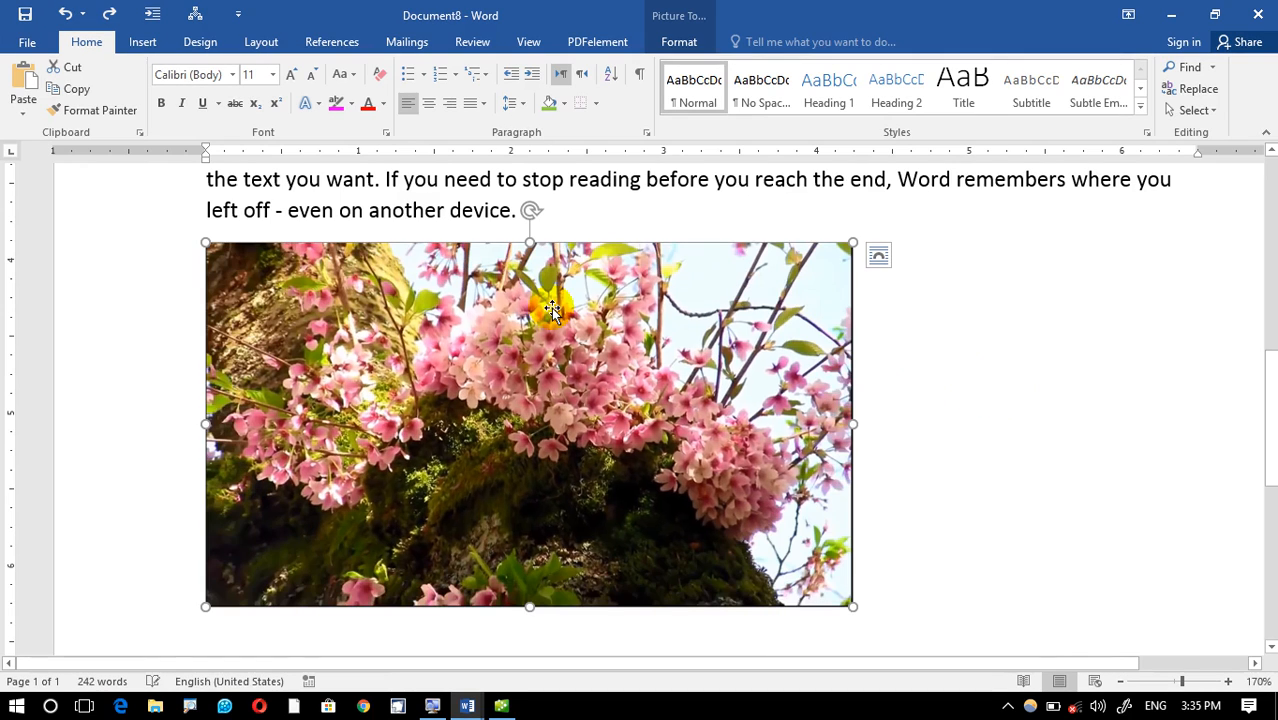
# Try to remove the background of the flower picture
pyautogui.click(679, 43)
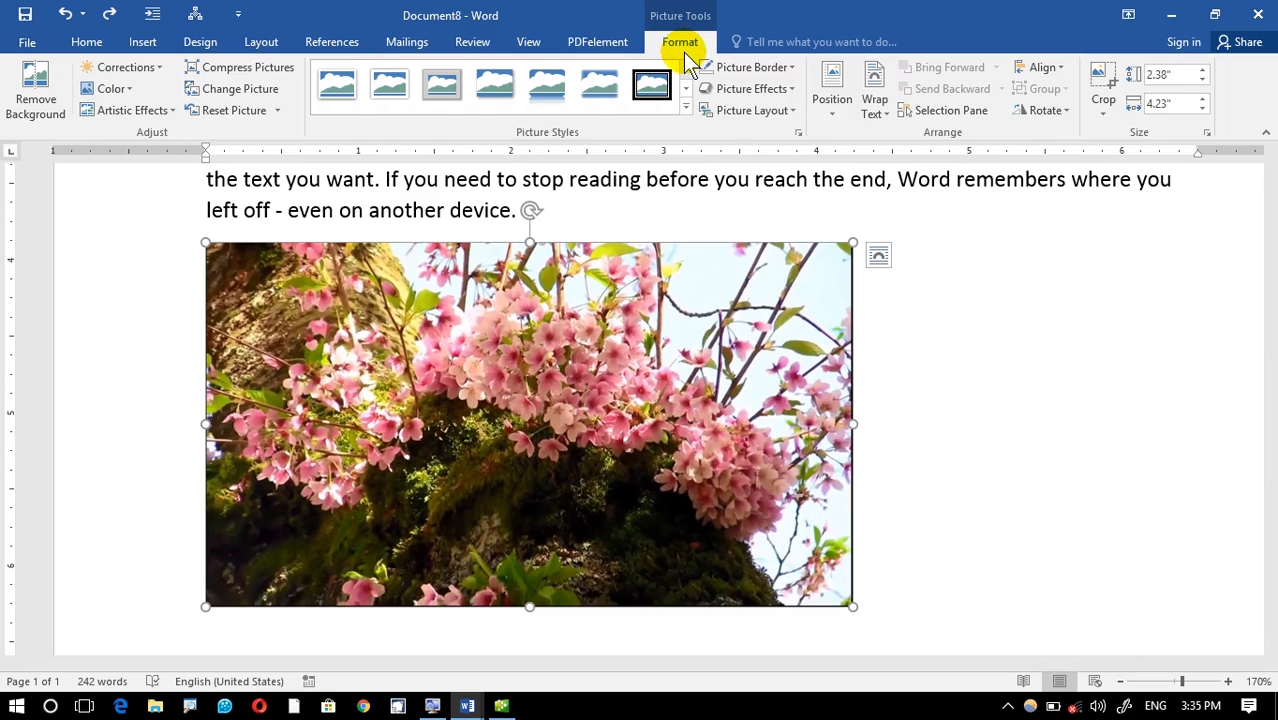
pyautogui.click(686, 108)
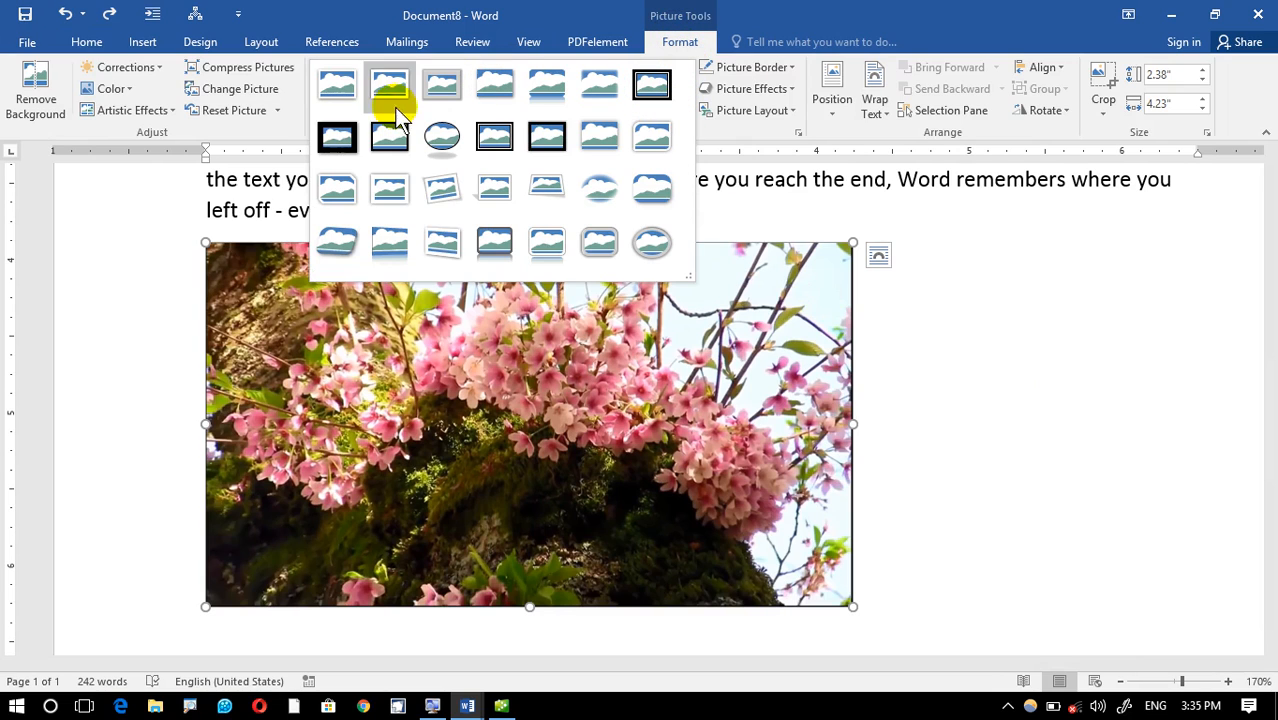
pyautogui.click(376, 12)
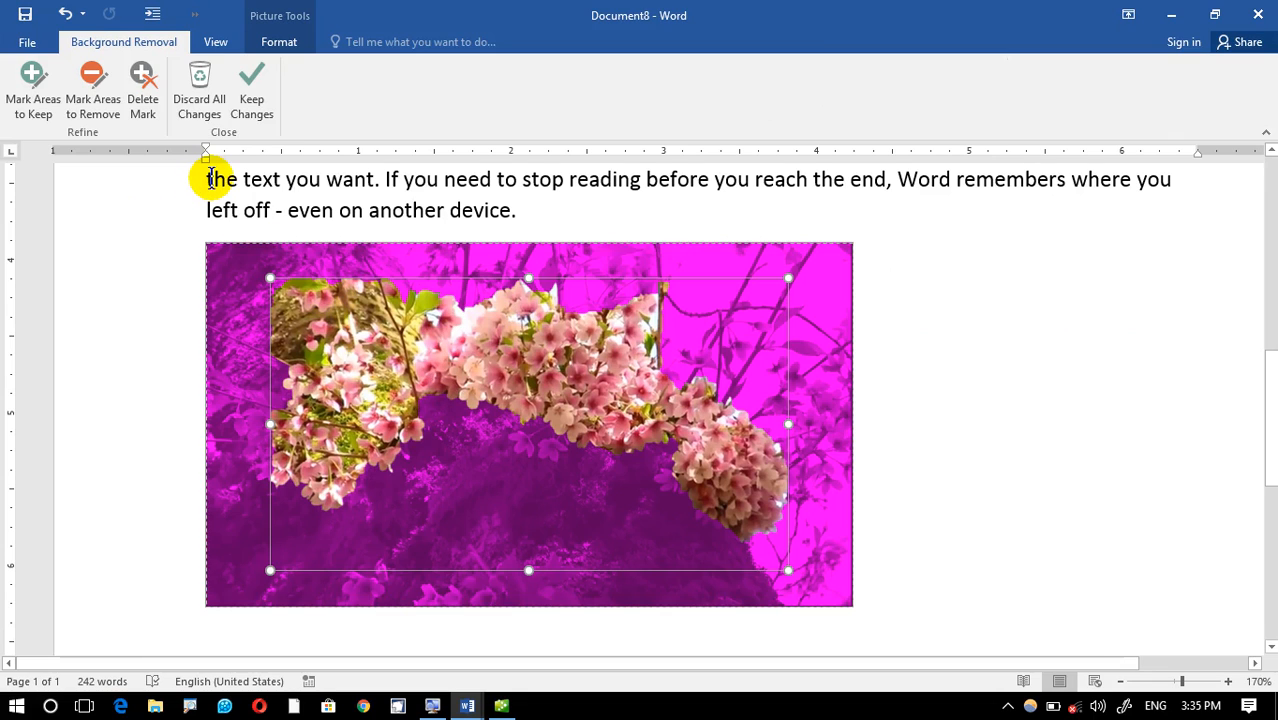
pyautogui.click(241, 128)
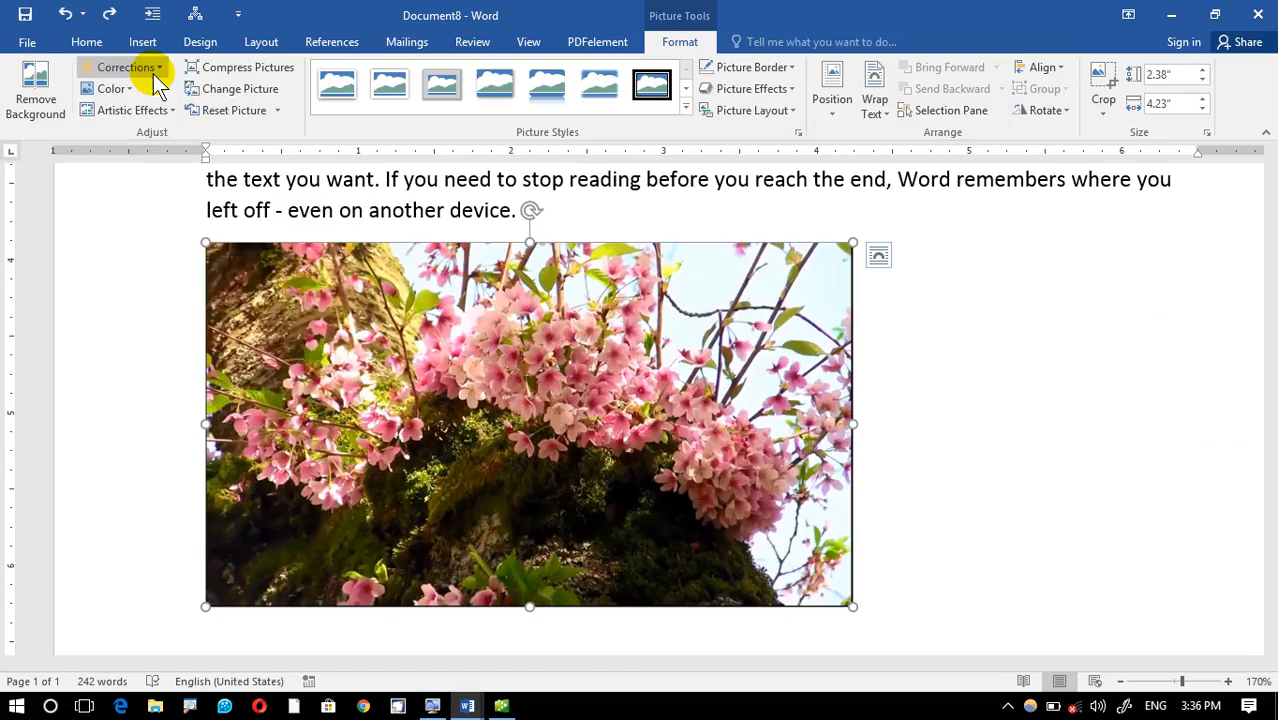
# Examine the Sharpen/Soften and Brightness/Contrast corrections offered for the flower picture
pyautogui.click(126, 67)
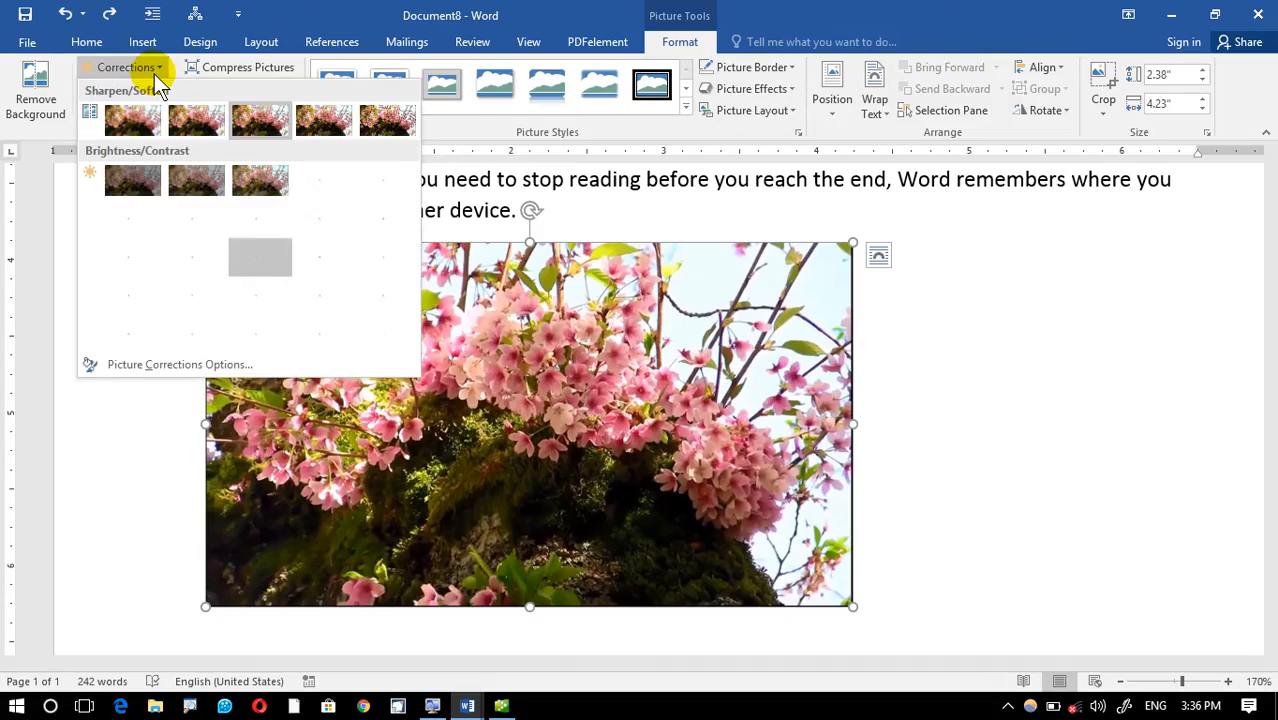
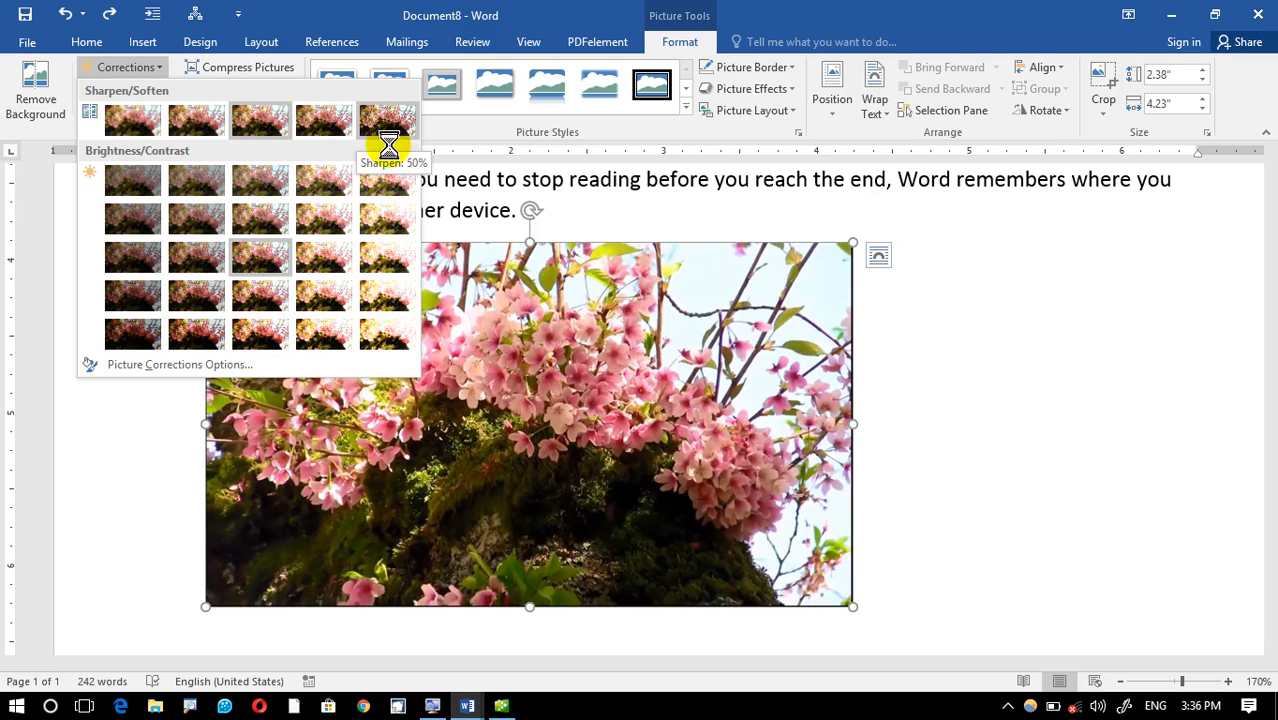
pyautogui.click(782, 12)
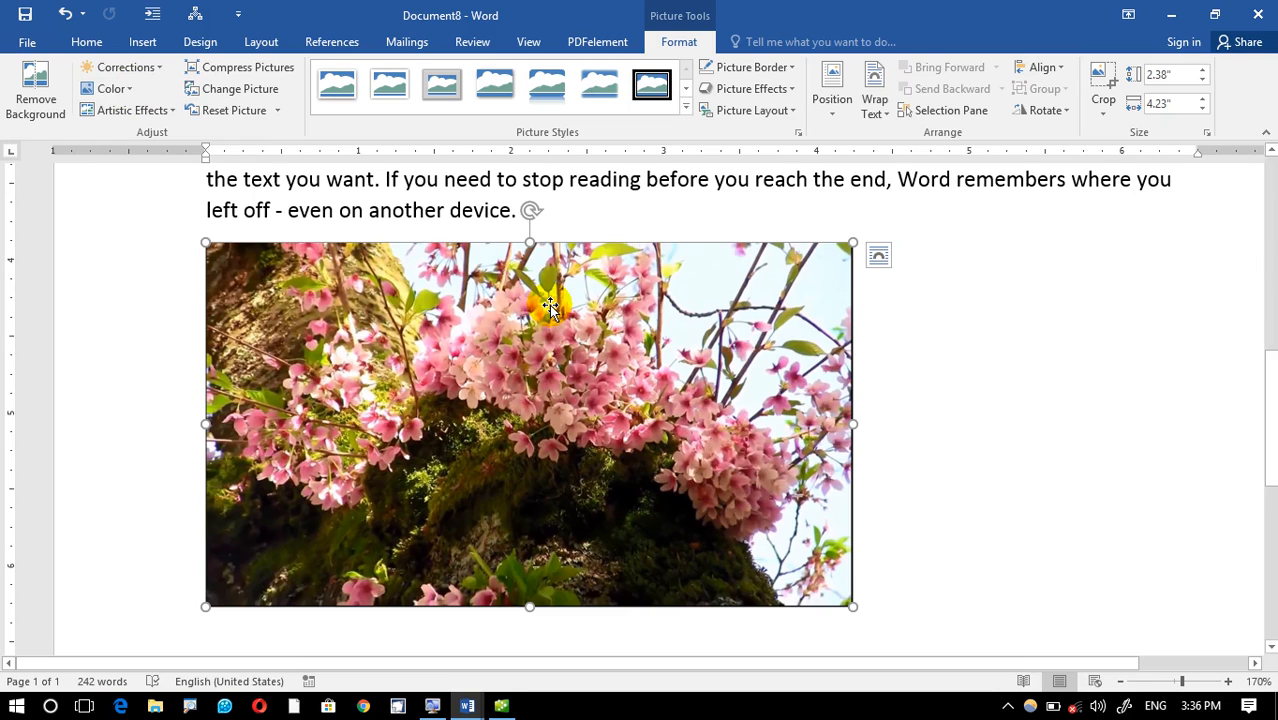
# Try a dark orange recolor on the flower picture, followed by a dark blue one
pyautogui.click(117, 92)
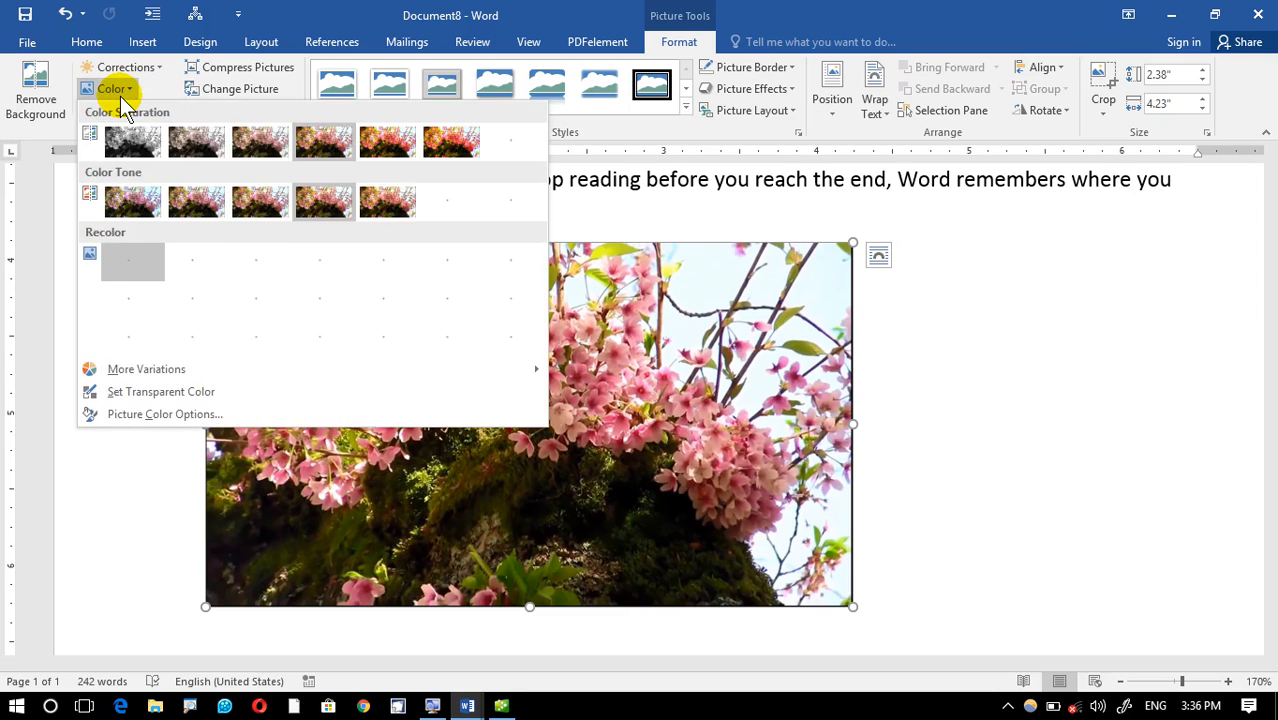
pyautogui.click(307, 290)
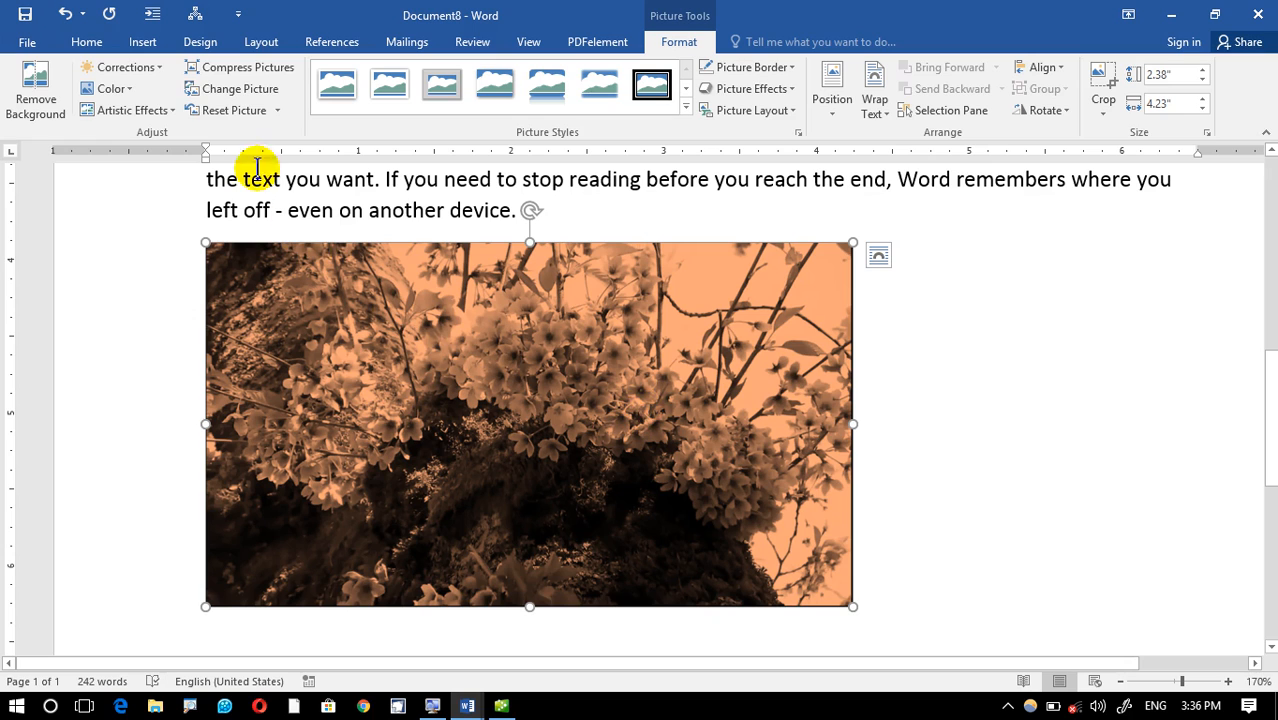
pyautogui.click(109, 88)
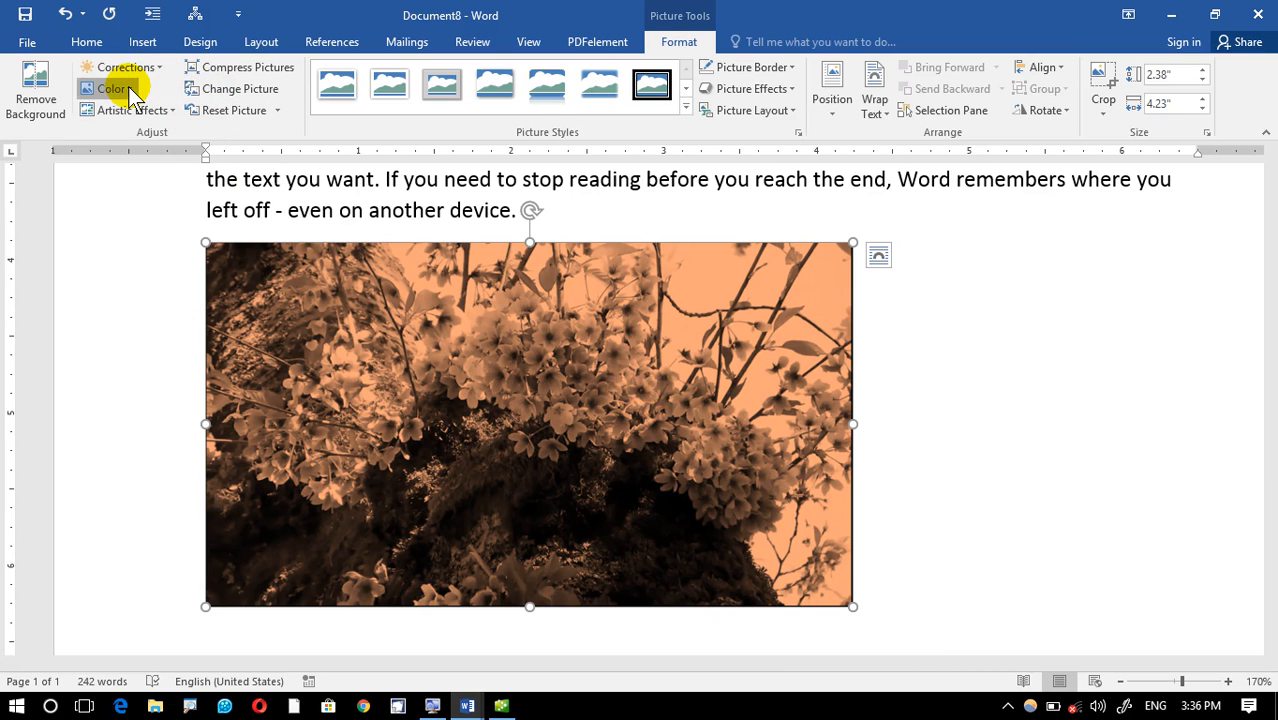
pyautogui.click(436, 296)
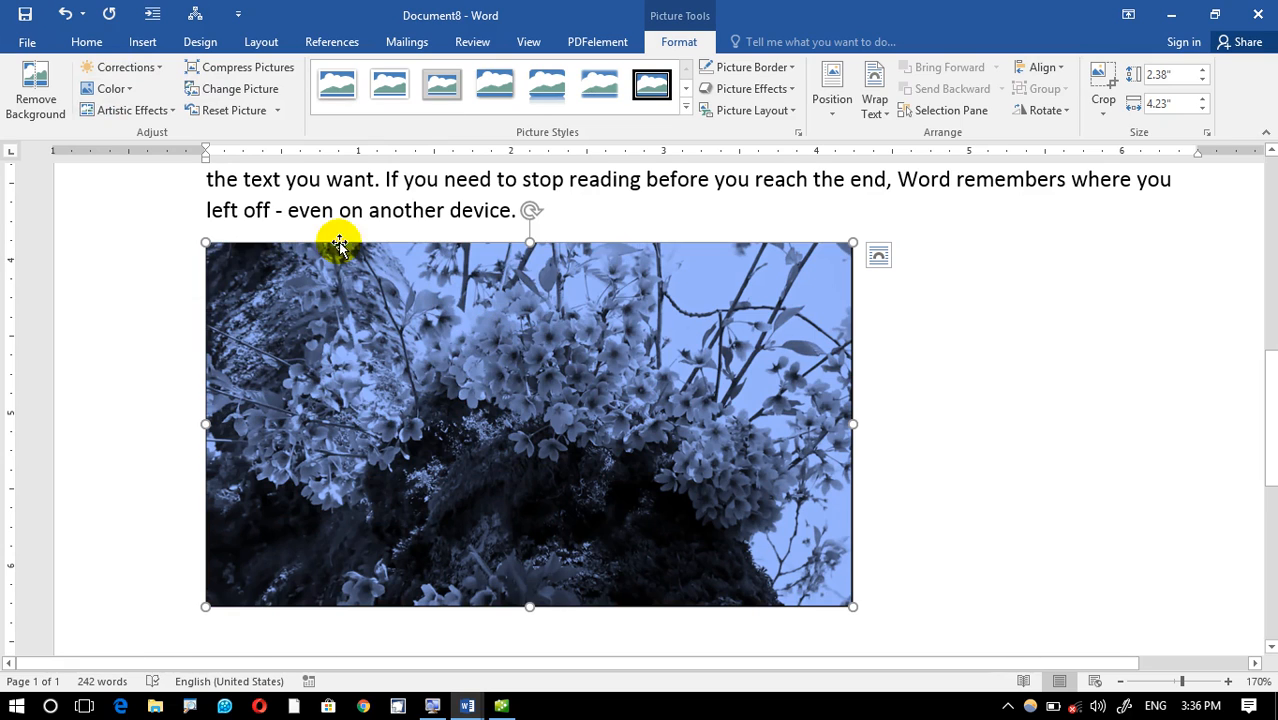
# Recolor the flower picture in dark gold
pyautogui.click(158, 67)
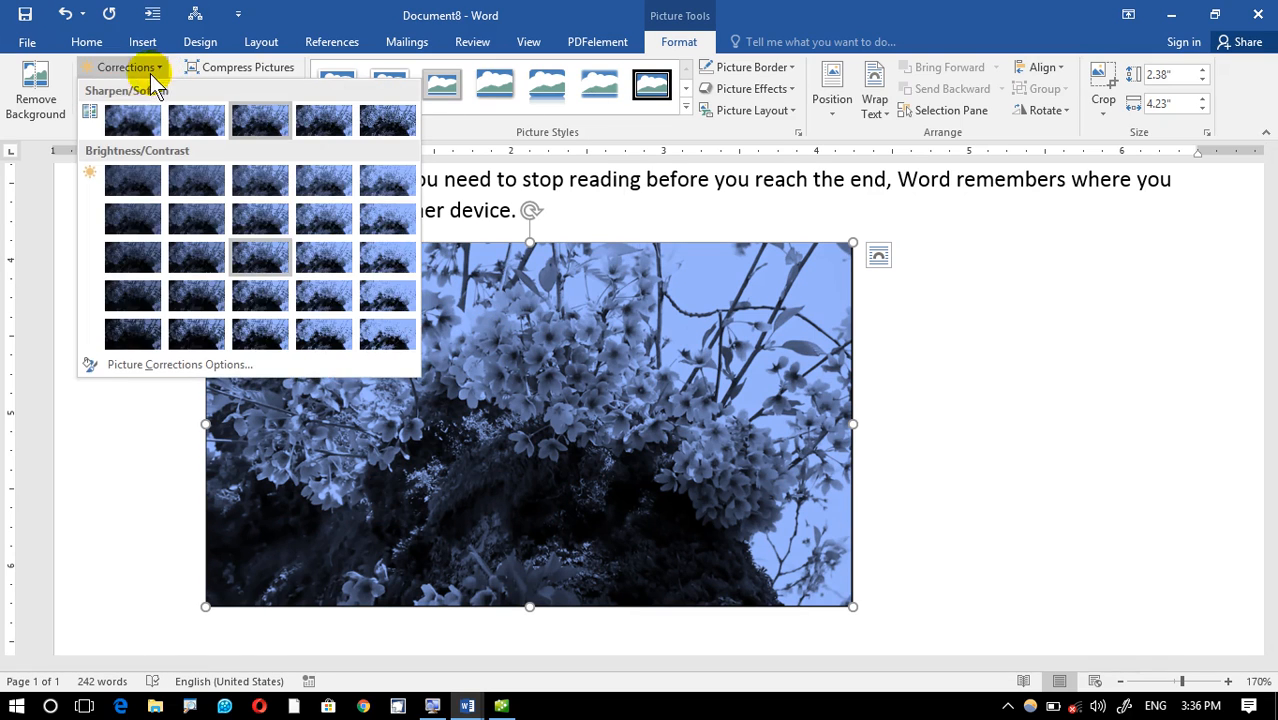
pyautogui.click(280, 14)
pyautogui.click(117, 89)
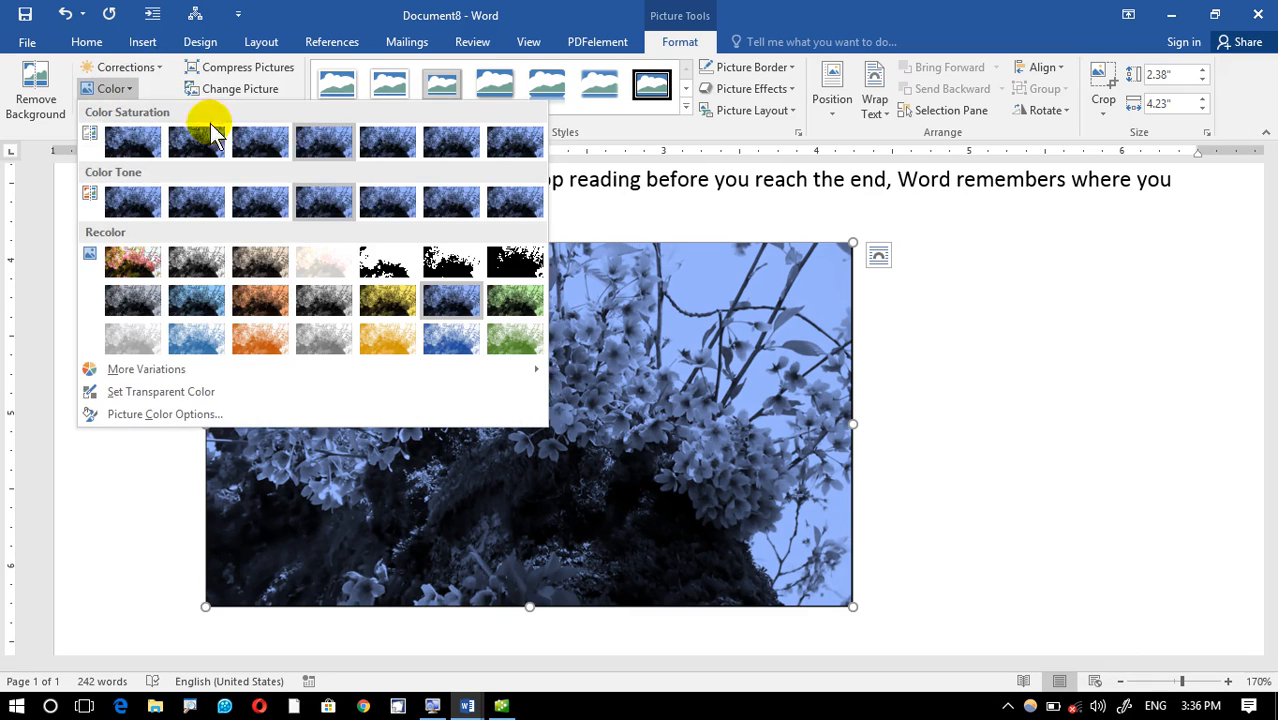
pyautogui.click(366, 303)
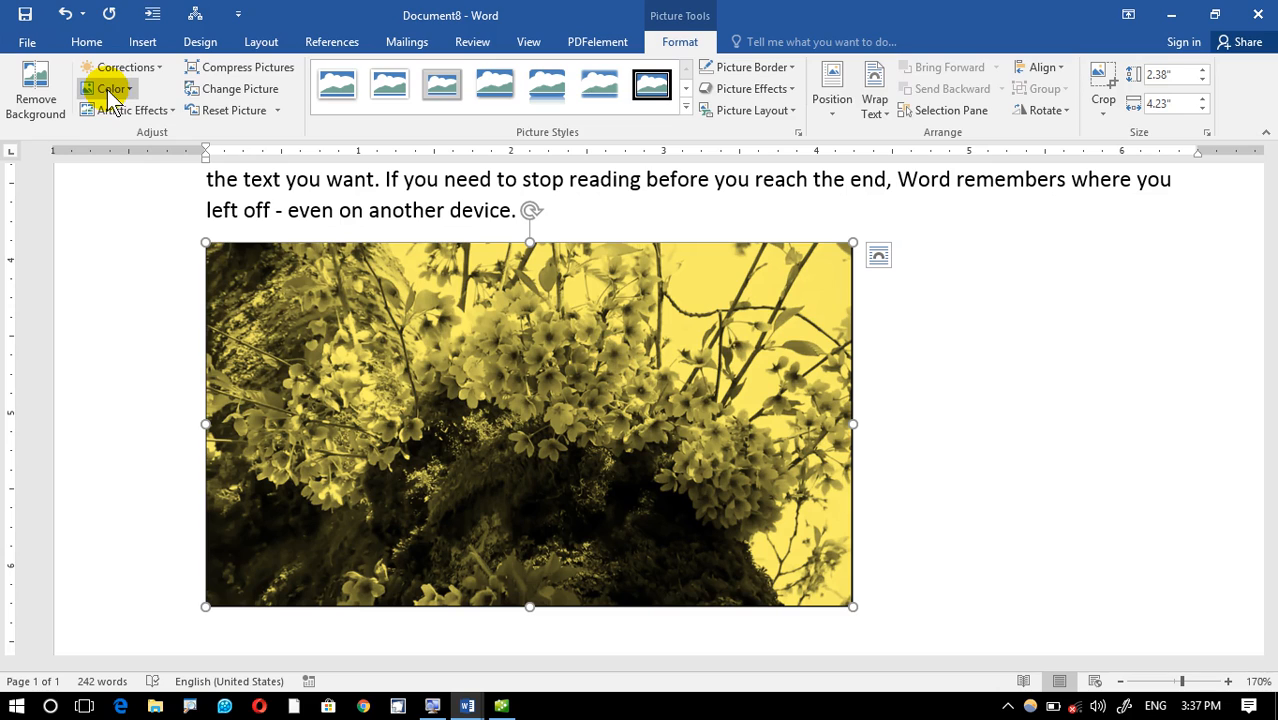
# Try a rippled-glass artistic effect and a rough textured one on the flower picture, undoing each
pyautogui.click(170, 113)
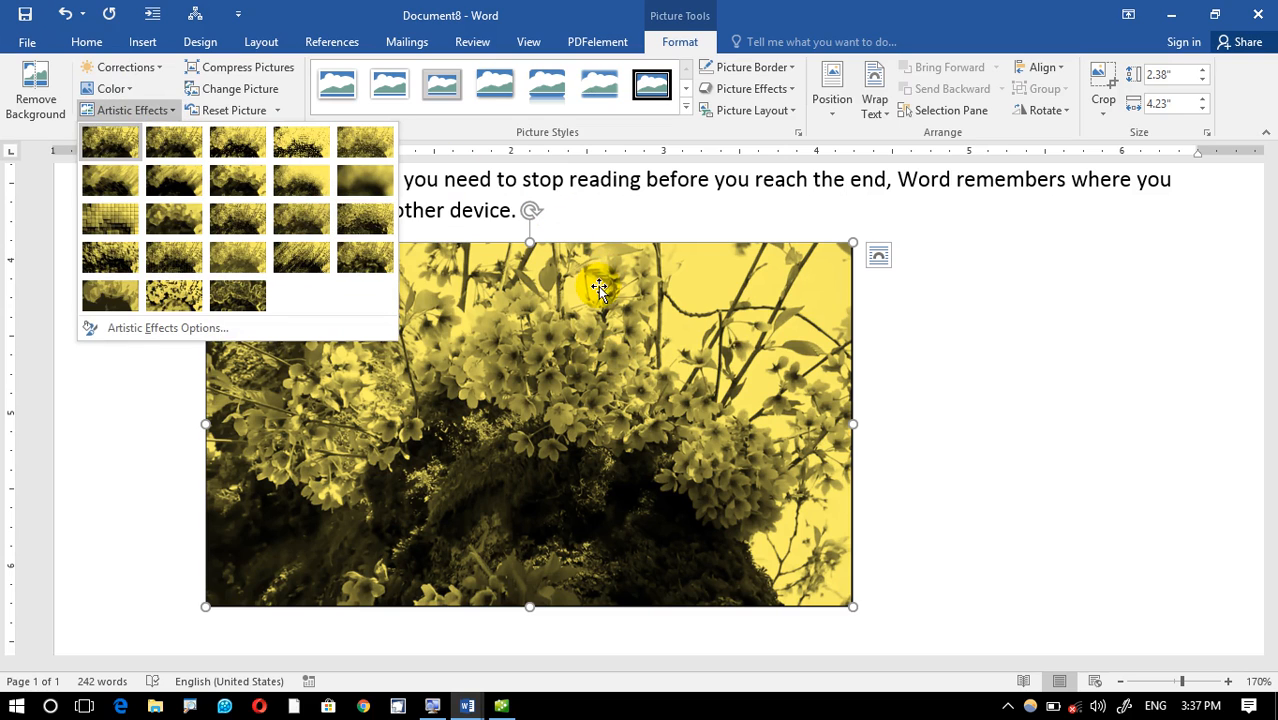
pyautogui.click(349, 231)
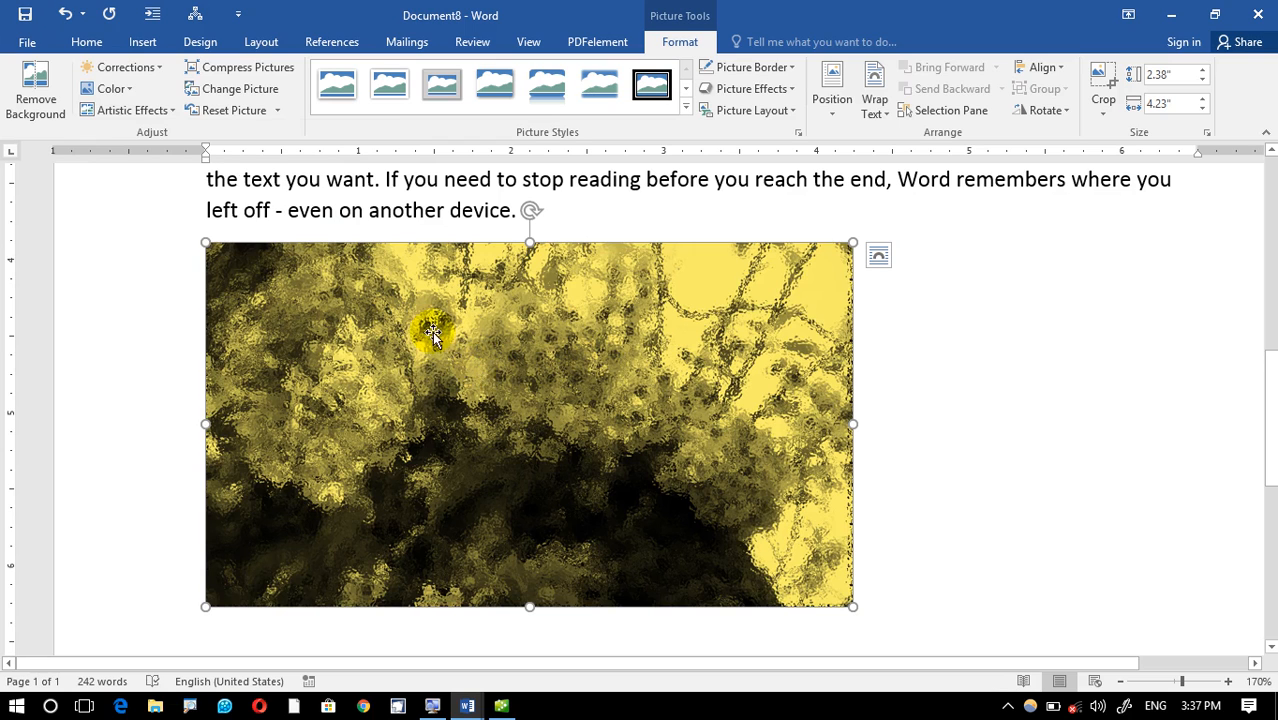
pyautogui.hotkey('ctrl', 'z')
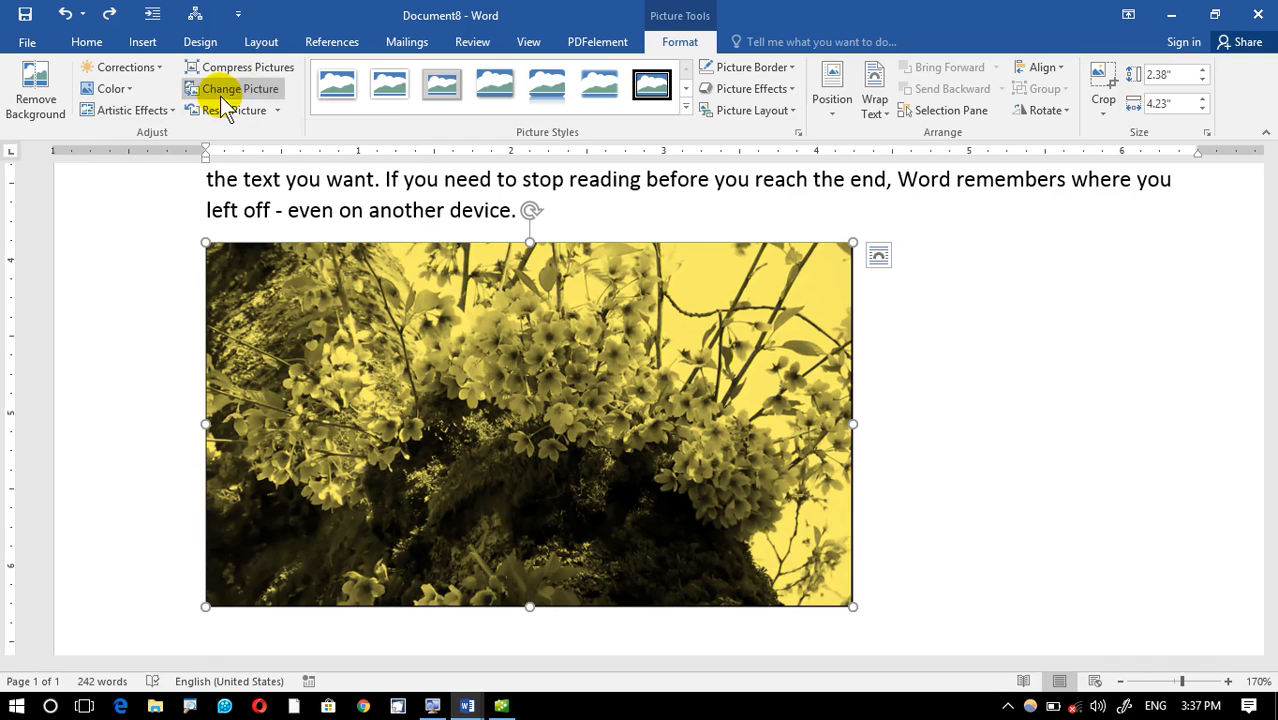
pyautogui.click(150, 110)
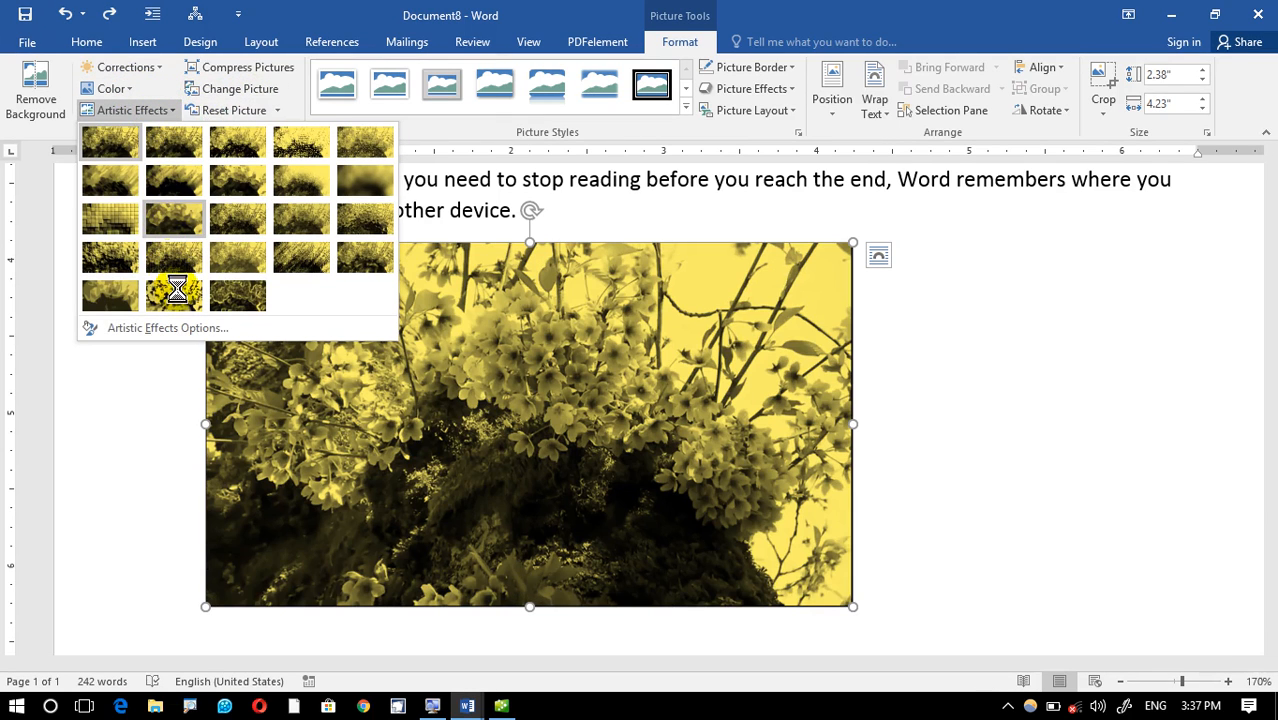
pyautogui.click(129, 262)
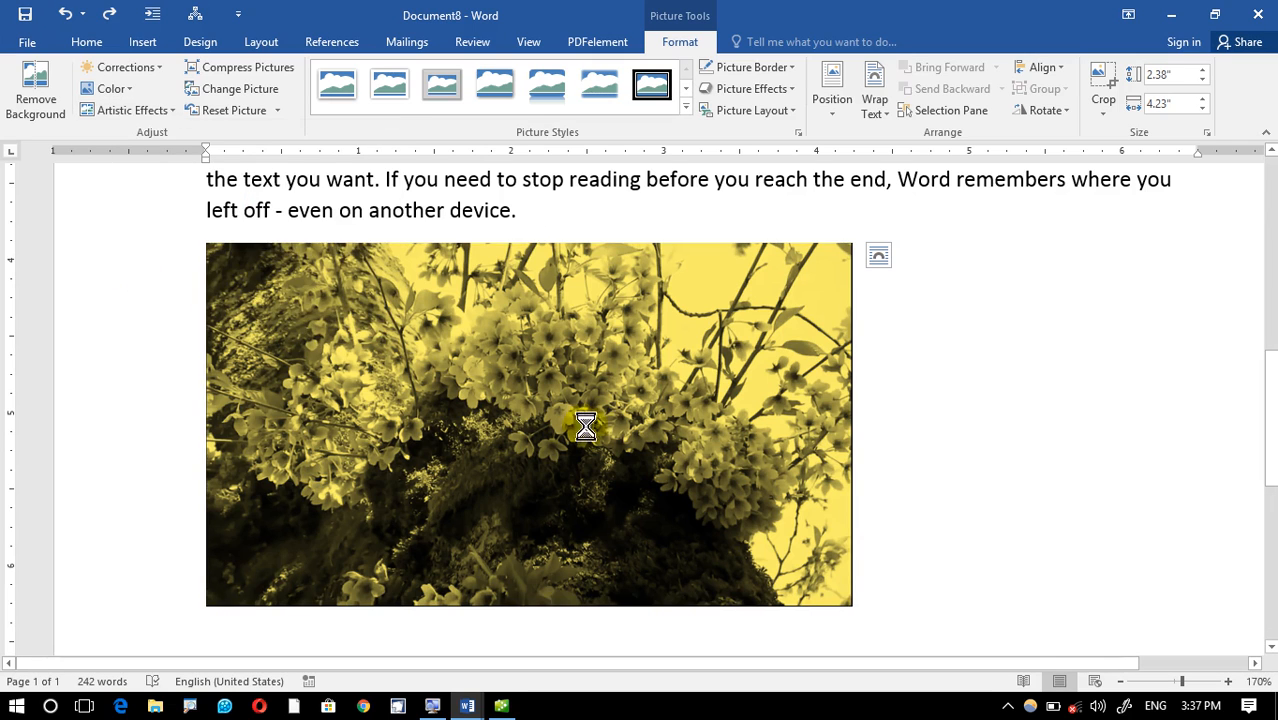
pyautogui.click(517, 387)
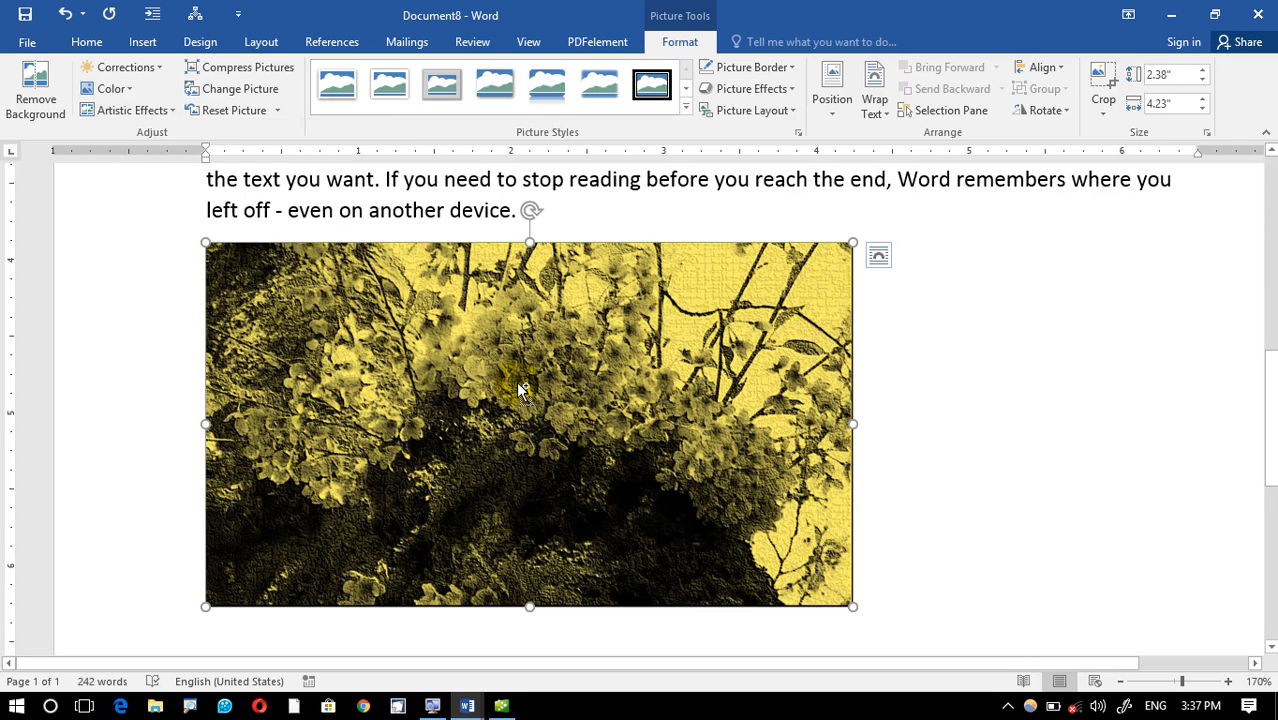
pyautogui.hotkey('ctrl', 'z')
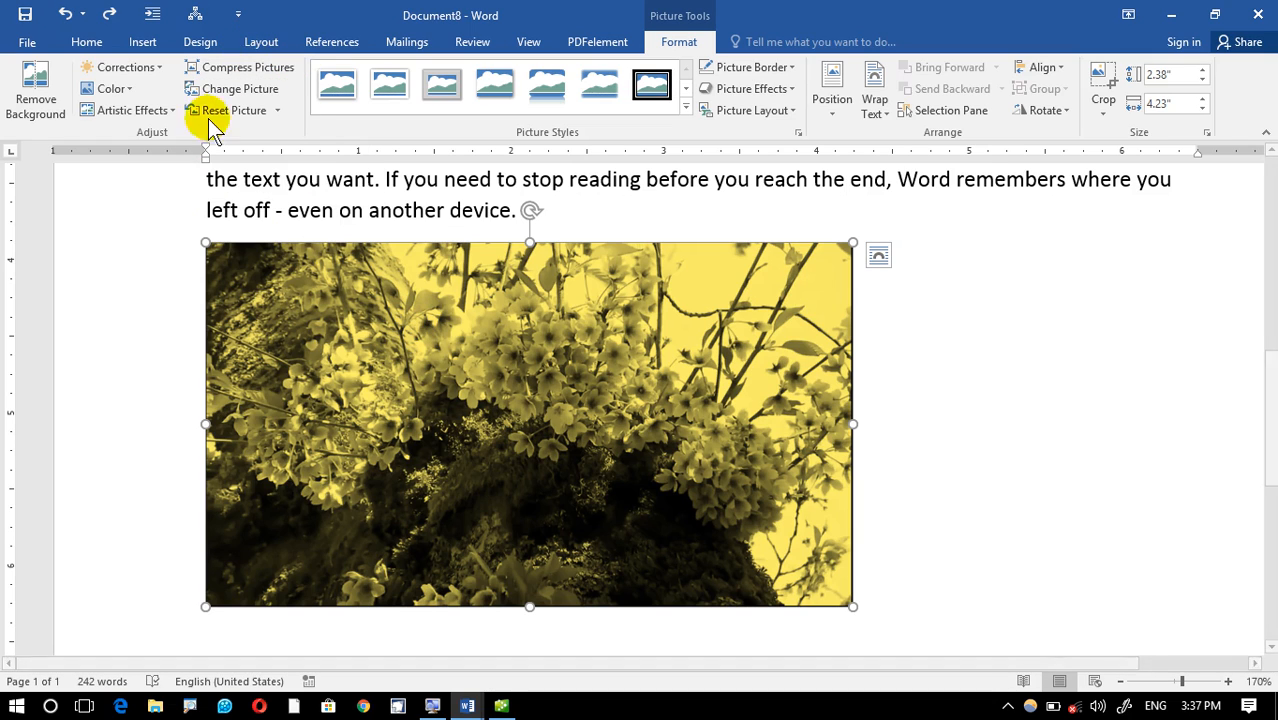
# Examine the compression options and target output resolutions offered for the flower picture, and leave without compressing it
pyautogui.click(248, 68)
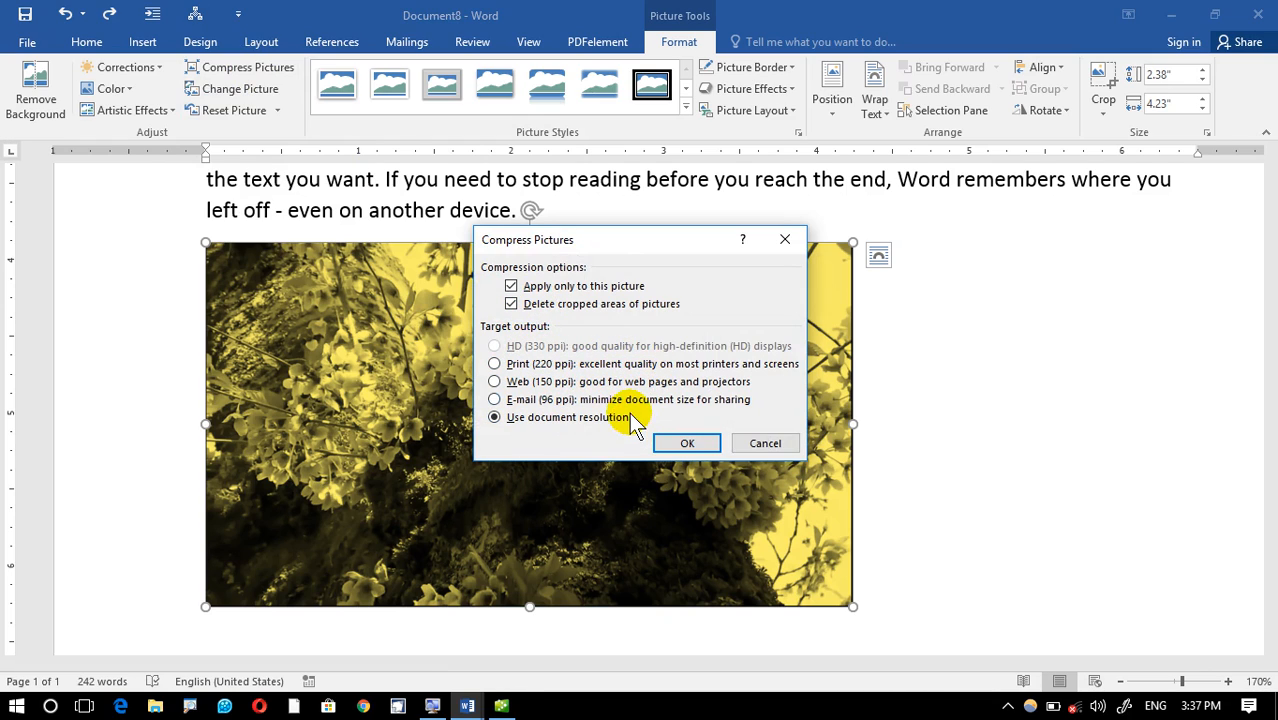
pyautogui.click(757, 443)
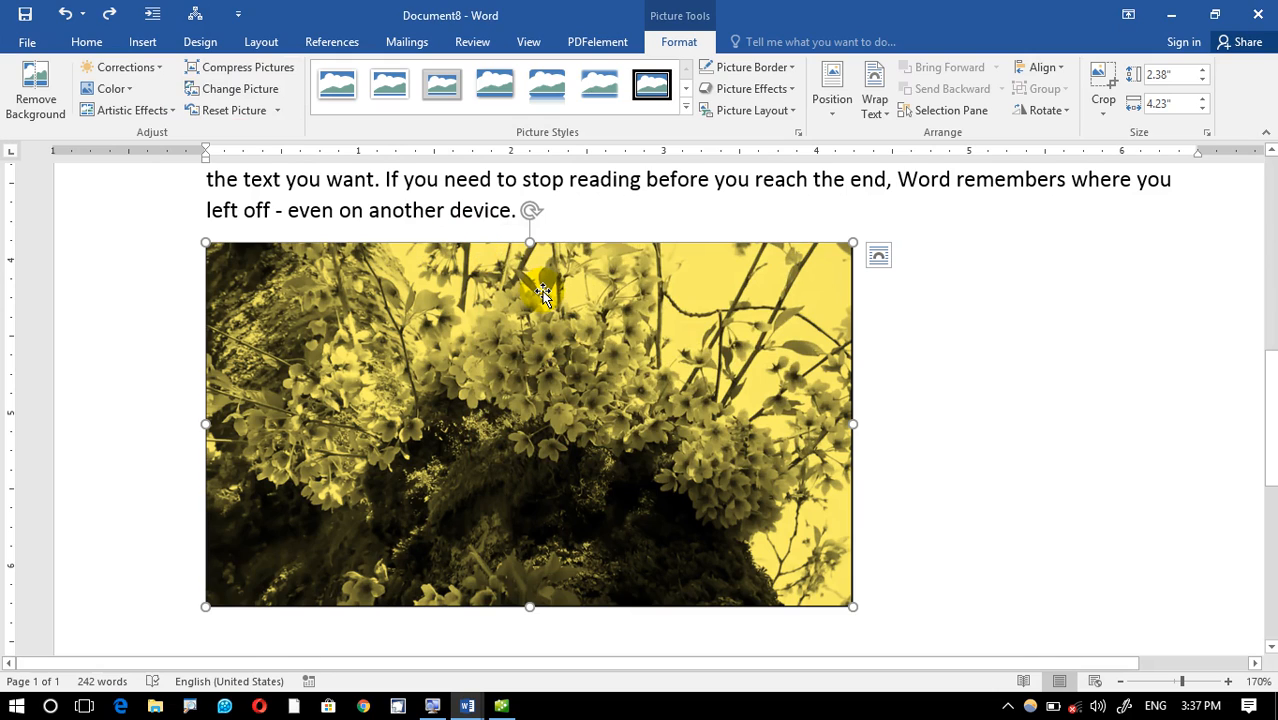
# Try replacing the flower picture with Screenshot (14).png from the computer's Screenshots folder, and undo the replacement
pyautogui.click(282, 89)
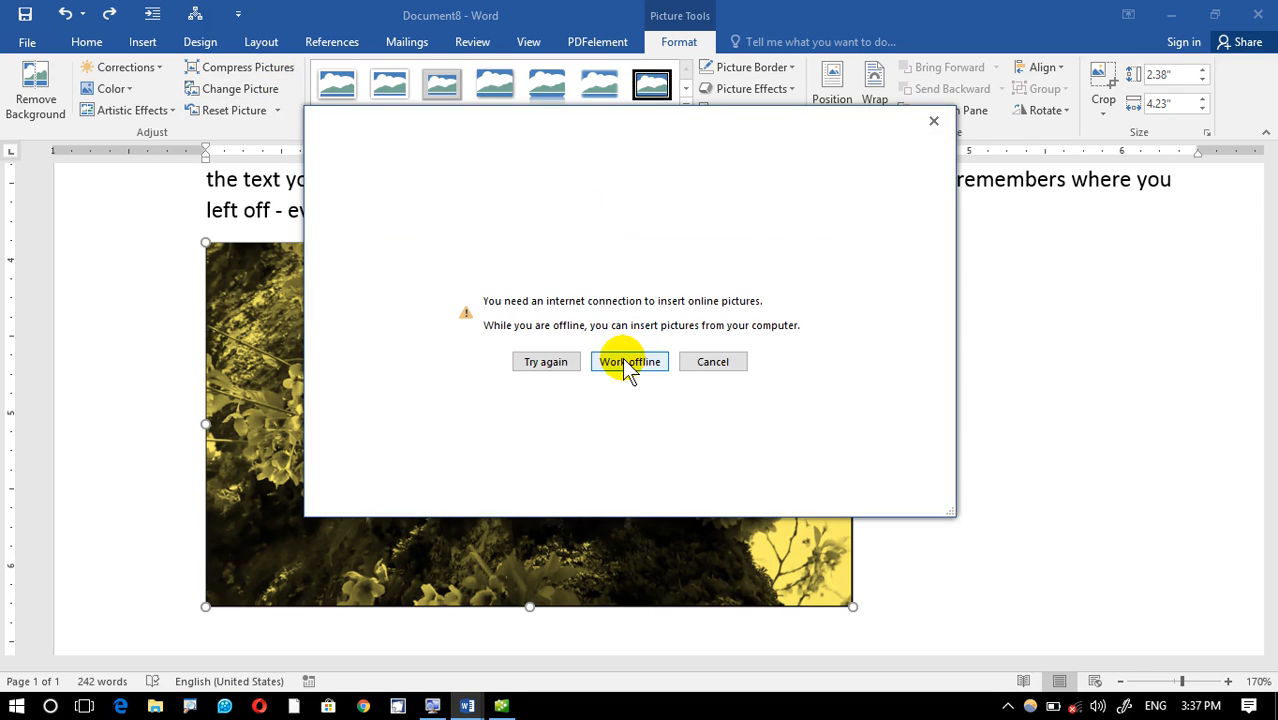
pyautogui.click(626, 360)
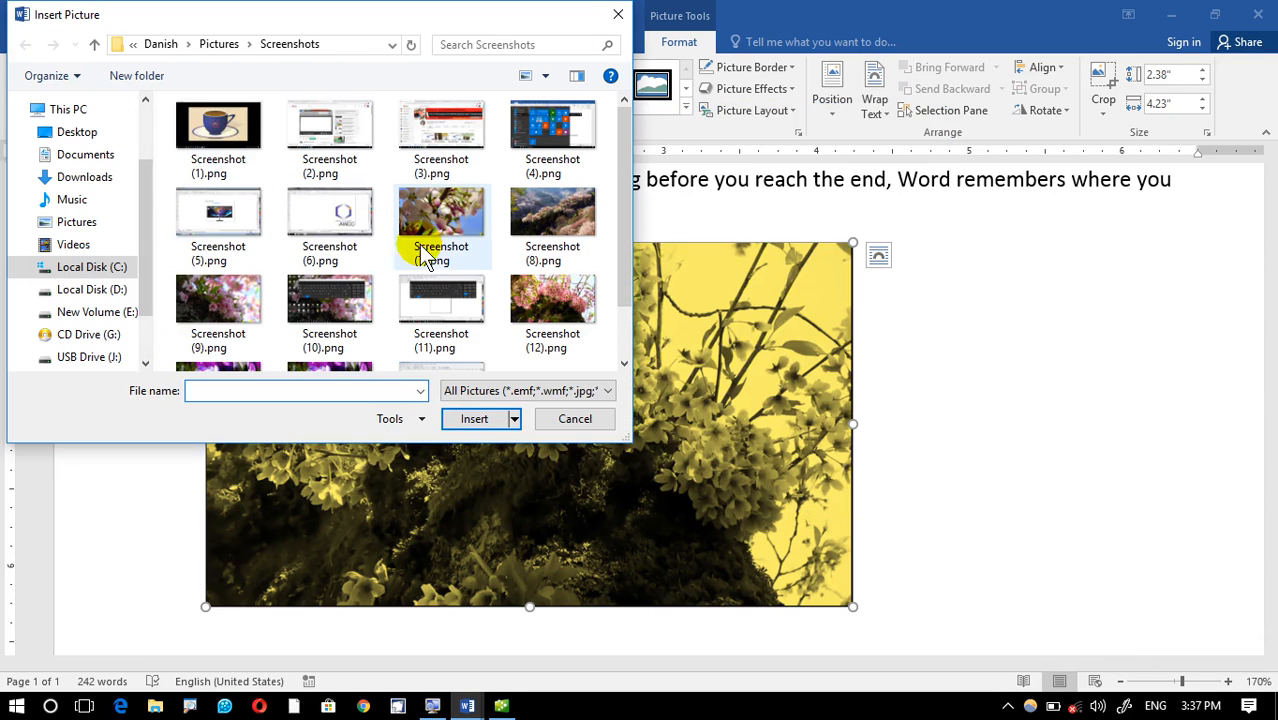
pyautogui.scroll(-2, 440, 220)
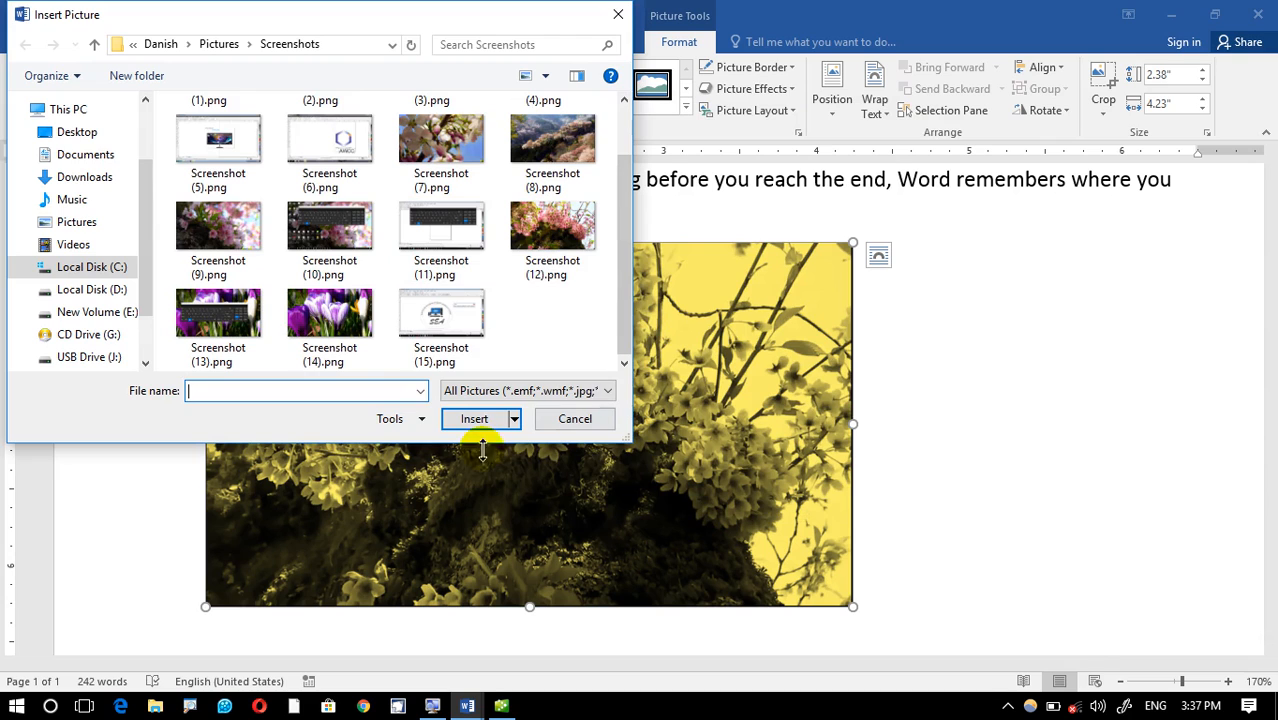
pyautogui.click(375, 328)
pyautogui.click(475, 418)
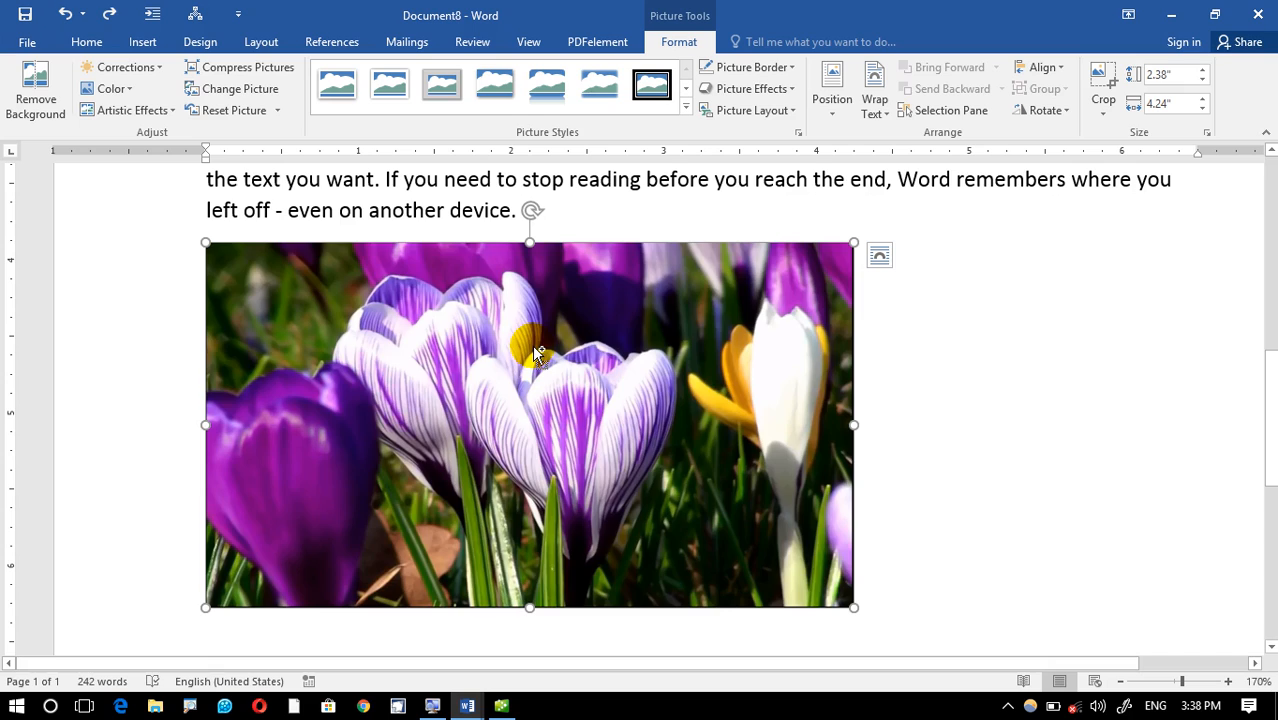
pyautogui.hotkey('ctrl', 'z')
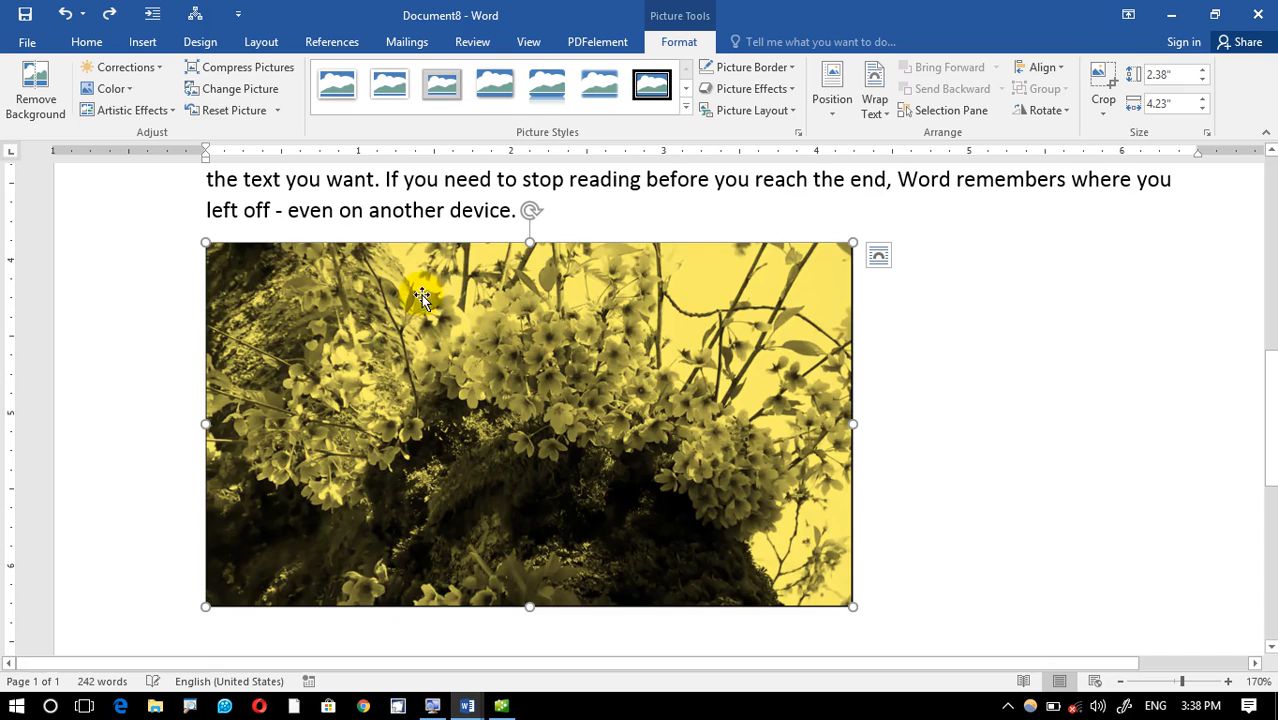
# Recolor the flower picture in dark blue-gray and reset its picture formatting while keeping its size
pyautogui.click(276, 110)
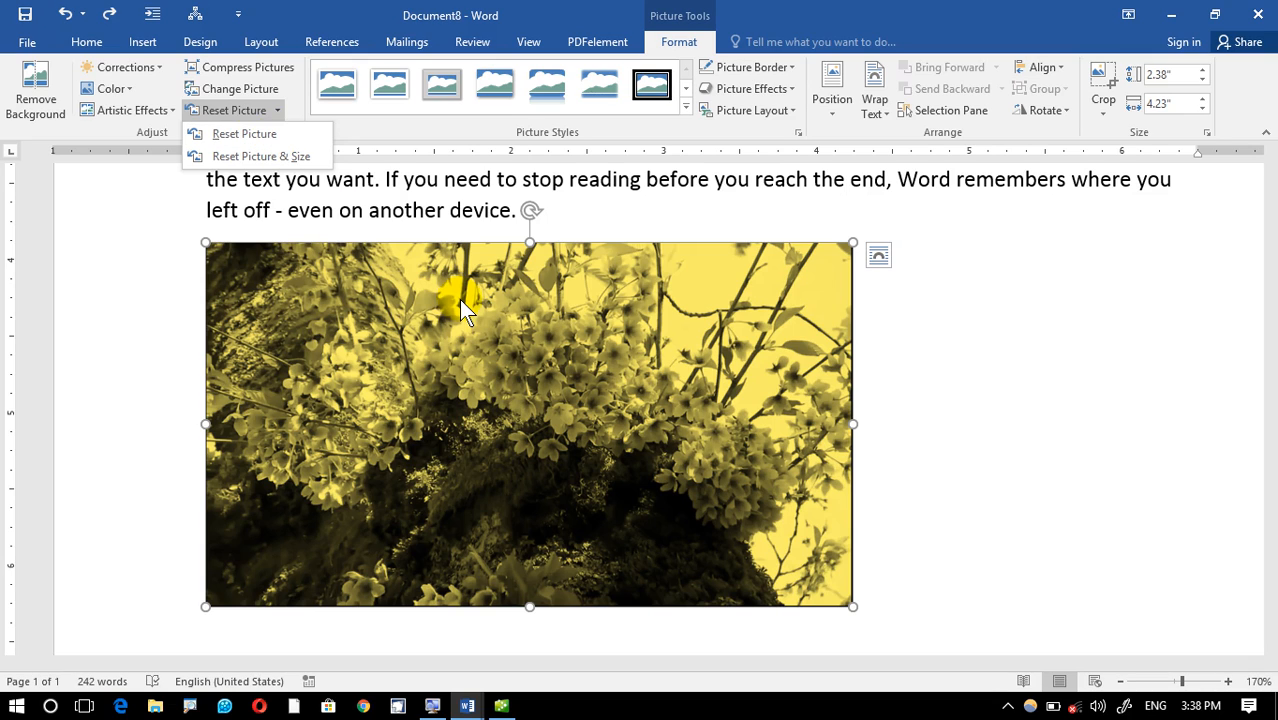
pyautogui.click(418, 282)
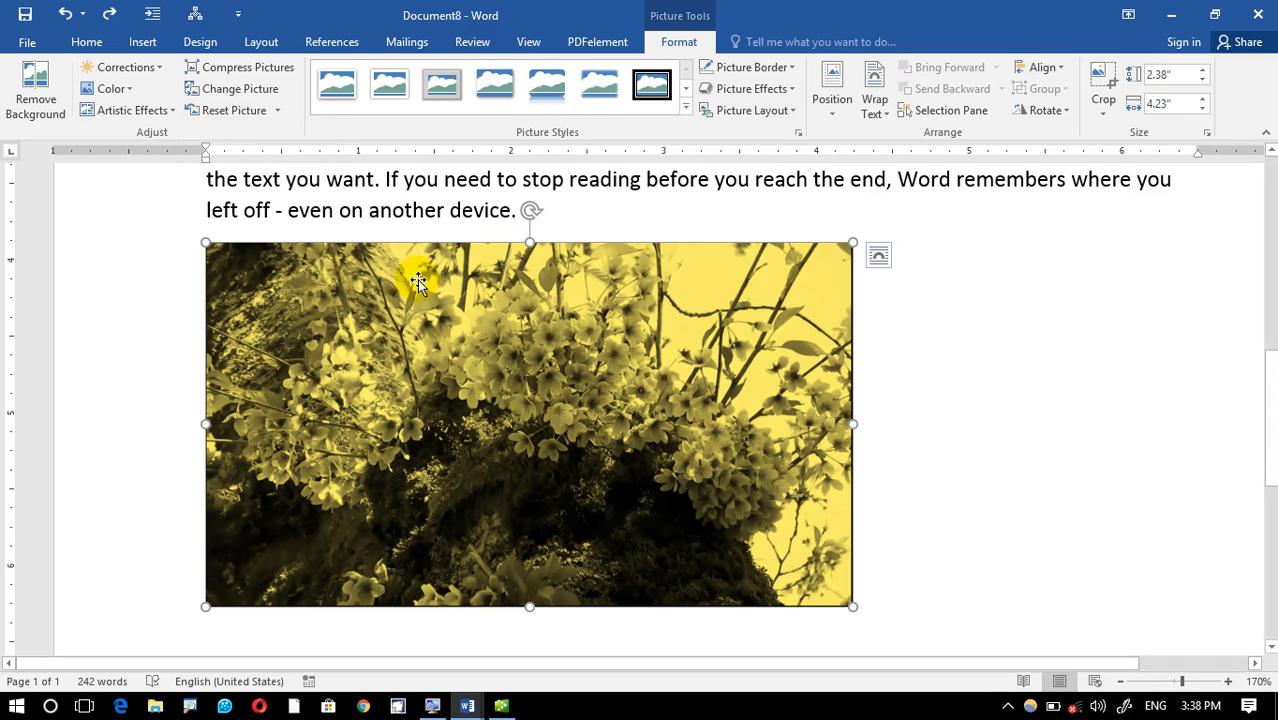
pyautogui.click(110, 88)
pyautogui.click(145, 300)
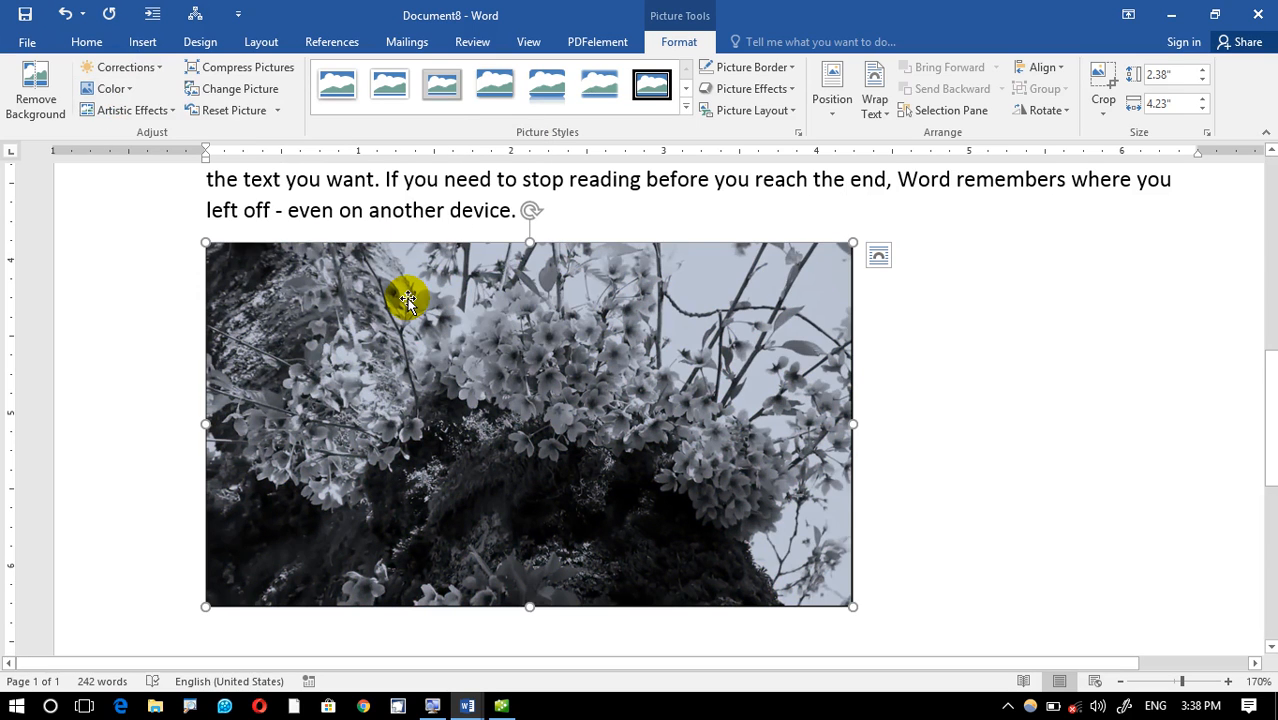
pyautogui.click(278, 111)
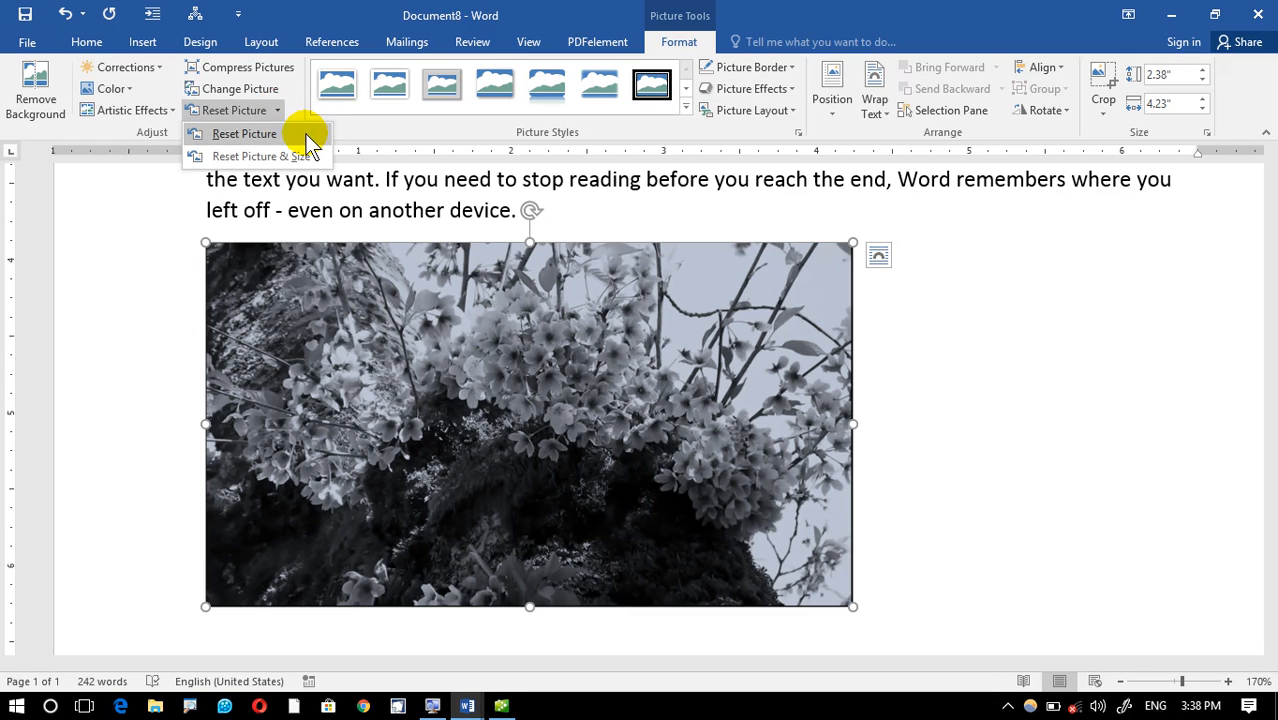
pyautogui.click(310, 143)
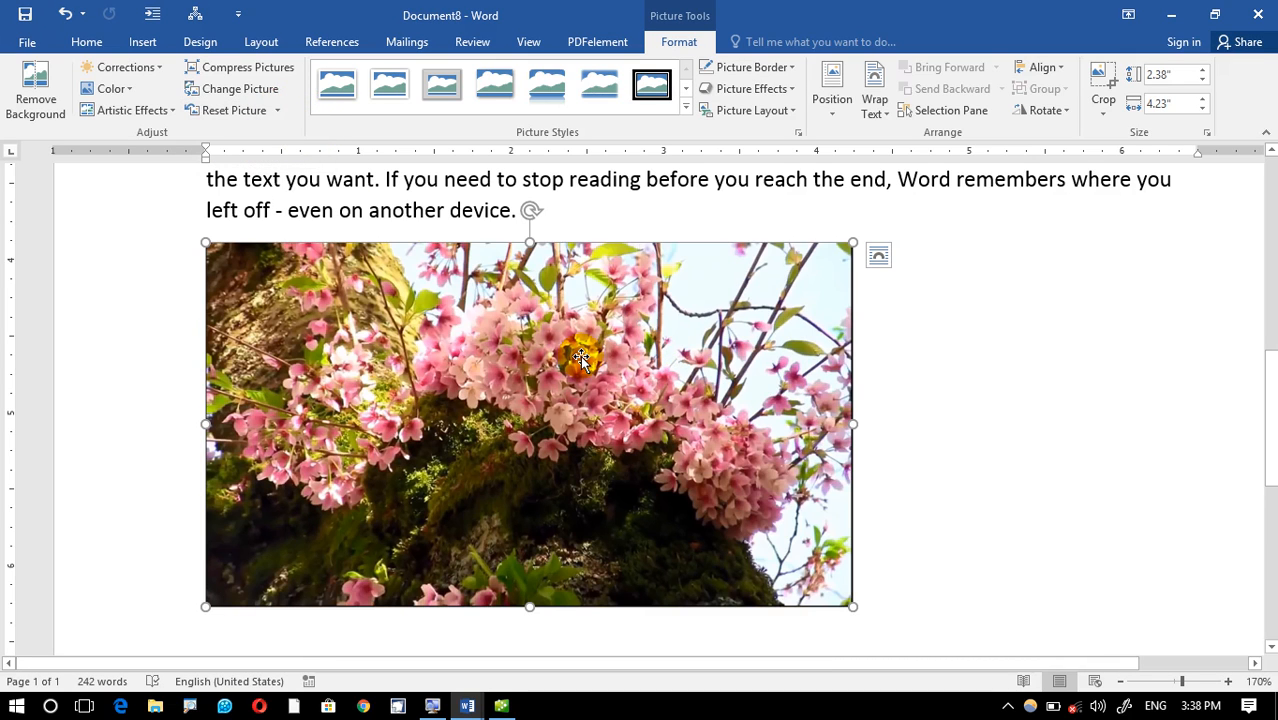
# Try a light blue recolor on the flower picture and reset its formatting
pyautogui.click(115, 89)
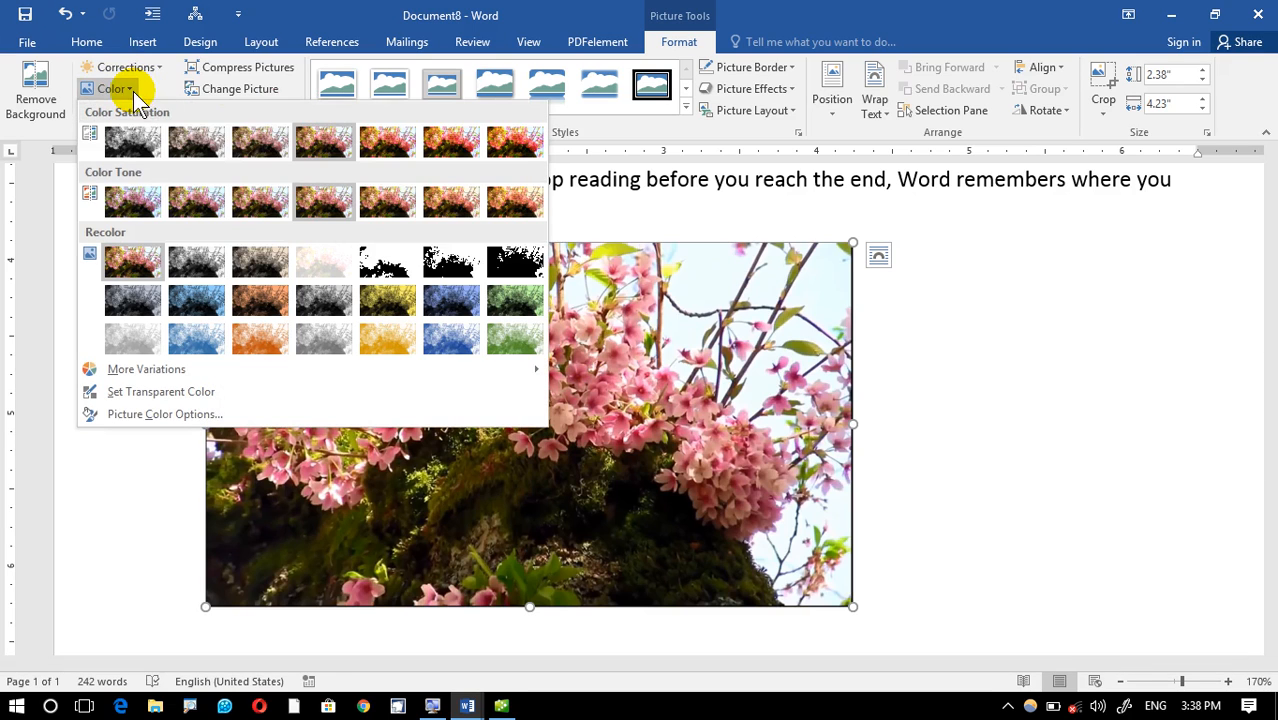
pyautogui.click(451, 340)
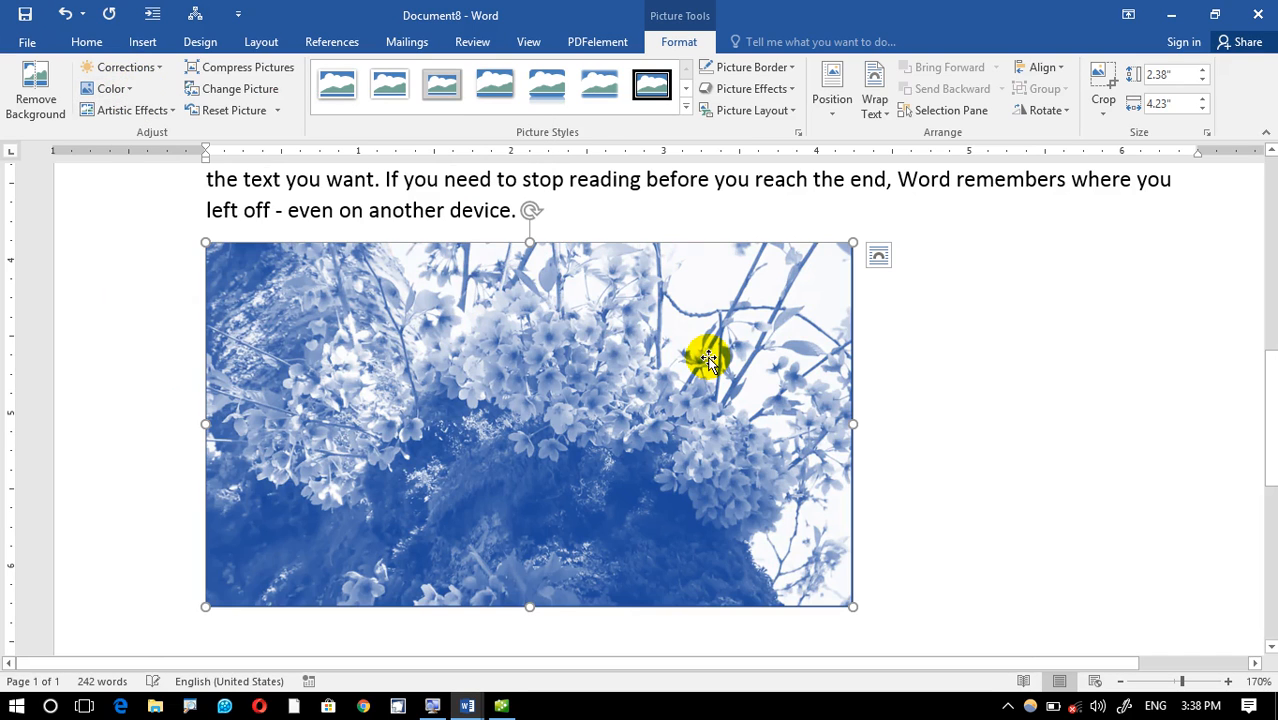
pyautogui.click(226, 112)
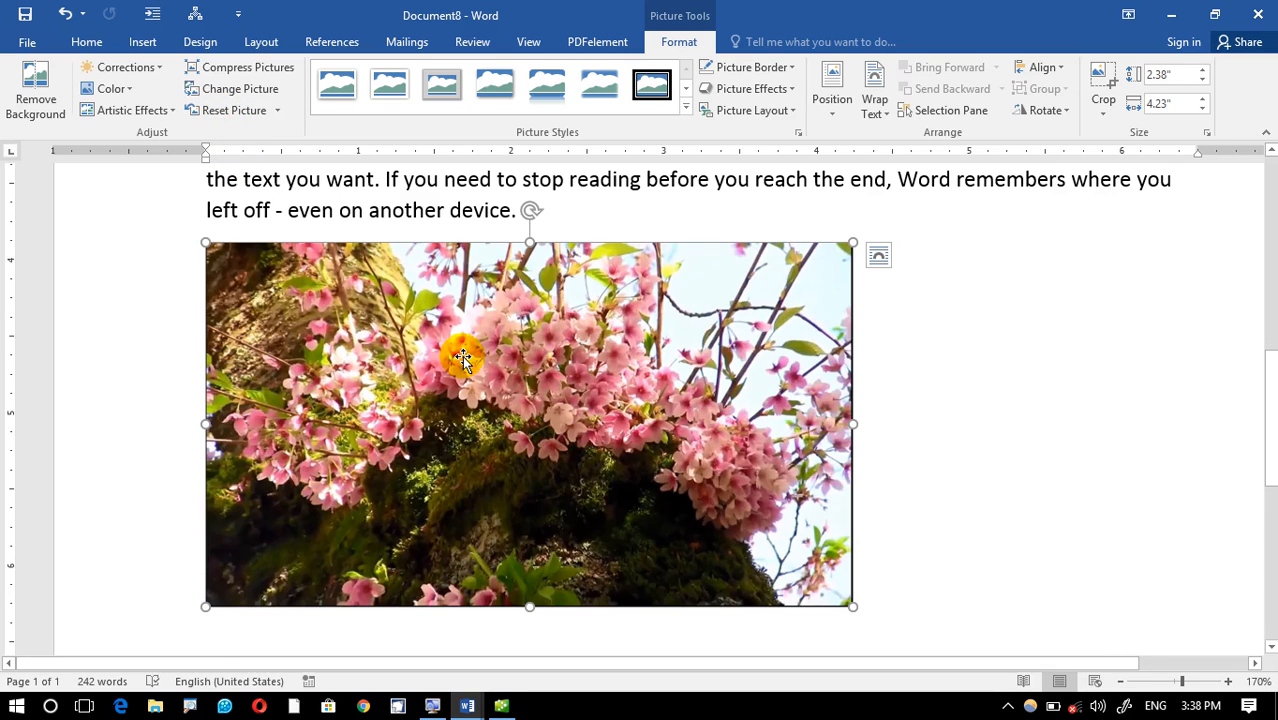
# Shrink the flower picture proportionally to about 1.56" high by 2.77" wide and recolor it in grayscale
pyautogui.click(280, 112)
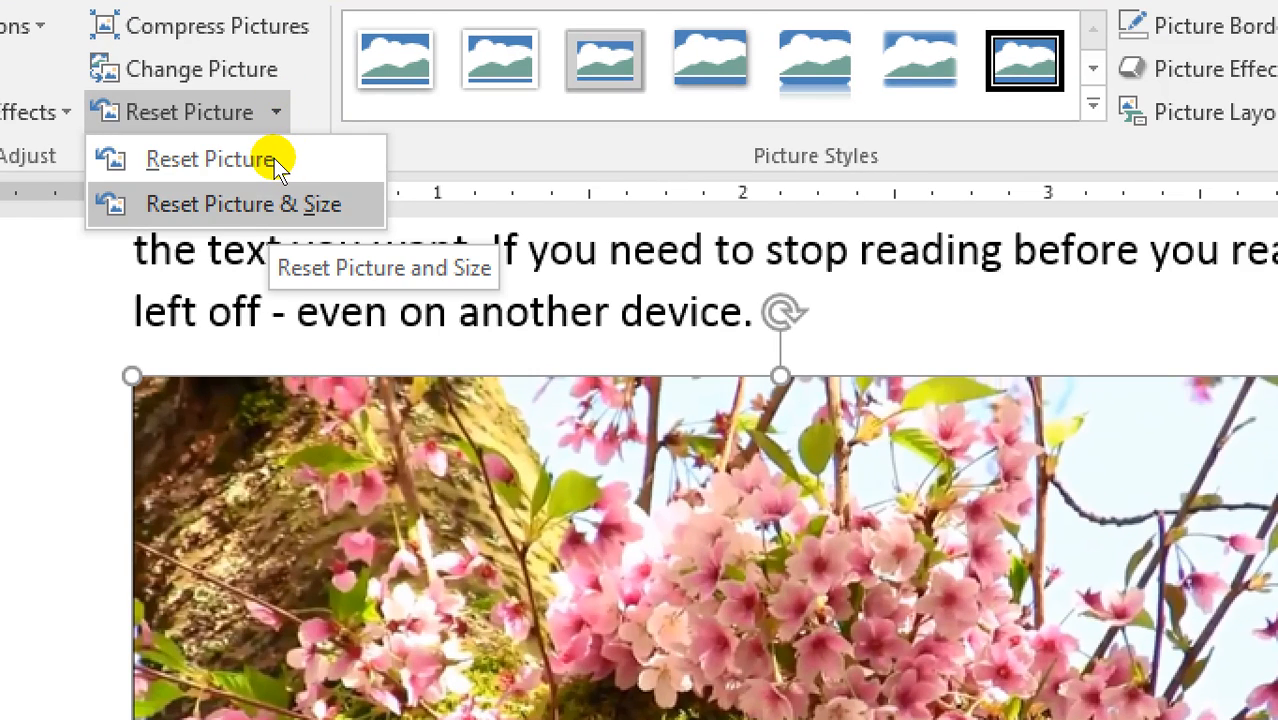
pyautogui.click(377, 309)
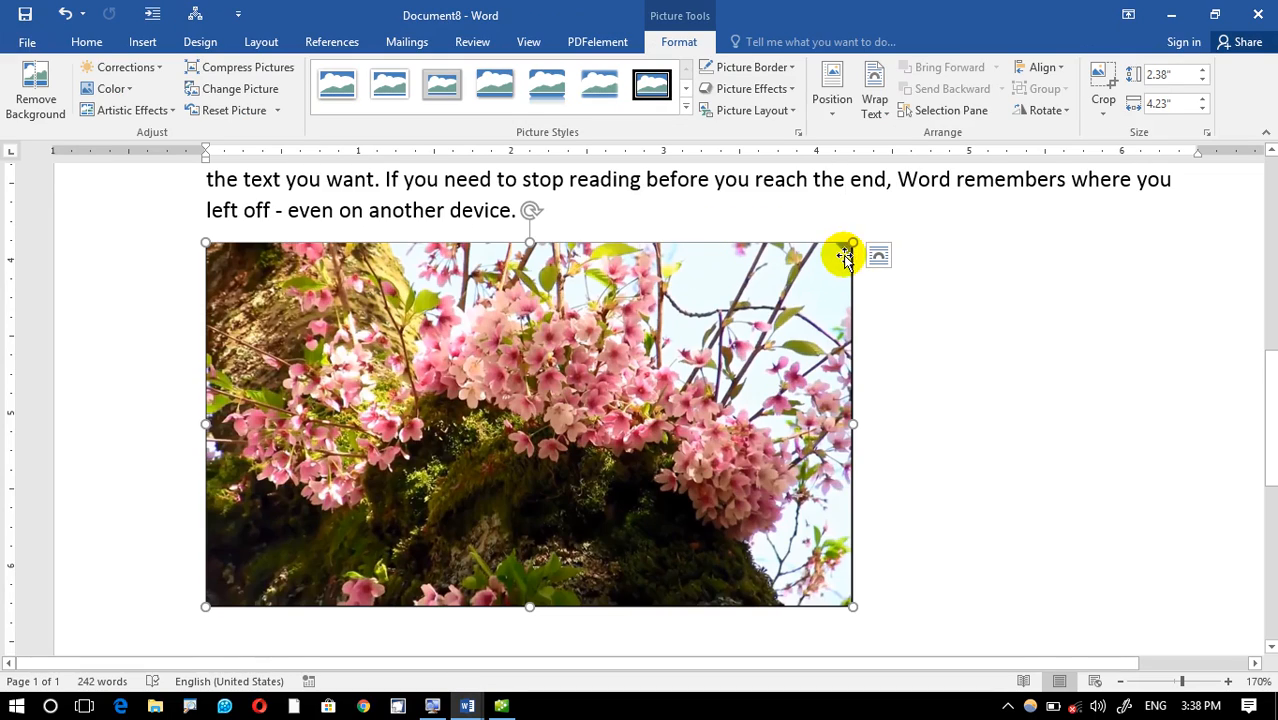
pyautogui.moveTo(847, 243); pyautogui.dragTo(629, 285)
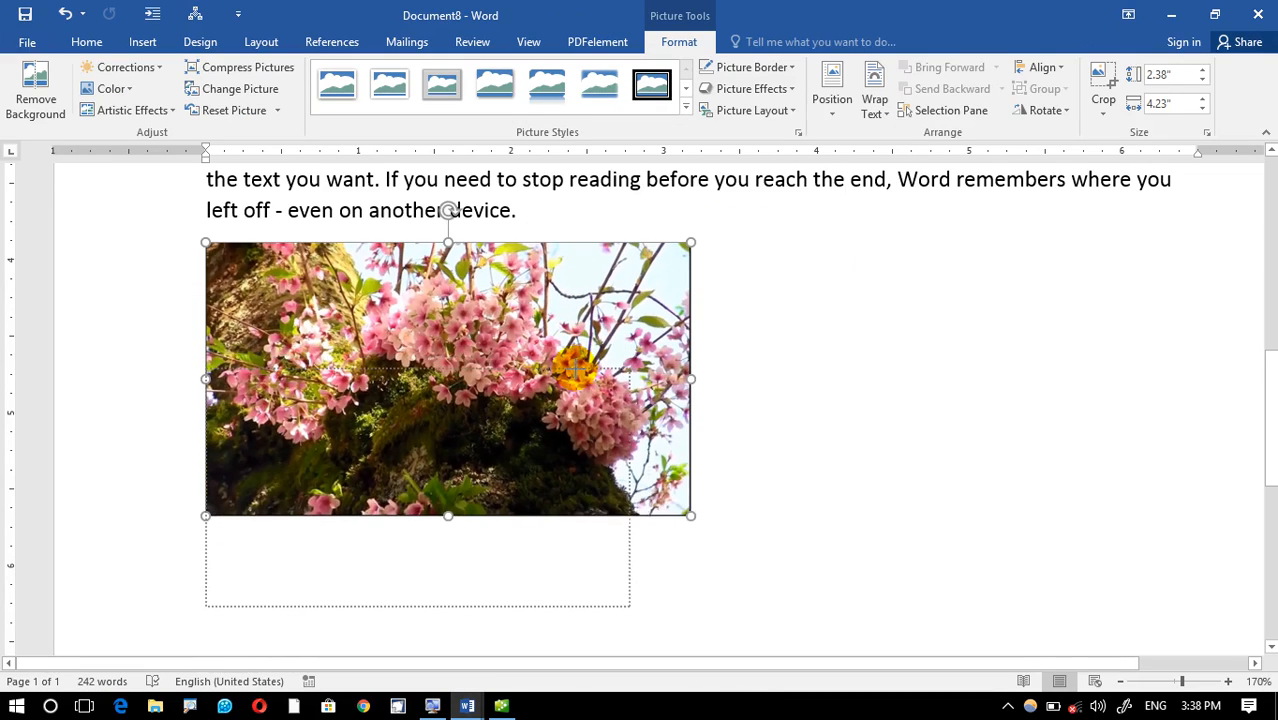
pyautogui.click(112, 88)
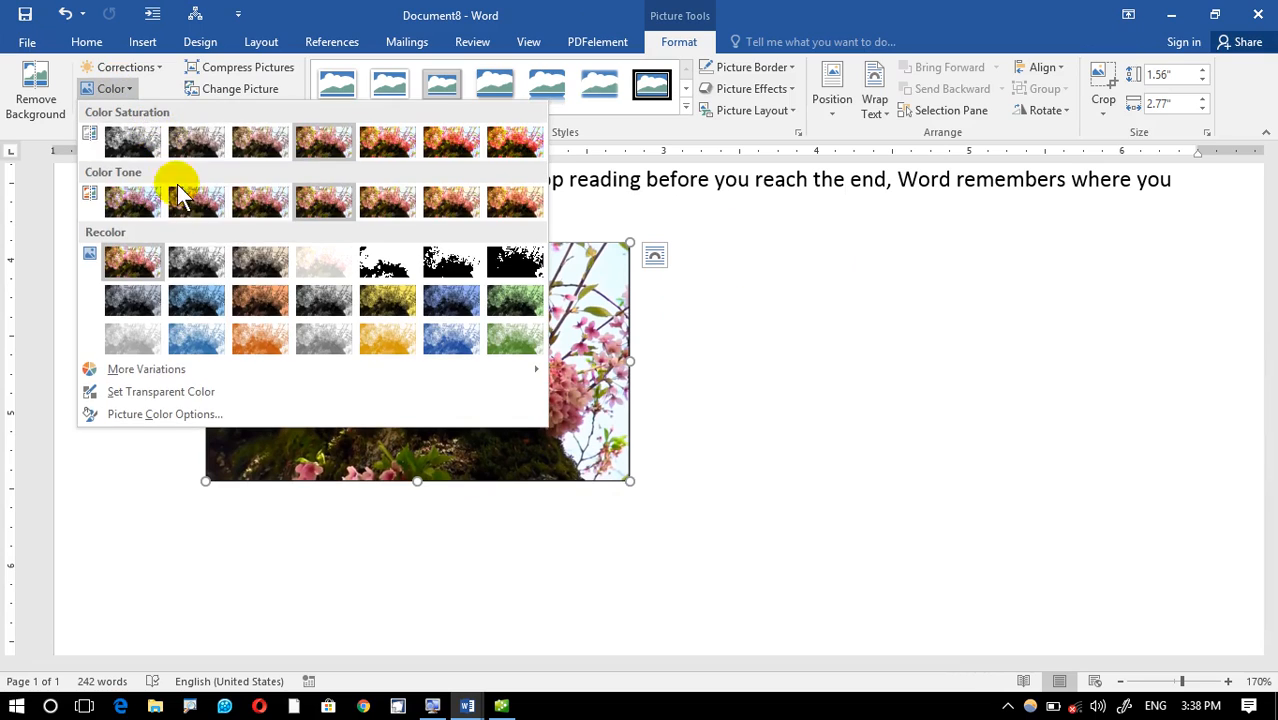
pyautogui.click(200, 253)
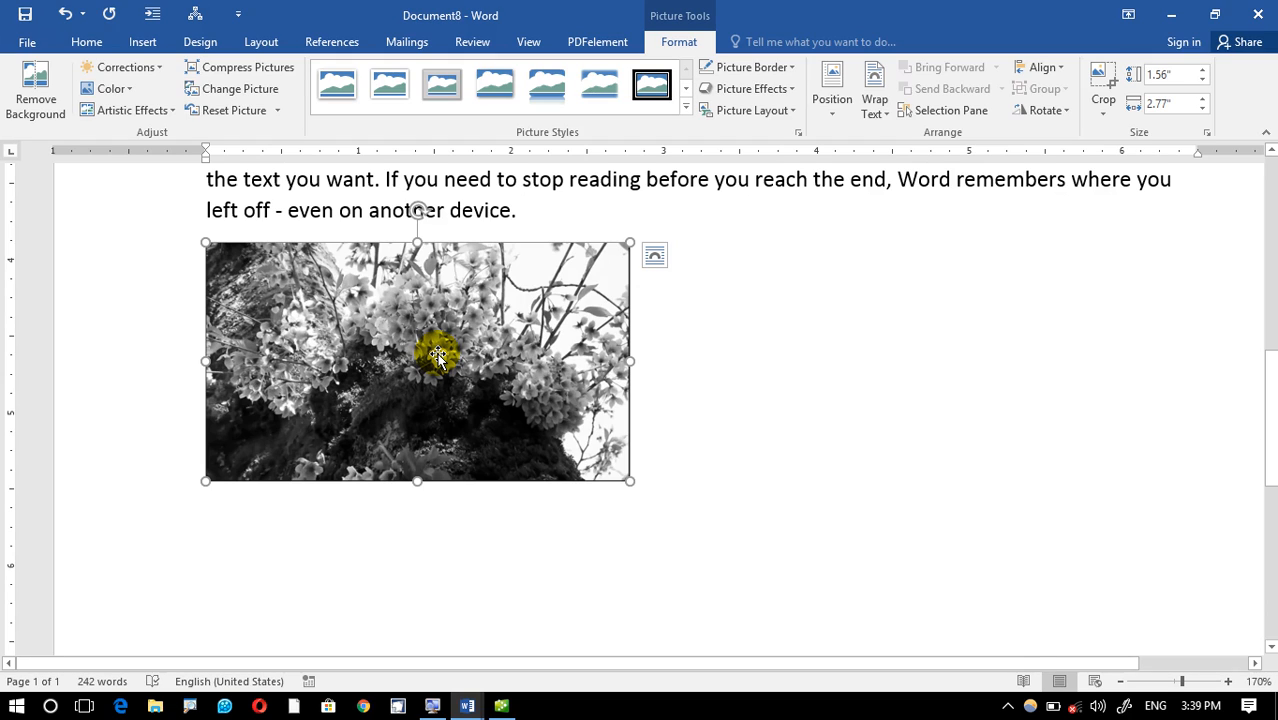
# Try resetting both the formatting and the size of the flower picture, and undo the reset
pyautogui.click(279, 110)
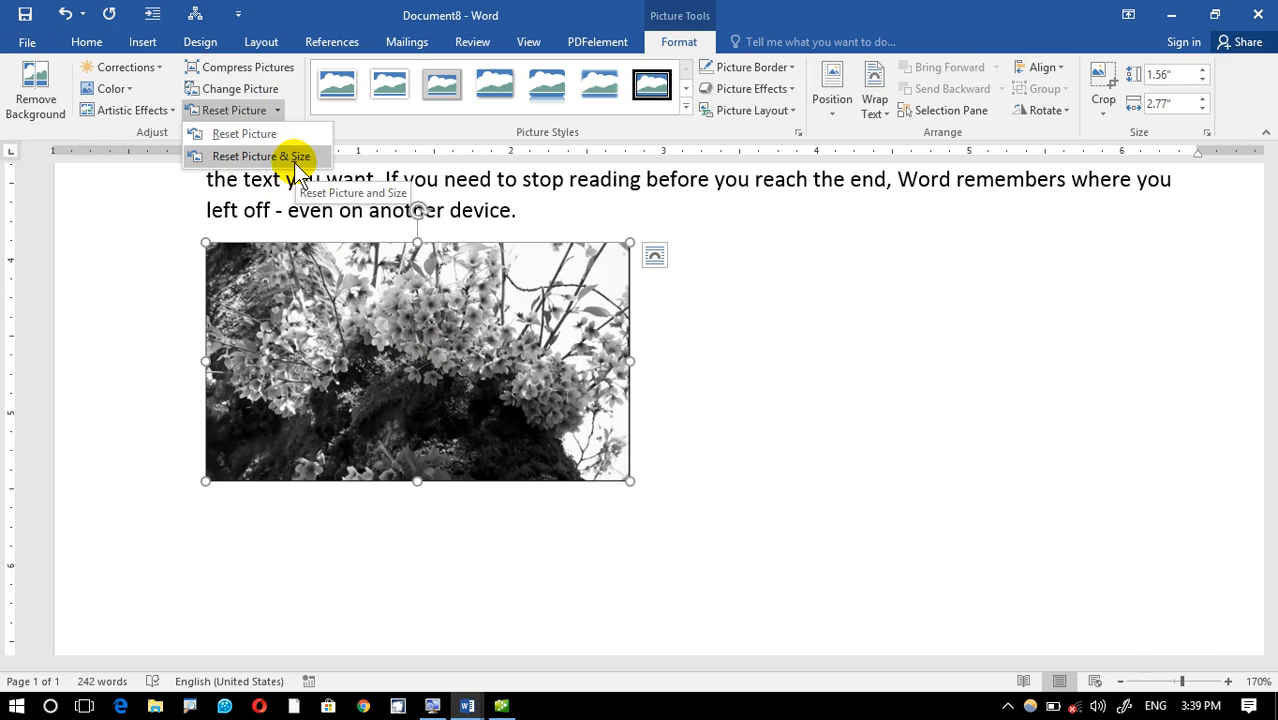
pyautogui.click(262, 156)
pyautogui.scroll(-5, 571, 351)
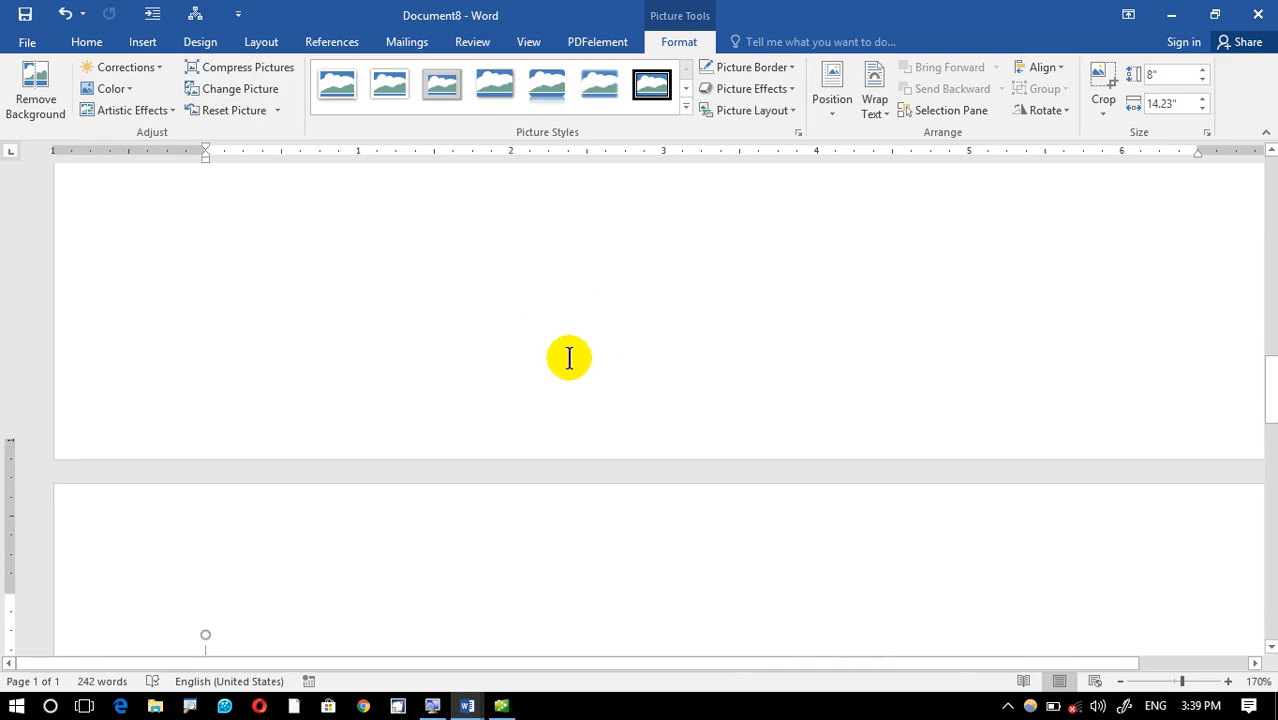
pyautogui.scroll(-5, 569, 358)
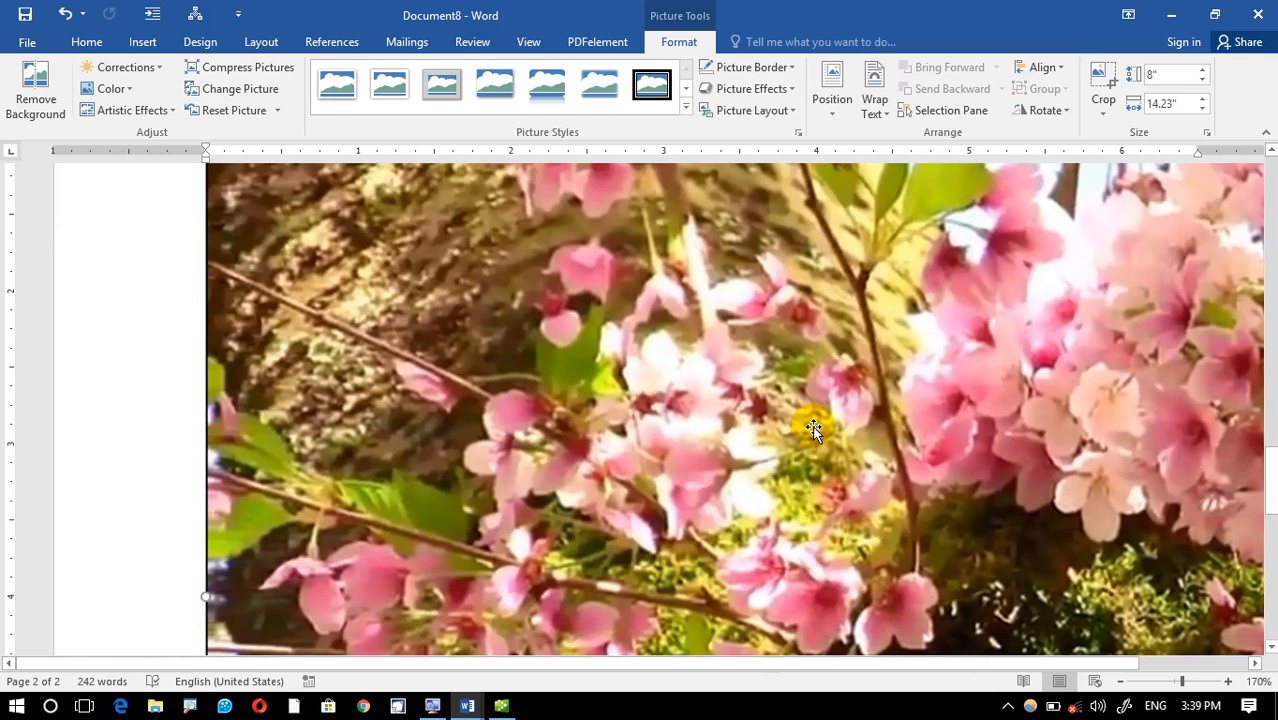
pyautogui.scroll(1, 813, 428)
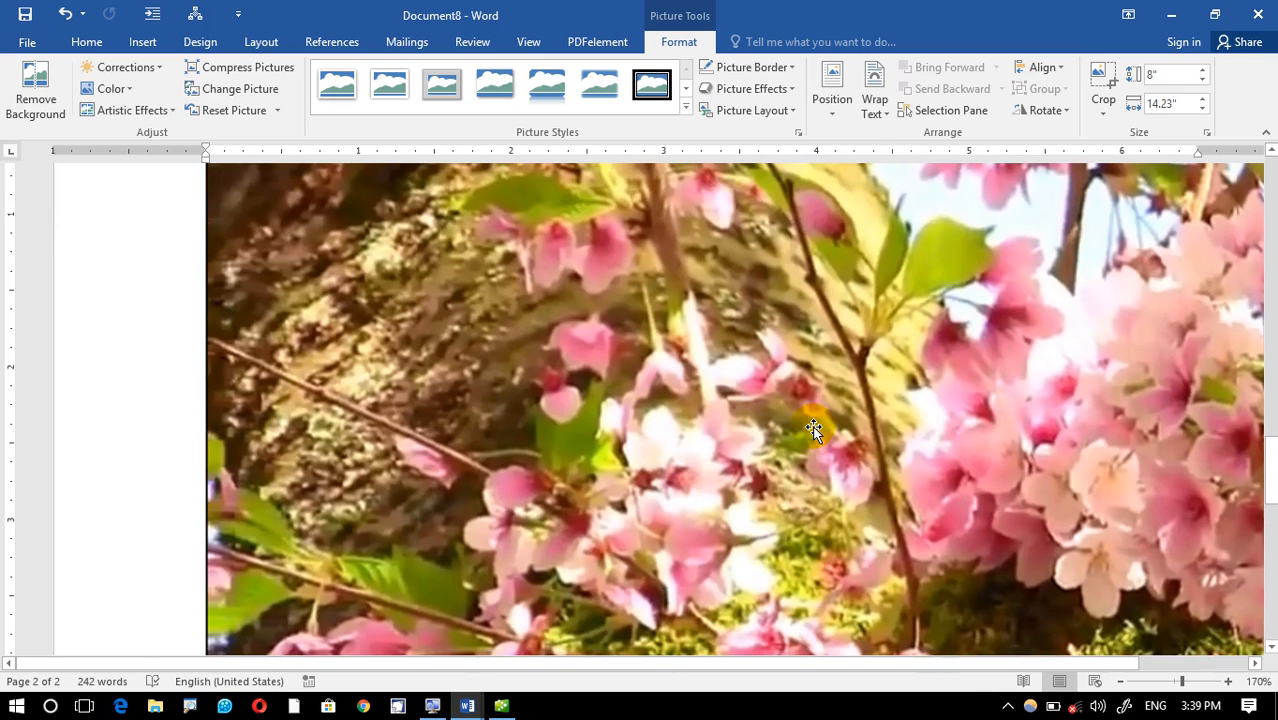
pyautogui.scroll(3, 797, 419)
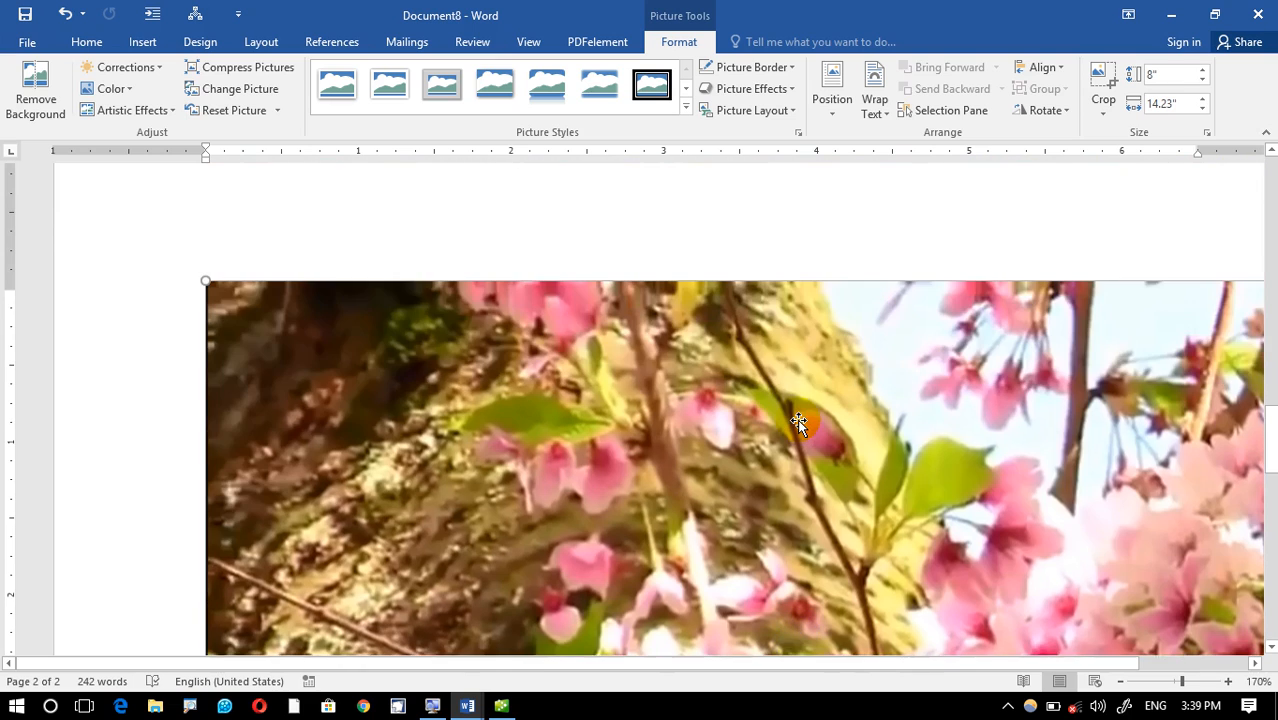
pyautogui.scroll(-4, 797, 419)
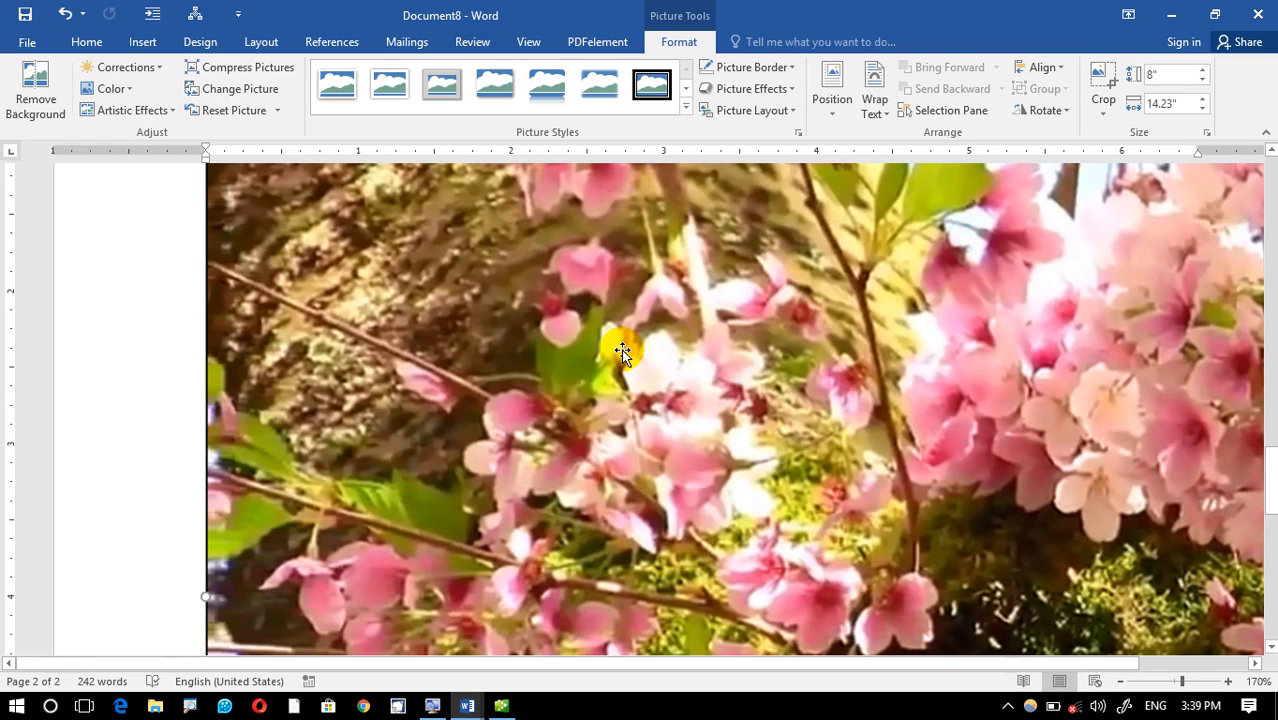
pyautogui.hotkey('ctrl', 'z')
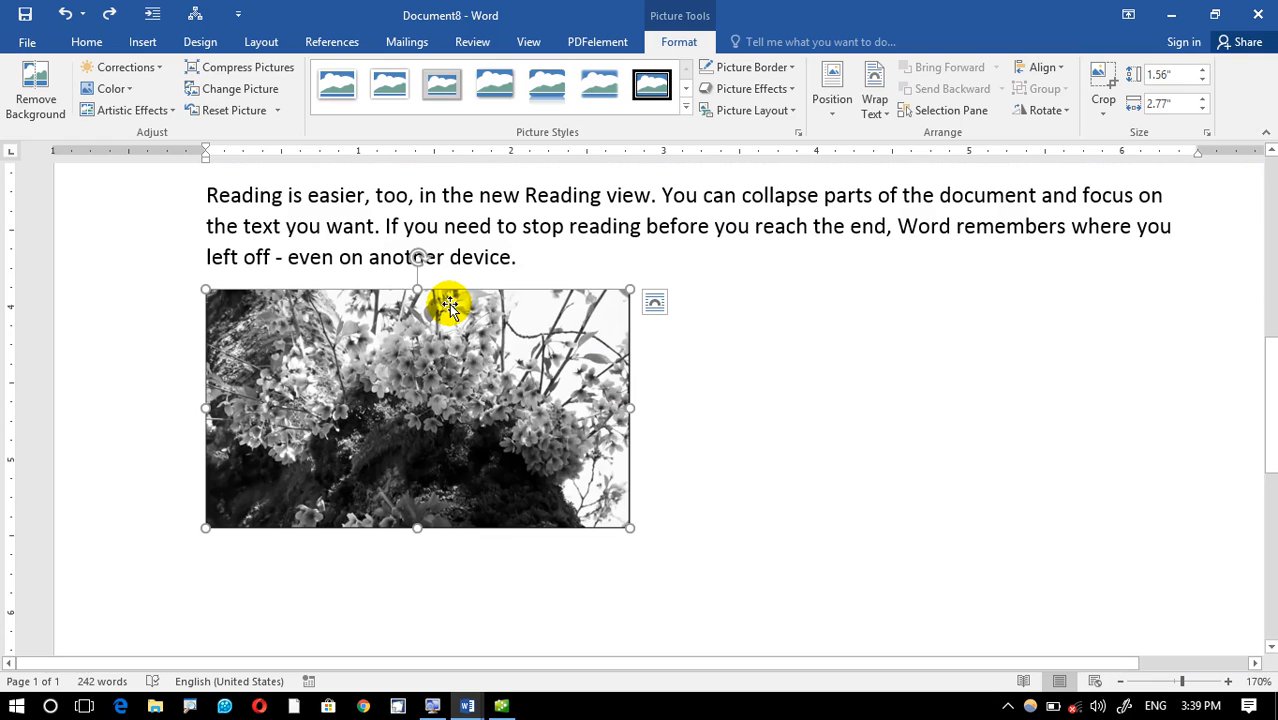
# Give the flower picture a 6 pt border and color the border standard red
pyautogui.click(686, 107)
pyautogui.click(730, 330)
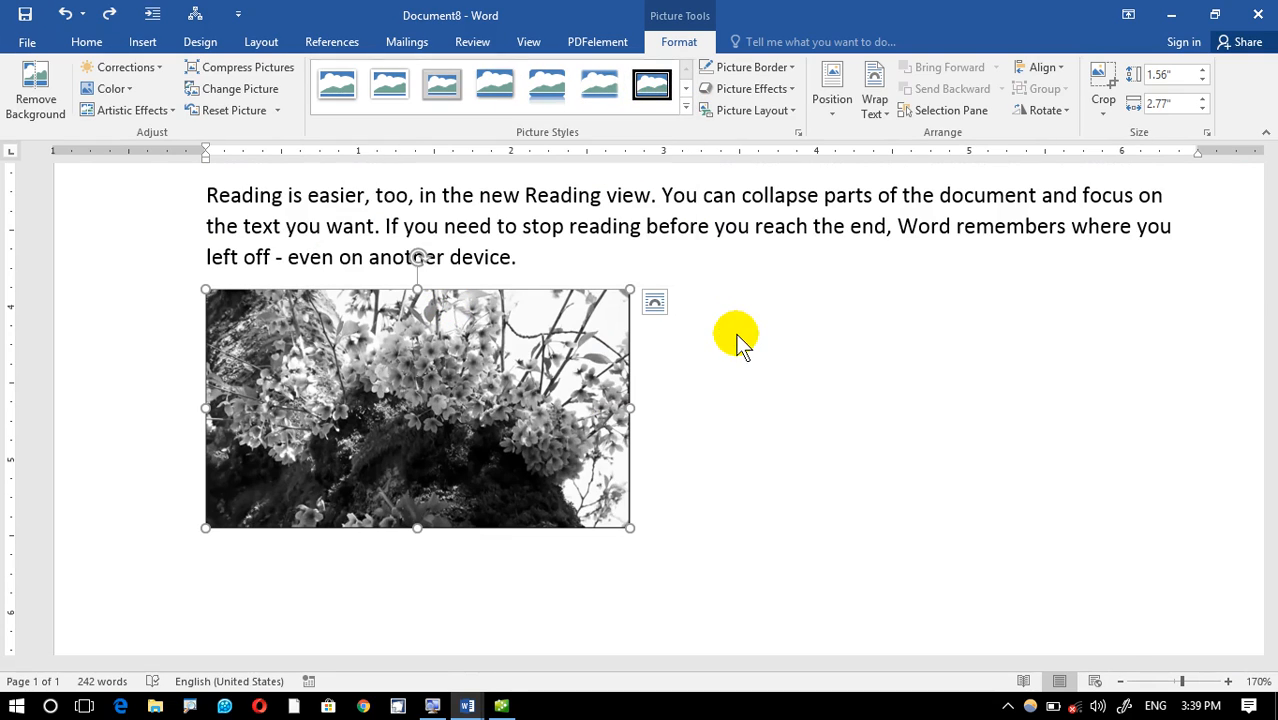
pyautogui.click(753, 67)
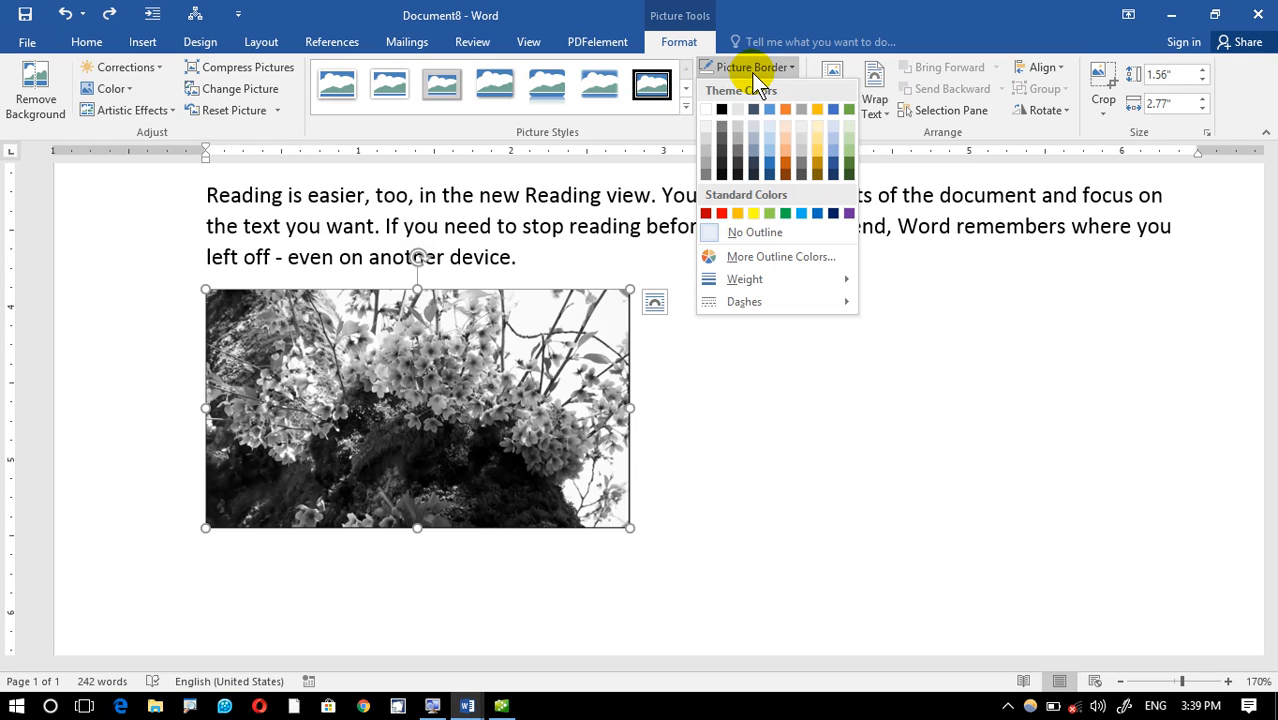
pyautogui.click(593, 302)
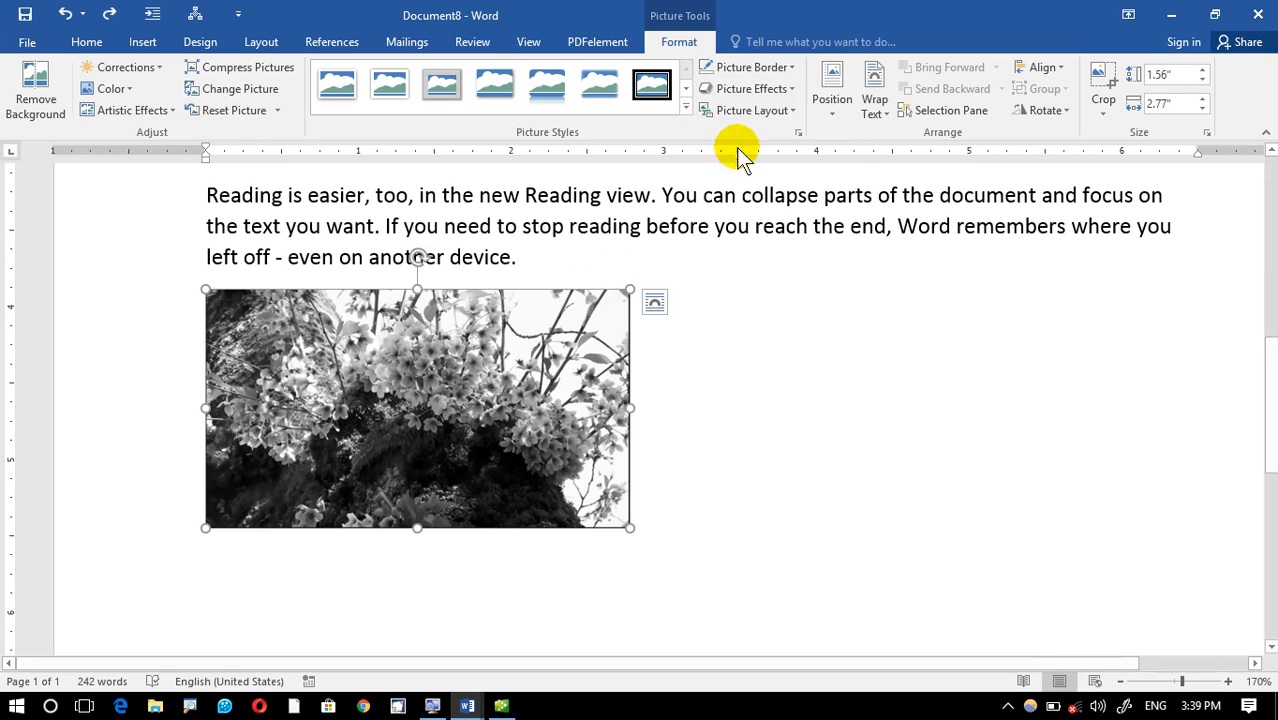
pyautogui.click(750, 70)
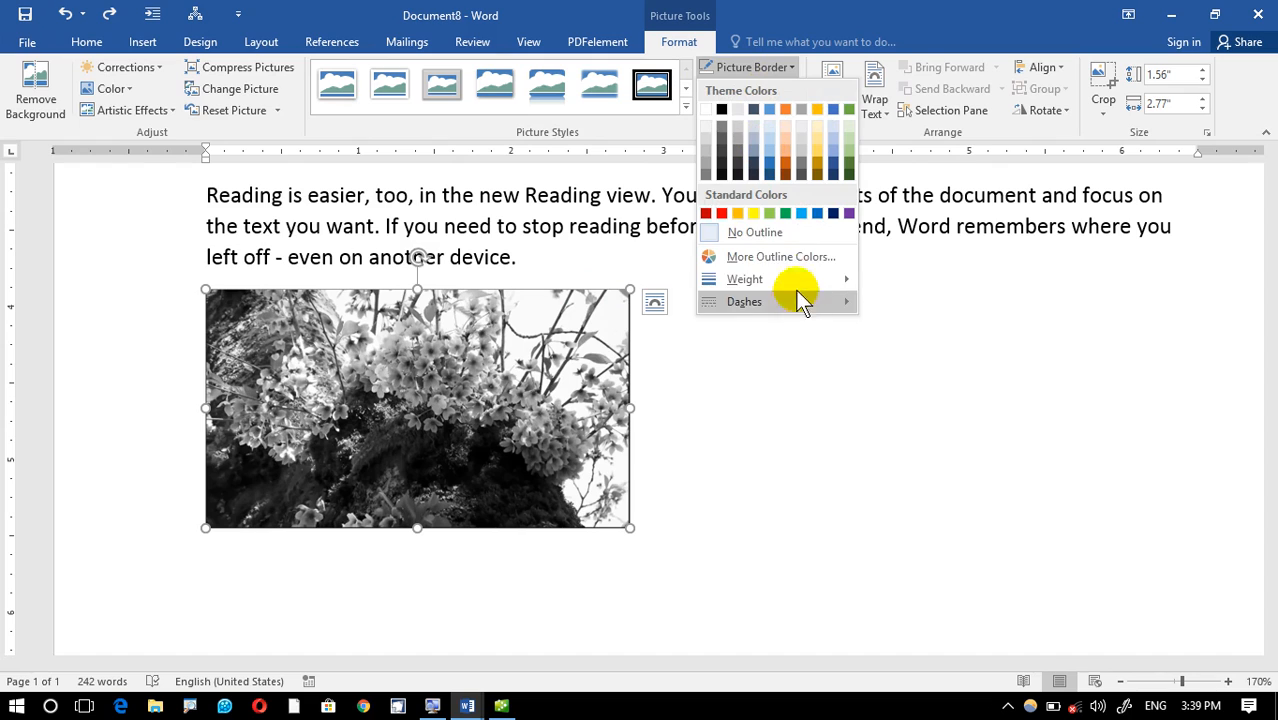
pyautogui.moveTo(803, 287)
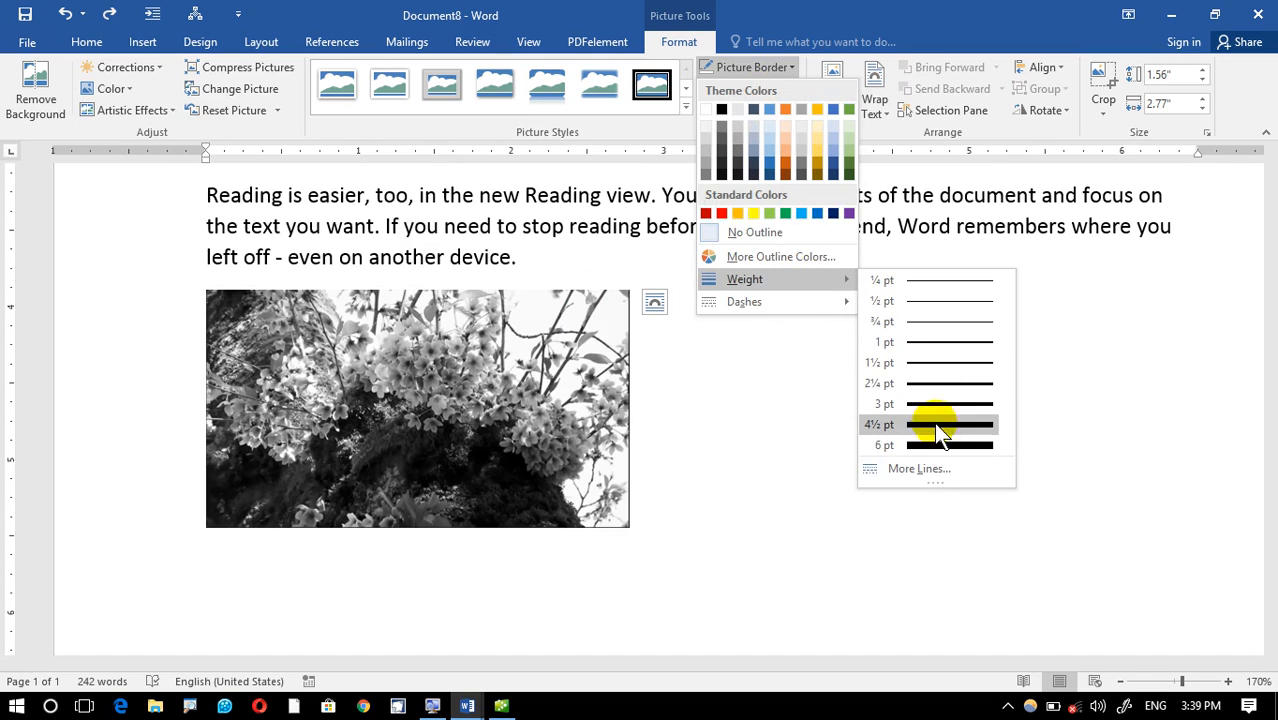
pyautogui.click(948, 446)
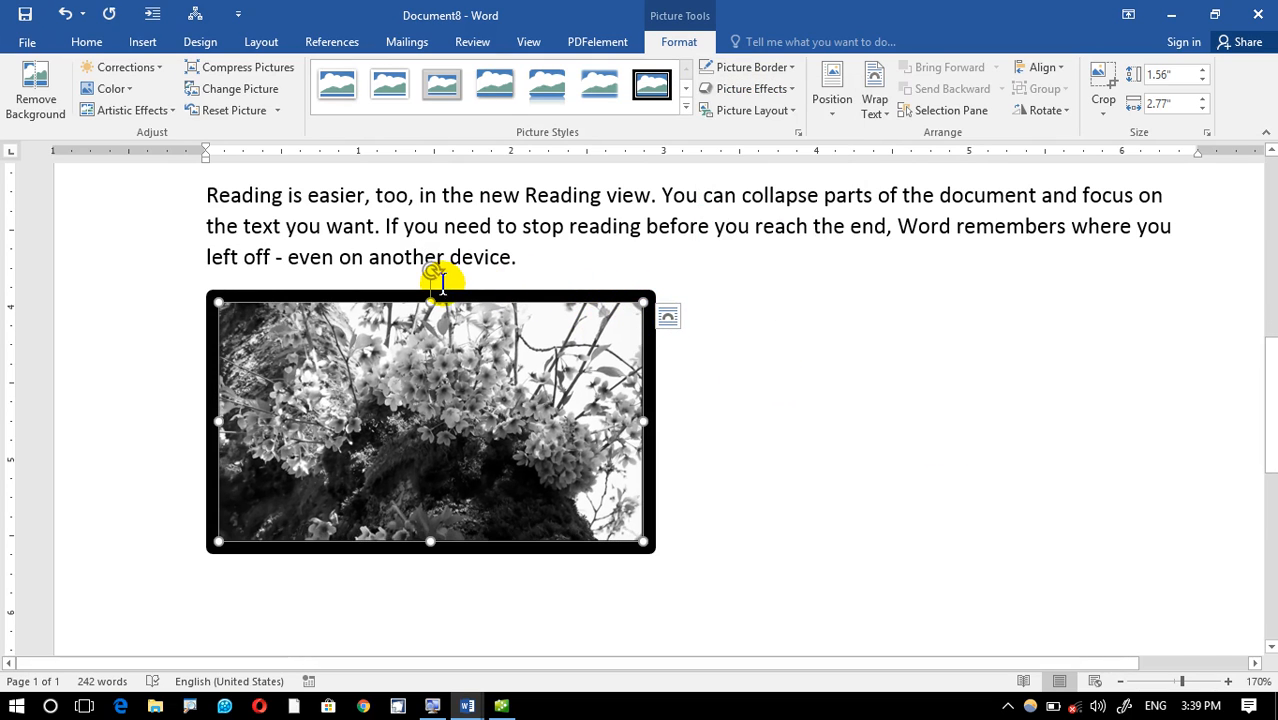
pyautogui.click(740, 67)
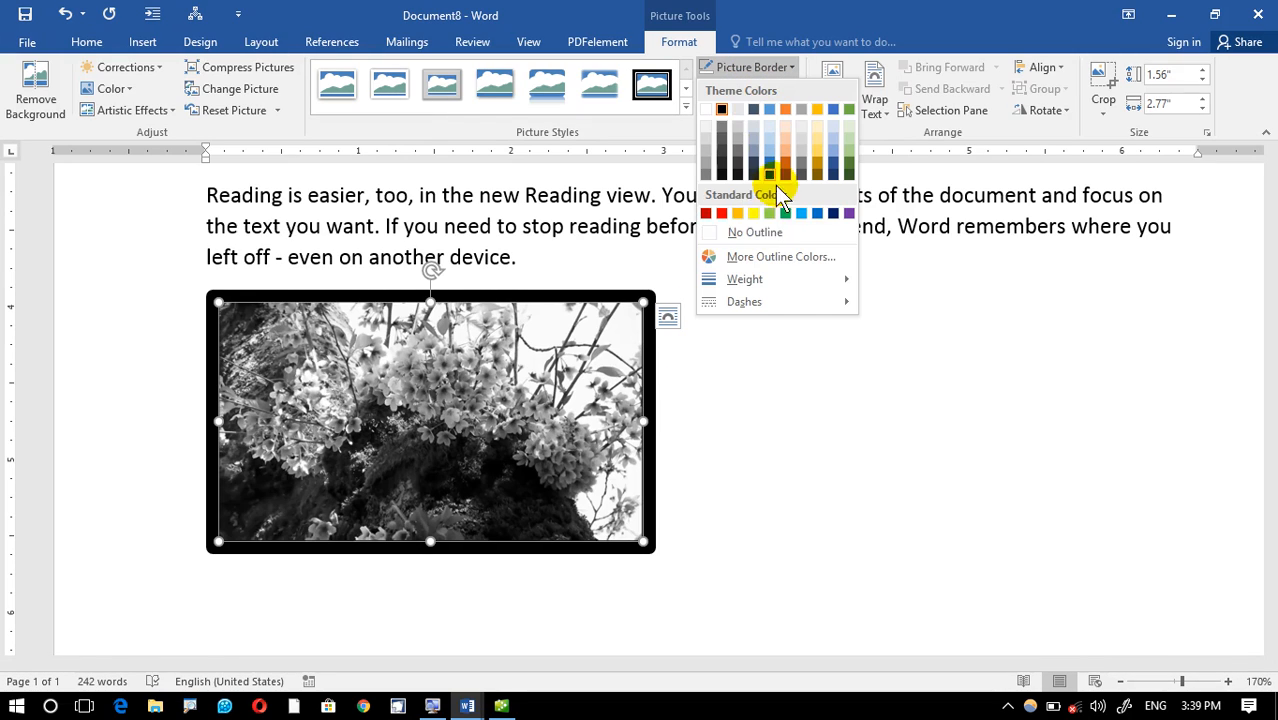
pyautogui.click(721, 214)
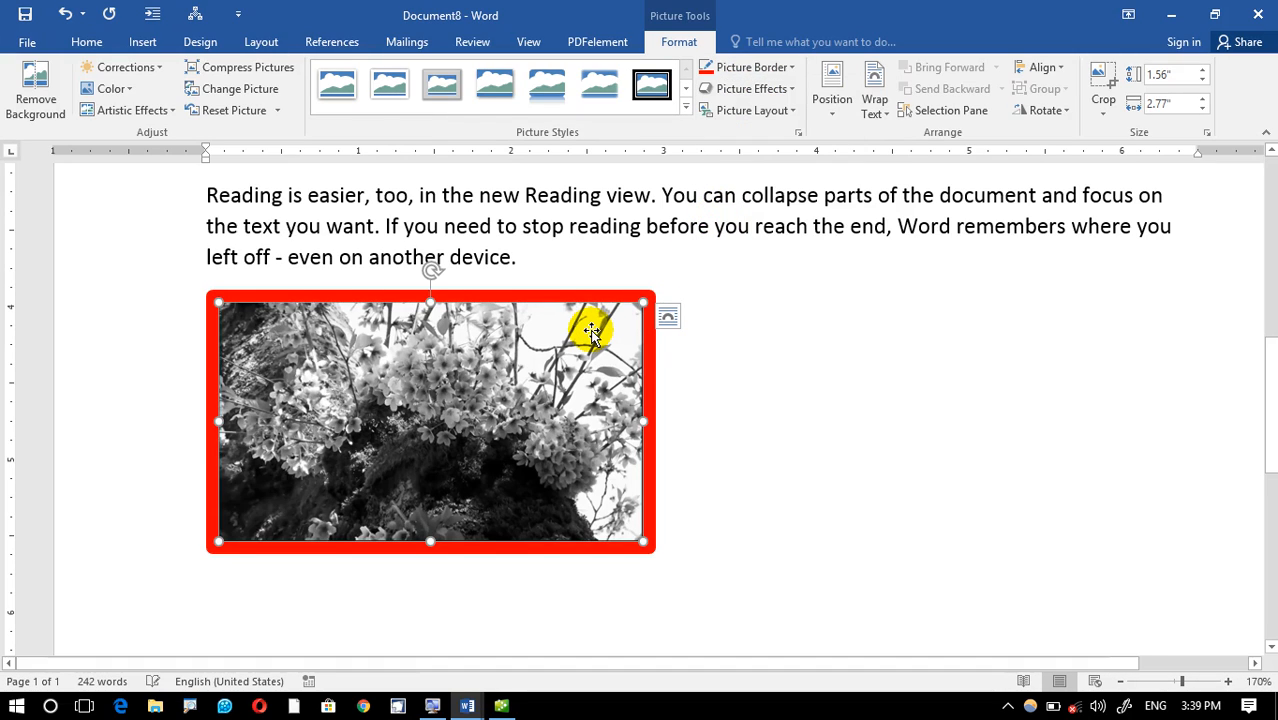
# Preview the 3-D rotation, shadow and reflection effects for the flower picture without applying any
pyautogui.click(752, 93)
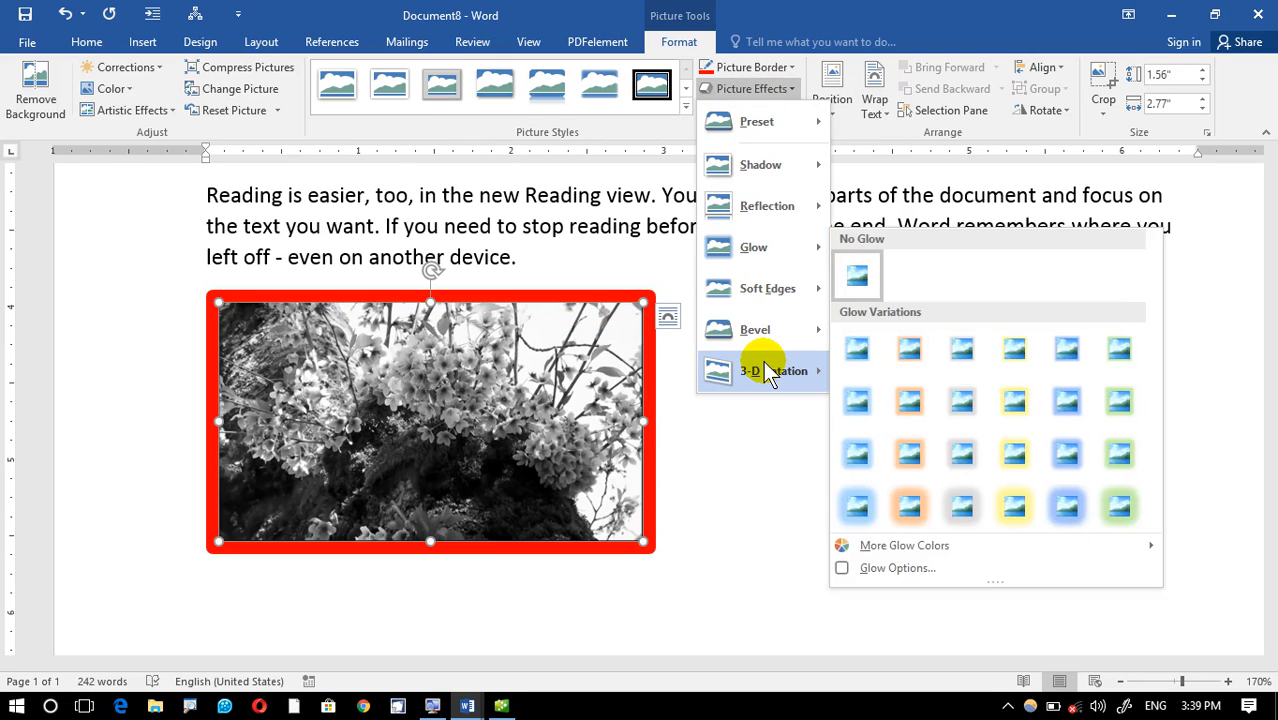
pyautogui.moveTo(763, 361)
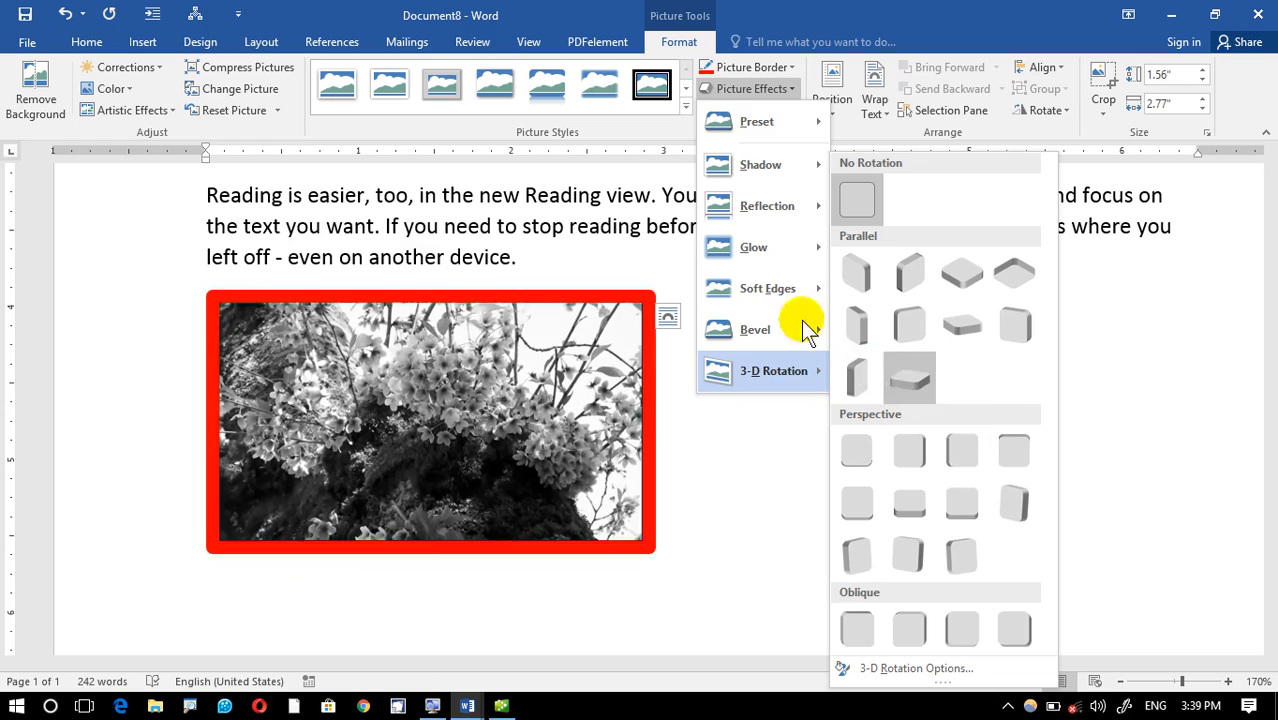
pyautogui.moveTo(722, 172)
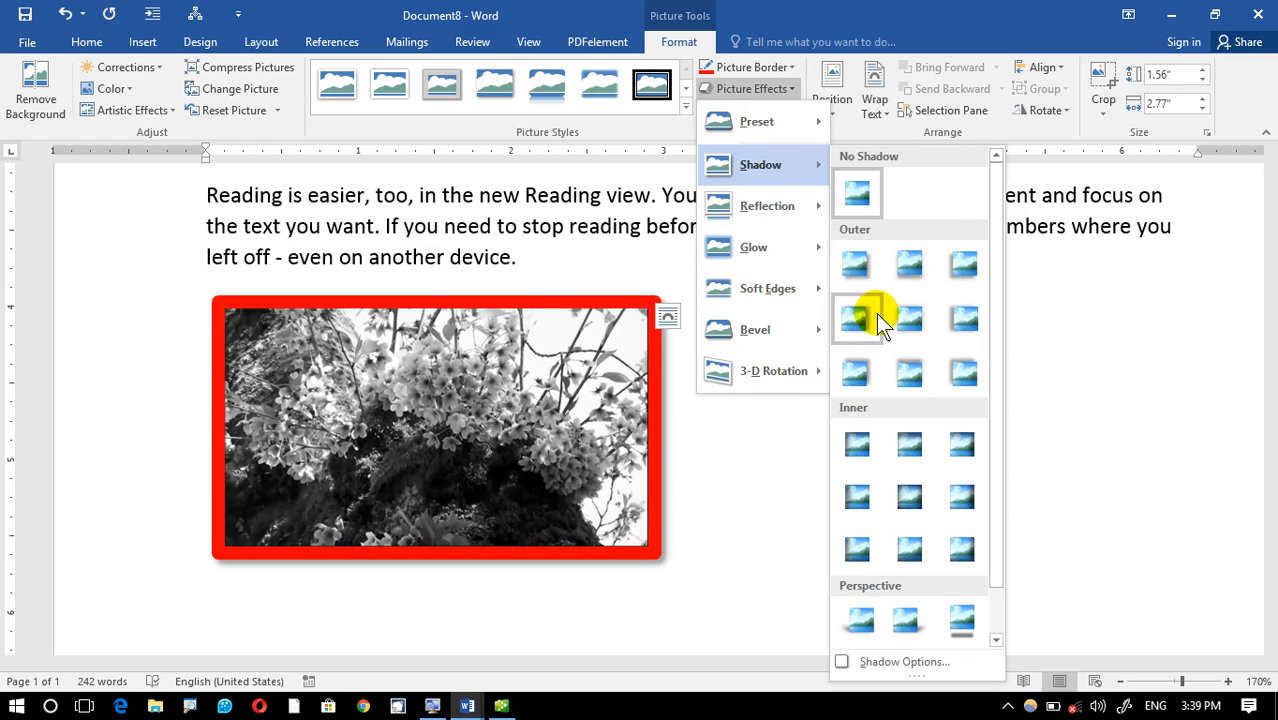
pyautogui.moveTo(767, 208)
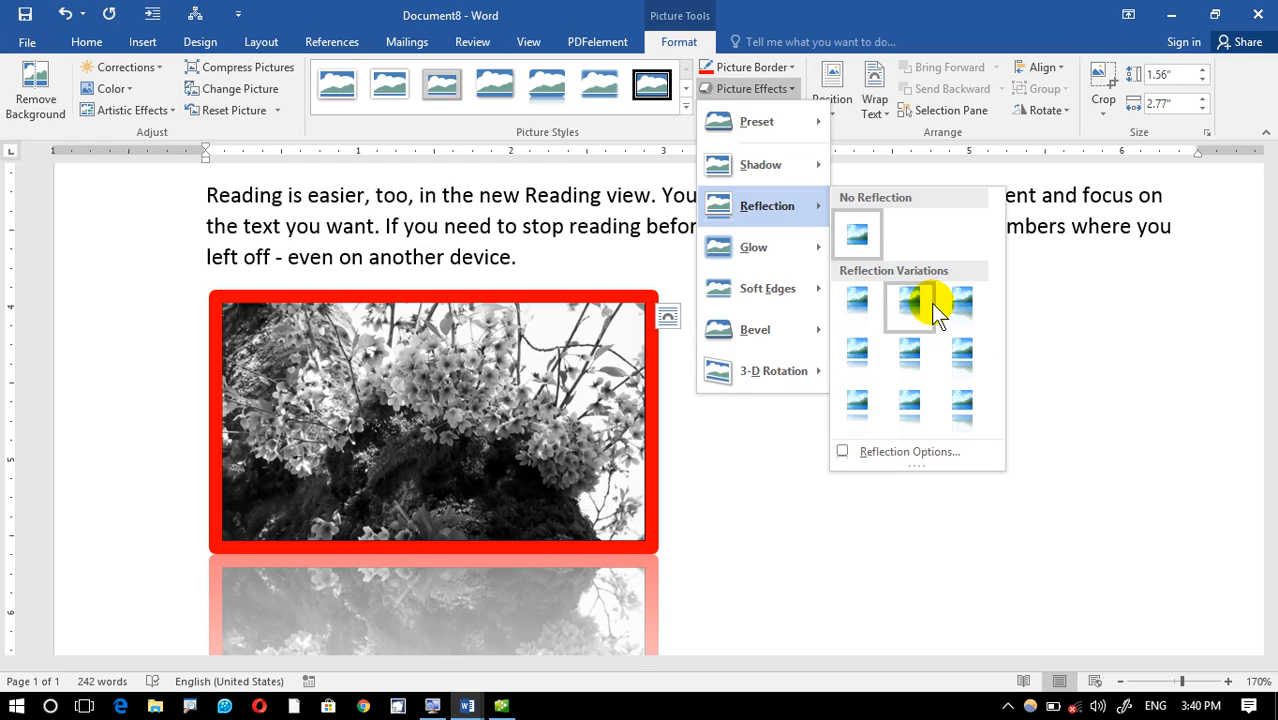
pyautogui.click(731, 449)
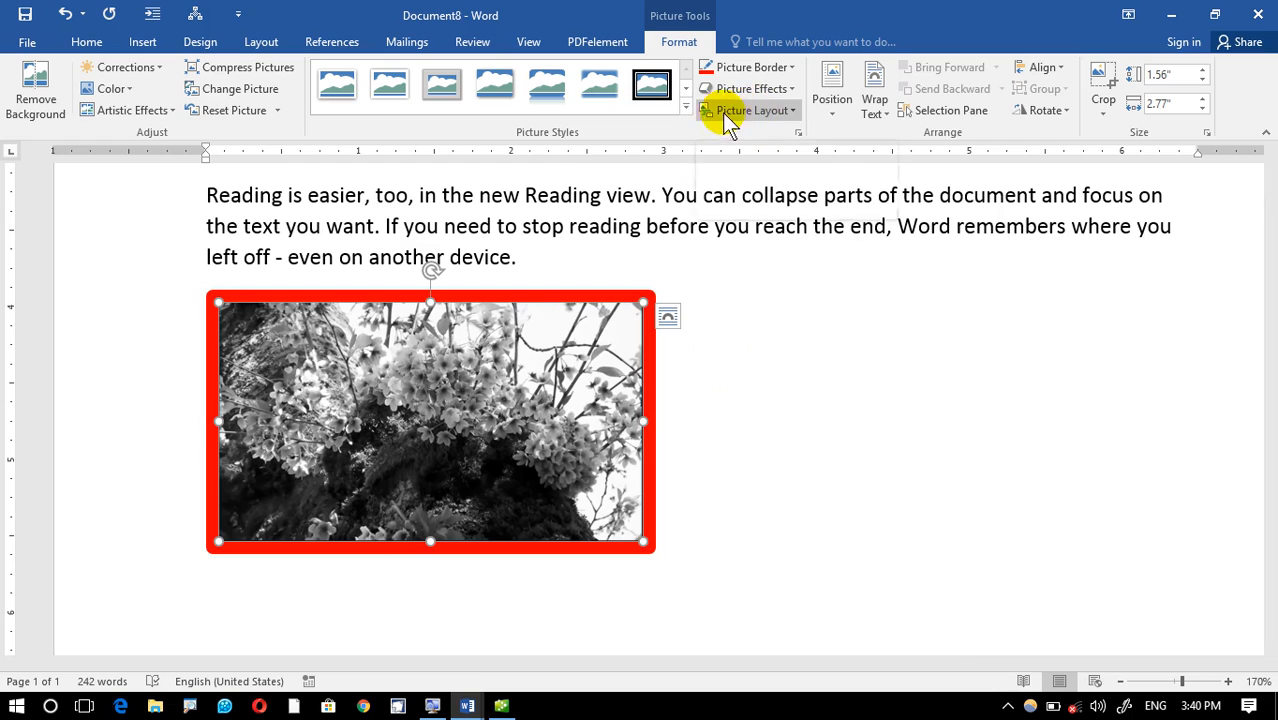
# Try converting the flower picture to a captioned SmartArt picture layout with the caption "ertertert", and undo both changes
pyautogui.click(746, 114)
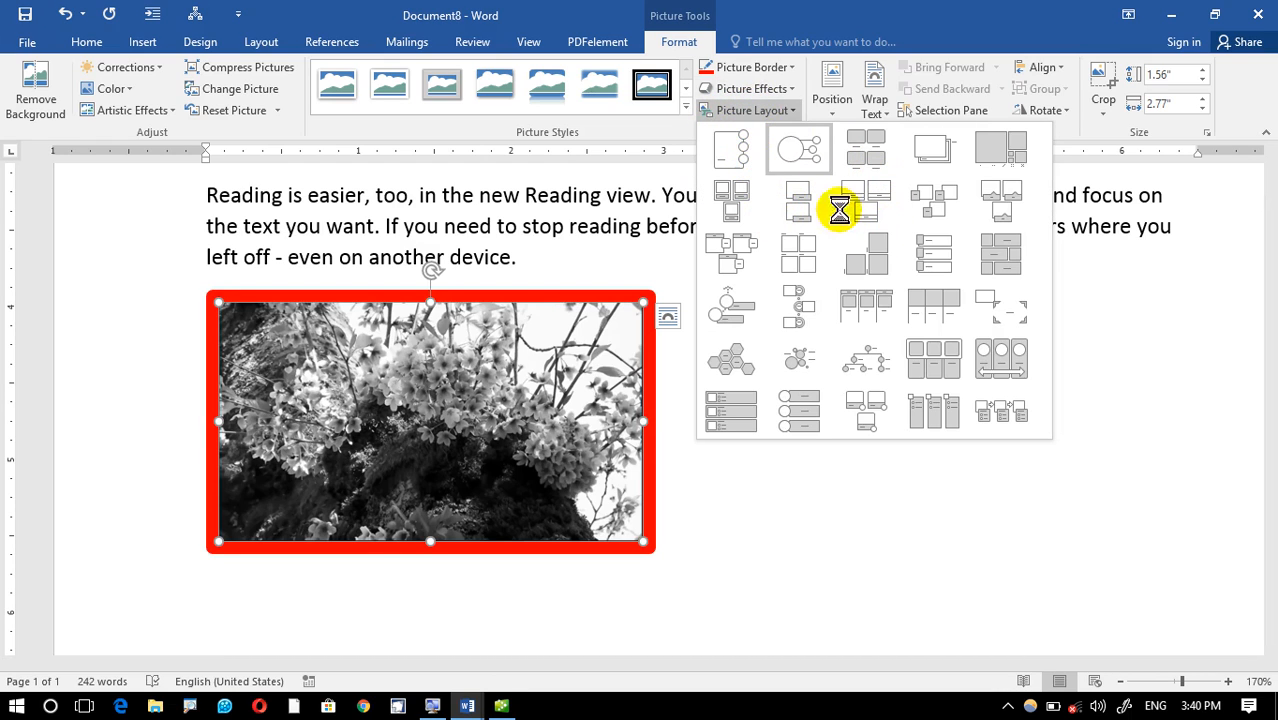
pyautogui.click(938, 160)
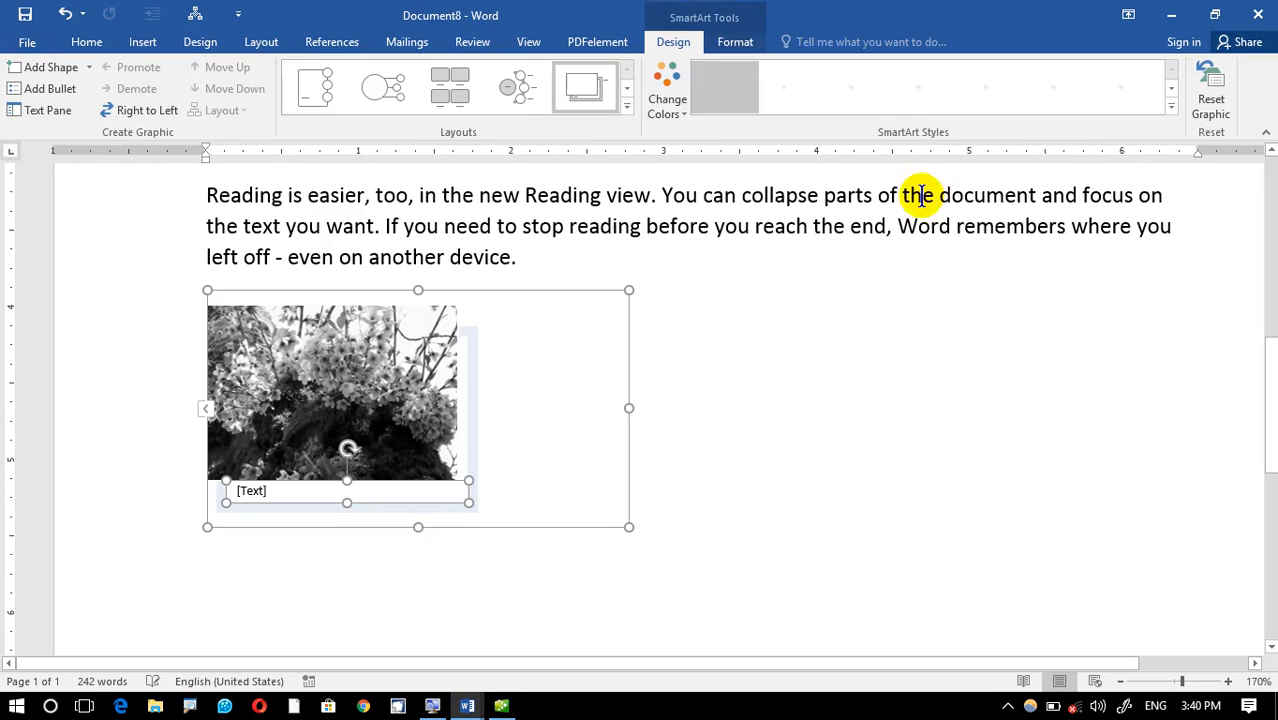
pyautogui.click(569, 372)
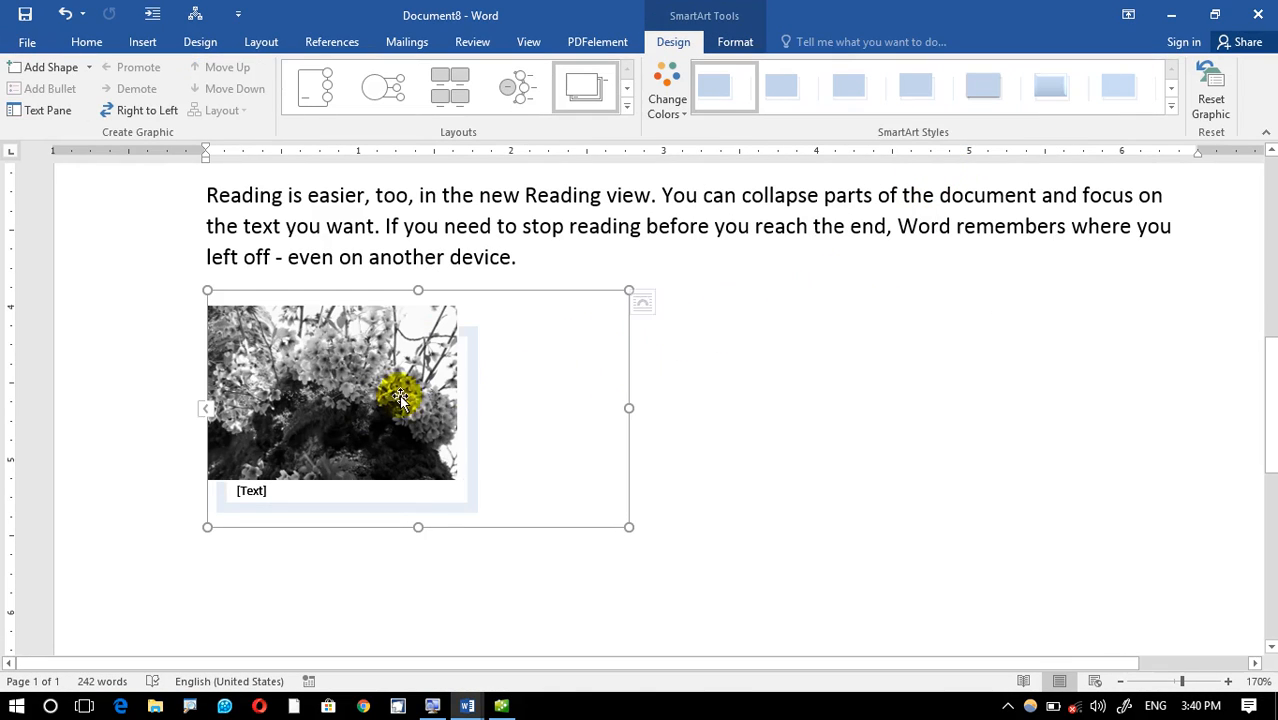
pyautogui.click(255, 492)
pyautogui.write('ertertert')
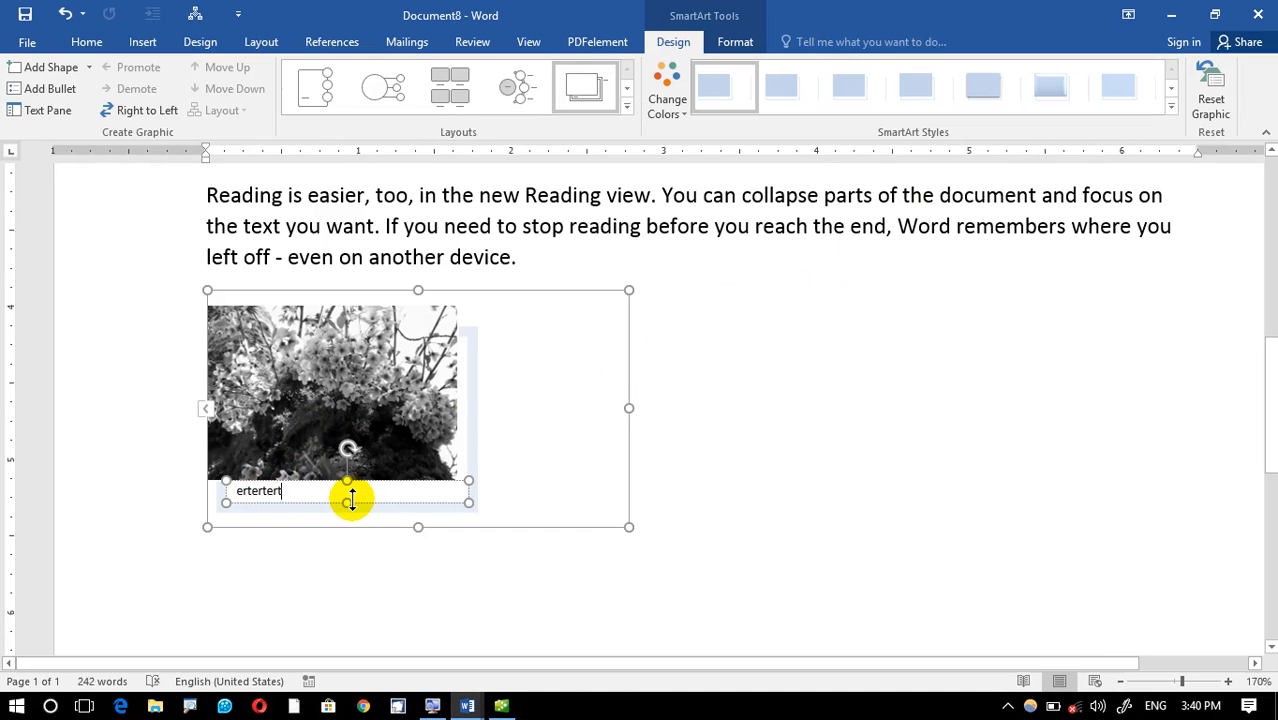
pyautogui.click(540, 412)
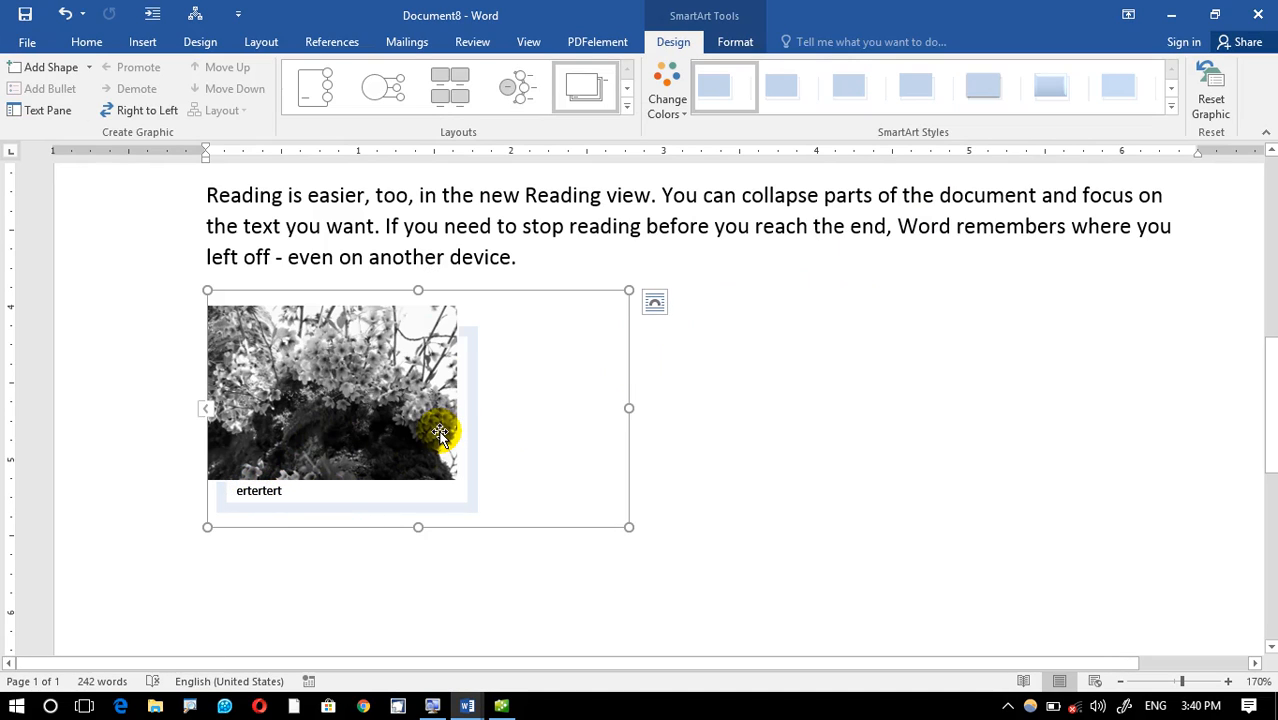
pyautogui.hotkey('ctrl', 'z')
pyautogui.hotkey('ctrl', 'z')
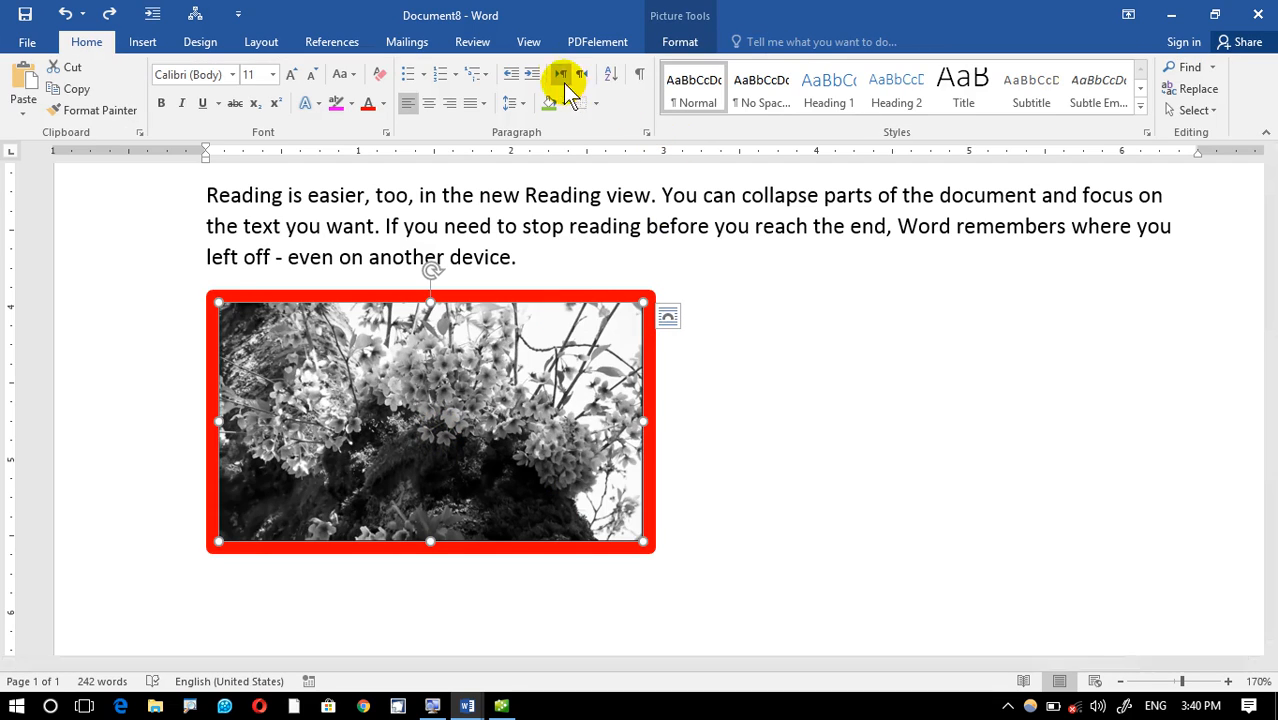
# Preview other SmartArt picture layouts on the flower picture without applying one
pyautogui.click(678, 41)
pyautogui.click(750, 107)
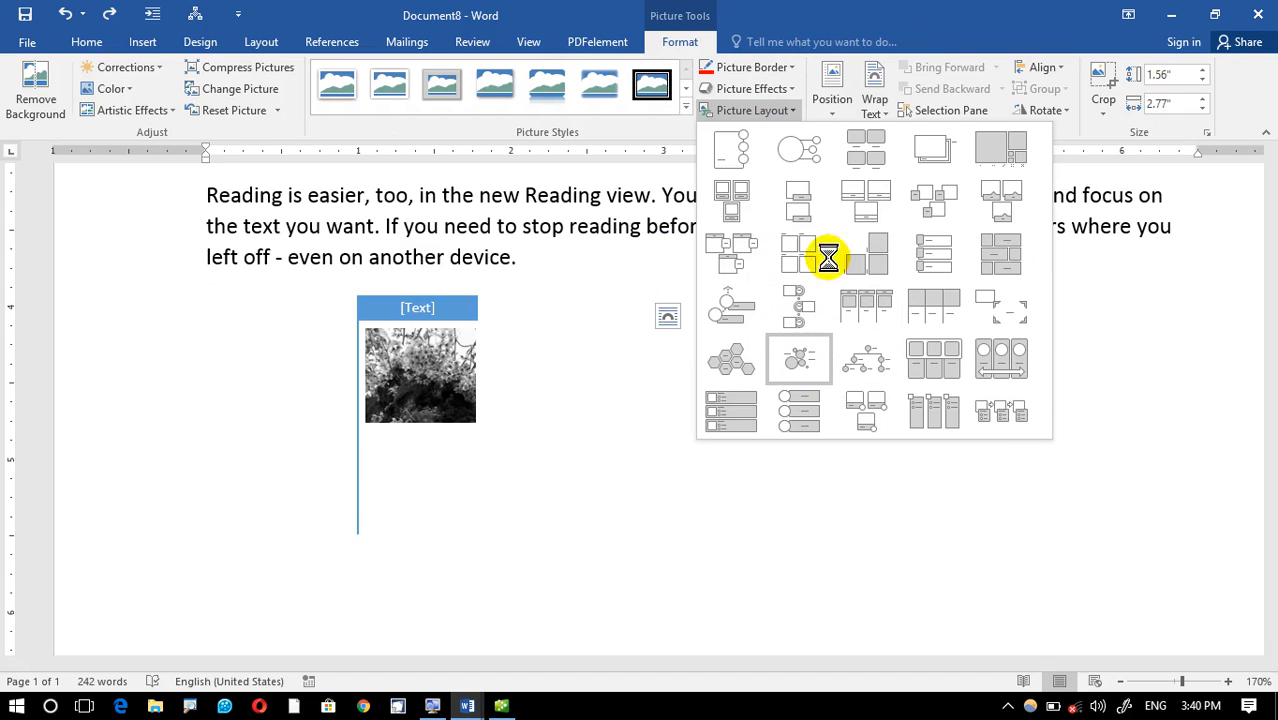
pyautogui.click(782, 6)
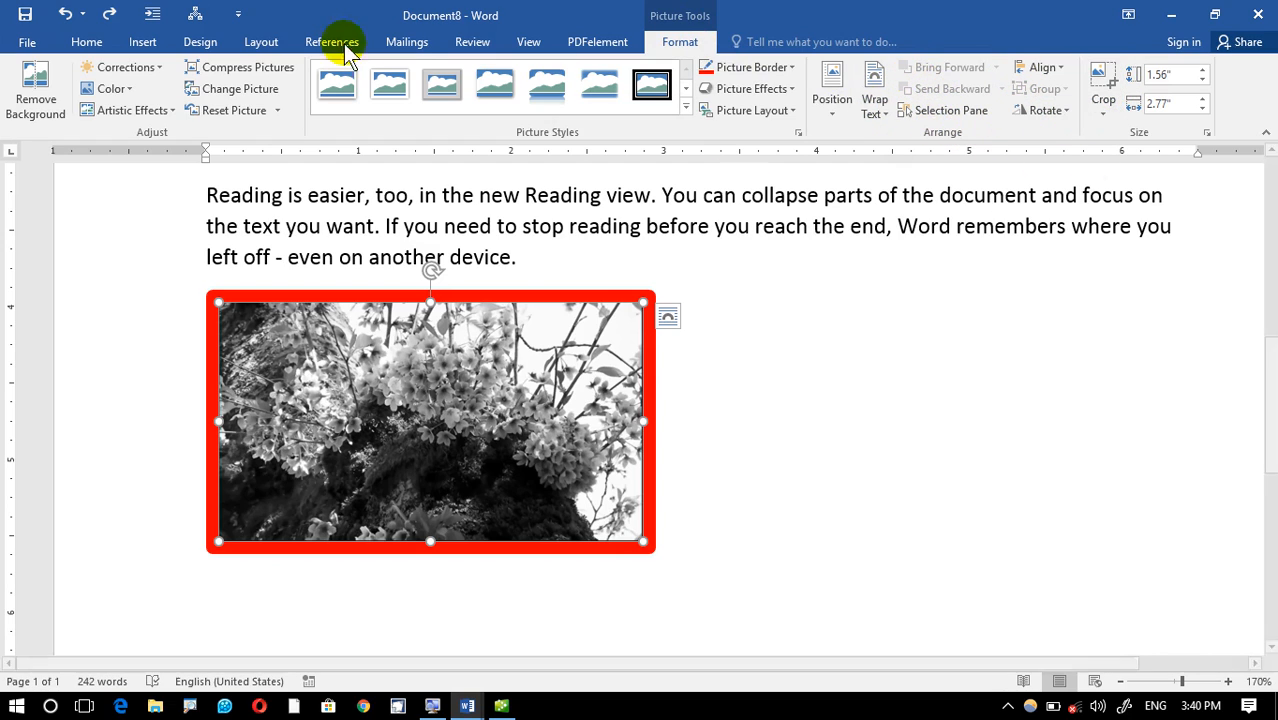
pyautogui.click(258, 45)
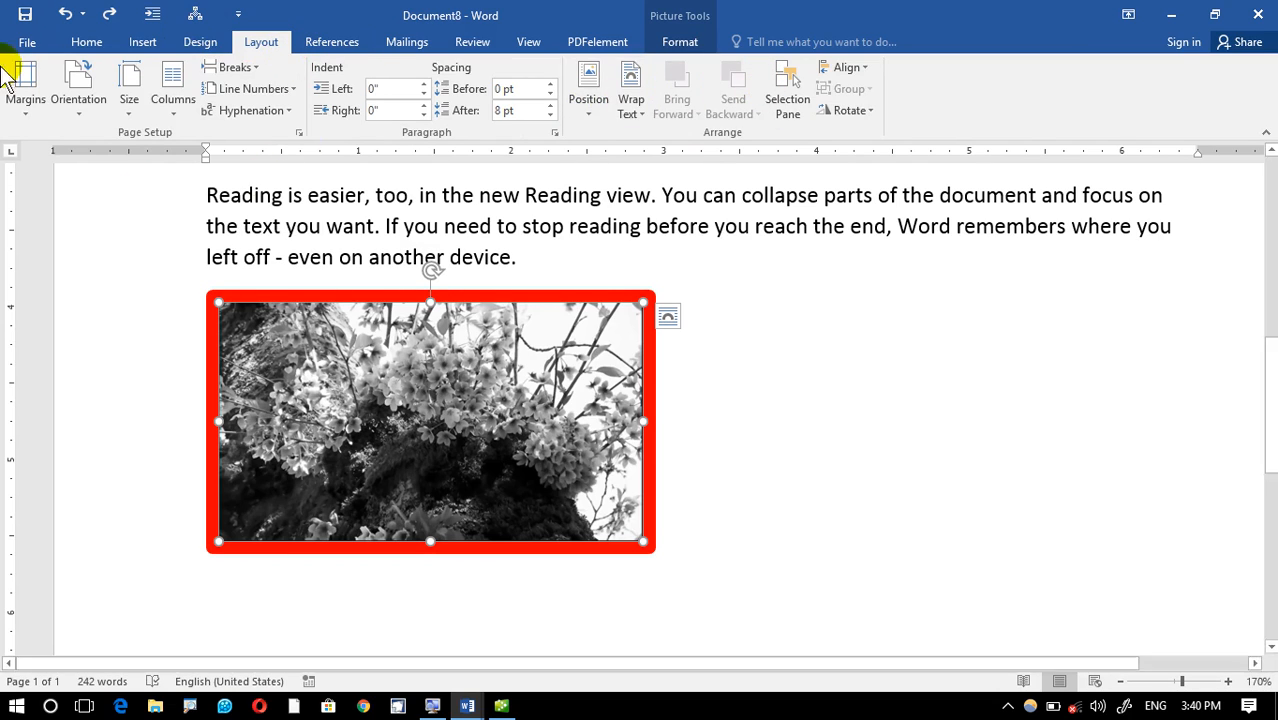
pyautogui.click(145, 43)
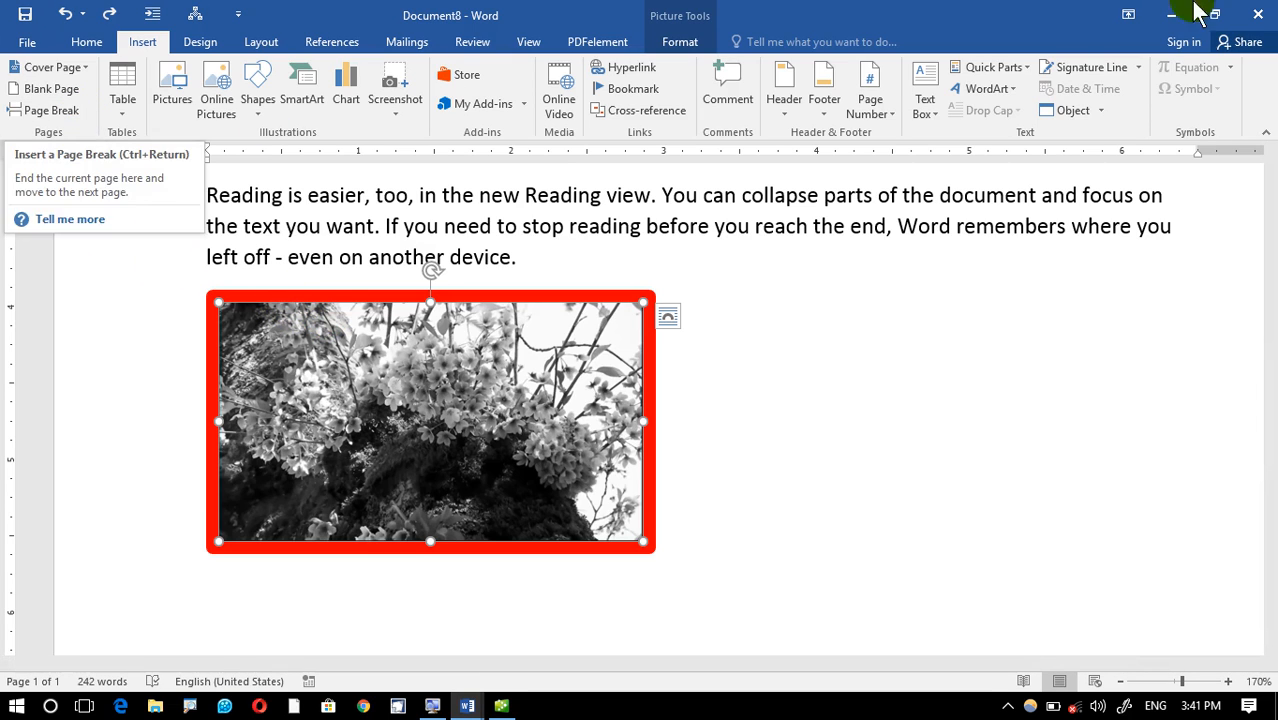
# Close Document8 without saving its changes, and close Topic25 Radar System introducation.docx
pyautogui.click(1258, 18)
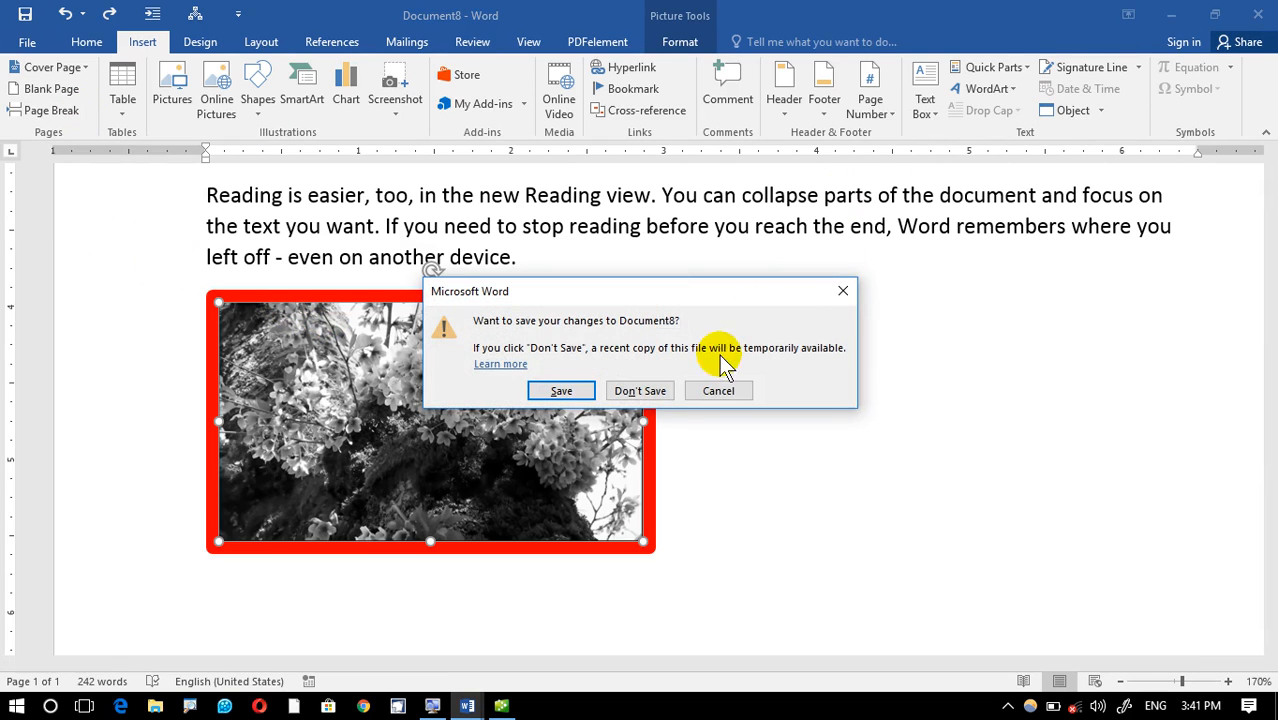
pyautogui.click(653, 396)
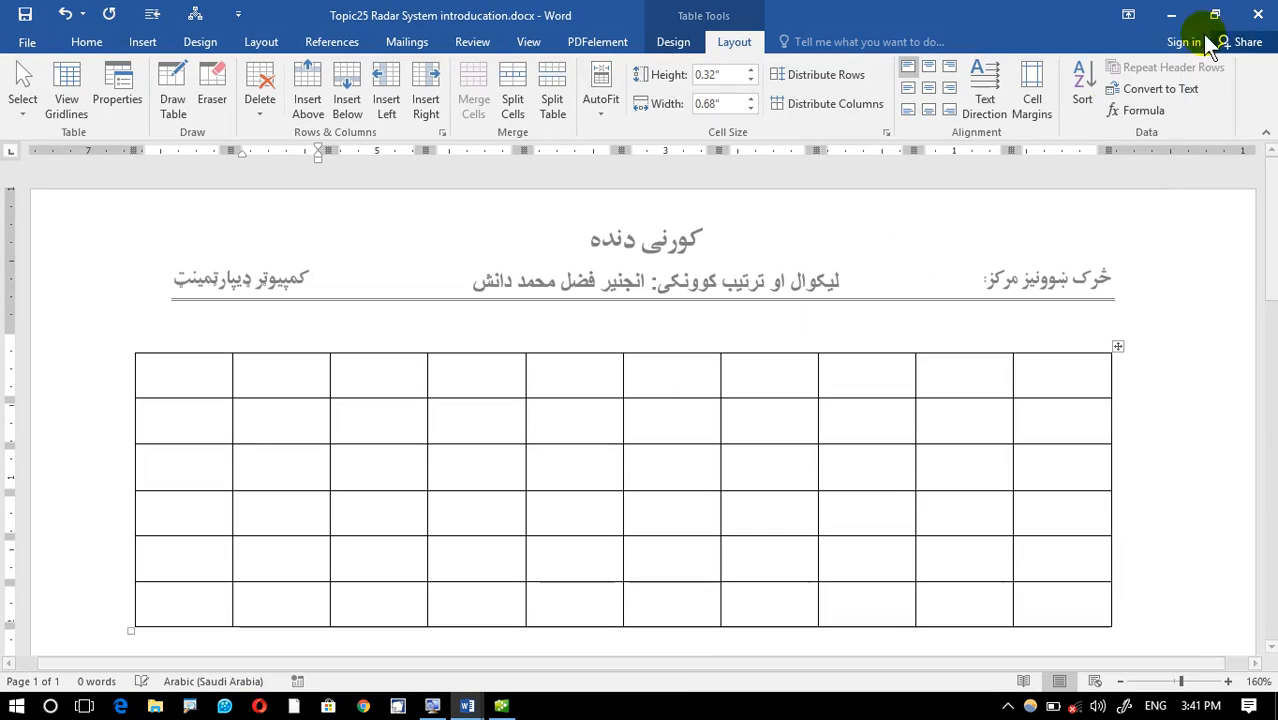
pyautogui.click(1258, 14)
pyautogui.click(648, 394)
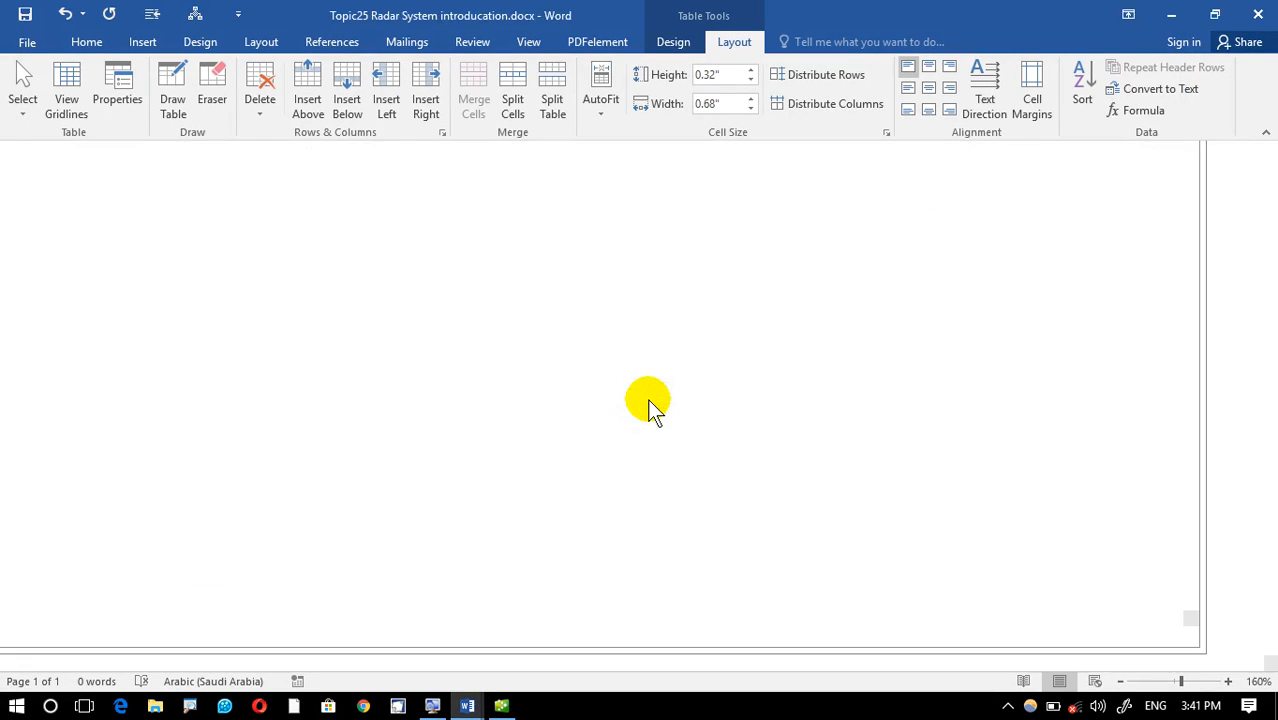
pyautogui.click(1258, 12)
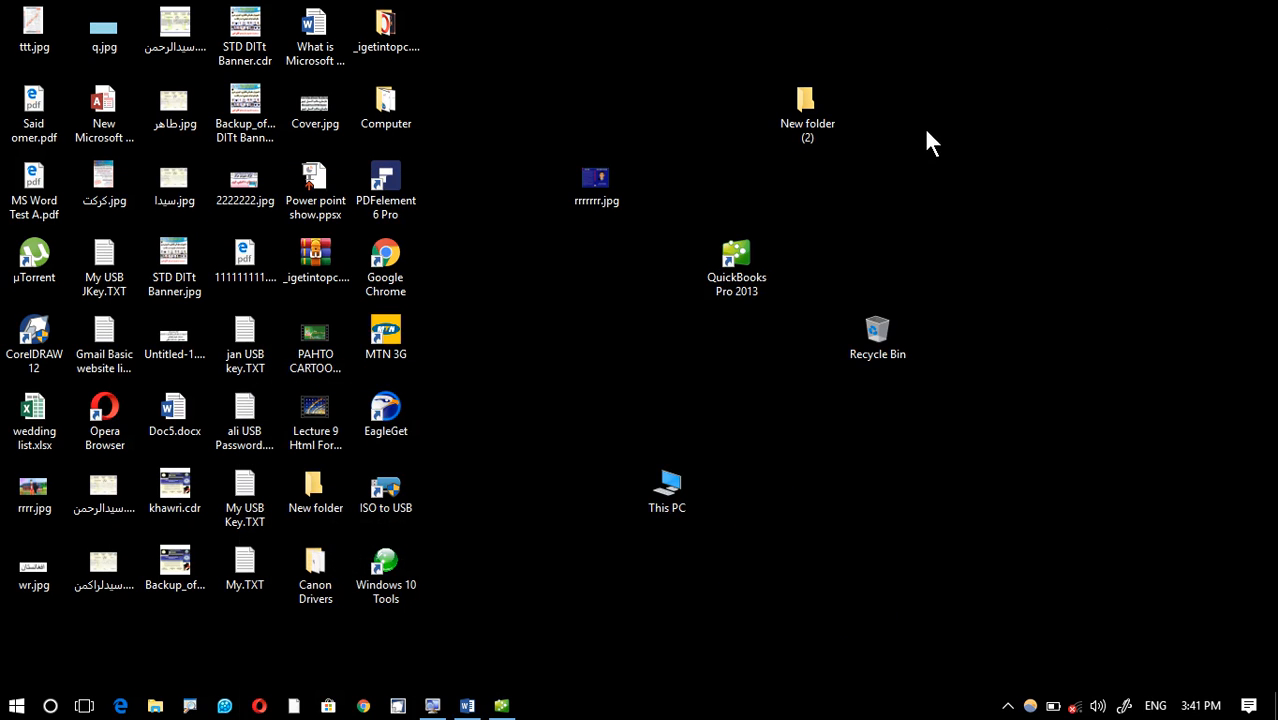
pyautogui.rightClick(919, 130)
pyautogui.click(997, 210)
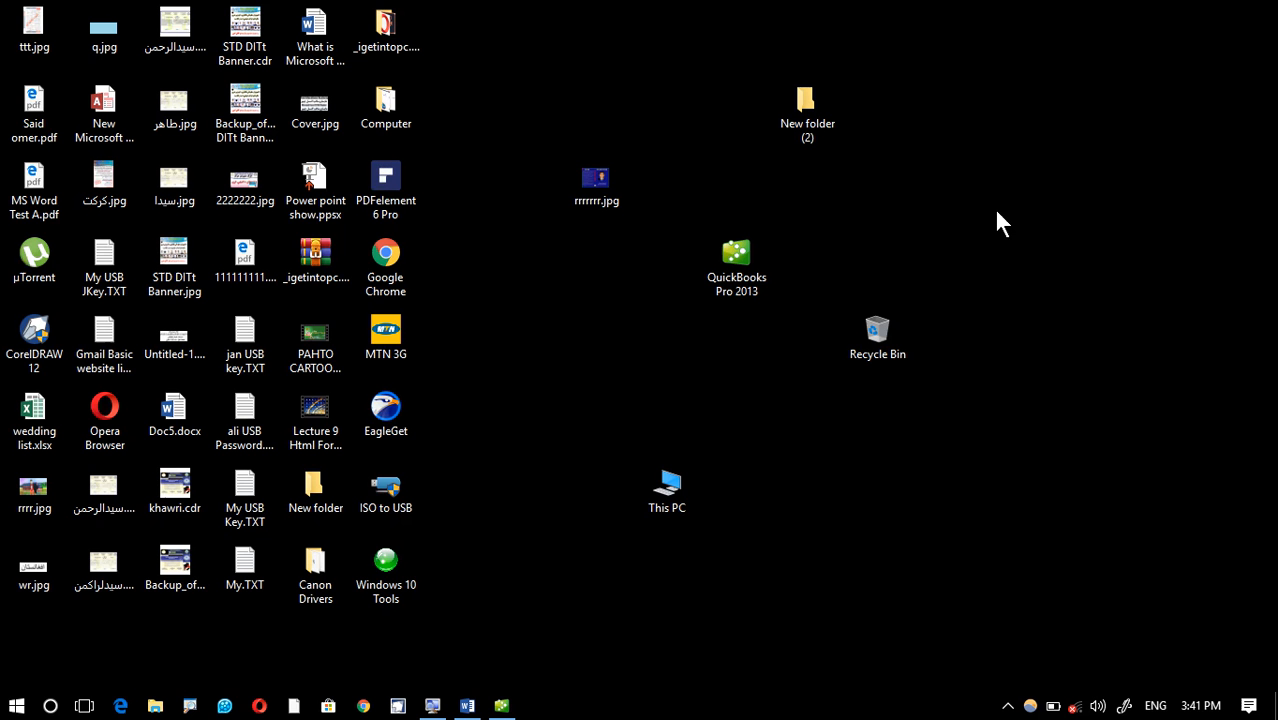